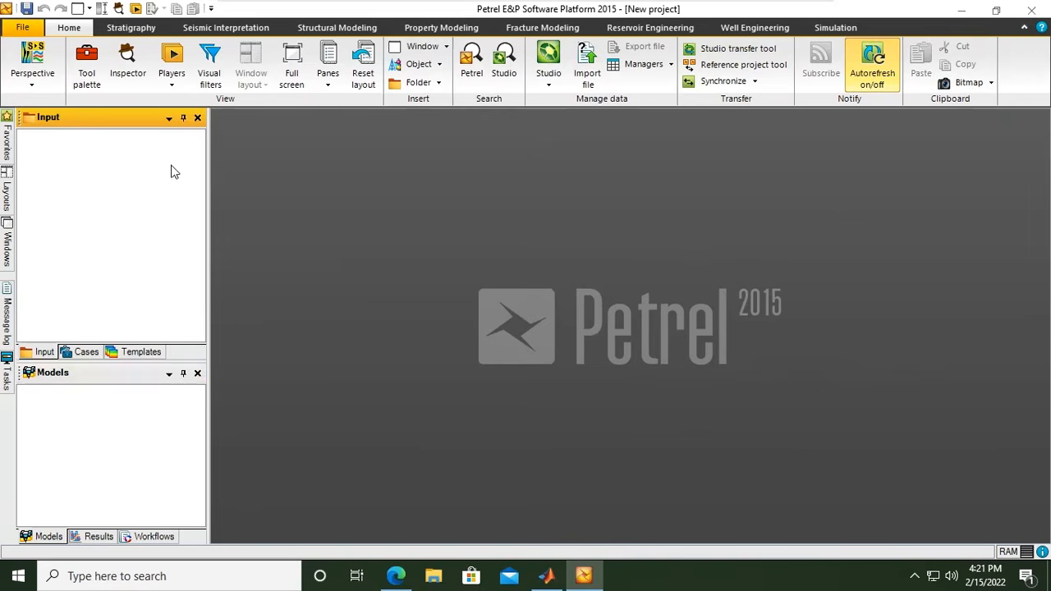
Set the new project's unit system to Field and its simulation units to ECLIPSE-Field in the project settings
click(23, 27)
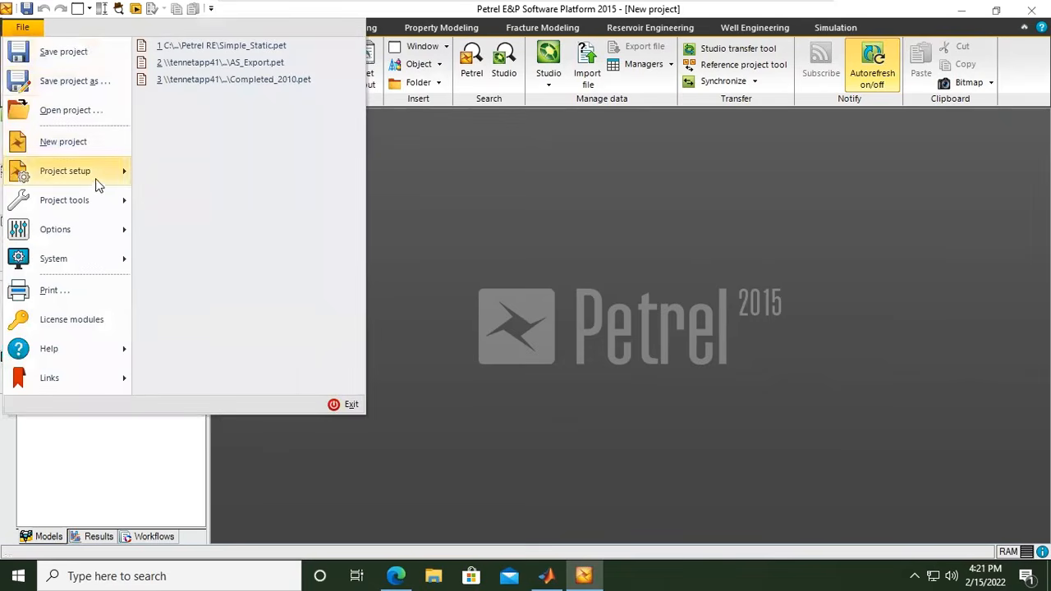
mouse_move(96, 184)
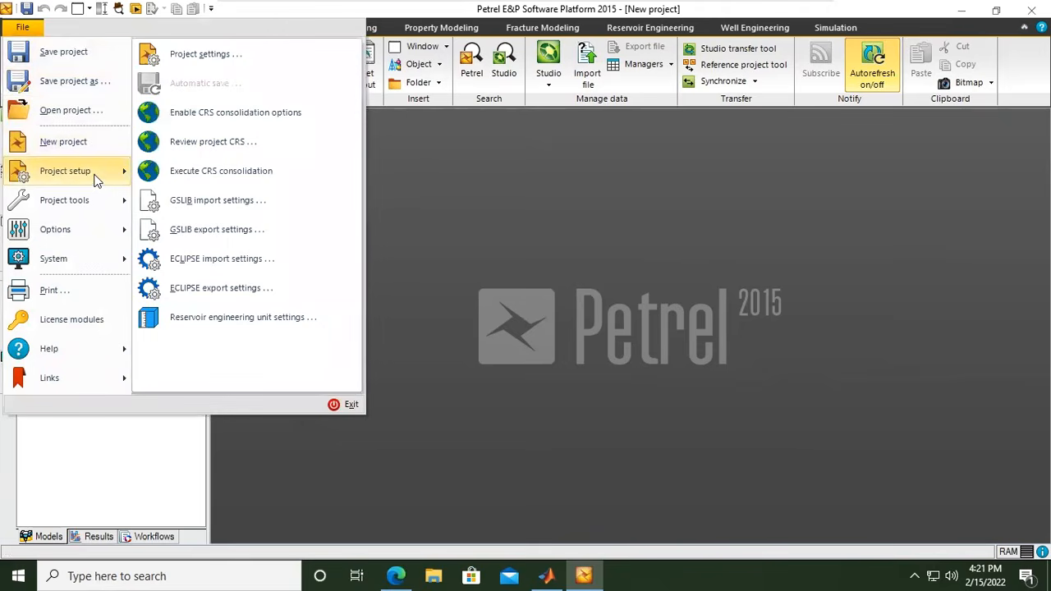
click(197, 54)
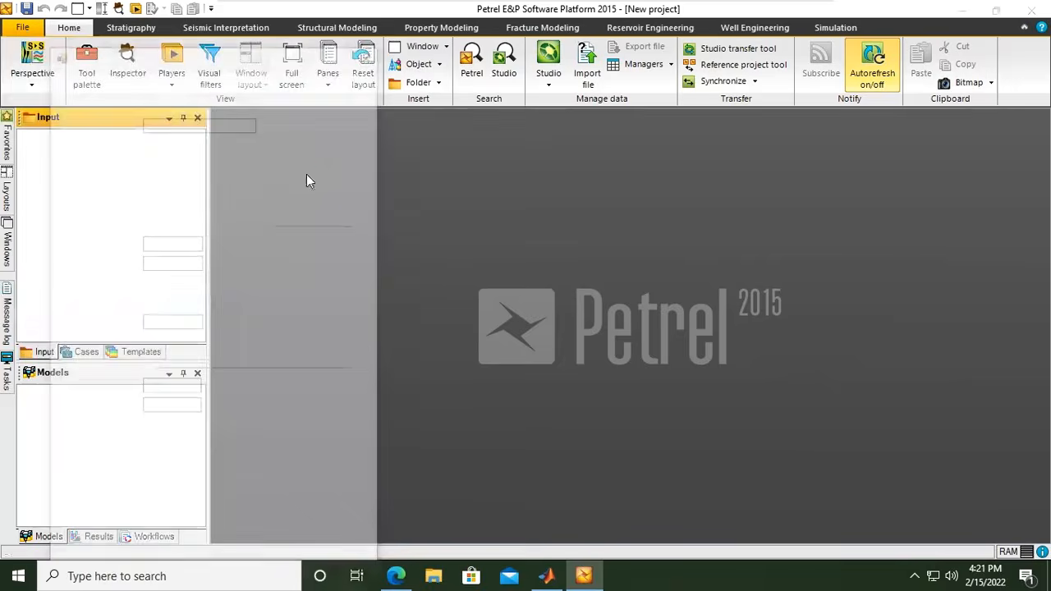
drag(200, 50, 389, 52)
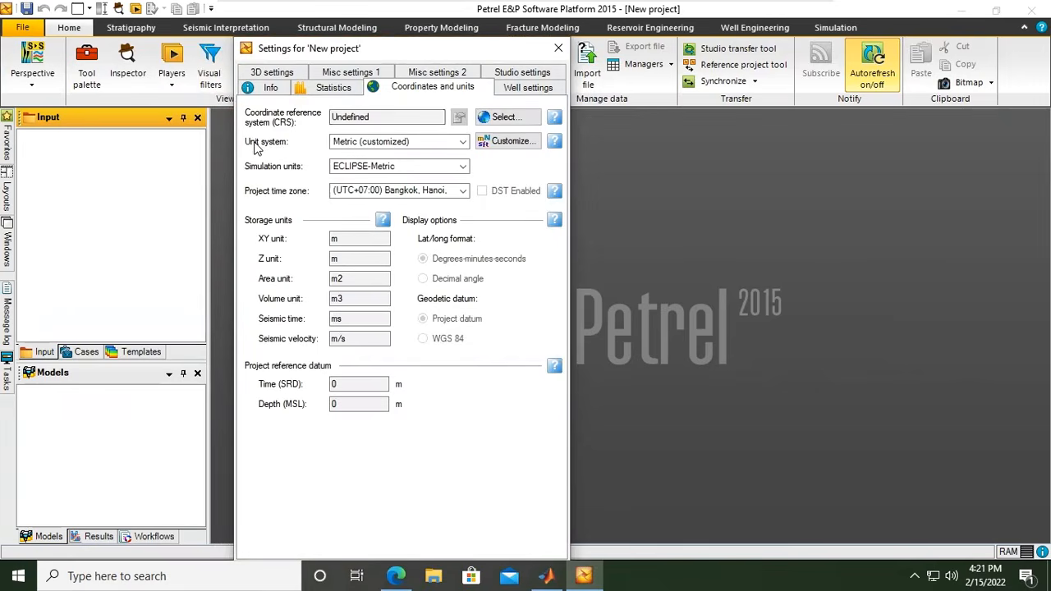
click(438, 142)
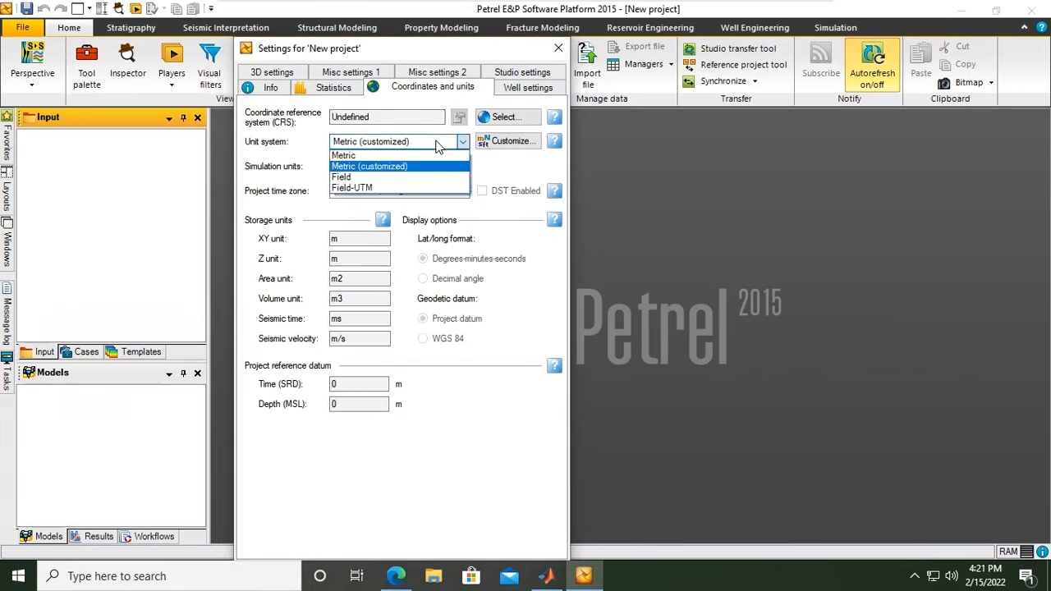
click(367, 179)
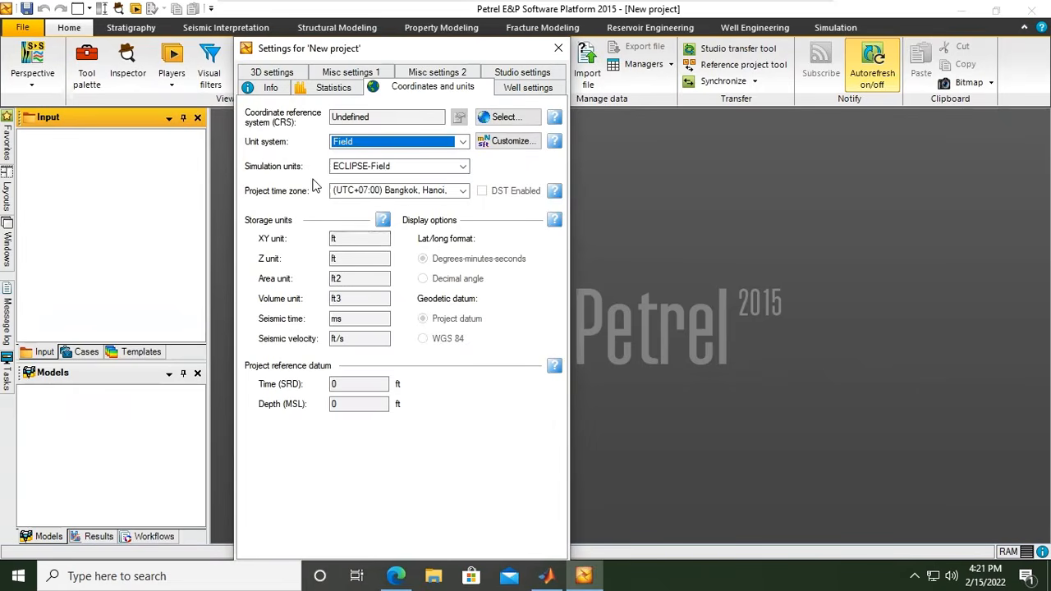
click(402, 166)
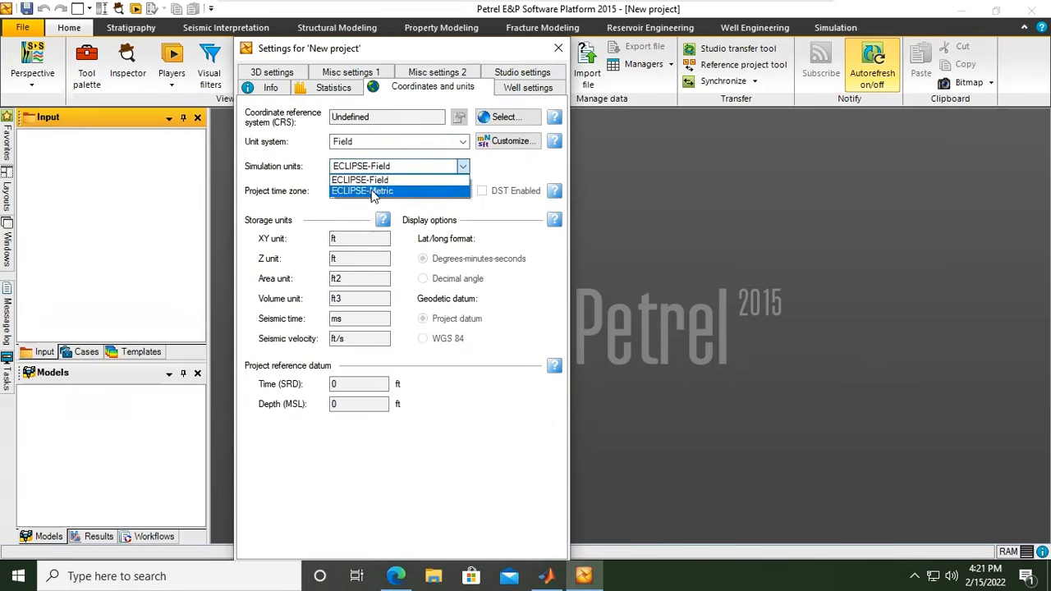
click(381, 180)
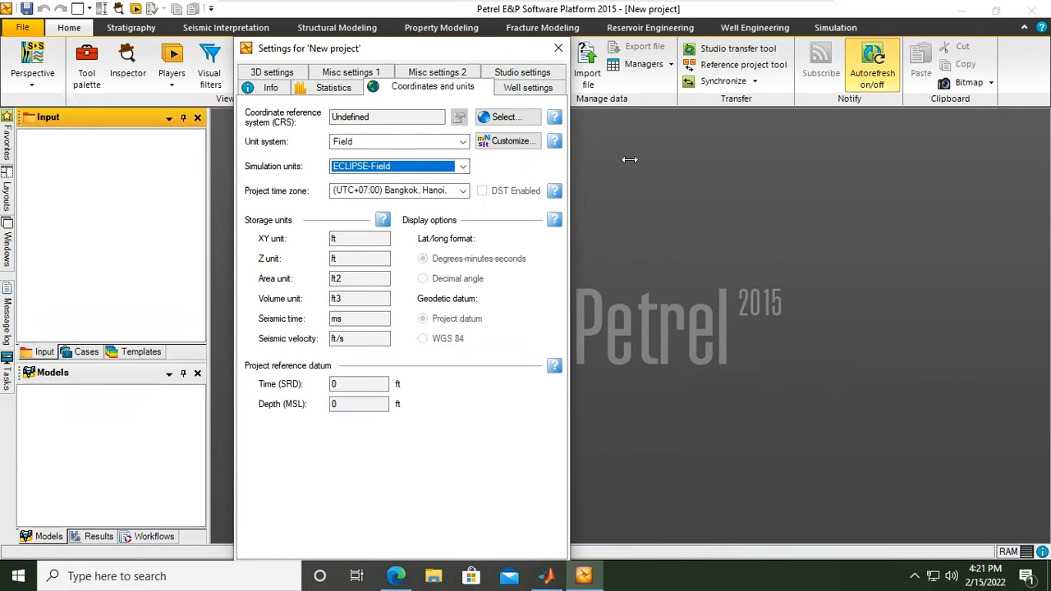
Examine the available coordinate reference systems and their world map without selecting one for the project
drag(566, 159, 630, 159)
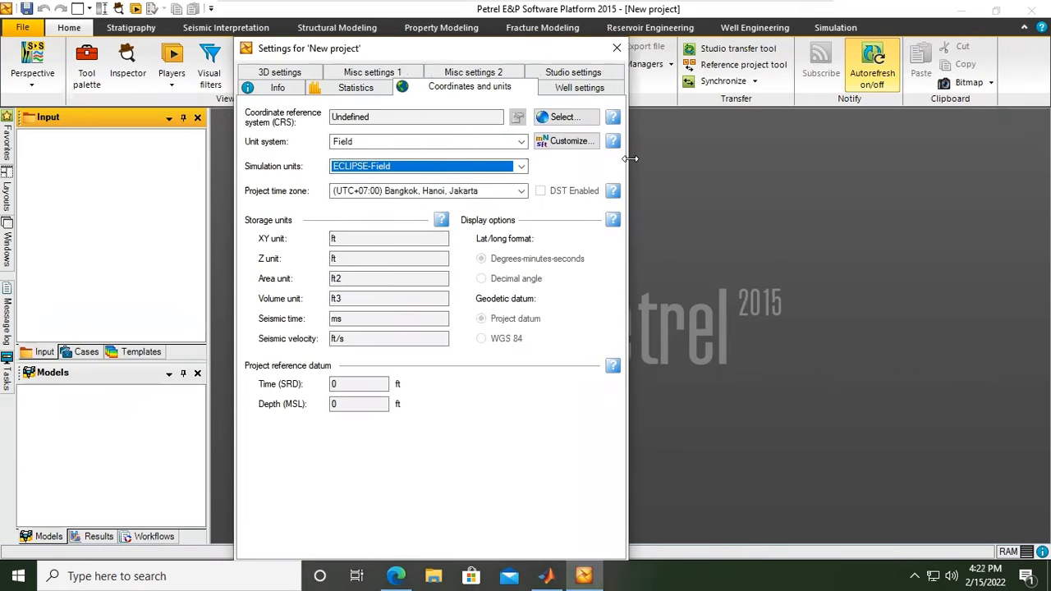
click(565, 118)
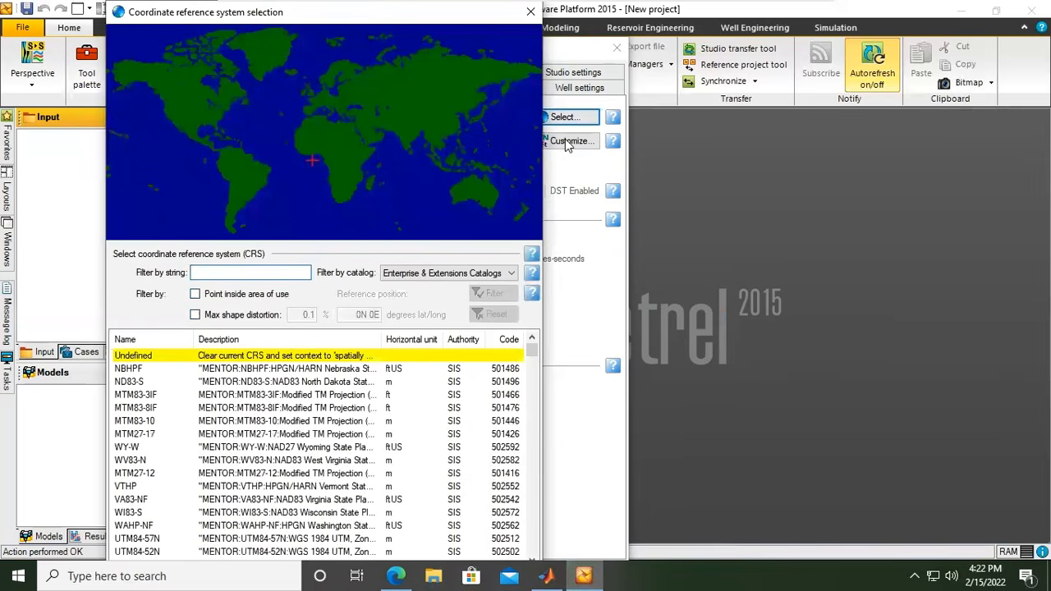
drag(328, 16, 426, 93)
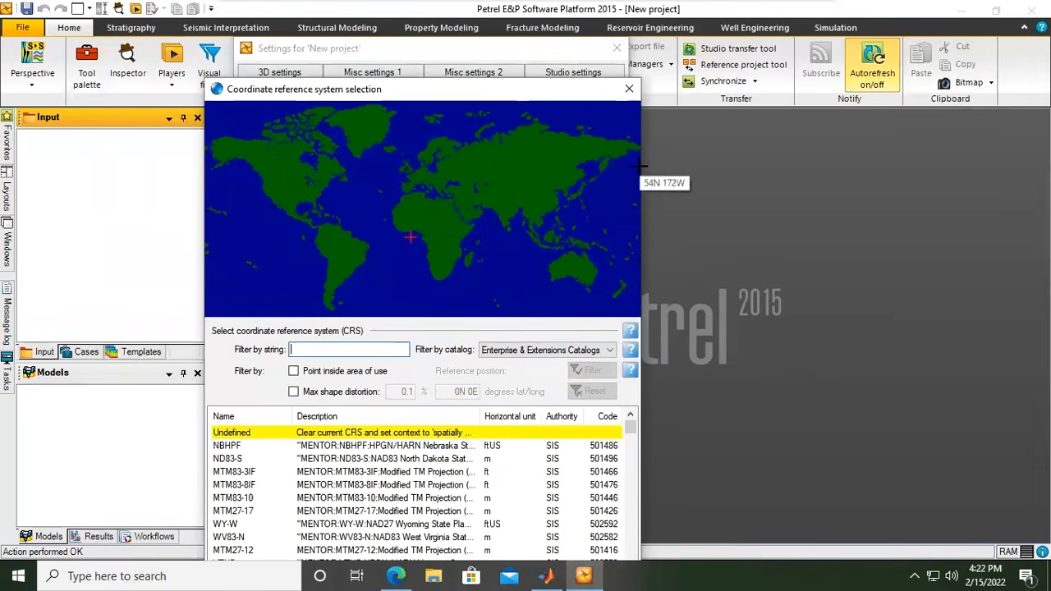
drag(644, 167, 837, 183)
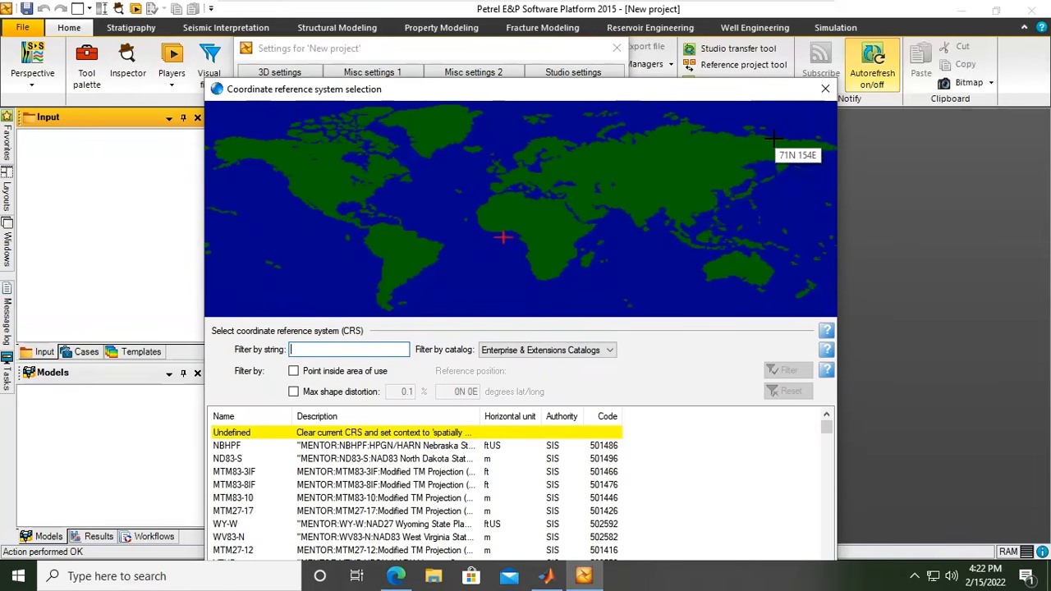
click(824, 90)
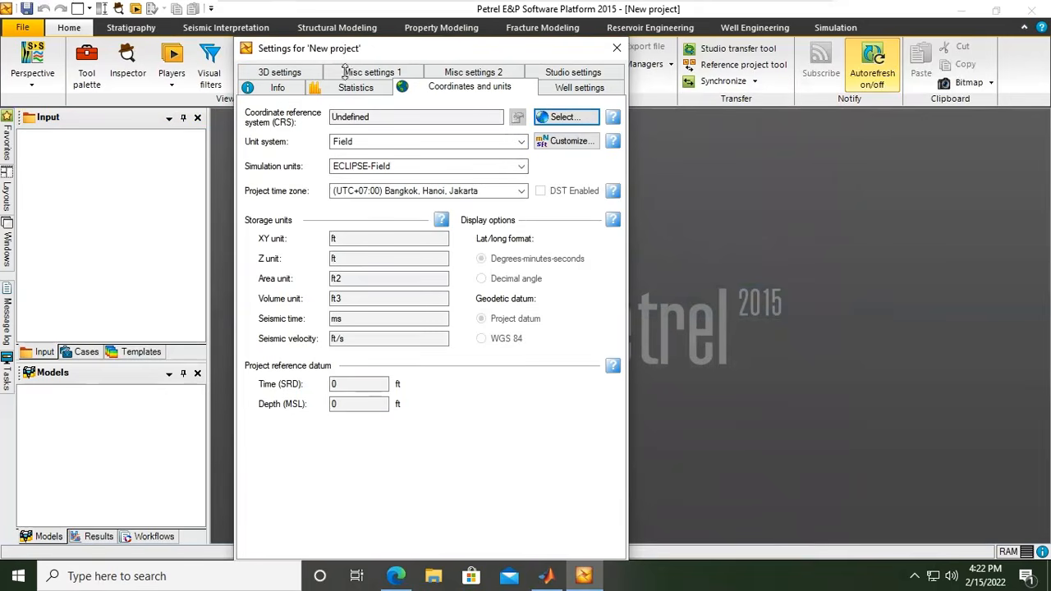
Apply the project's coordinate and unit settings and close the settings dialog
drag(402, 55, 385, 26)
click(443, 542)
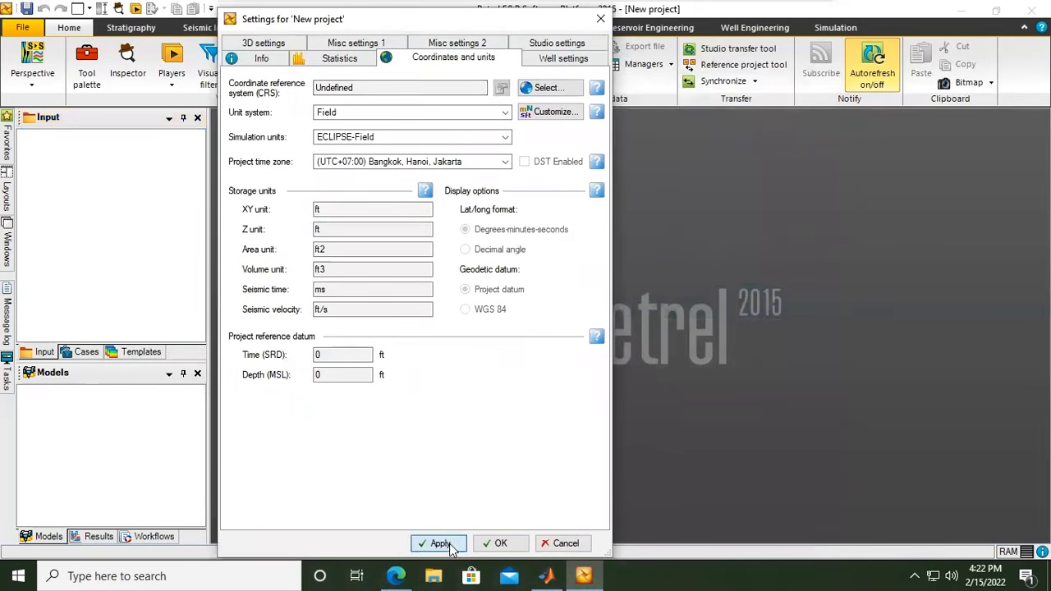
click(506, 545)
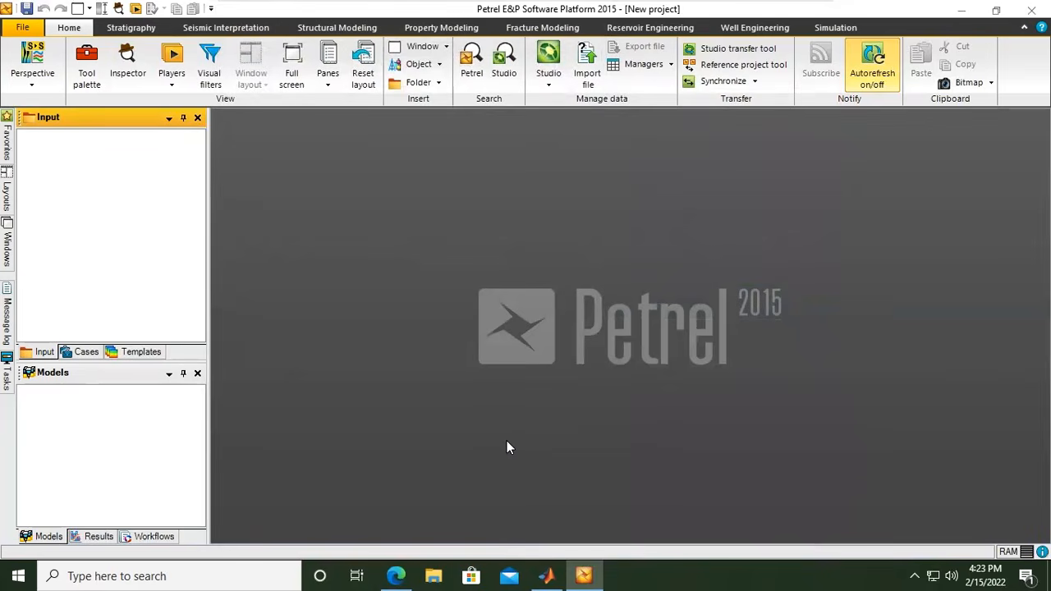
Start saving the project and create a folder named Petrel_Simple_Modeling_AZ on the Desktop
click(23, 28)
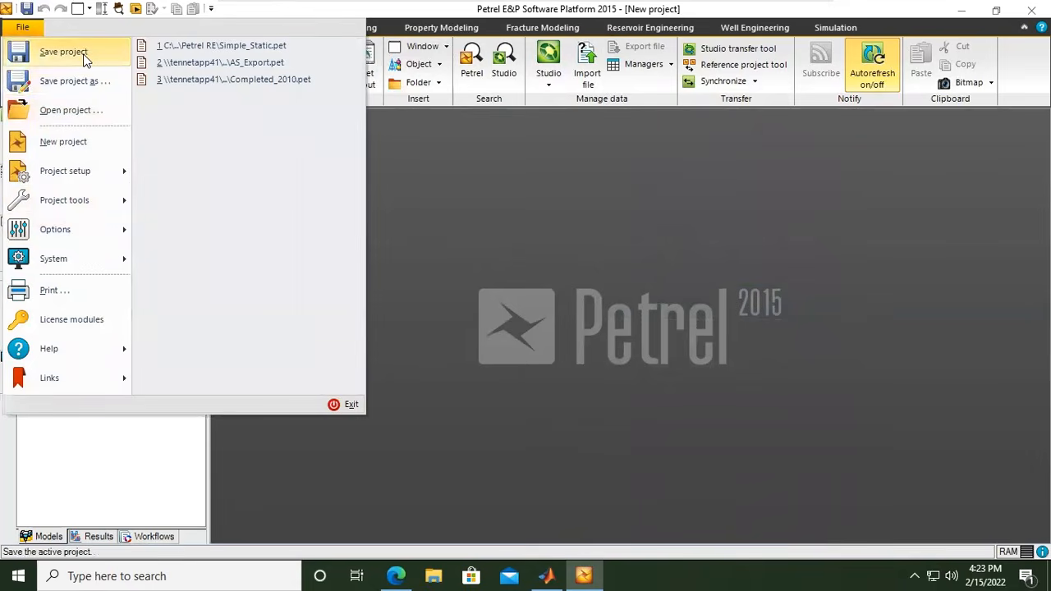
click(64, 52)
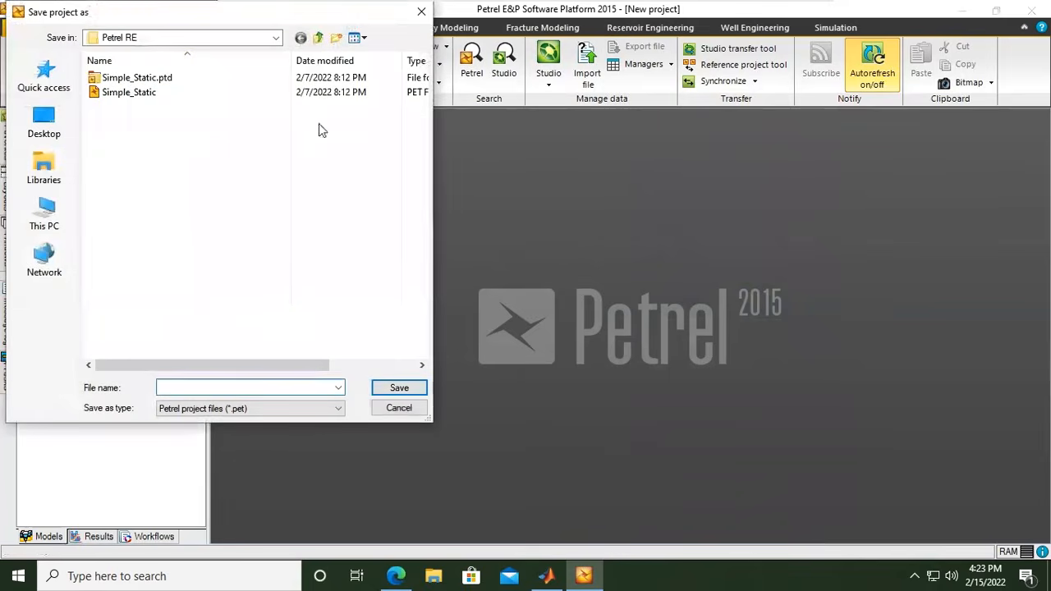
click(45, 122)
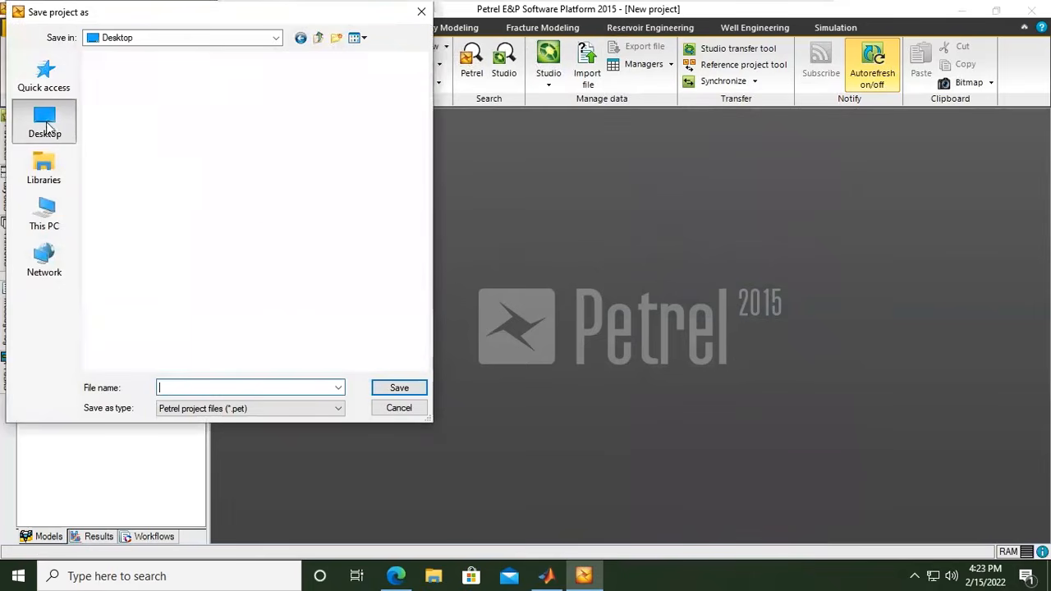
right_click(222, 320)
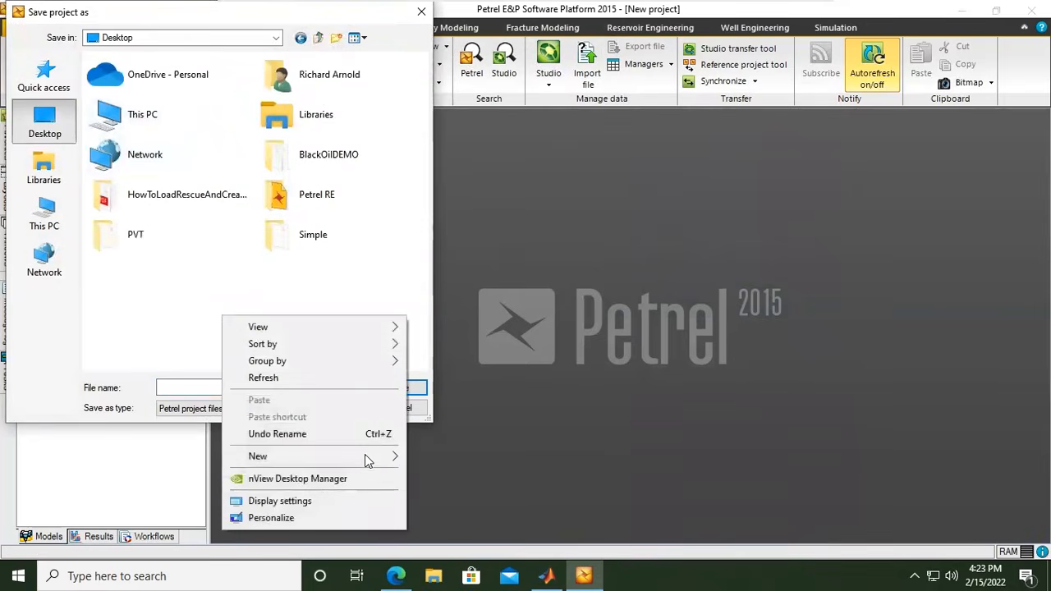
mouse_move(377, 462)
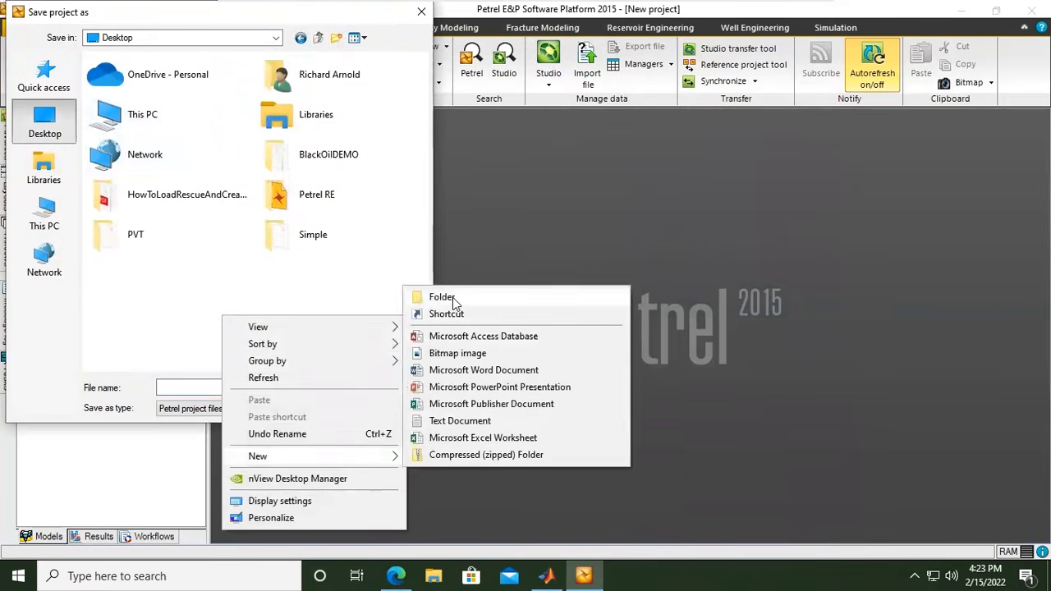
click(452, 297)
text(P)
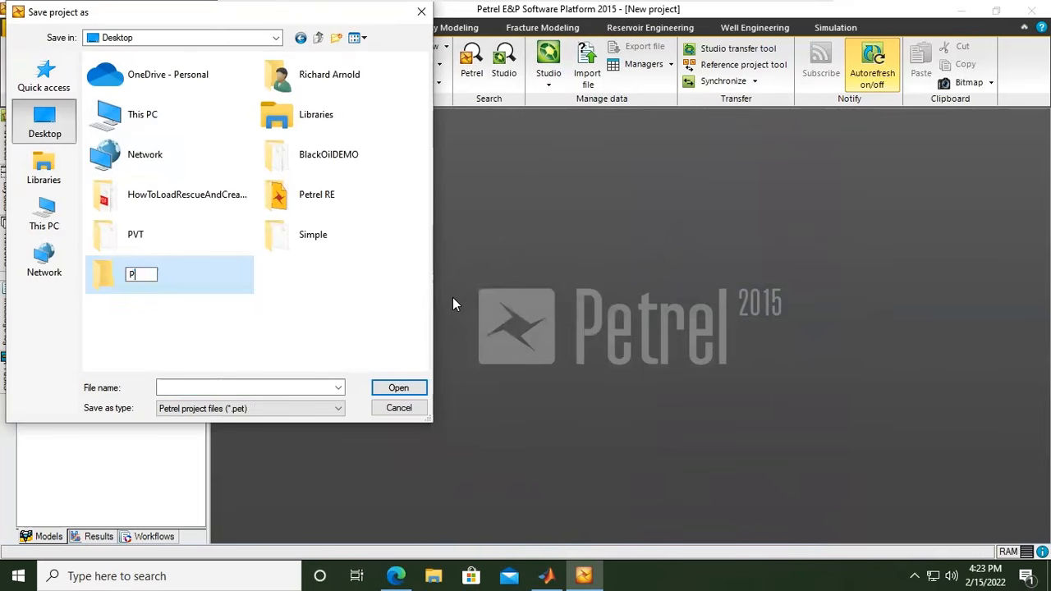
text(etrel_Simpl)
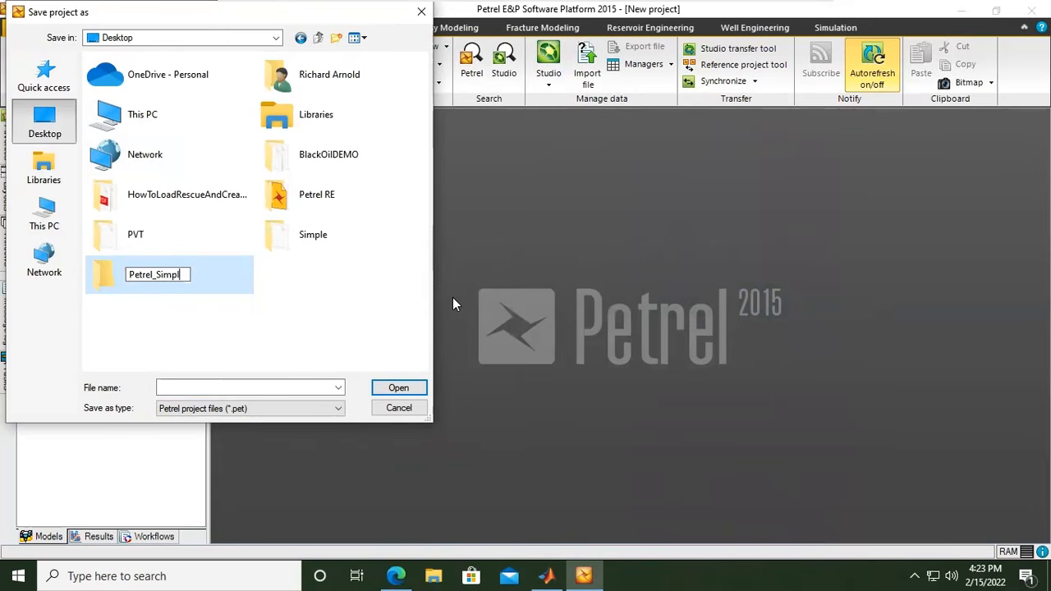
text(e_Modeling)
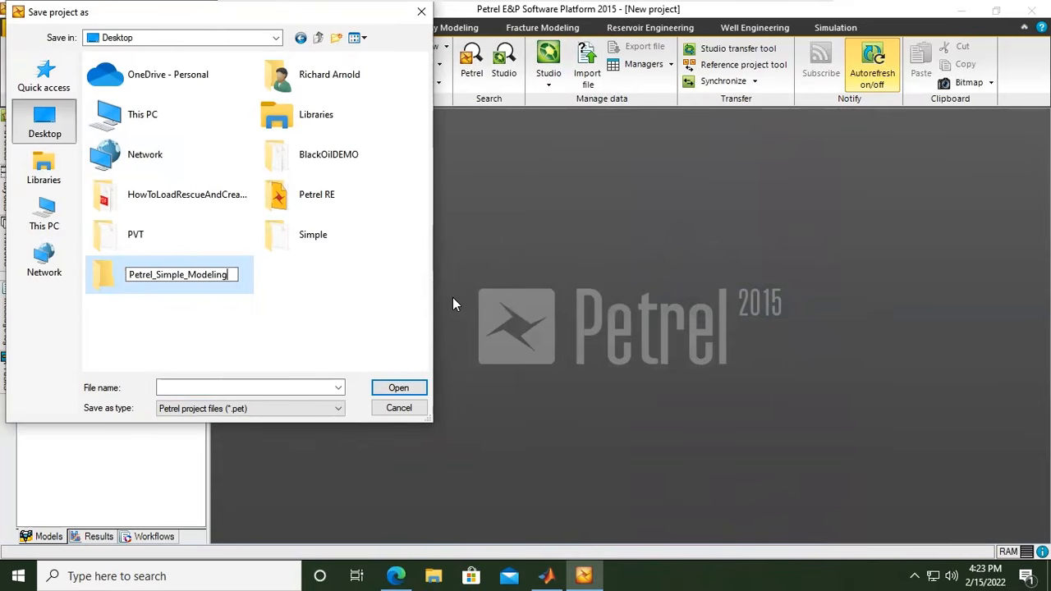
text(_AZ)
Save the project as Simple_Model inside the Petrel_Simple_Modeling_AZ folder
double_click(232, 292)
click(199, 385)
text(Simpl)
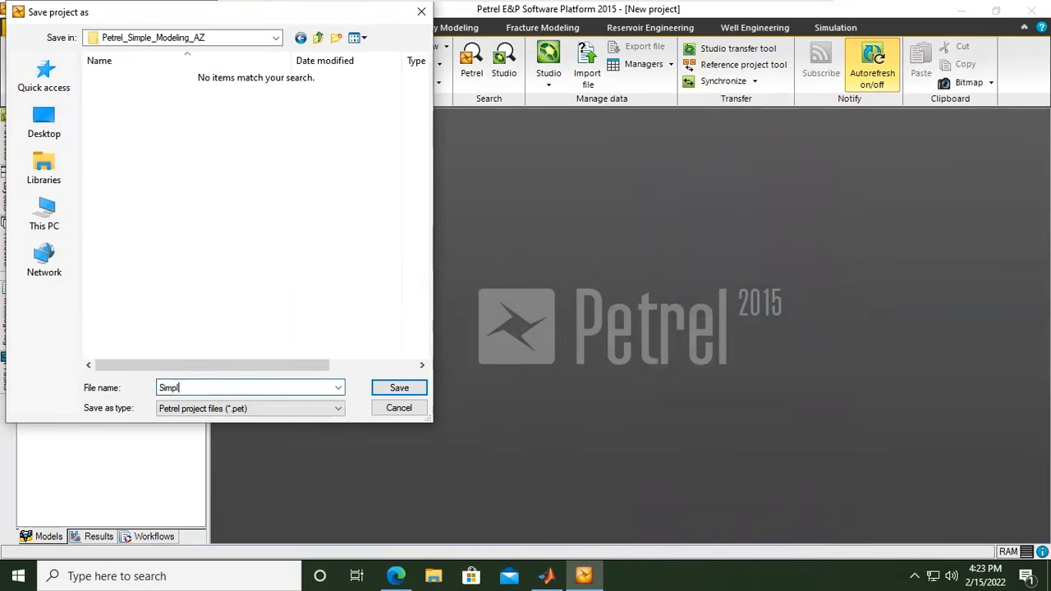
text(e_Model)
click(399, 389)
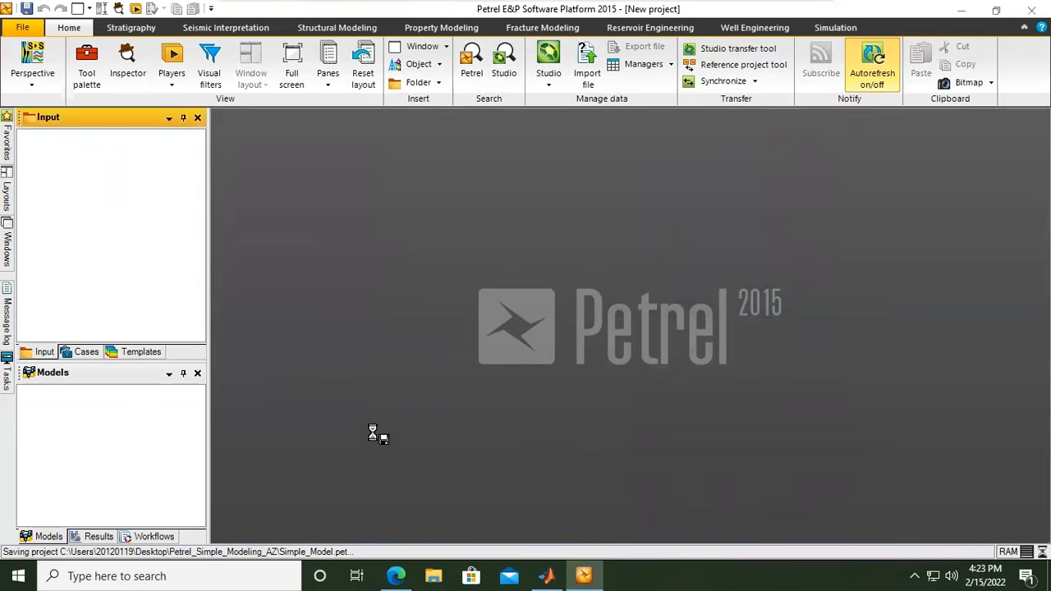
Enable automatic saving of the project every 15 minutes and apply the setting
click(36, 31)
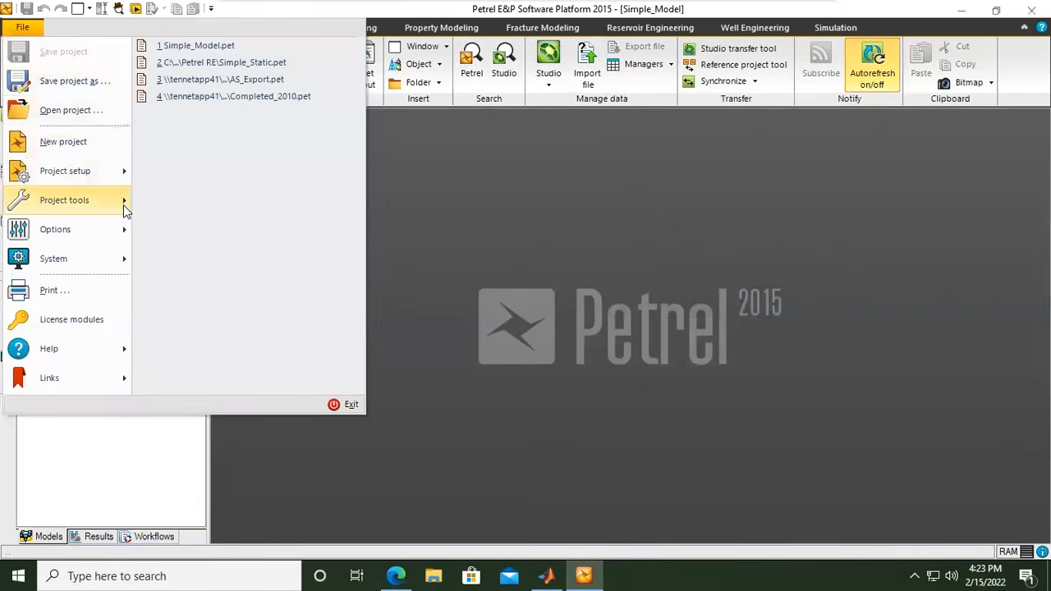
mouse_move(123, 205)
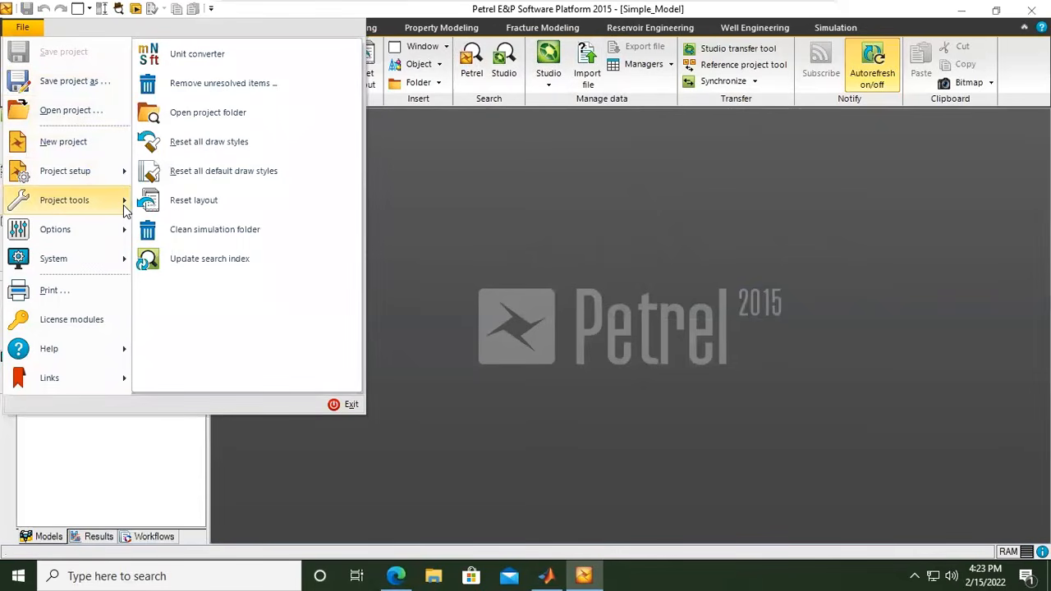
mouse_move(128, 176)
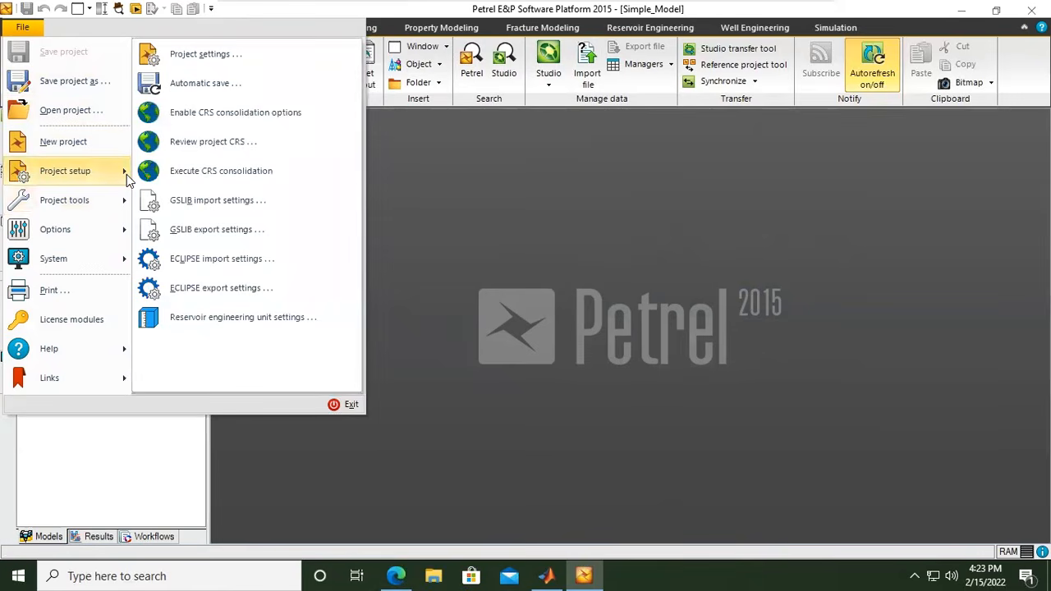
click(220, 86)
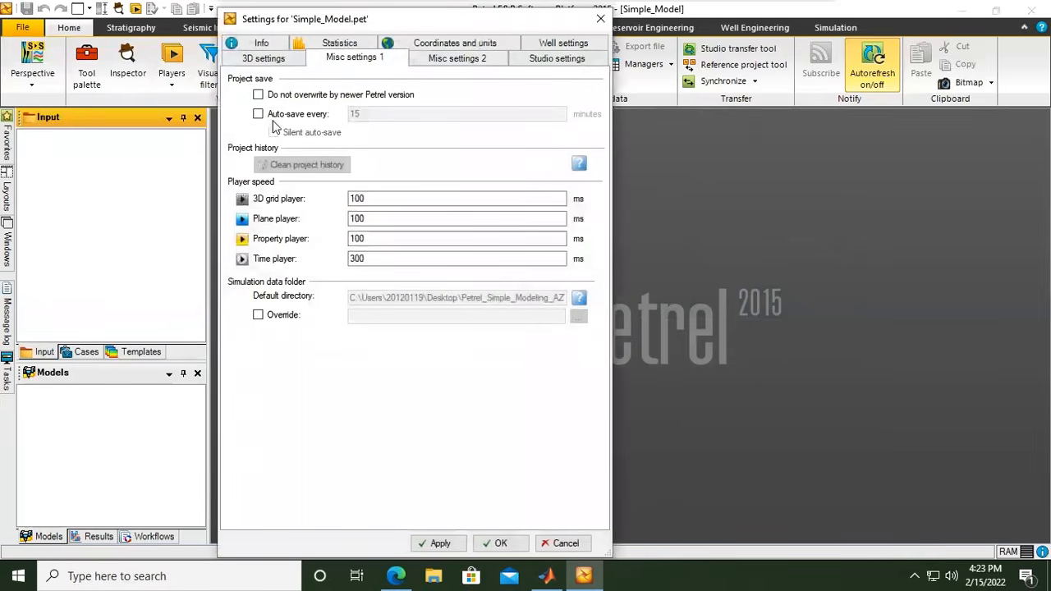
click(258, 116)
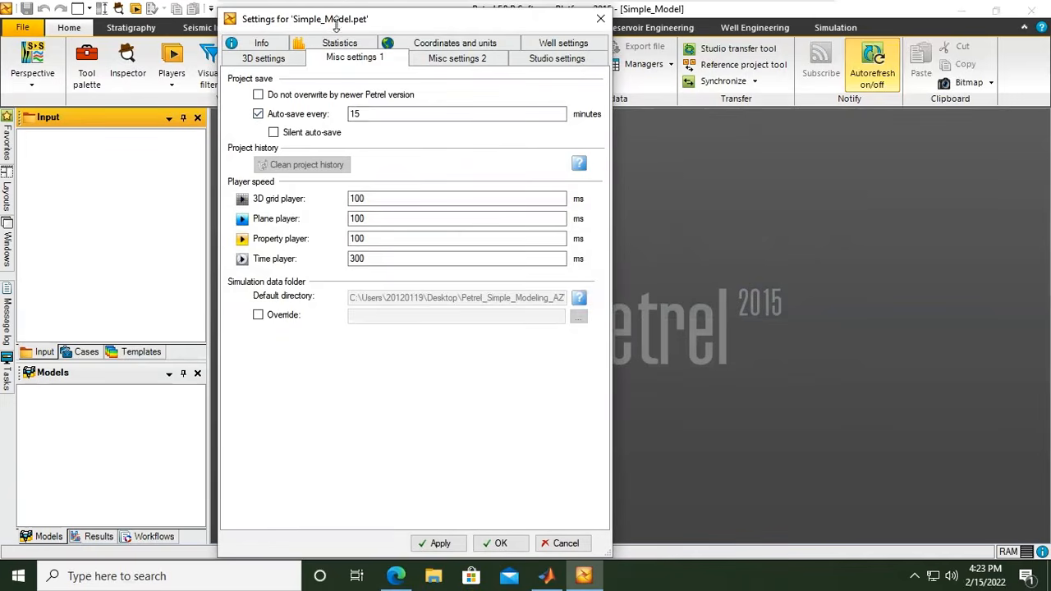
drag(343, 28, 287, 23)
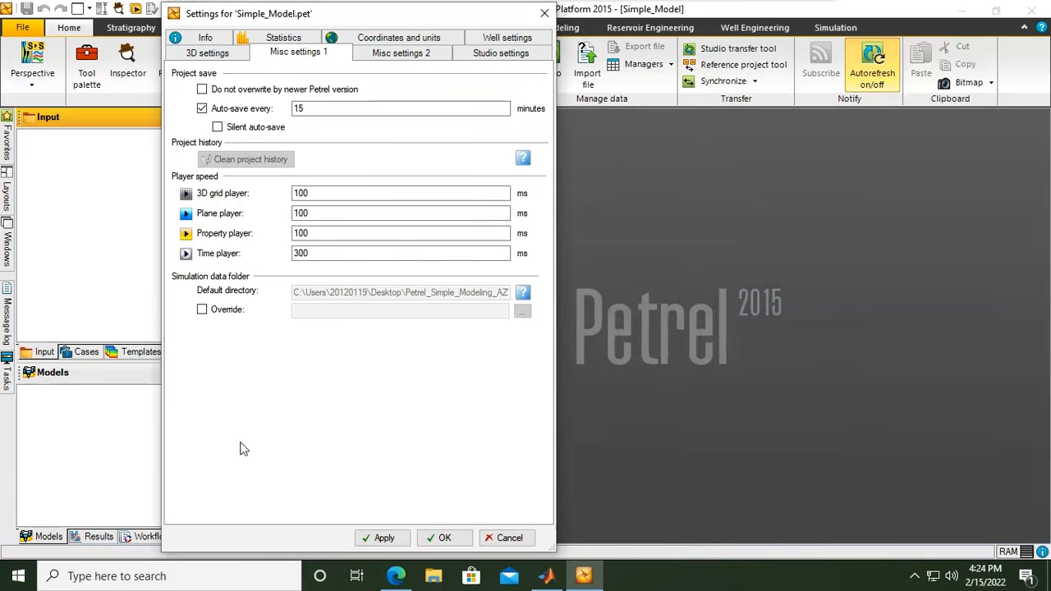
click(382, 540)
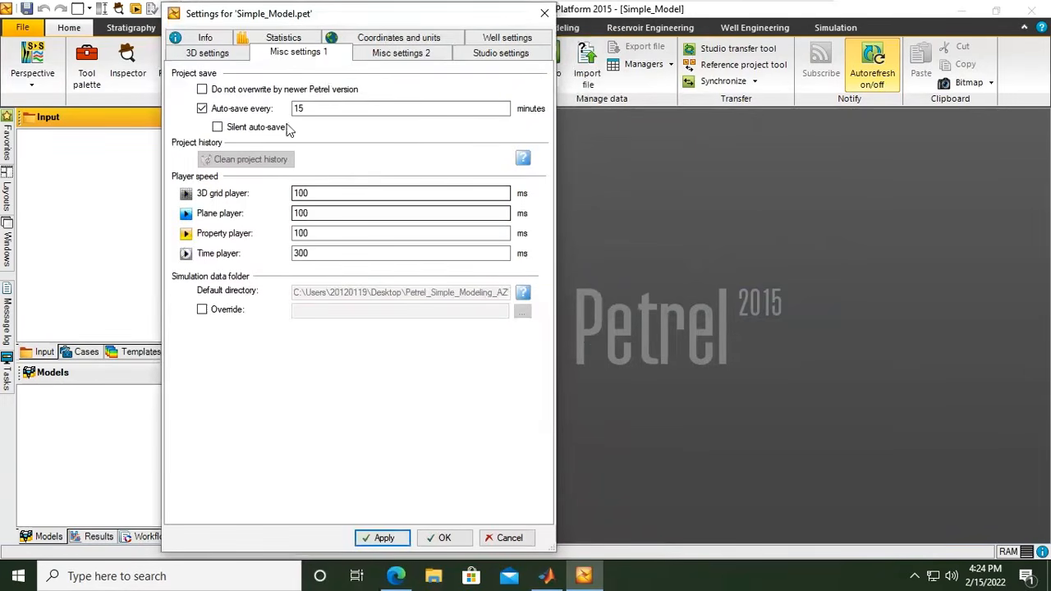
click(444, 538)
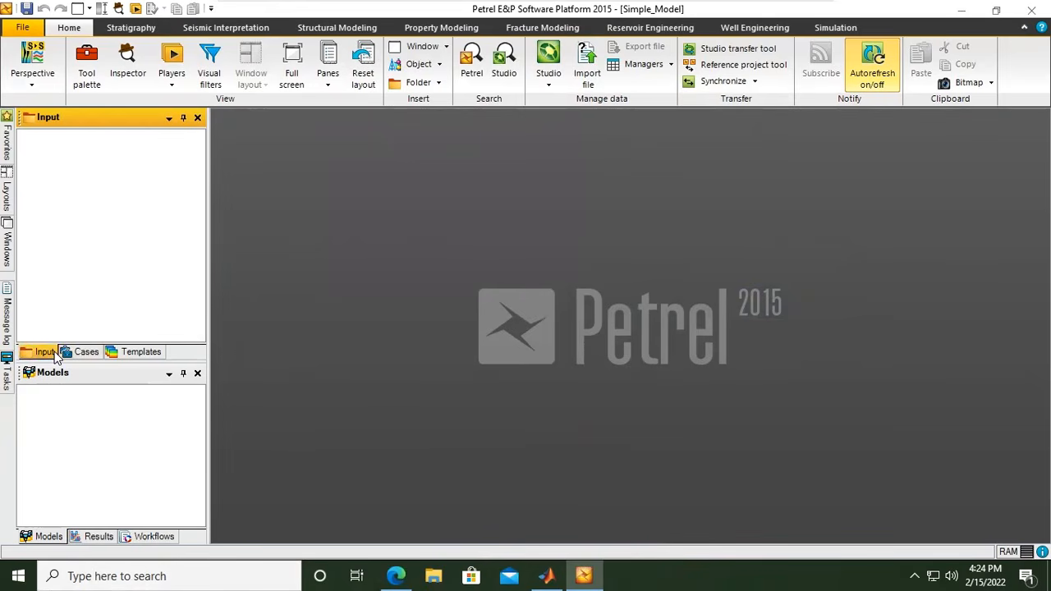
Look through the project's Input, Cases, Templates, Models, Results and Workflows views, ending on Input and Models
click(83, 352)
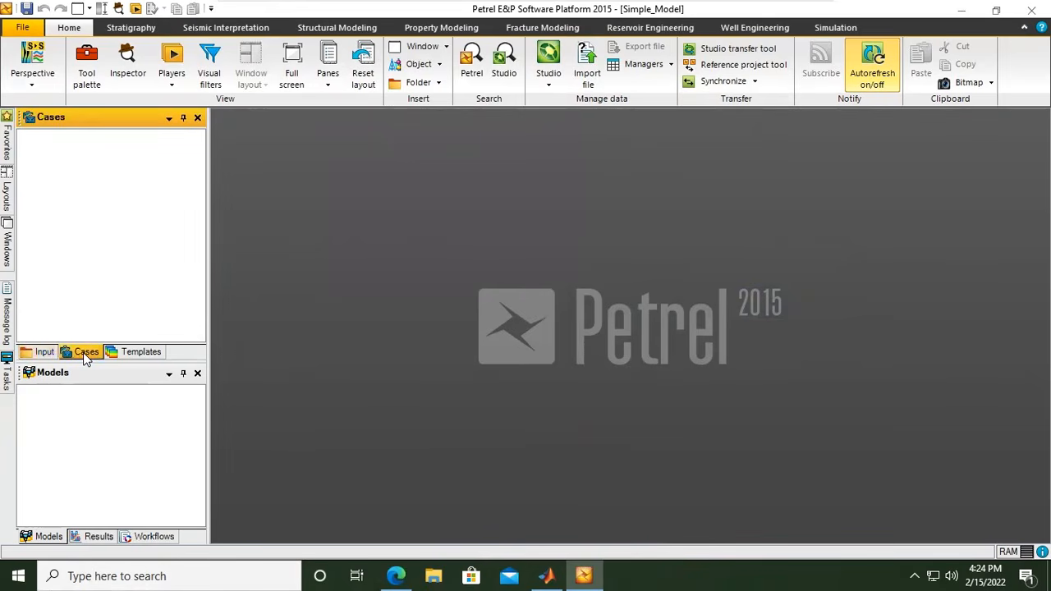
click(140, 352)
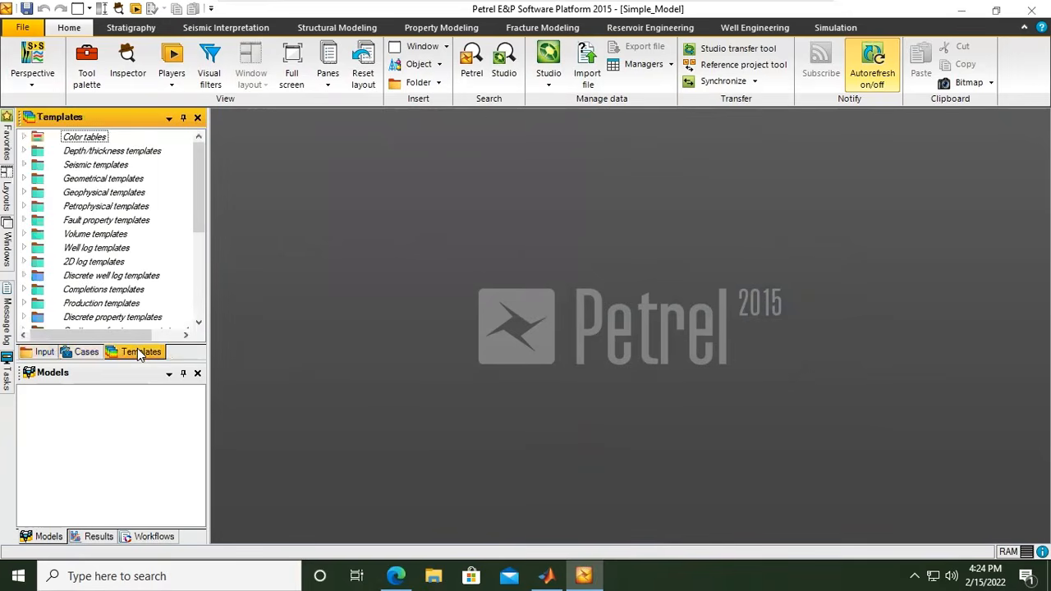
click(43, 352)
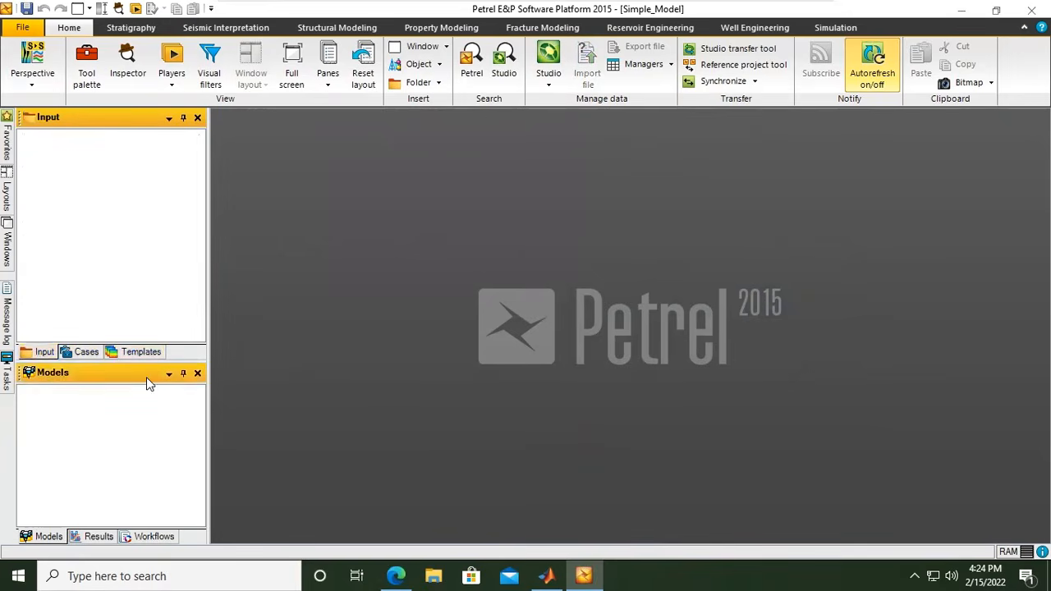
click(51, 376)
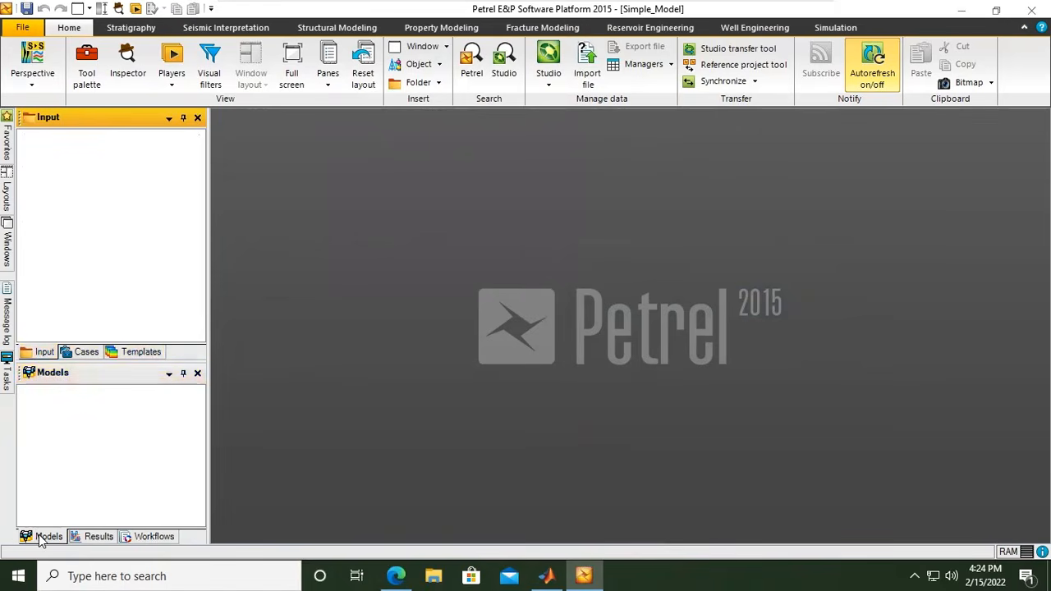
click(98, 536)
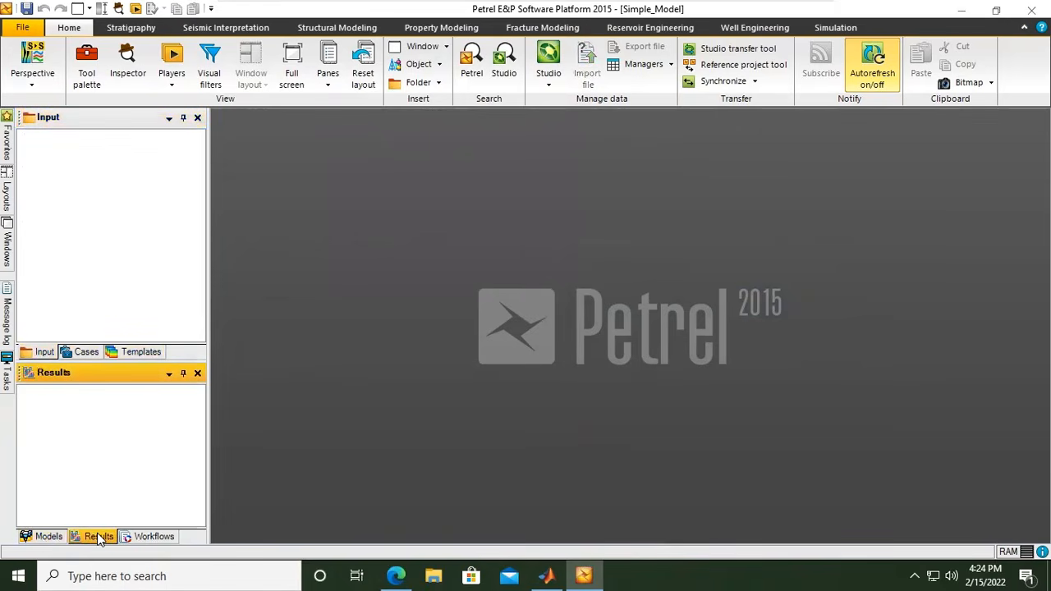
click(160, 536)
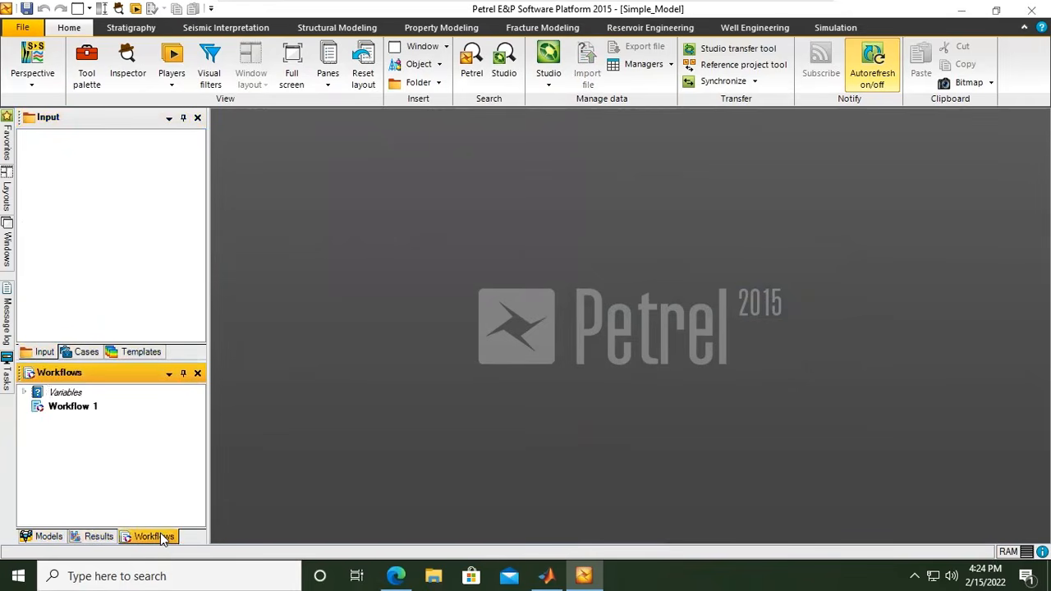
click(41, 538)
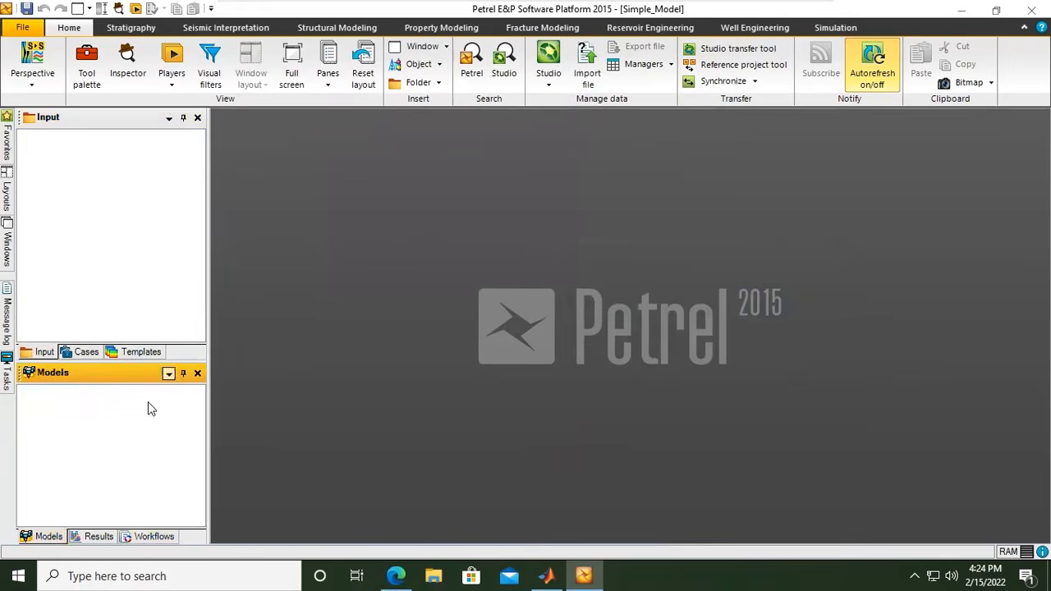
click(40, 352)
click(82, 352)
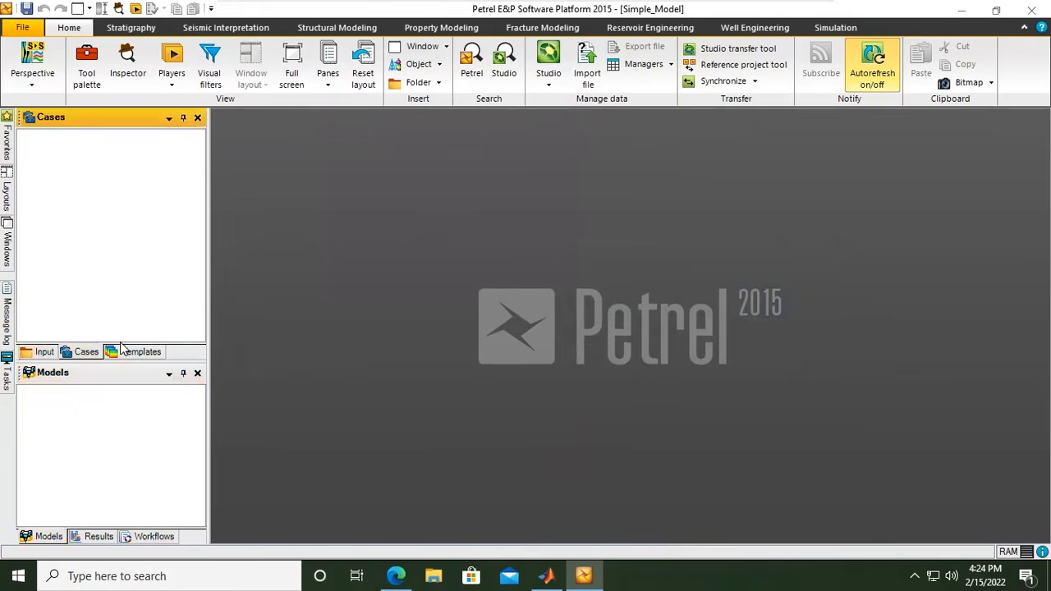
click(138, 352)
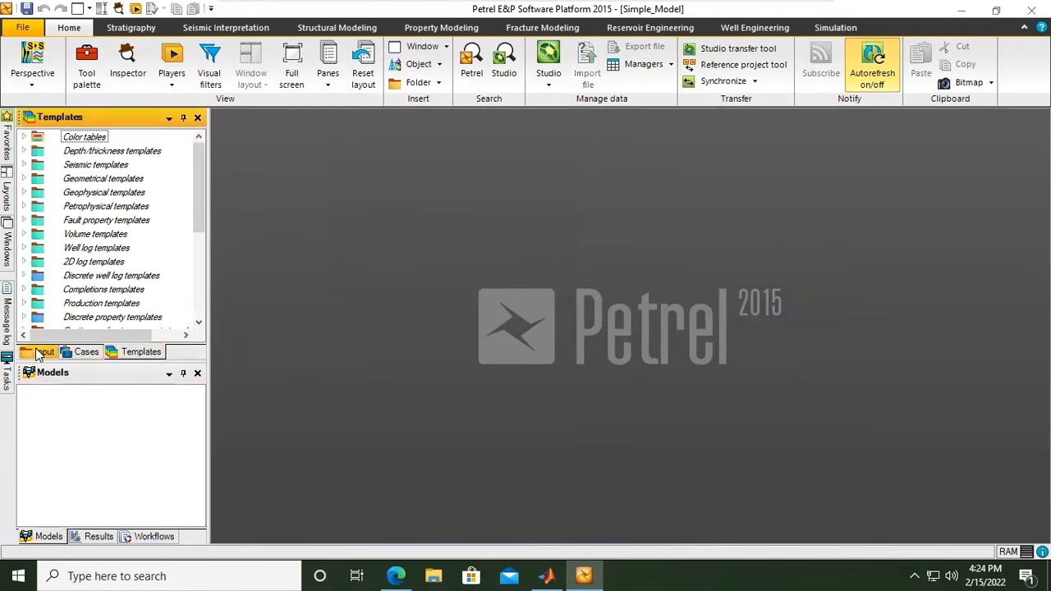
click(37, 353)
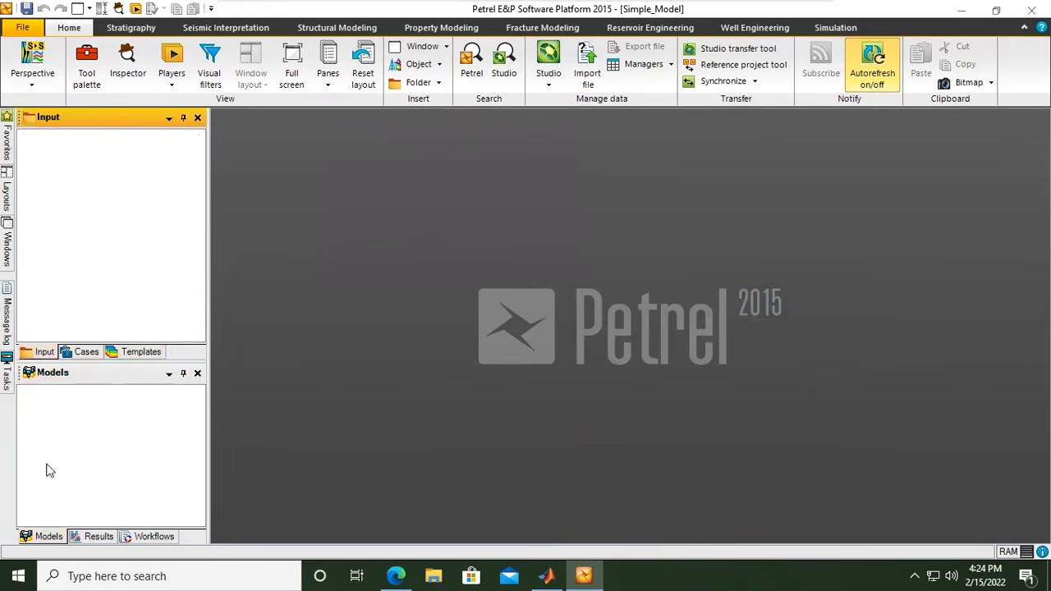
Show the Processes pane and widen the docked panes so all their names are readable
click(437, 50)
click(381, 186)
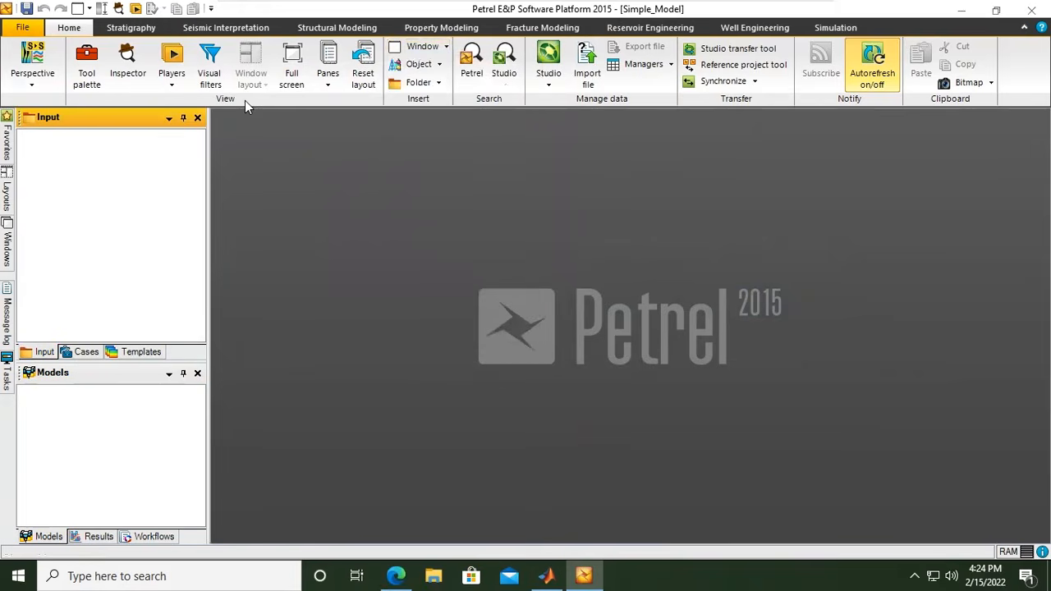
click(331, 82)
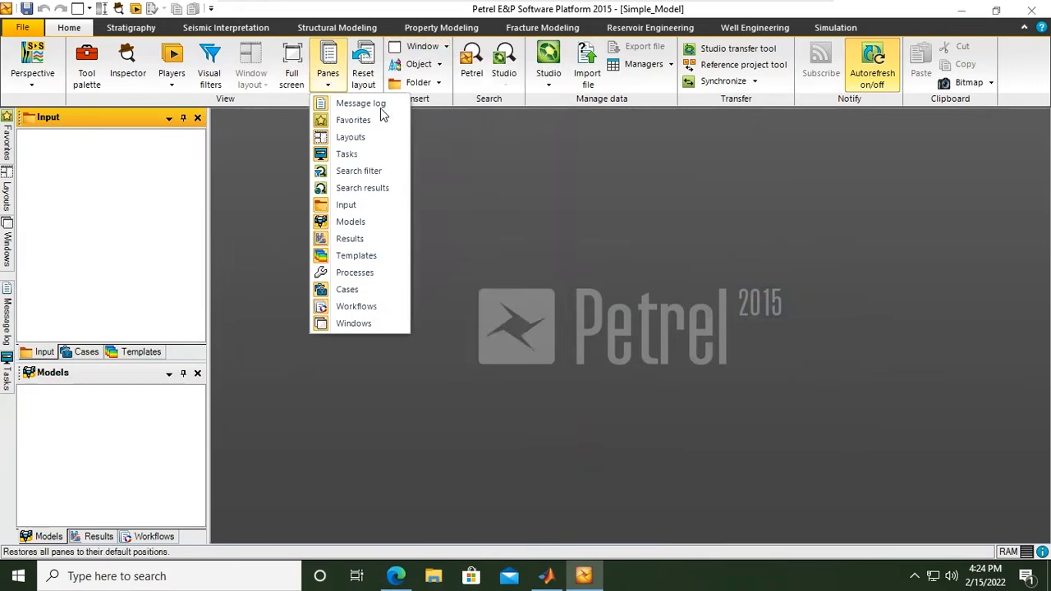
click(363, 277)
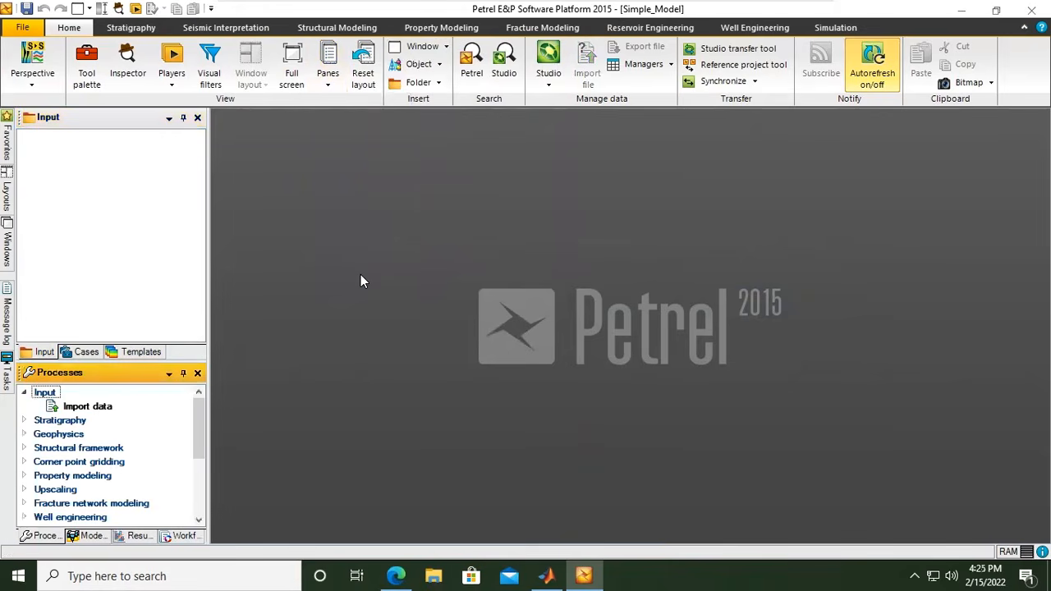
drag(208, 395, 352, 391)
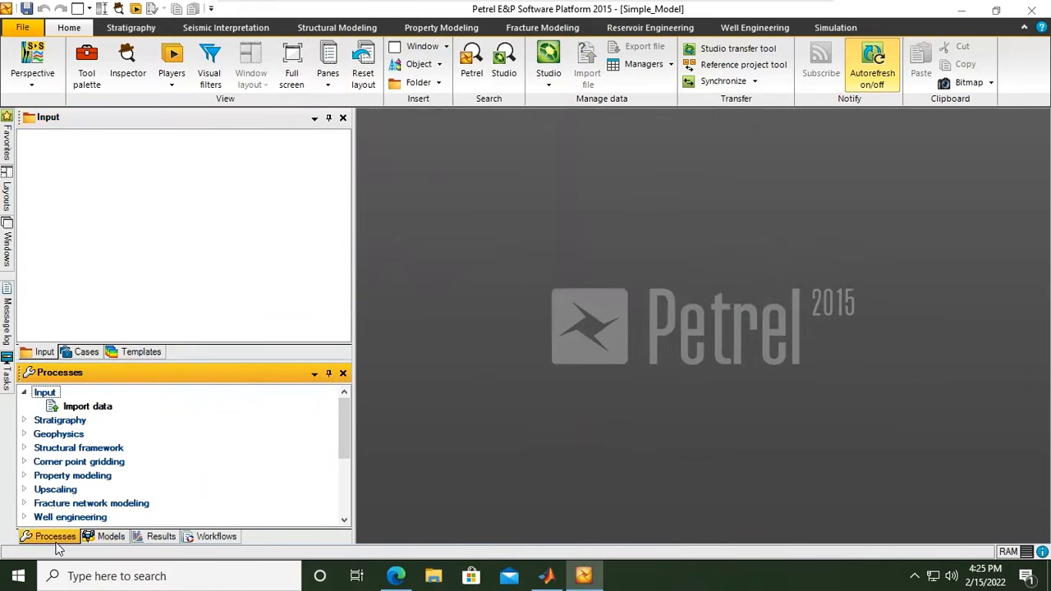
Look through the Models, Results and Workflows views, return to Processes and enlarge its pane upward
click(108, 537)
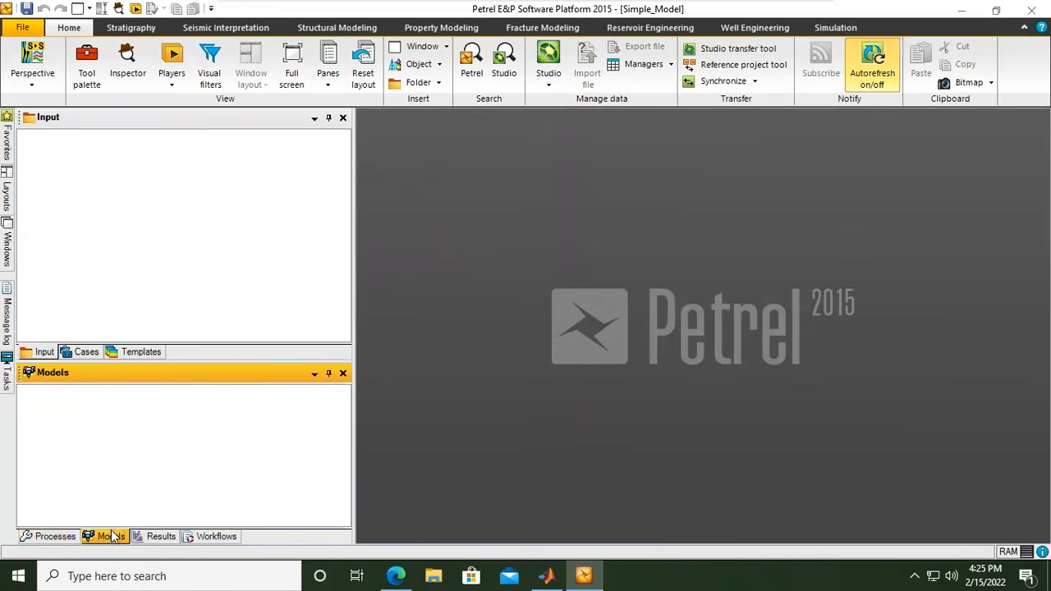
click(161, 537)
click(215, 537)
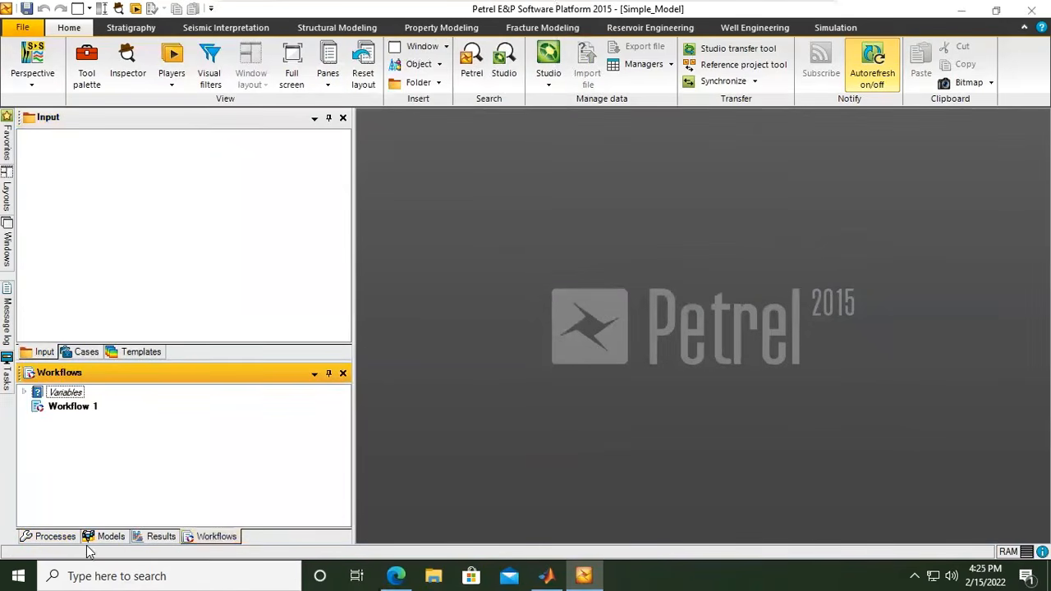
click(54, 538)
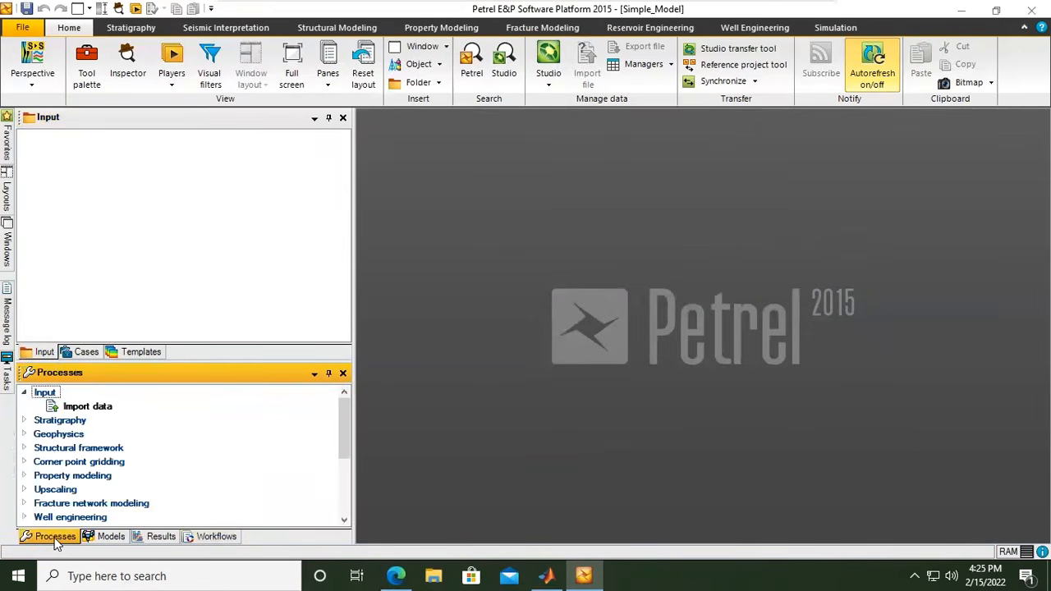
drag(195, 362, 194, 284)
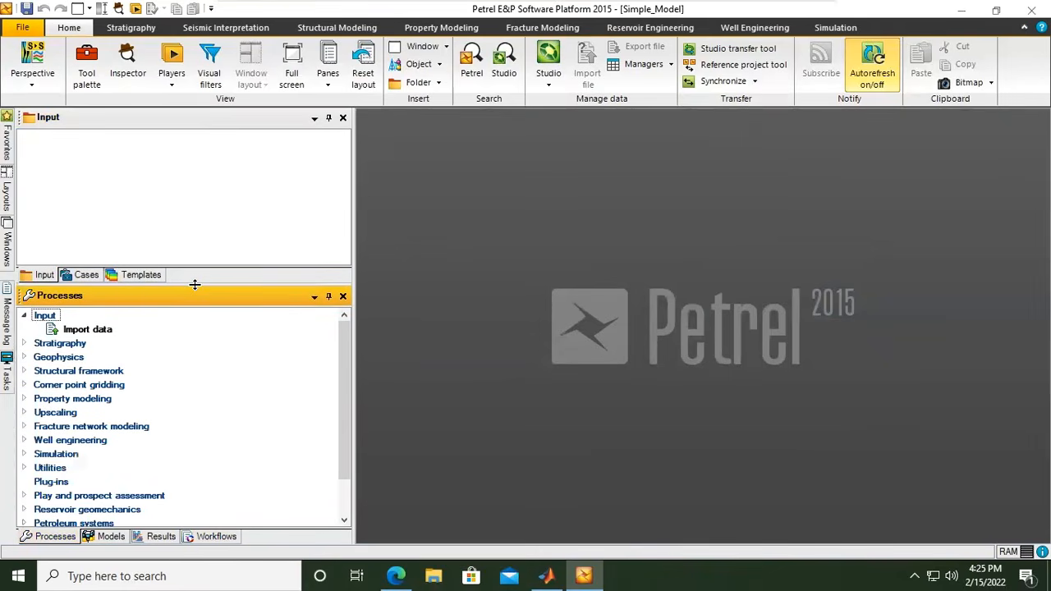
Open the Make simple grid process from Utilities, narrow the docked panes and move the dialog into the work area
drag(348, 382, 355, 452)
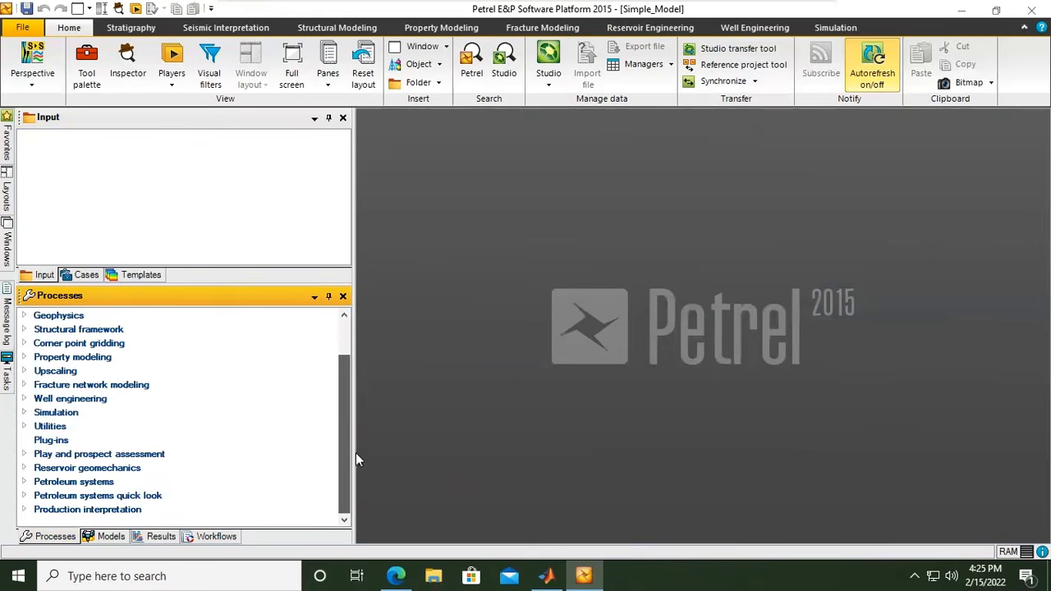
click(24, 426)
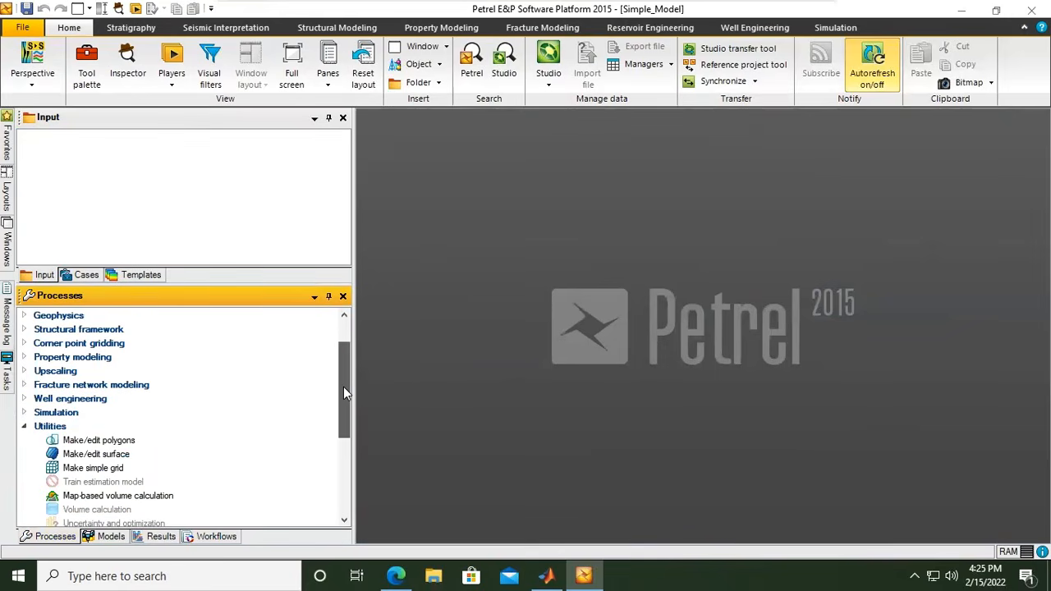
drag(343, 387, 343, 400)
click(93, 441)
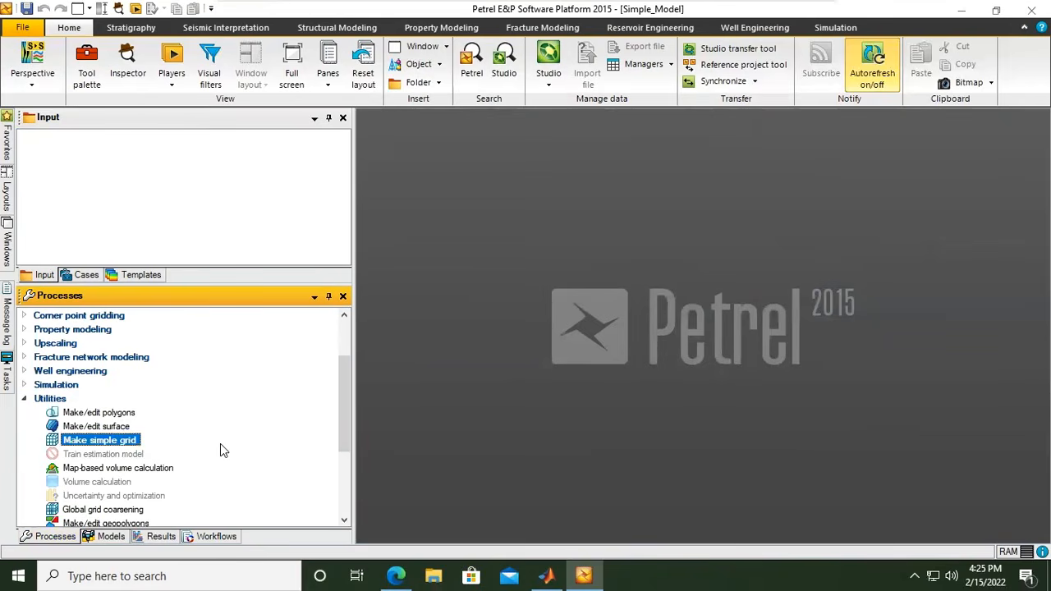
double_click(119, 444)
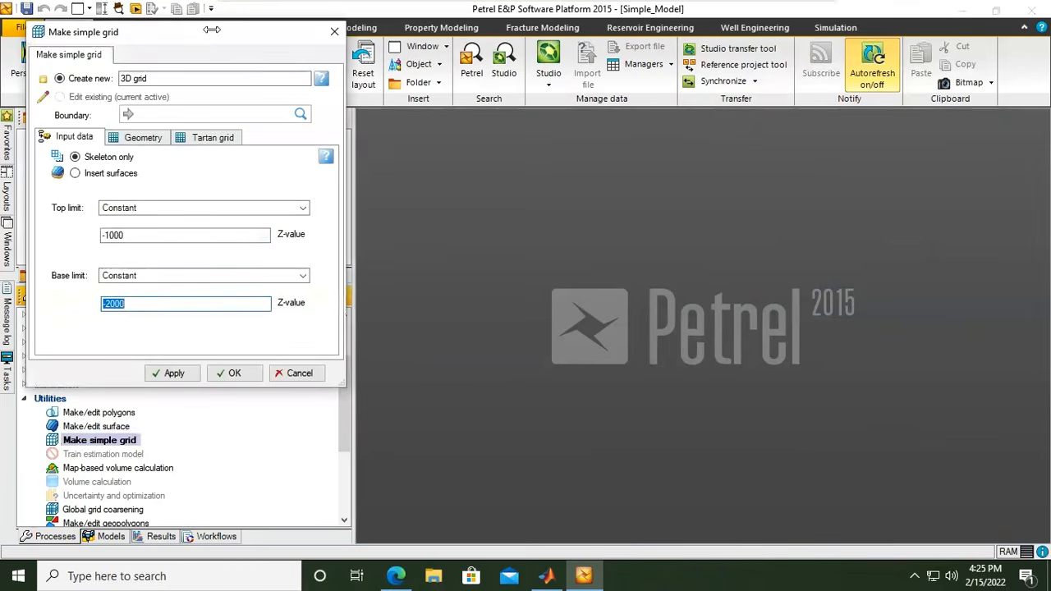
drag(188, 38, 633, 164)
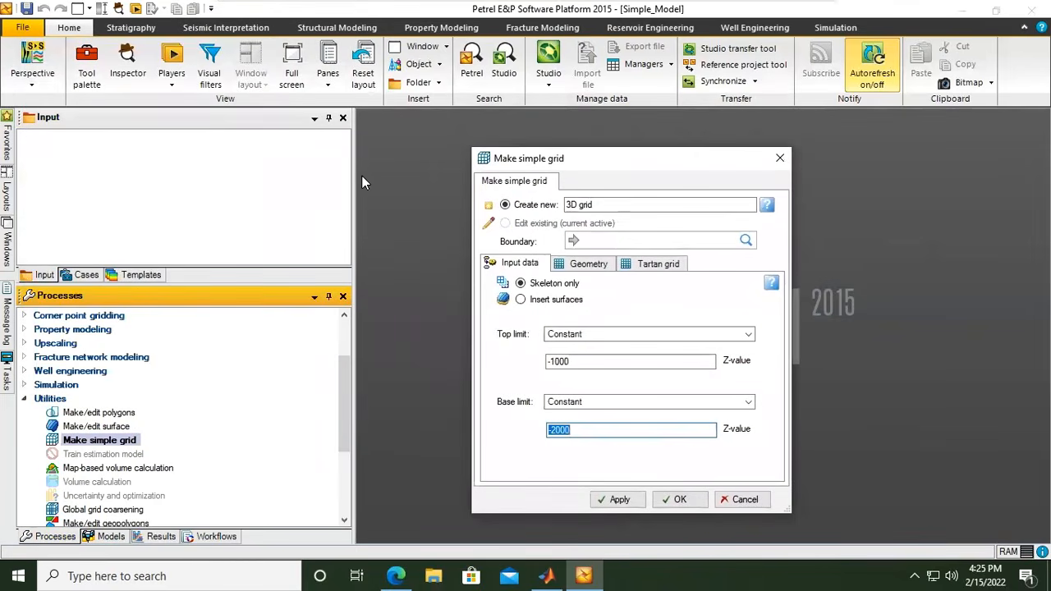
drag(353, 172, 186, 189)
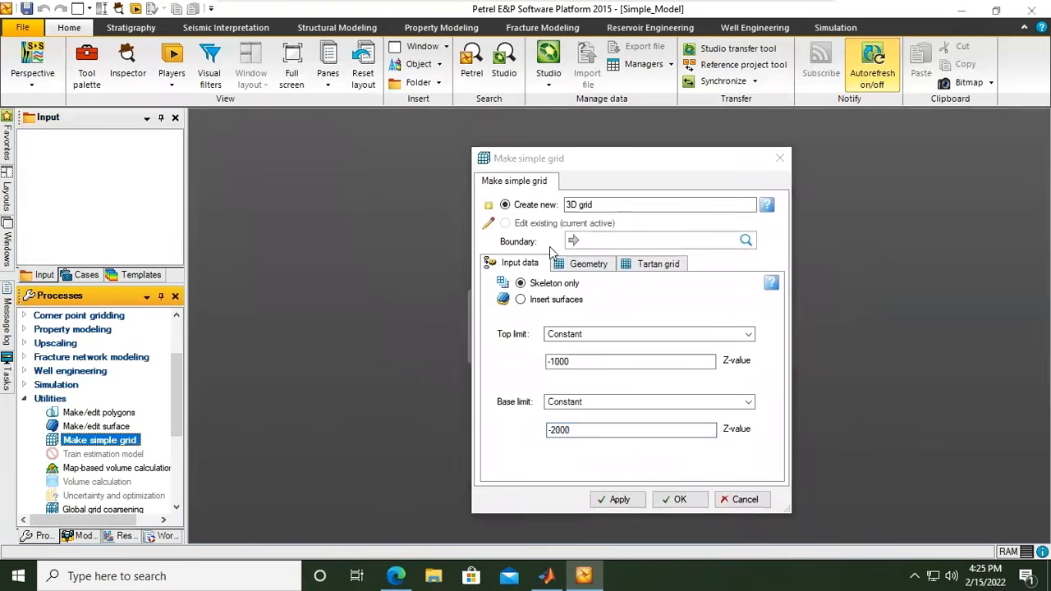
drag(583, 163, 492, 165)
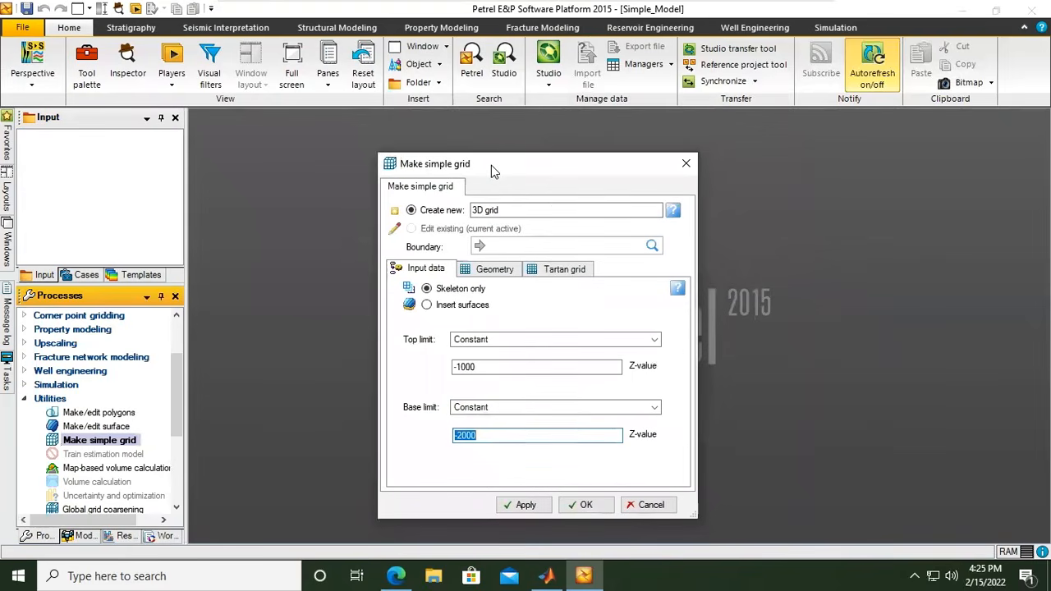
Name the new grid Simple, view the Insert surfaces option and return to Skeleton only
click(534, 210)
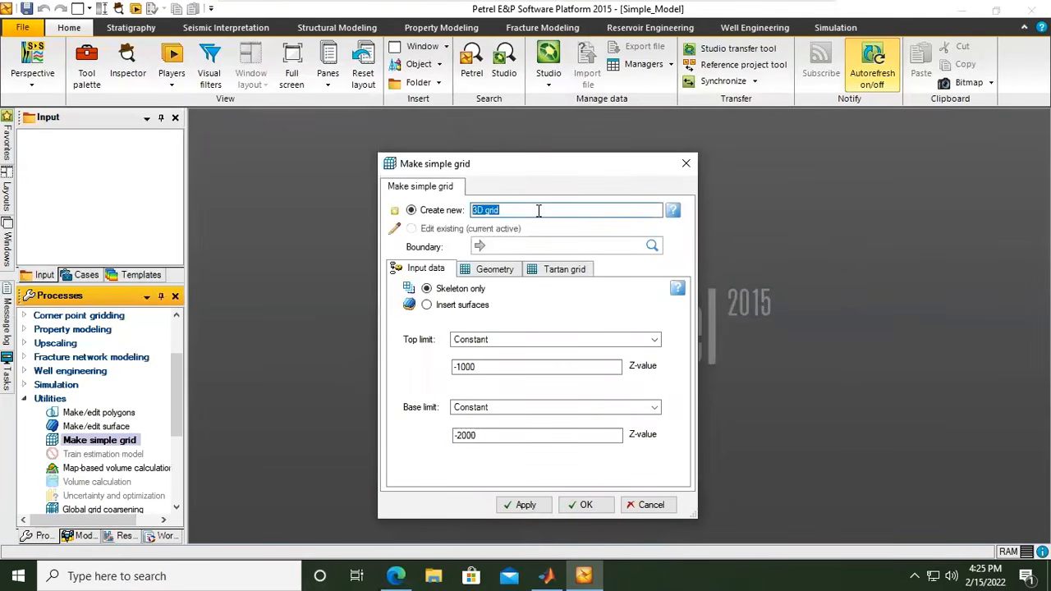
text(Simple)
click(427, 305)
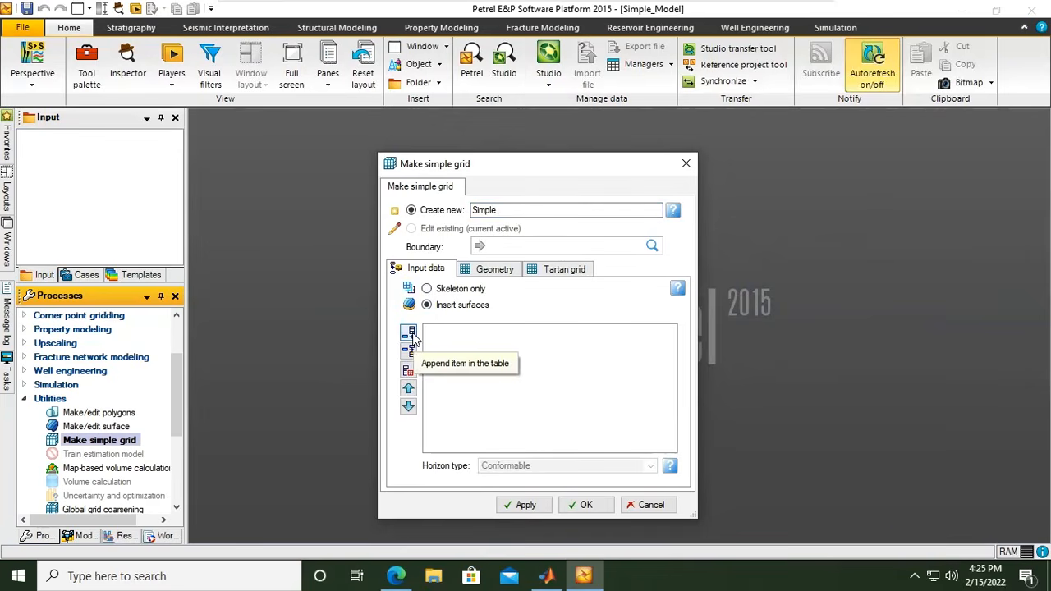
click(426, 288)
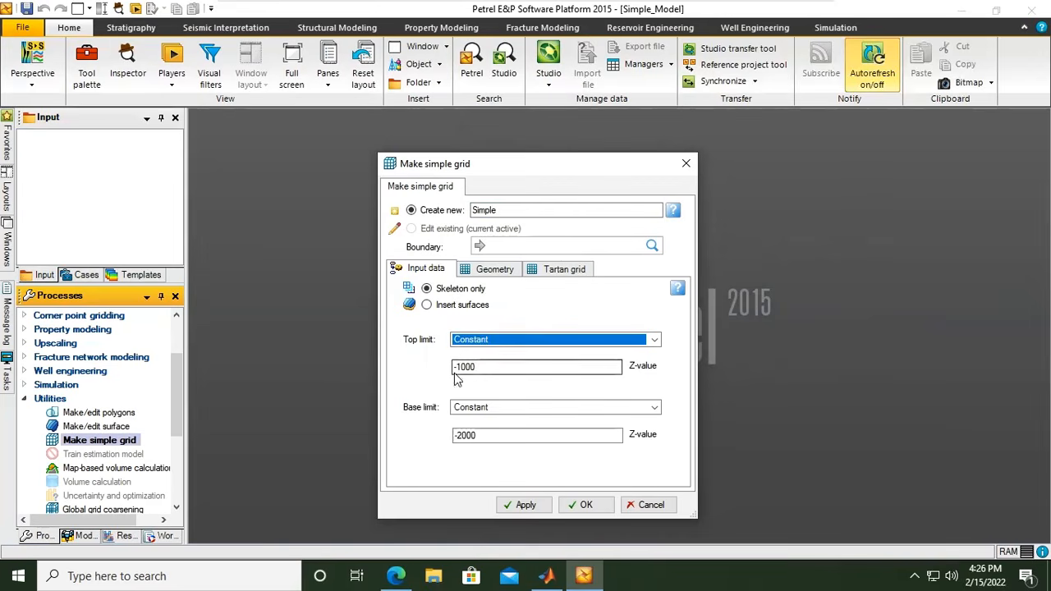
Set the grid's top limit to a constant Z-value of -7475
drag(459, 367, 499, 368)
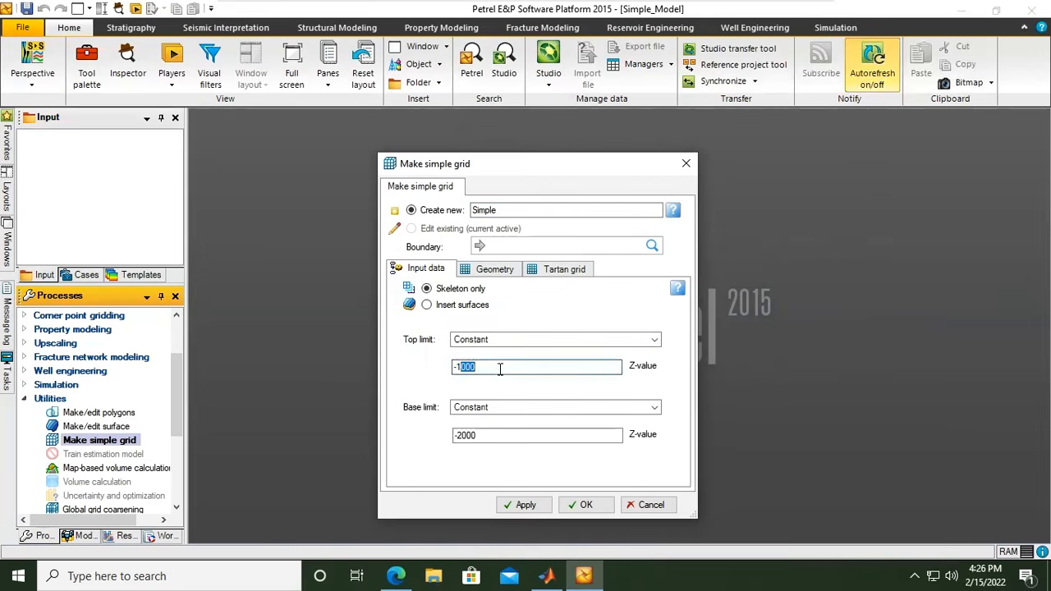
key(BackSpace)
text(73)
key(BackSpace)
text(475)
drag(457, 365, 430, 360)
drag(481, 367, 464, 374)
click(496, 340)
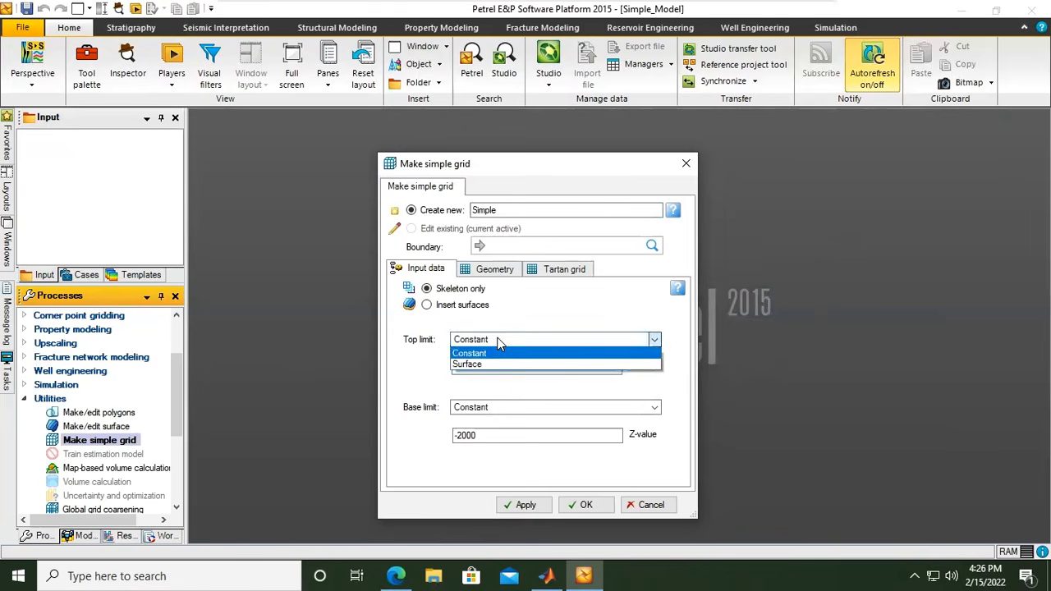
click(390, 390)
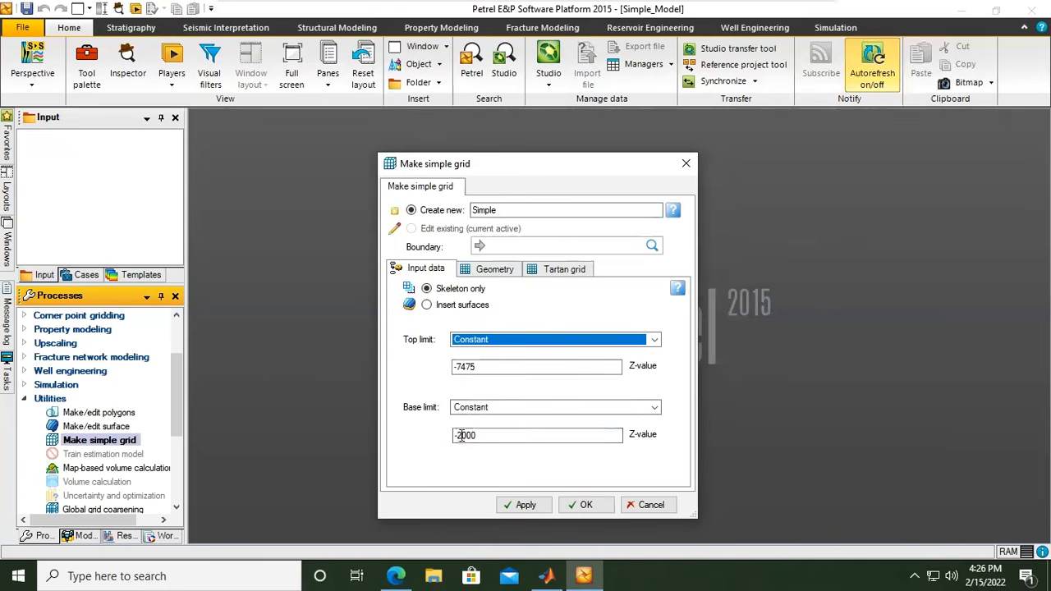
Set the grid's constant base limit to a Z-value of -9160 and look at the tartan grid options
drag(462, 436, 507, 438)
text(-9)
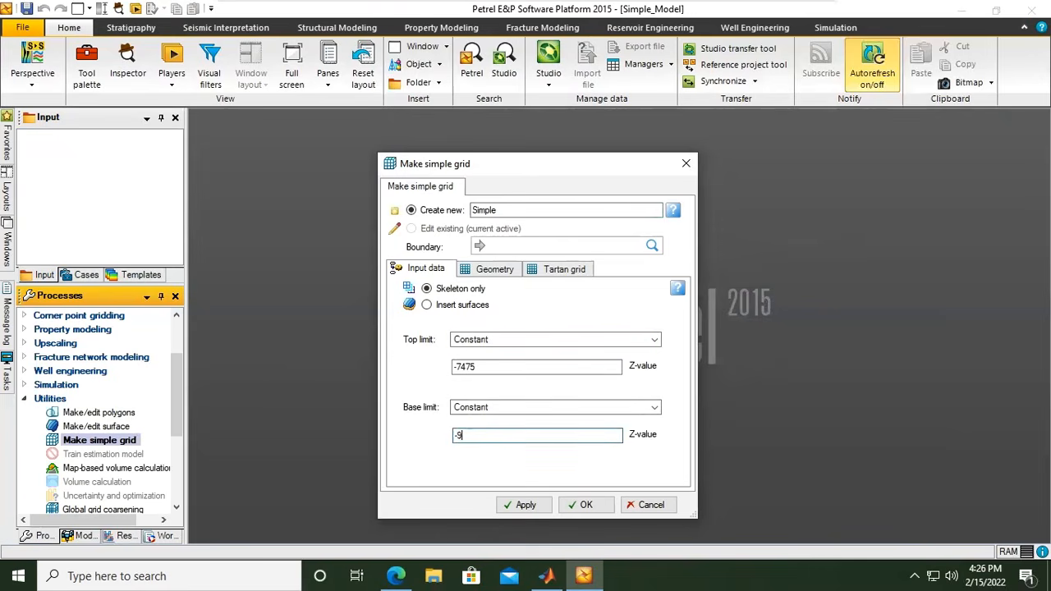
text(160)
click(499, 367)
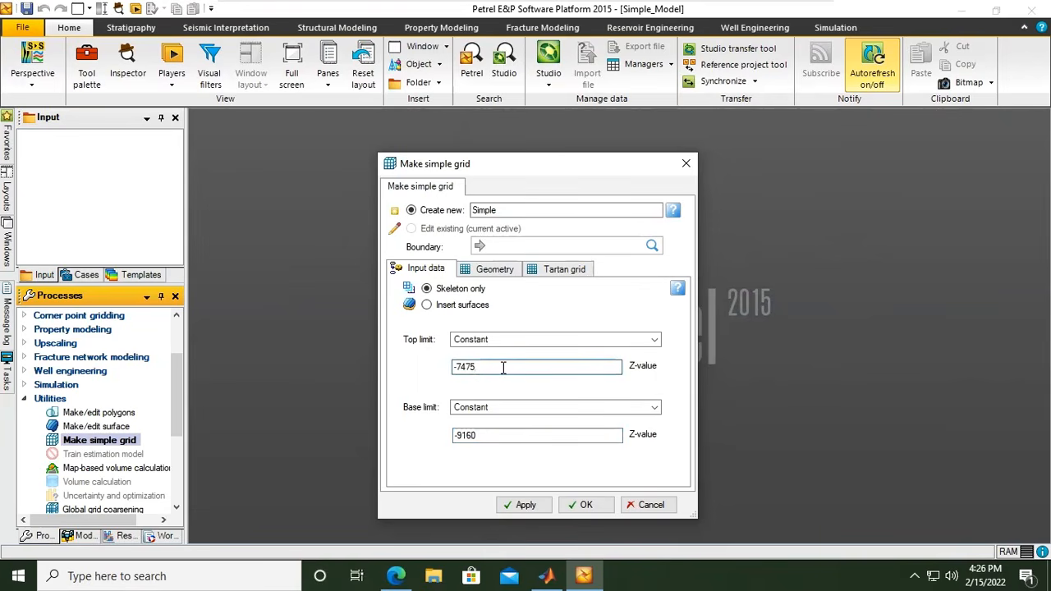
click(543, 273)
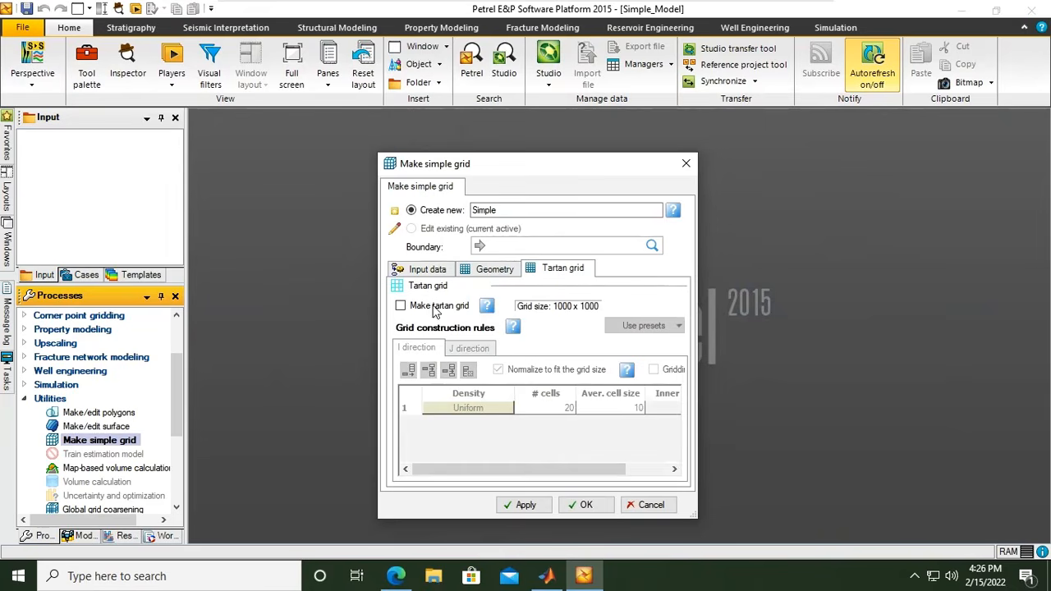
click(430, 270)
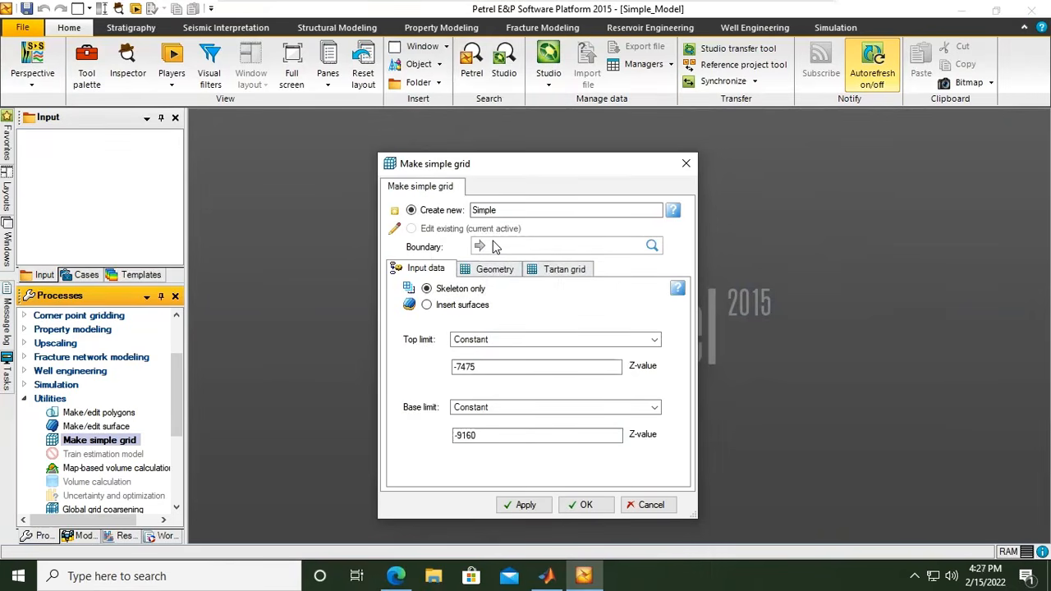
Enlarge the dialog and set the user-defined grid geometry to X max 10000 and Y max 10000
click(493, 279)
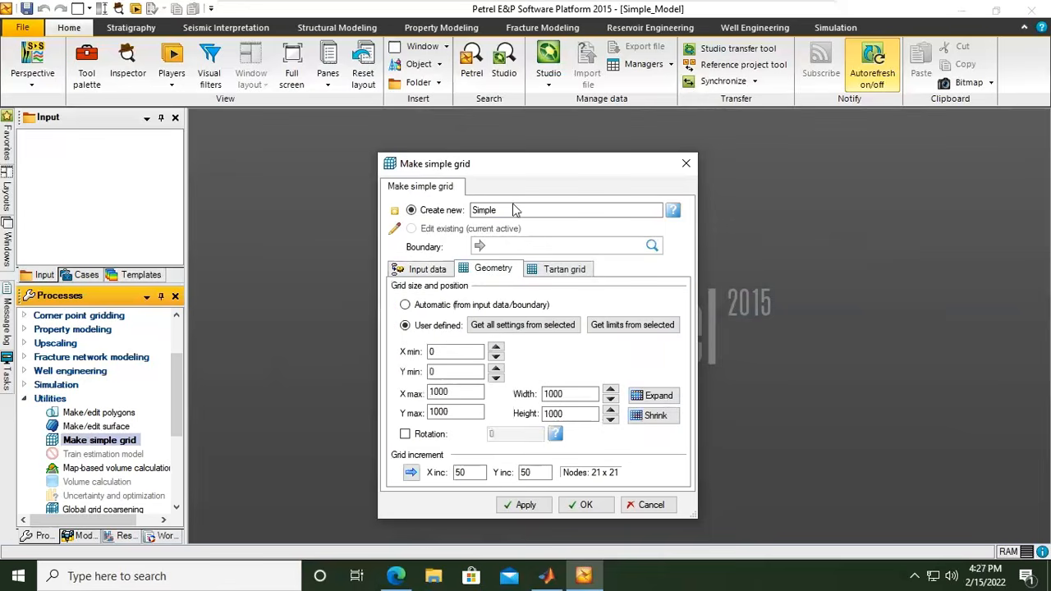
drag(515, 165, 504, 114)
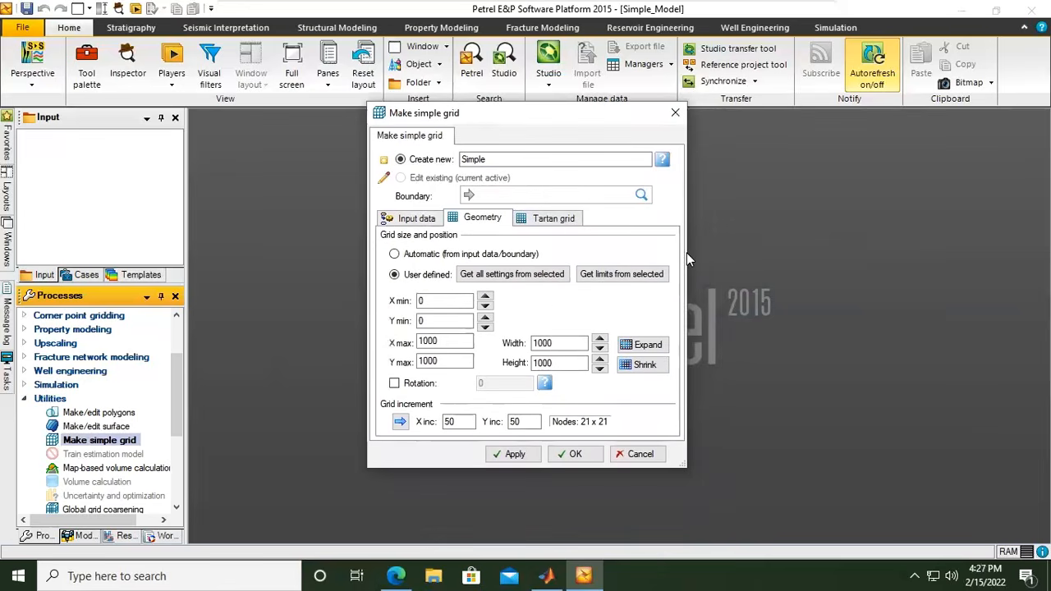
drag(687, 254, 803, 257)
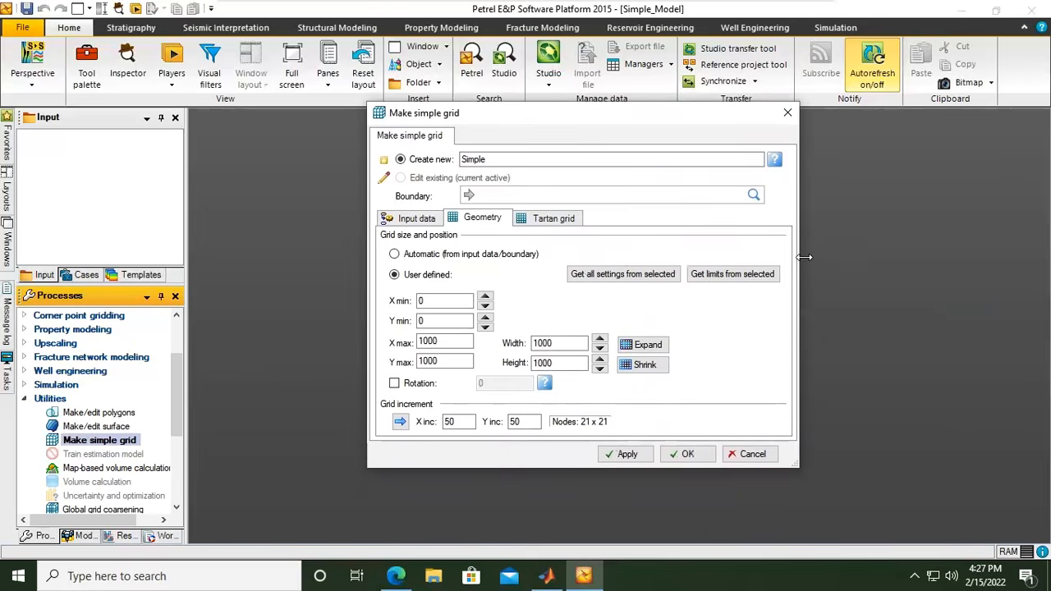
click(447, 341)
text(0)
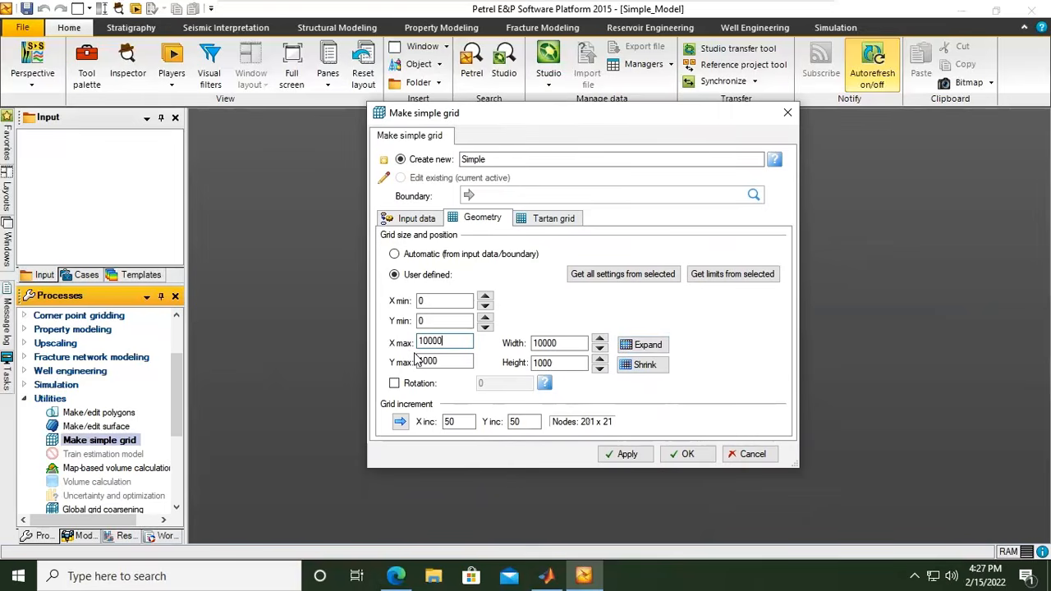
click(450, 361)
text(0)
Set the grid's X increment to 500, keep the Y increment at 50, and create the grid
double_click(453, 421)
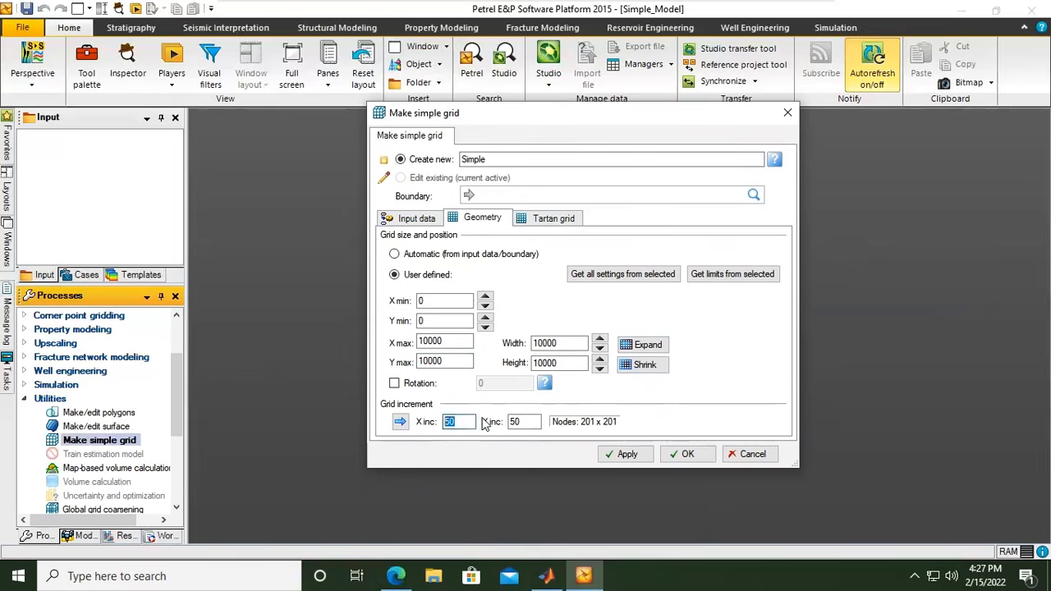
text(50)
double_click(517, 421)
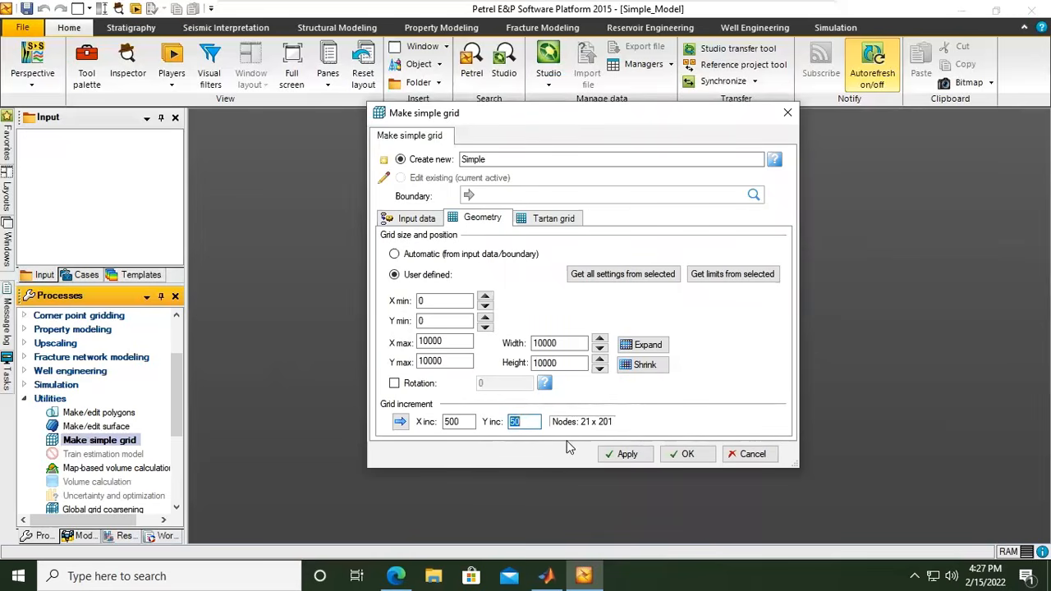
click(626, 454)
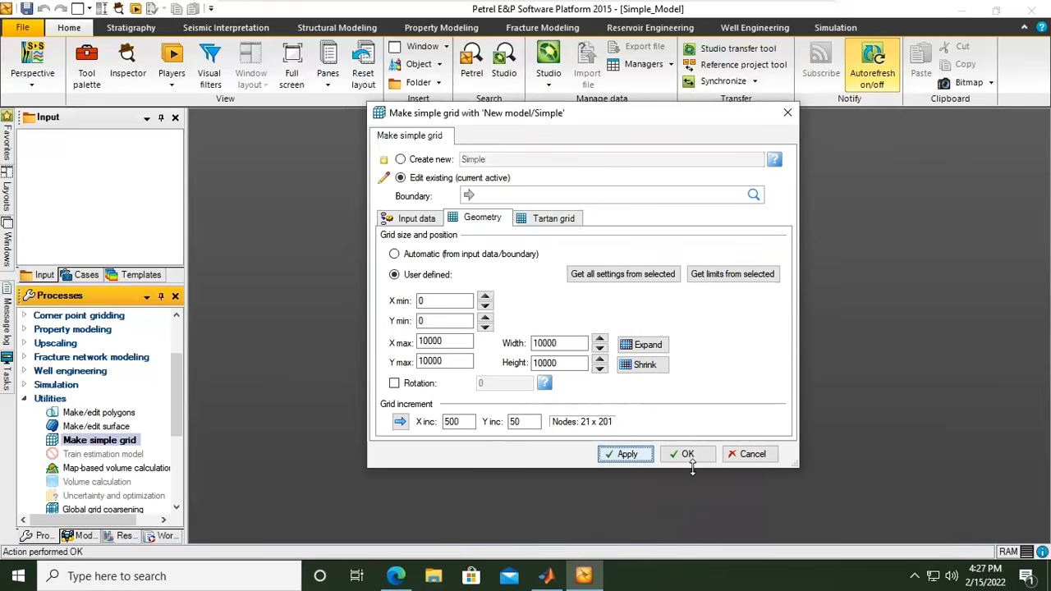
click(686, 453)
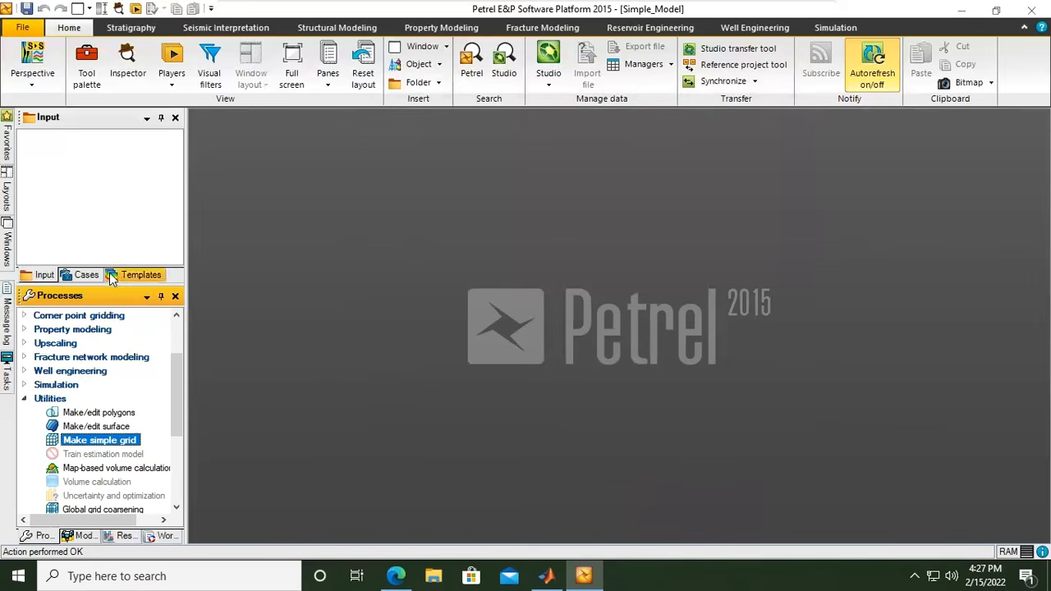
Show the project's models and expand New model and its Simple grid down to the grid's contents
click(81, 538)
click(85, 319)
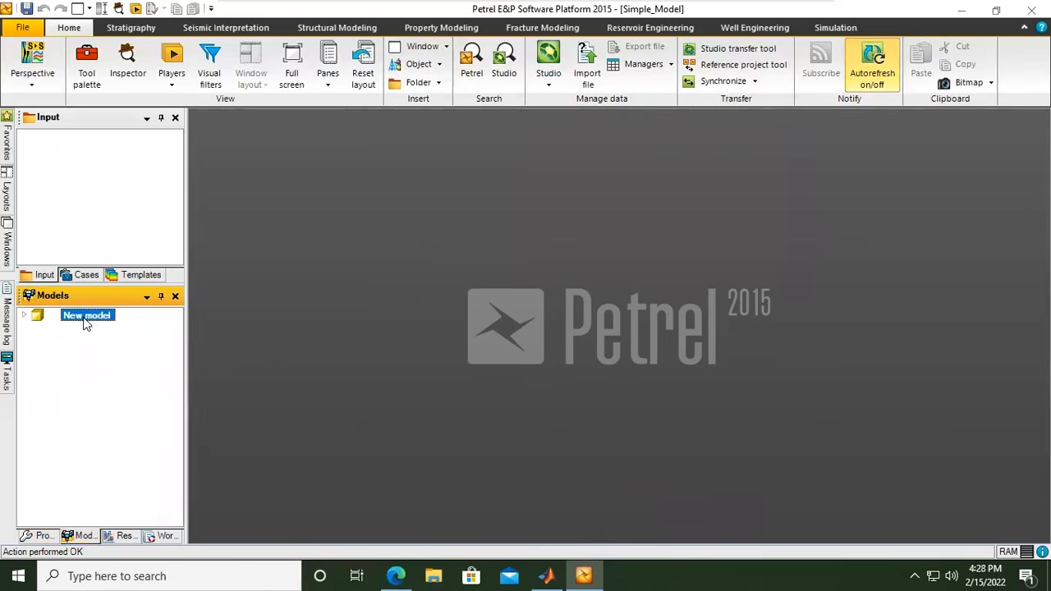
click(25, 314)
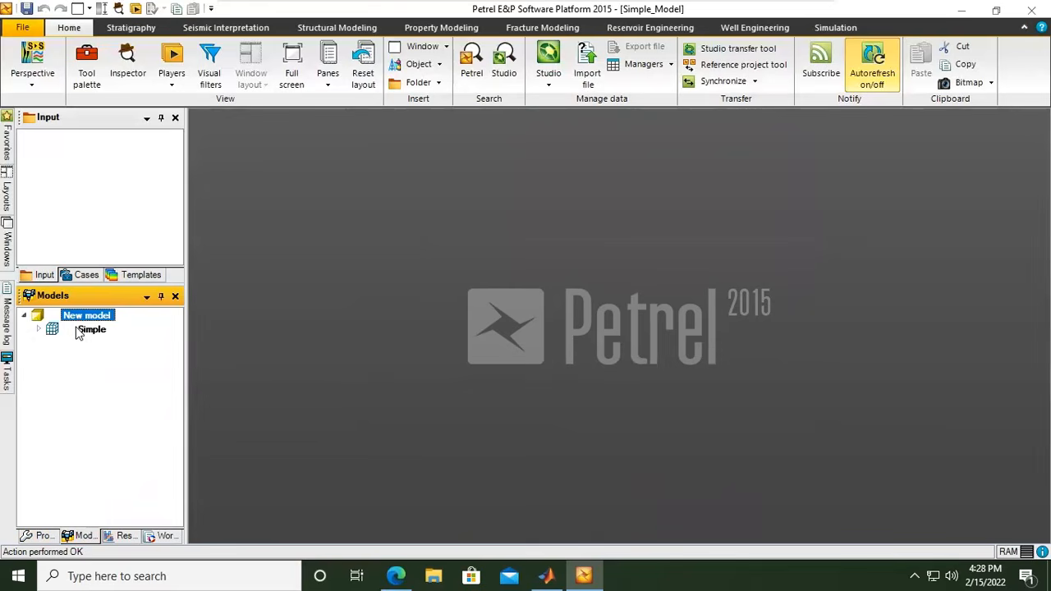
click(35, 328)
click(37, 329)
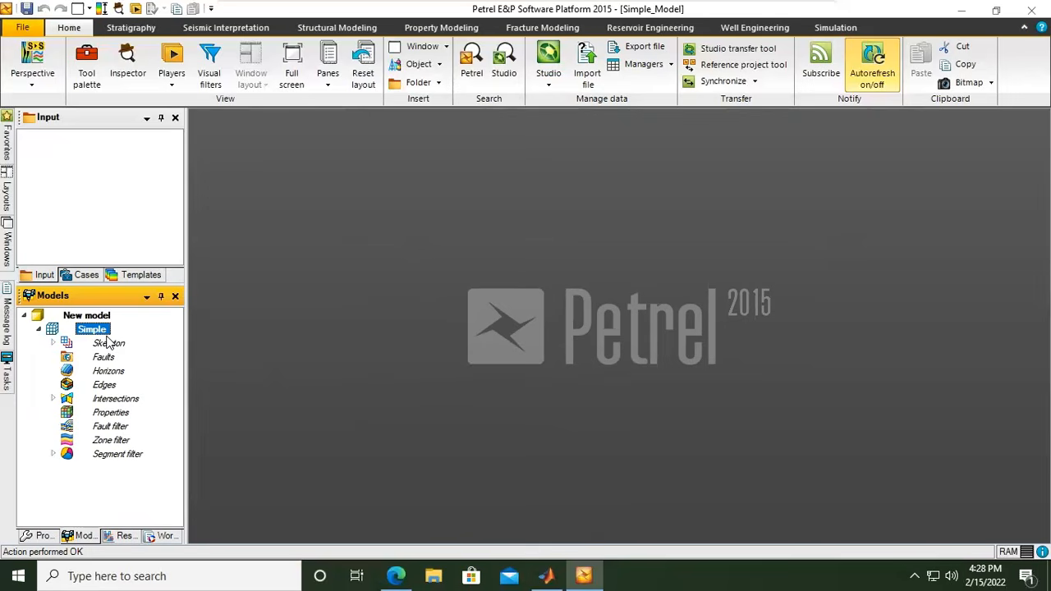
Narrow the docked panes and open a new 3D window, continuing spatially unaware without selecting a coordinate reference system
drag(185, 224, 169, 215)
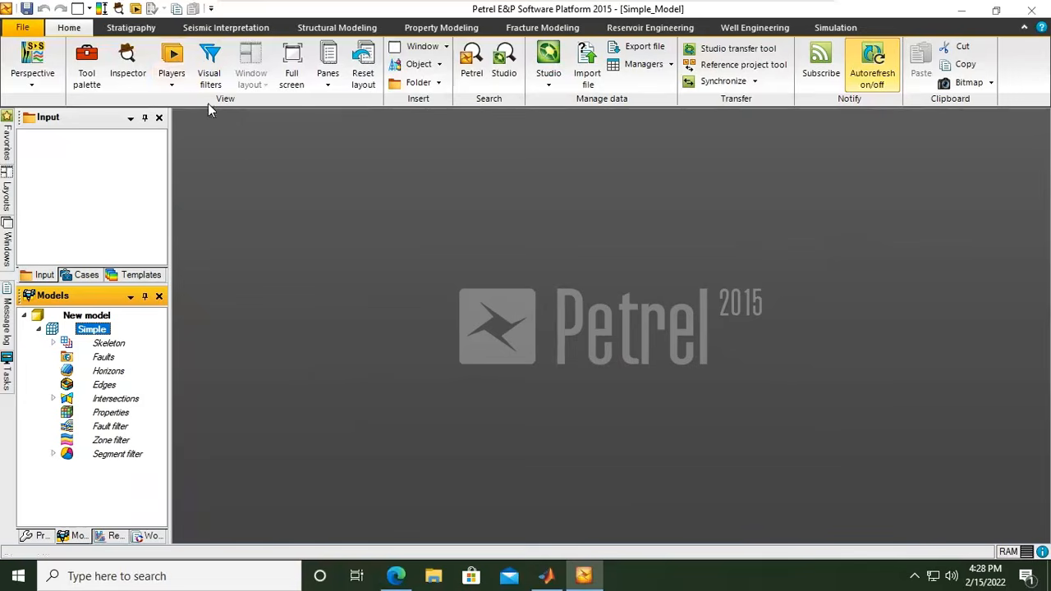
click(429, 48)
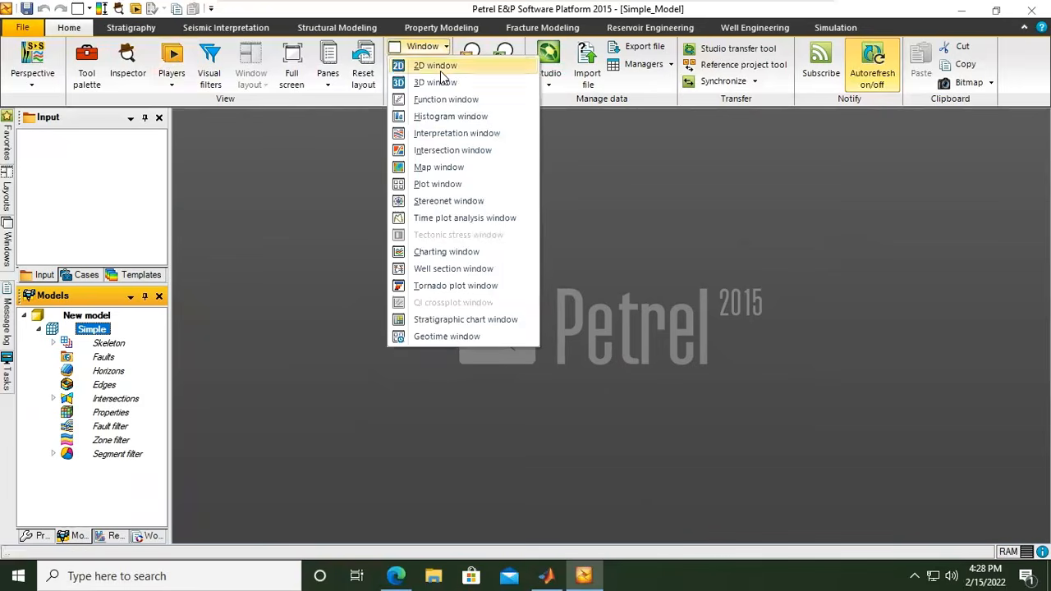
click(438, 83)
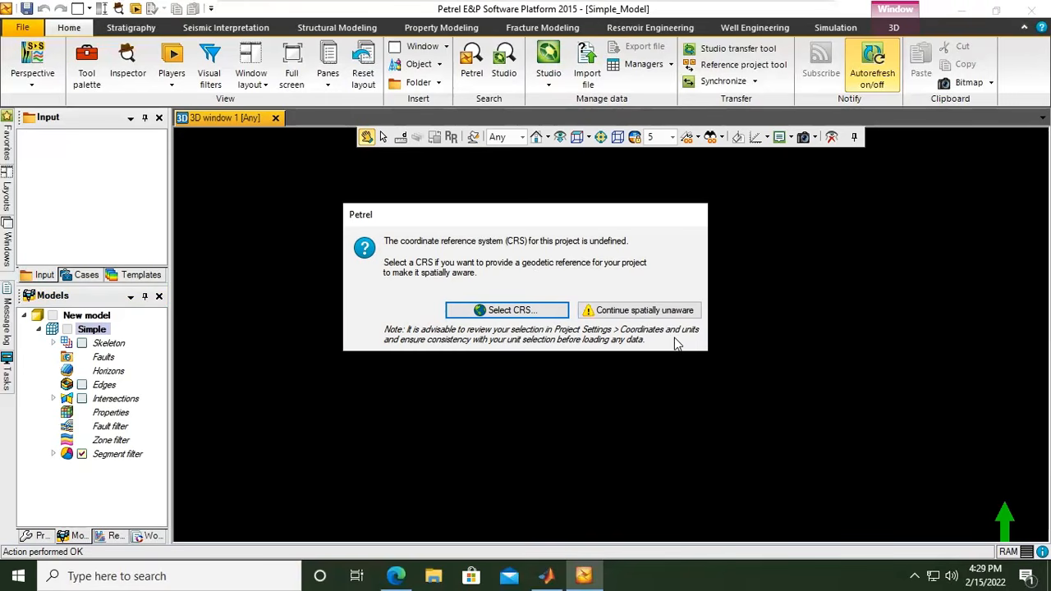
click(628, 311)
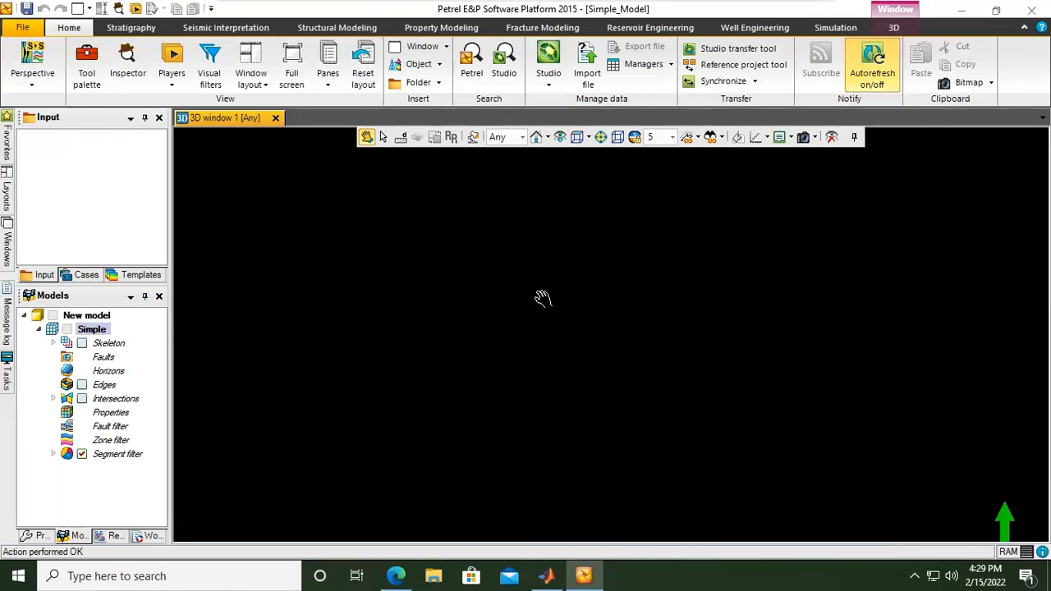
Expand the Simple grid's skeleton and display its Top, Mid and Base grids in the 3D window
click(53, 343)
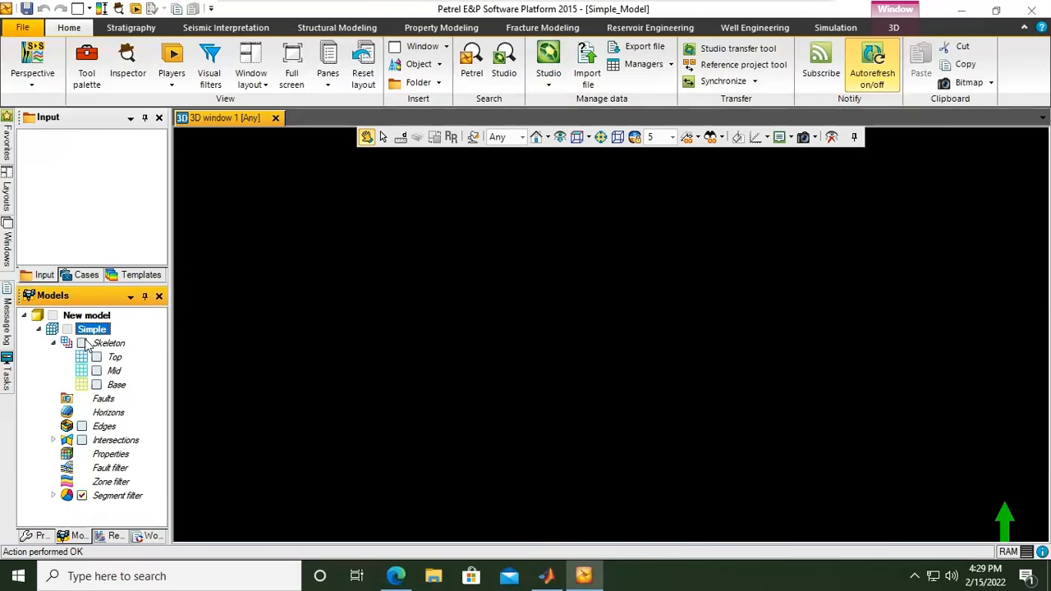
click(96, 358)
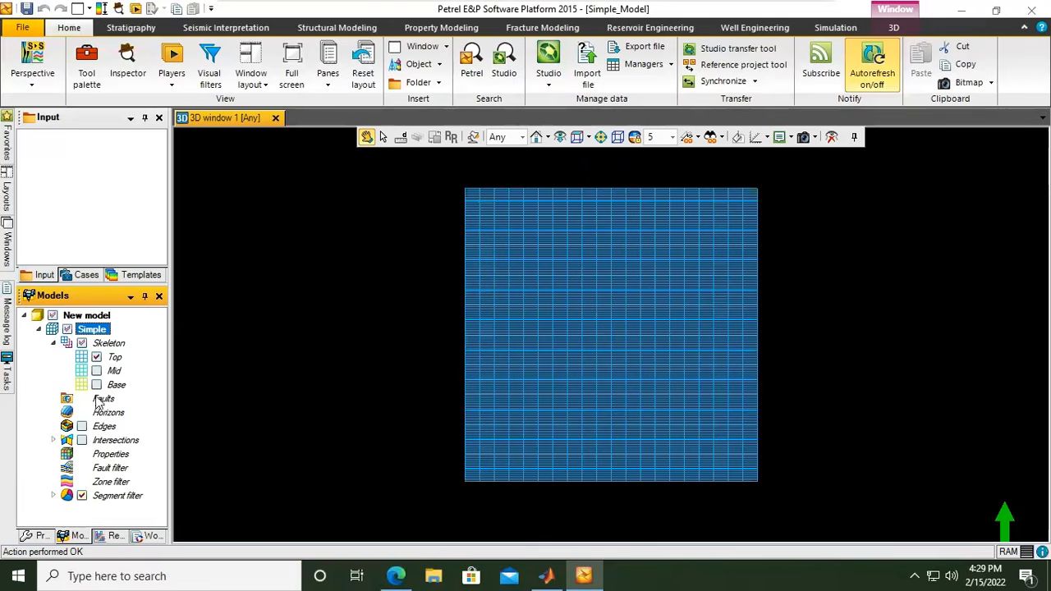
click(96, 371)
click(96, 385)
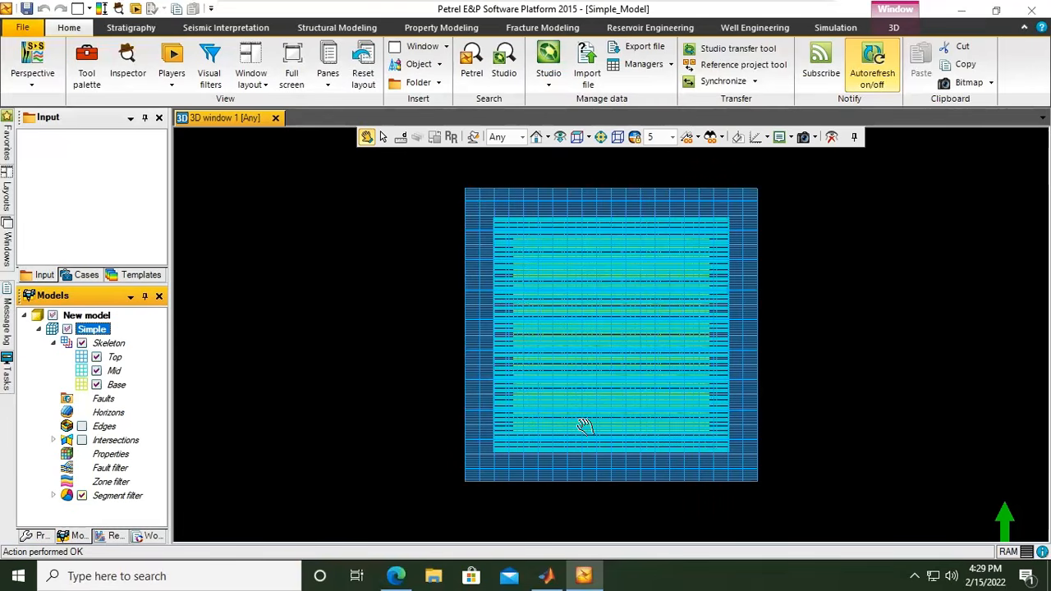
Examine the Top, Mid and Base skeleton grids and their vertical spacing from several side and oblique angles
mouse_move(585, 402)
mouse_down()
mouse_move(608, 218)
mouse_move(570, 201)
mouse_move(580, 221)
mouse_move(563, 210)
mouse_move(579, 213)
mouse_up()
right_click(634, 383)
click(633, 333)
drag(632, 333, 637, 326)
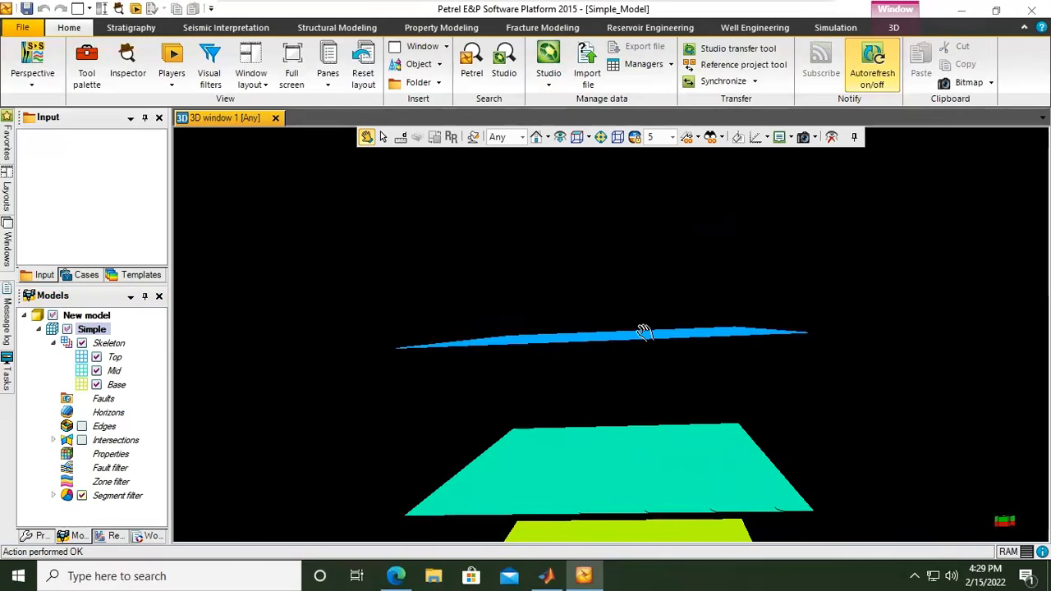
drag(697, 293, 722, 298)
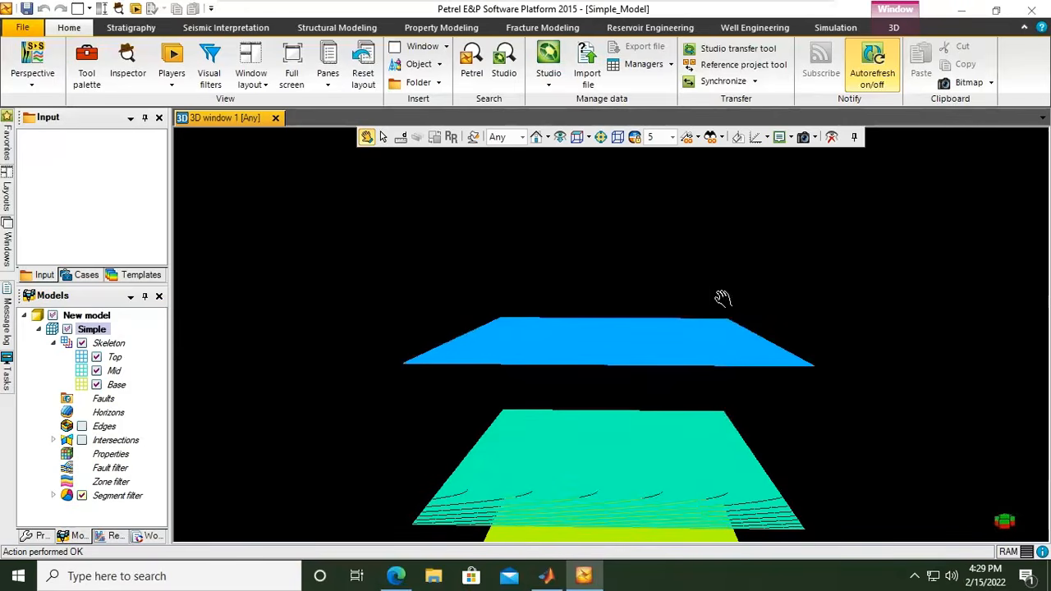
drag(664, 403, 653, 285)
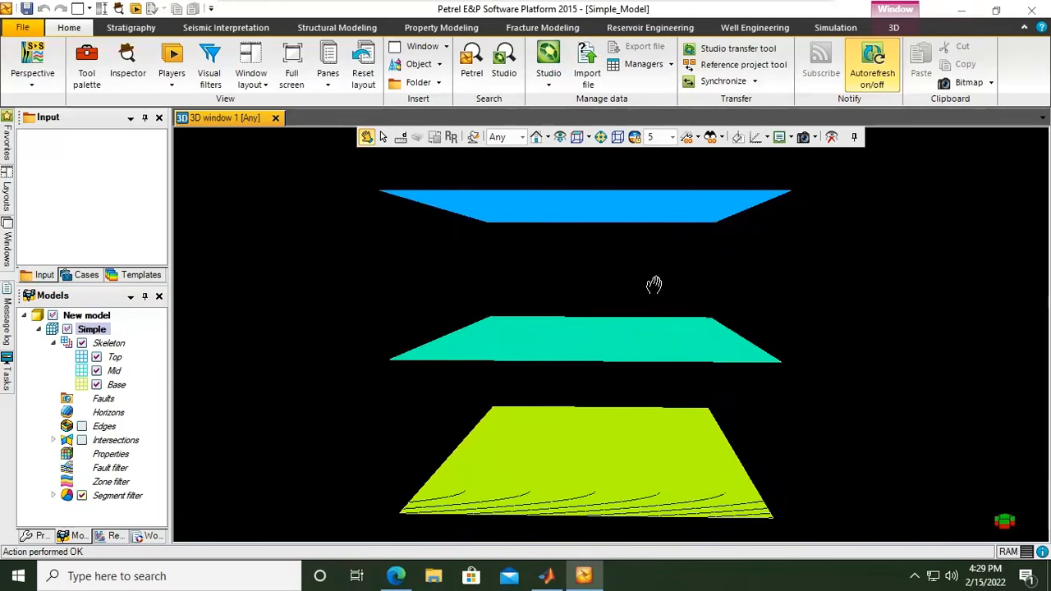
scroll(661, 284, up, 3)
scroll(661, 284, down, 4)
scroll(660, 284, down, 1)
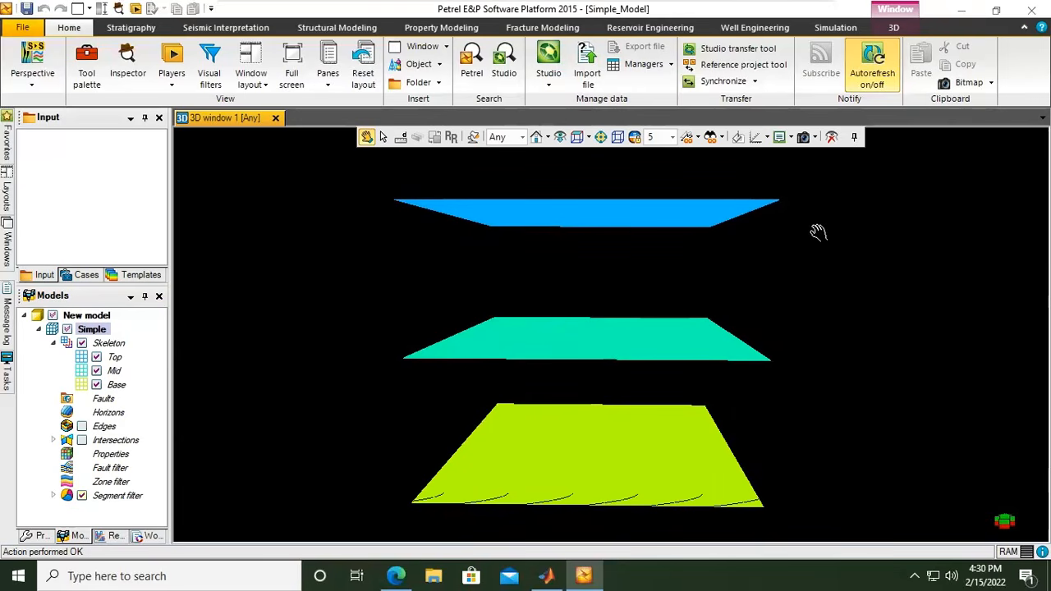
drag(640, 233, 641, 241)
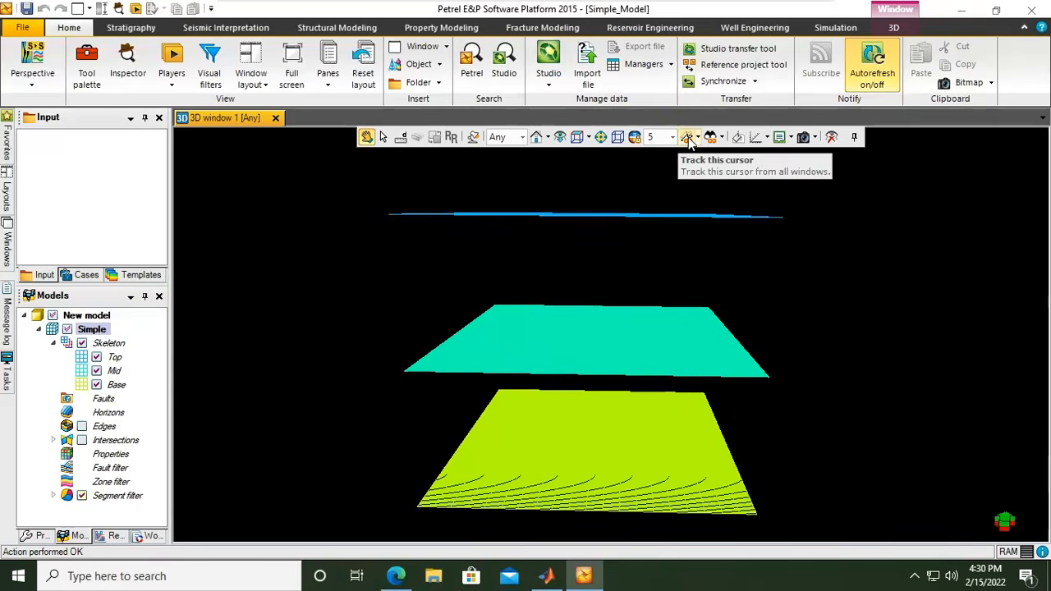
click(688, 138)
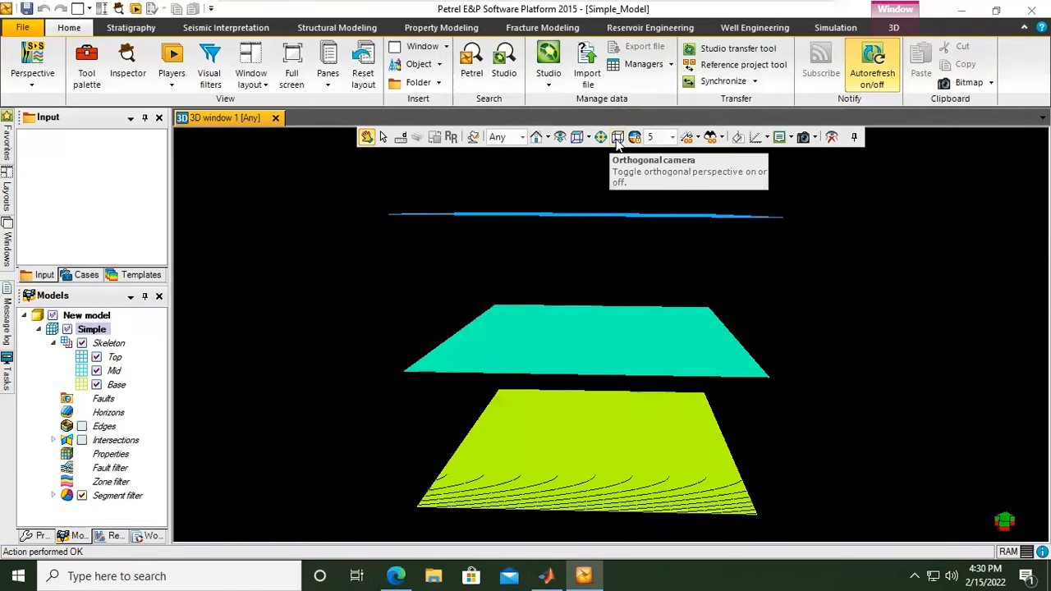
drag(630, 209, 788, 255)
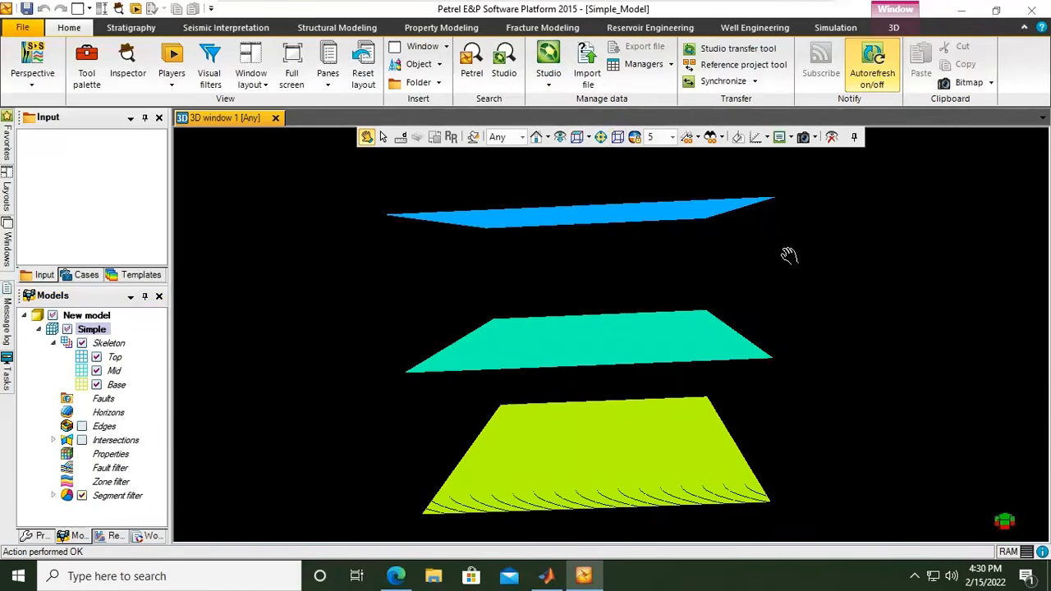
Fit all displayed data in the 3D window and view the skeleton grids from directly above
click(566, 141)
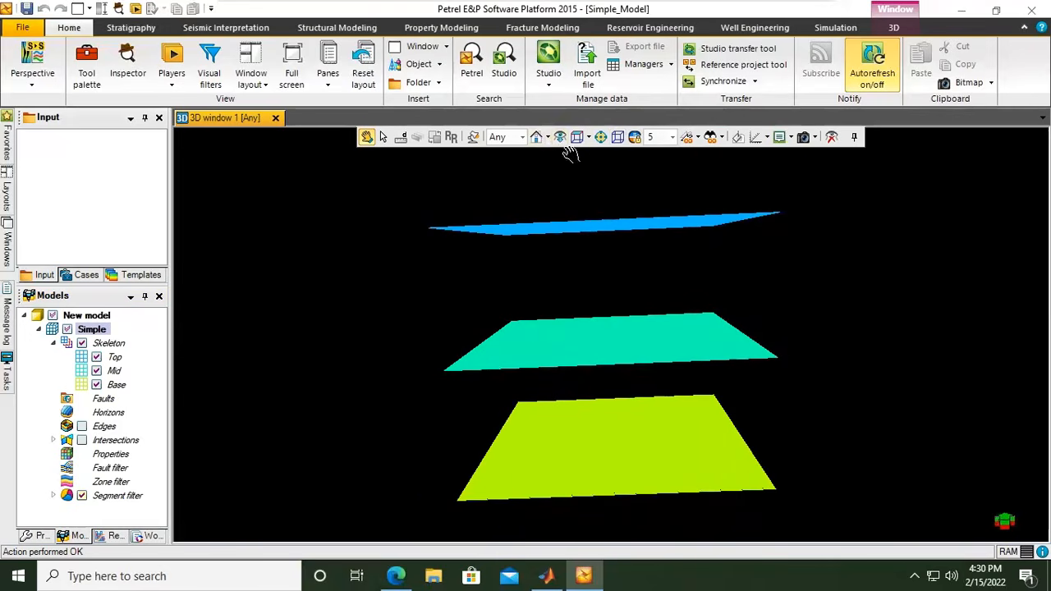
drag(673, 277, 724, 410)
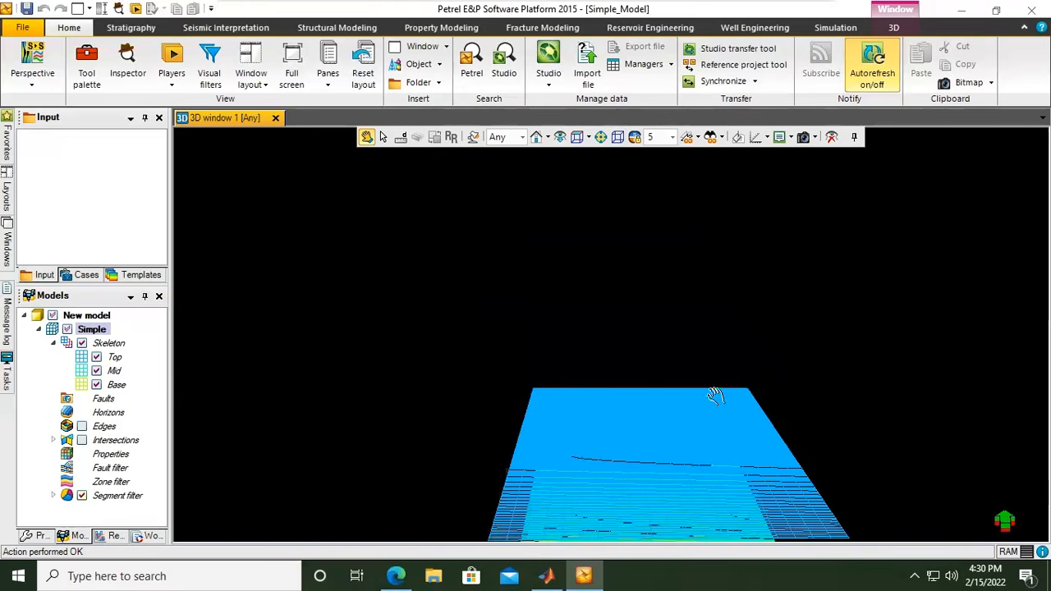
click(559, 137)
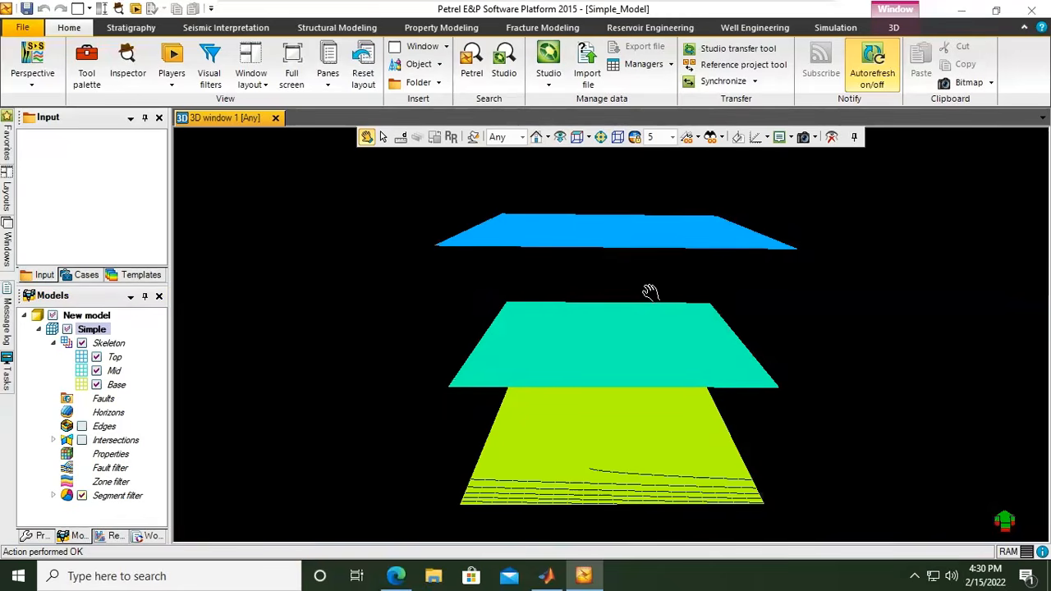
click(577, 138)
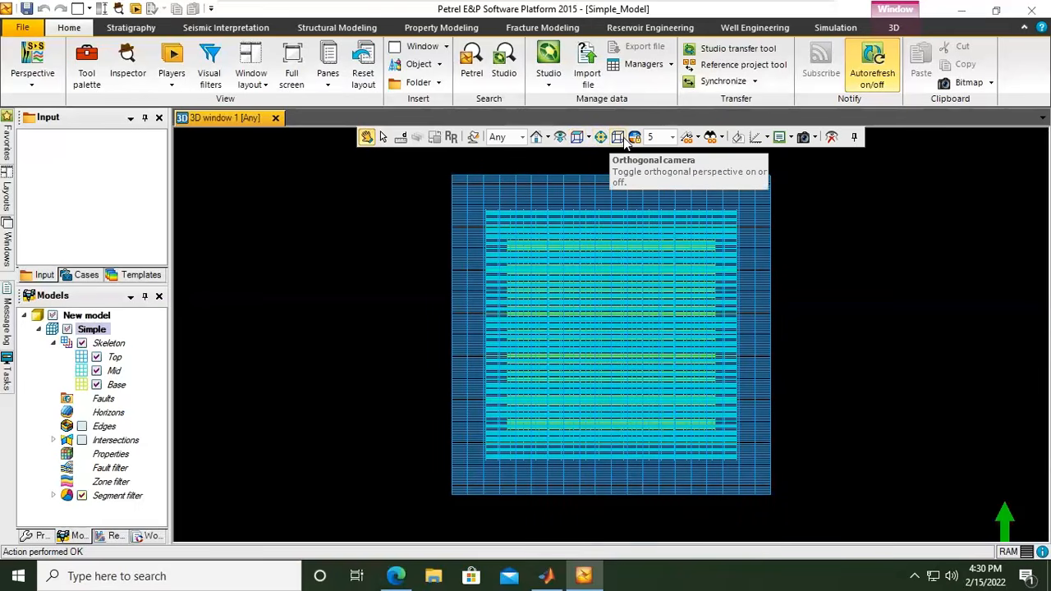
Turn on the X, Y and Z axes in the 3D window and inspect the skeleton's extent and depths against them
click(757, 138)
click(779, 155)
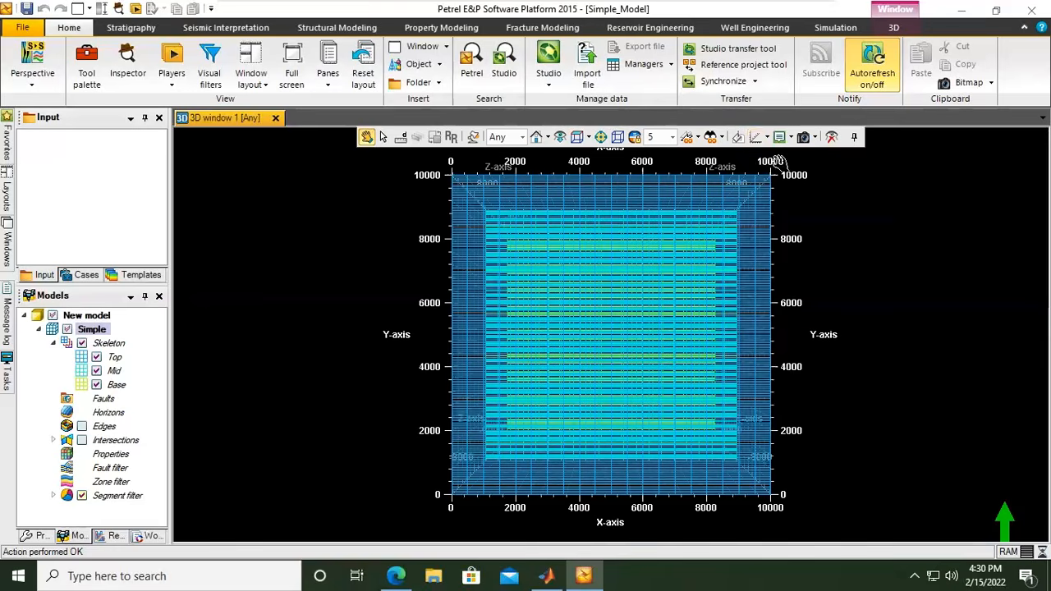
click(561, 138)
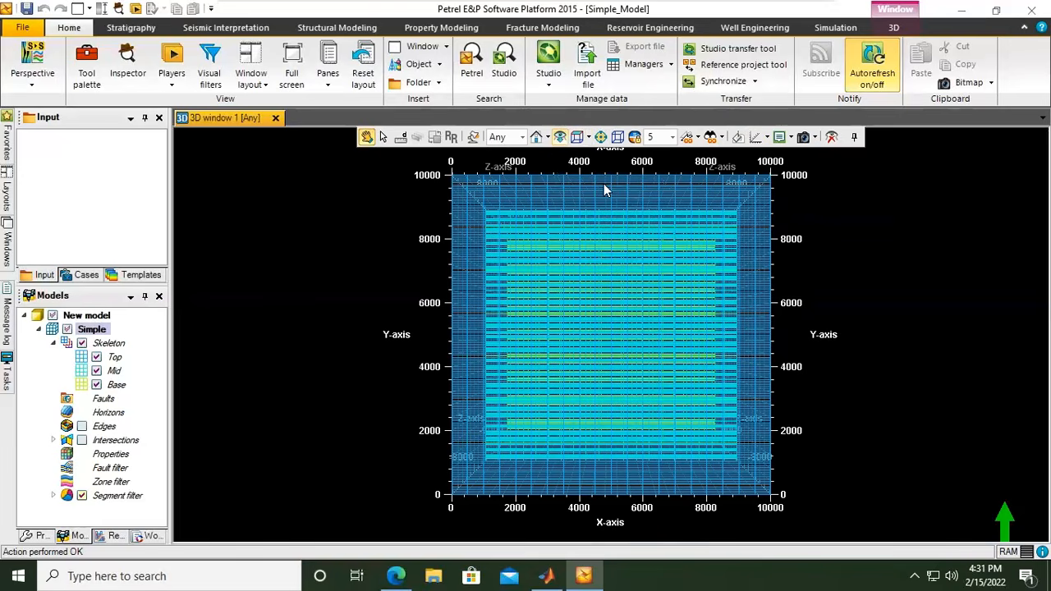
drag(666, 340, 665, 303)
drag(652, 260, 688, 330)
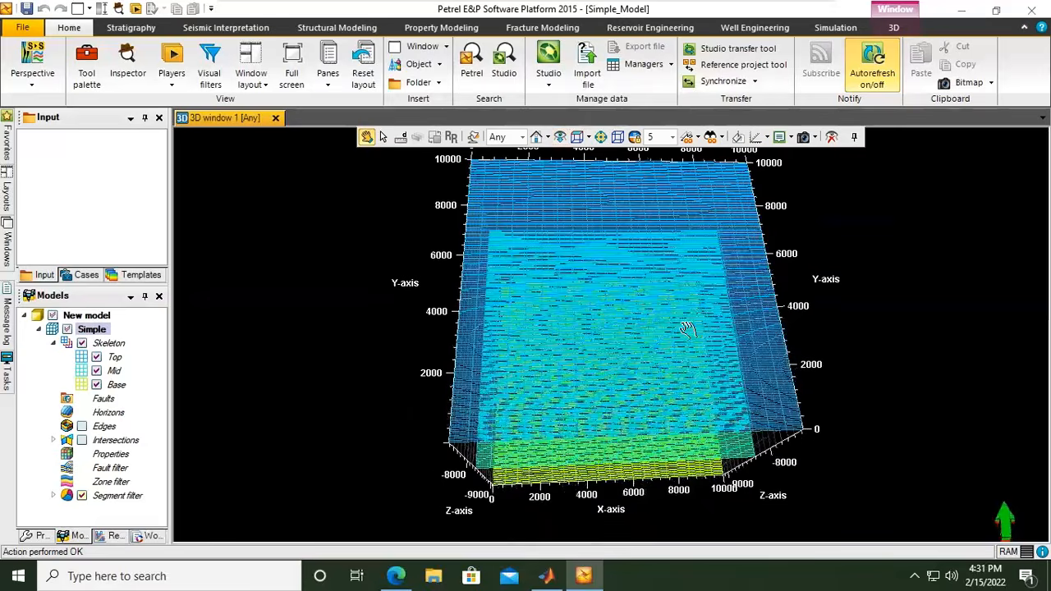
middle_drag(708, 291, 714, 313)
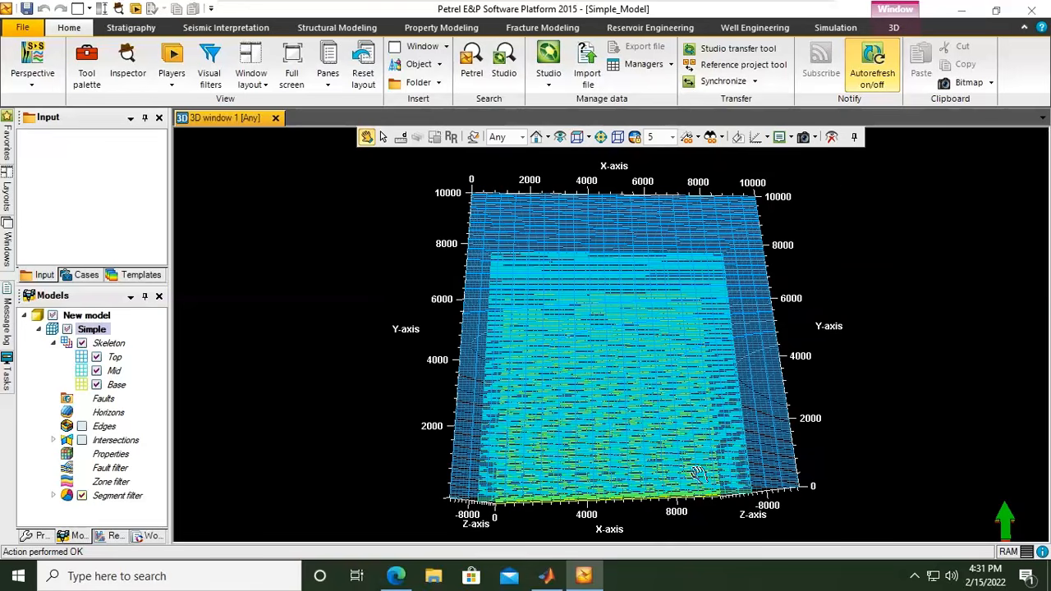
drag(704, 421, 710, 328)
drag(782, 242, 756, 242)
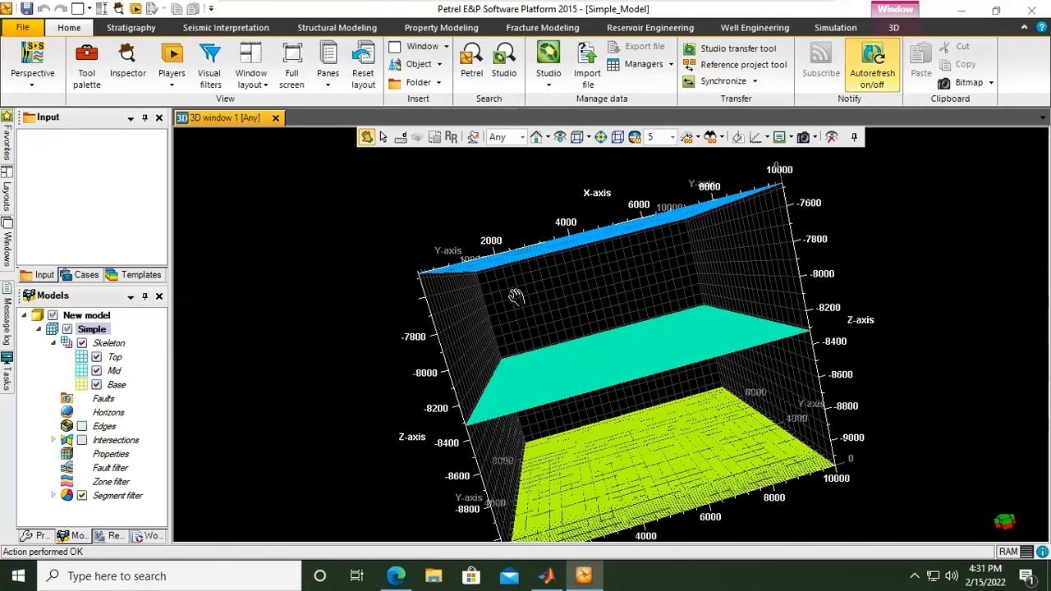
mouse_move(534, 270)
mouse_down()
mouse_move(564, 265)
mouse_move(552, 267)
mouse_up()
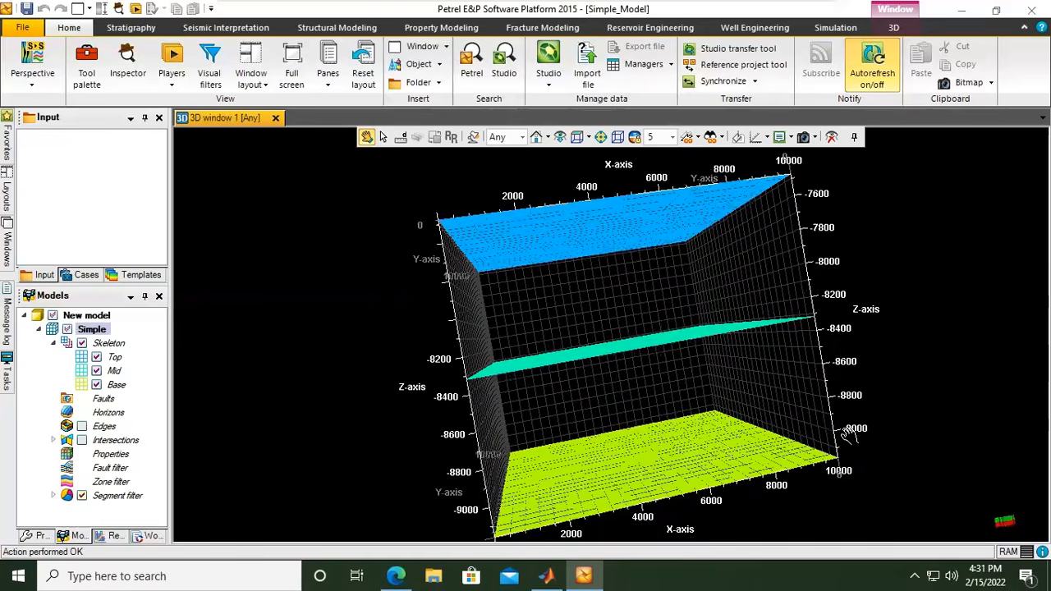
Inspect the Top, Mid and Base skeleton grids against the axes up close and from the front, fitting all data in view
scroll(851, 435, down, 2)
scroll(845, 420, up, 4)
scroll(914, 444, up, 1)
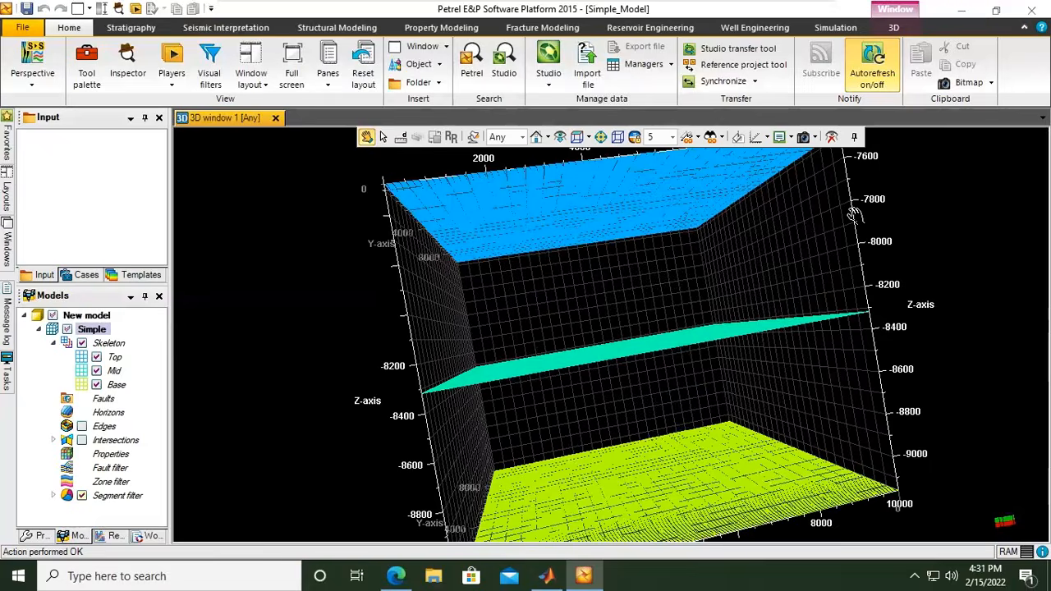
drag(855, 212, 857, 222)
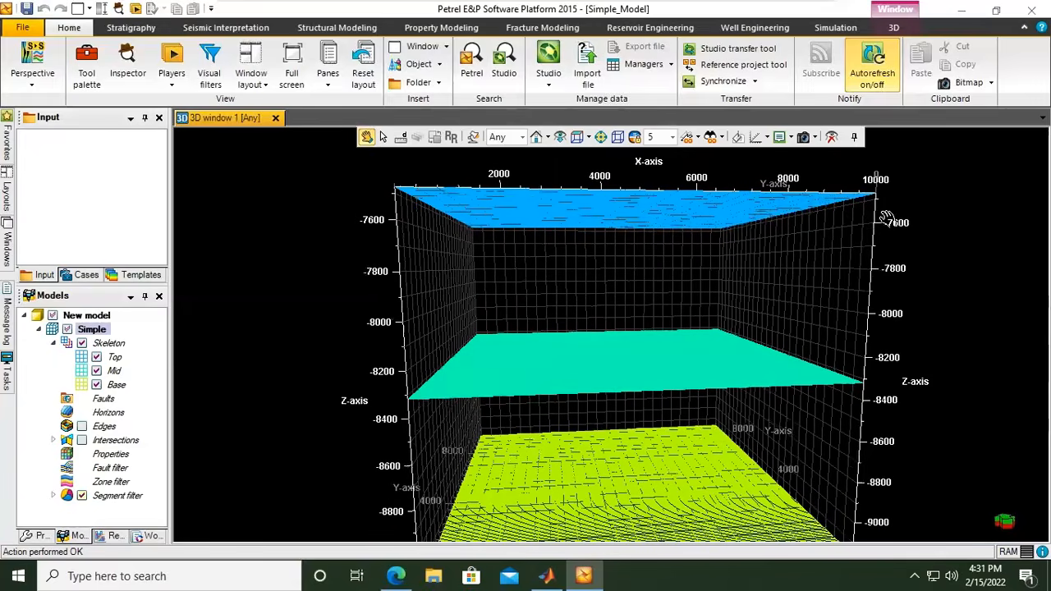
click(561, 138)
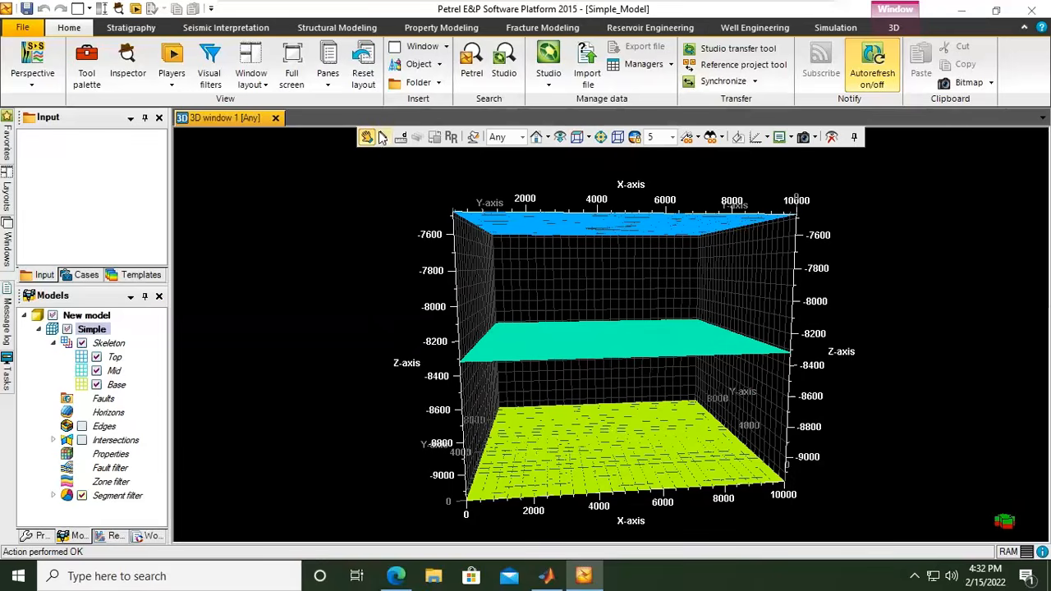
Convert the Simple grid's skeleton to surfaces
click(382, 138)
click(94, 330)
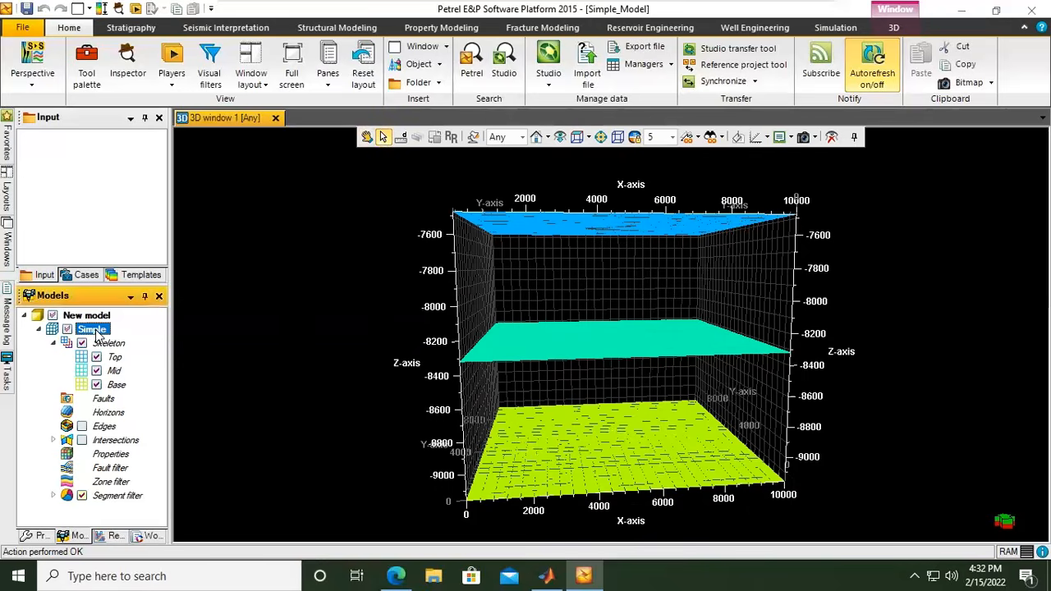
click(107, 344)
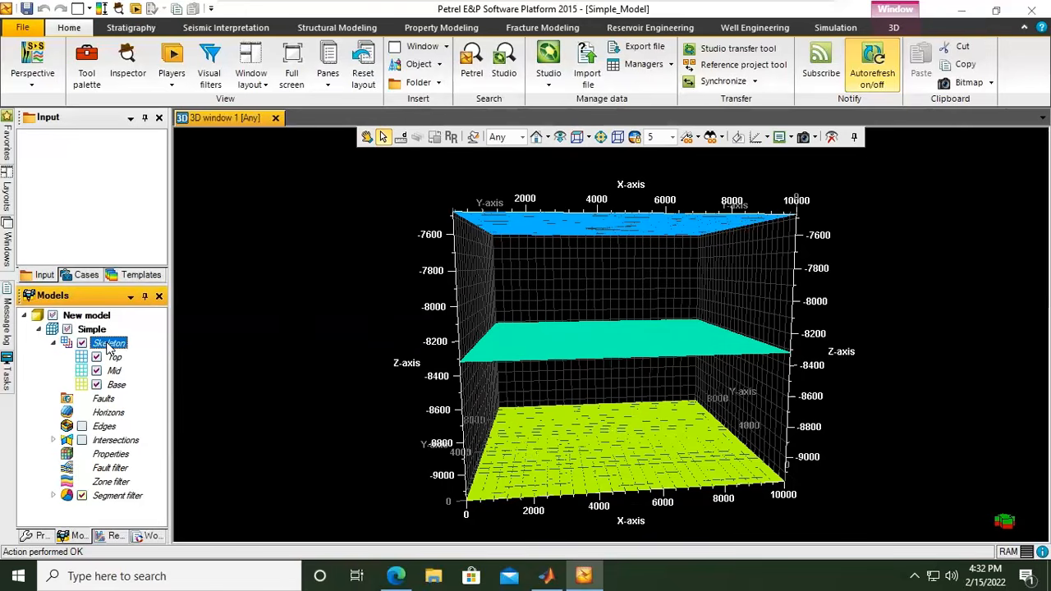
right_click(107, 346)
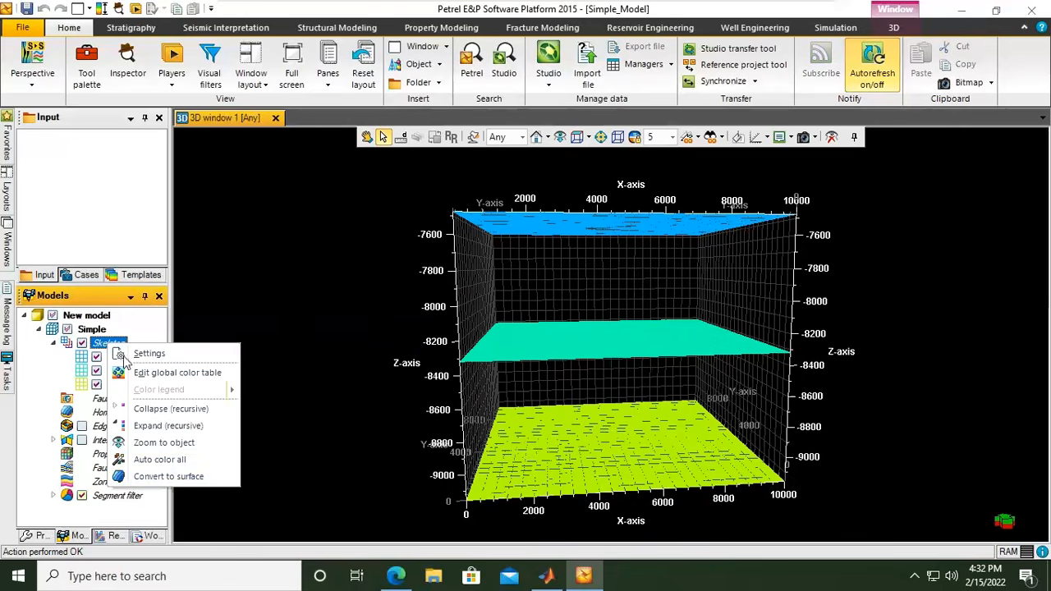
click(171, 481)
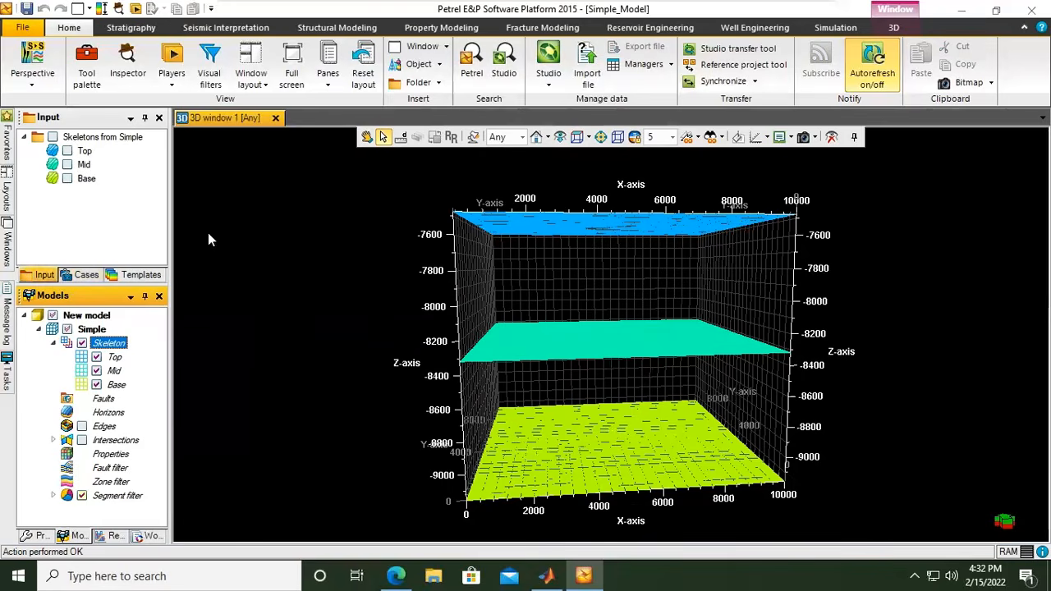
Widen the data panes and display the converted Top, Mid and Base surfaces in the 3D window
drag(170, 205, 288, 213)
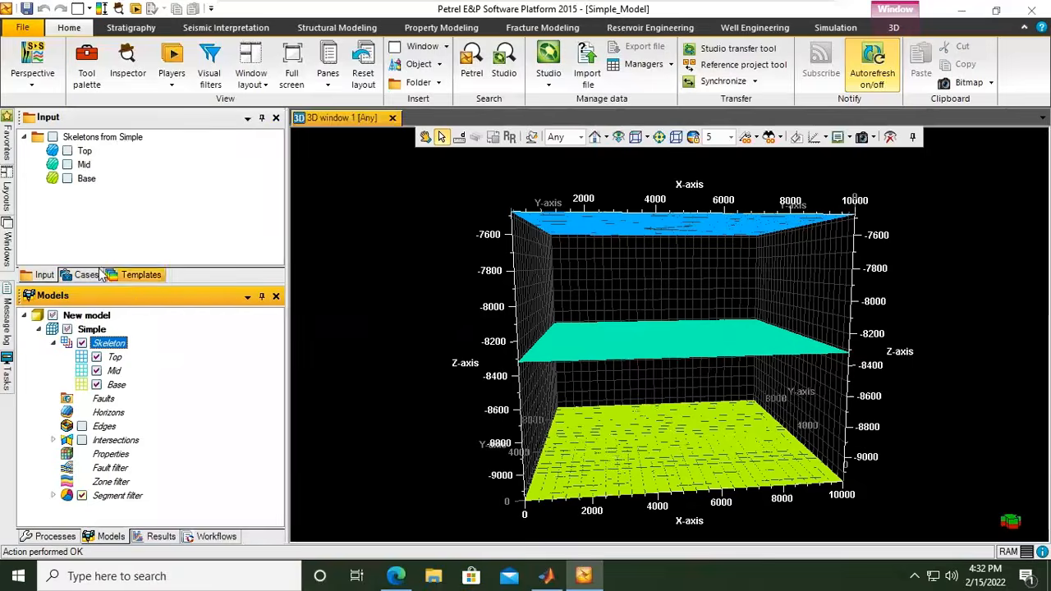
click(86, 275)
click(44, 277)
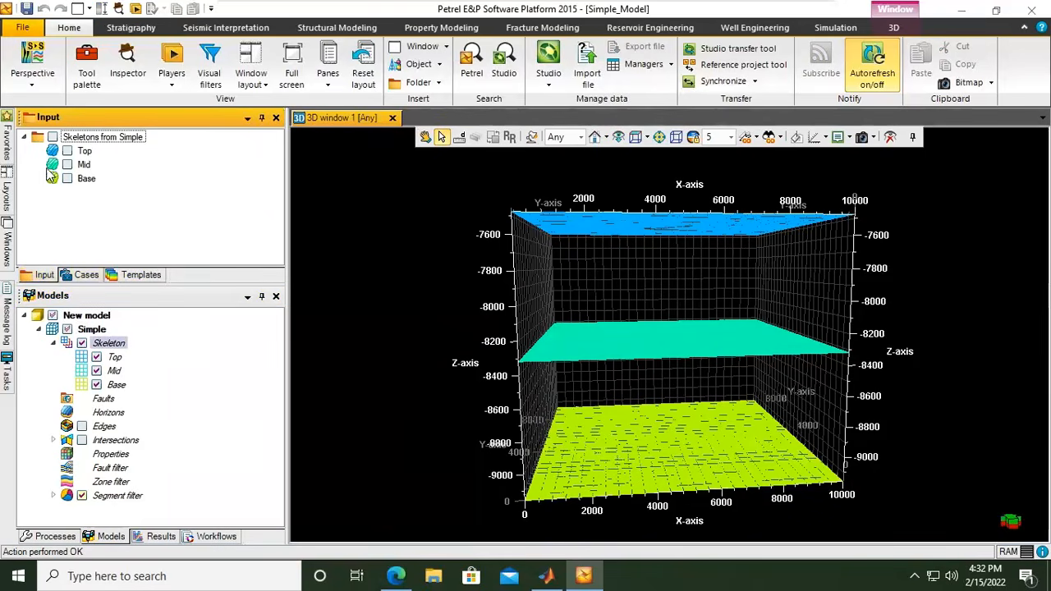
click(67, 153)
click(66, 164)
click(67, 179)
click(115, 345)
right_click(115, 345)
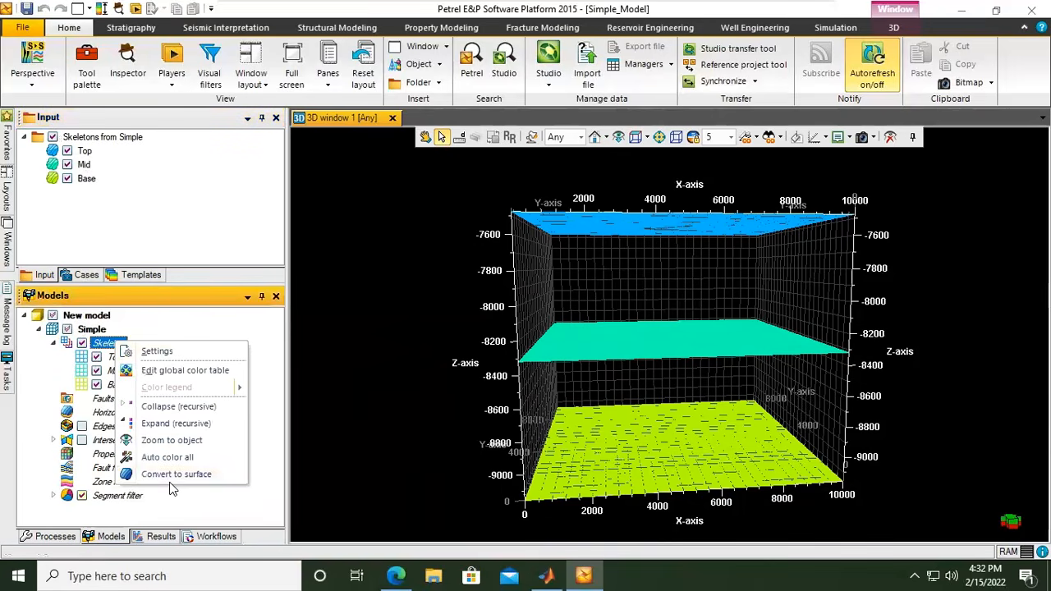
click(150, 200)
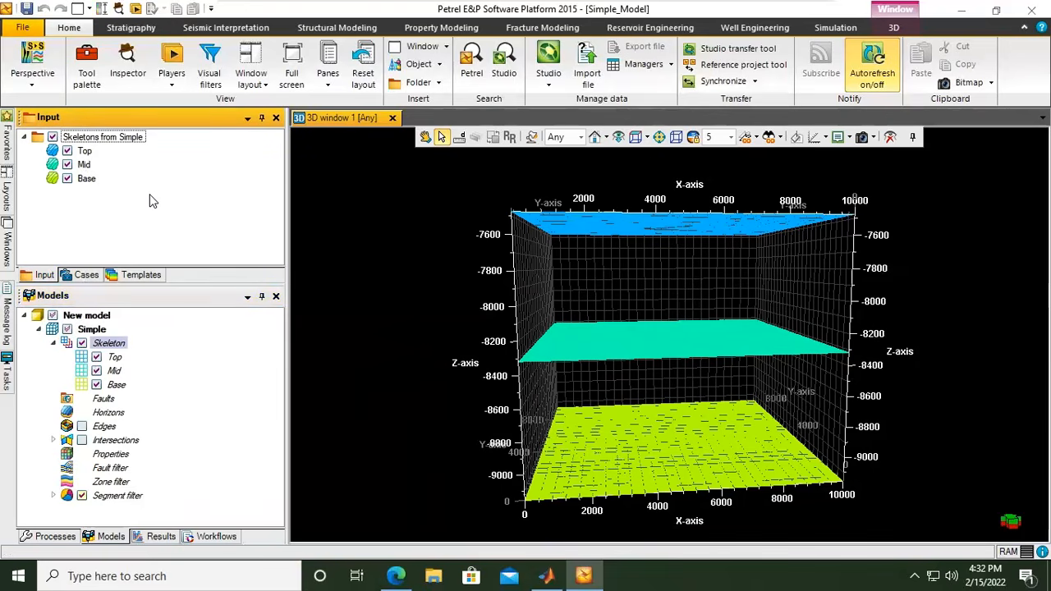
Open the Make/edit polygons process, review its shape options, settings and hints, and close it without changing anything
click(56, 536)
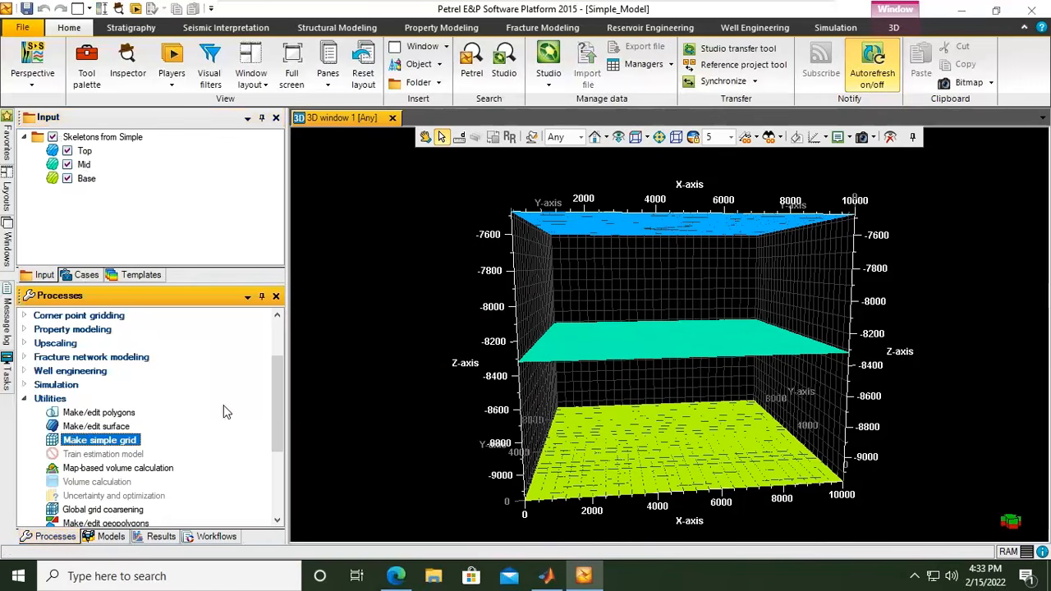
double_click(102, 413)
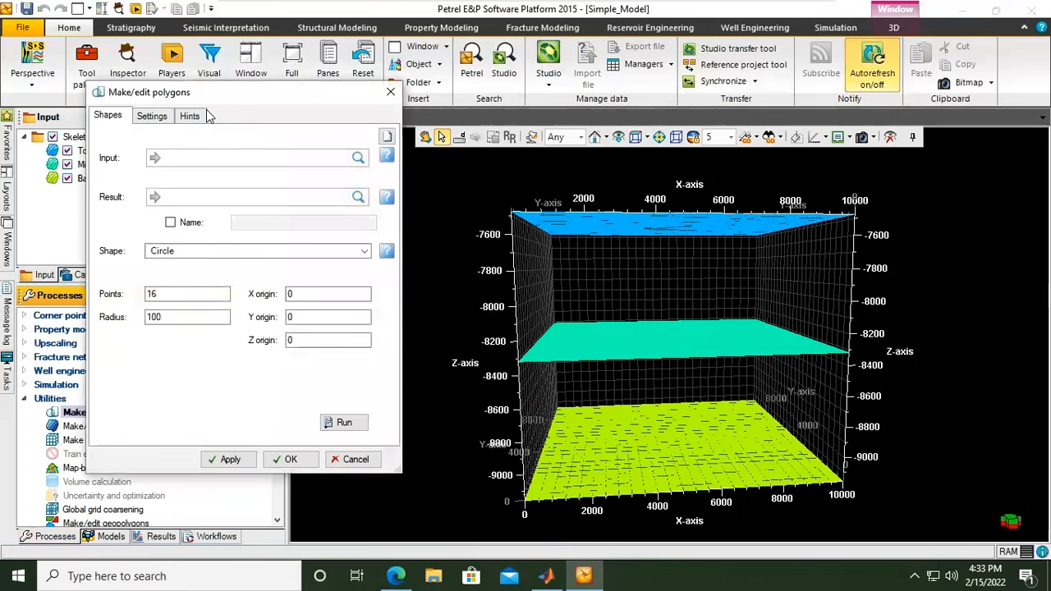
drag(209, 92, 426, 137)
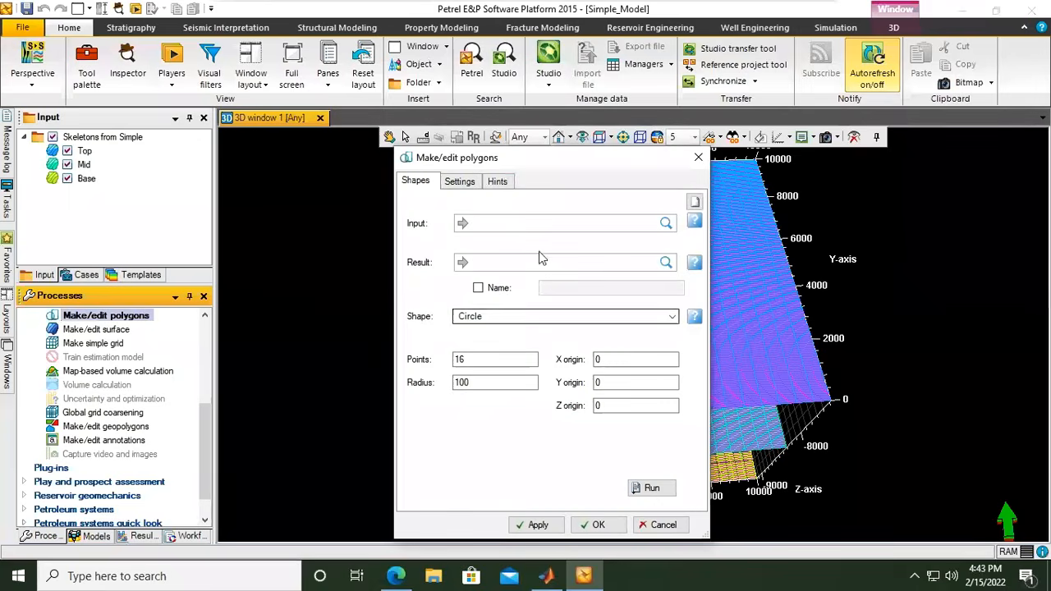
click(475, 182)
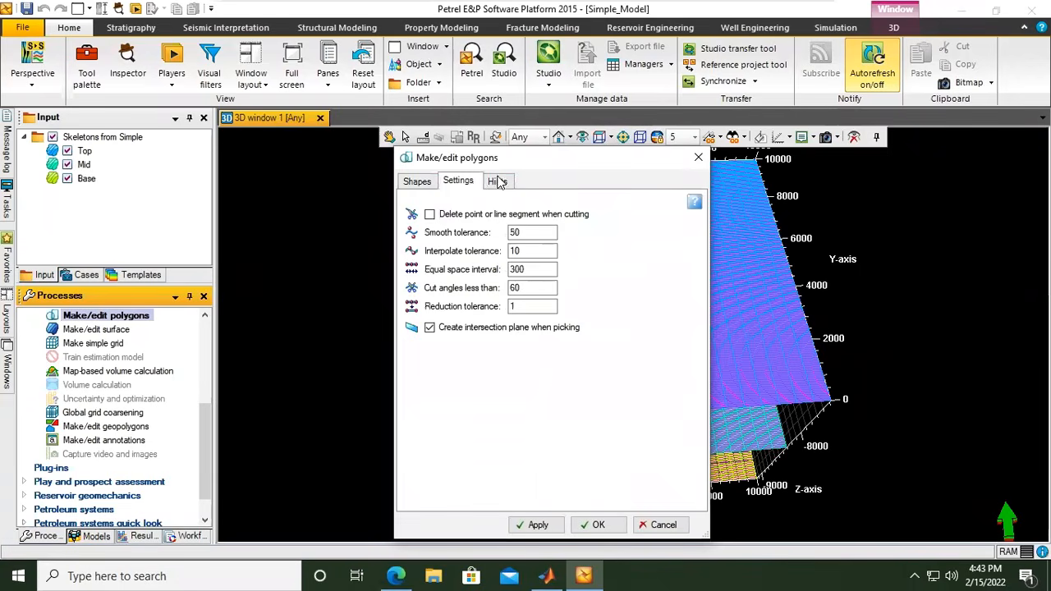
click(496, 182)
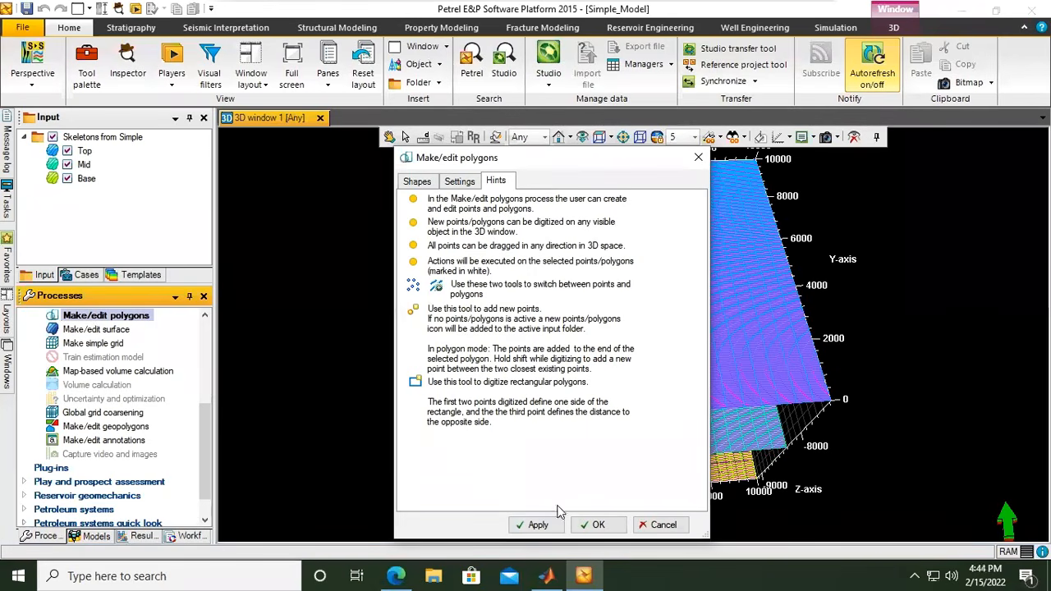
click(455, 187)
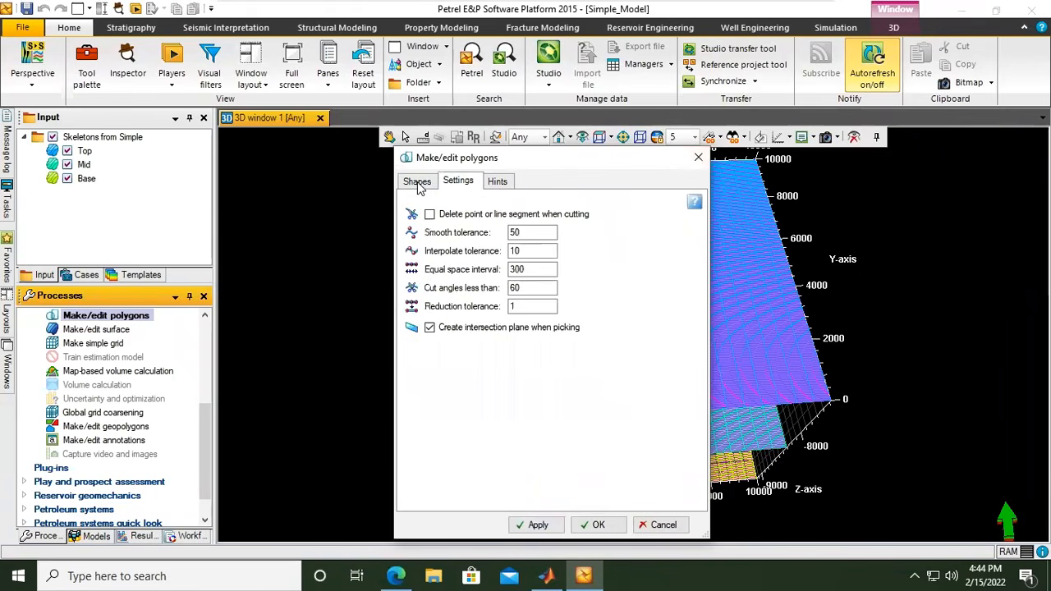
click(417, 184)
click(698, 157)
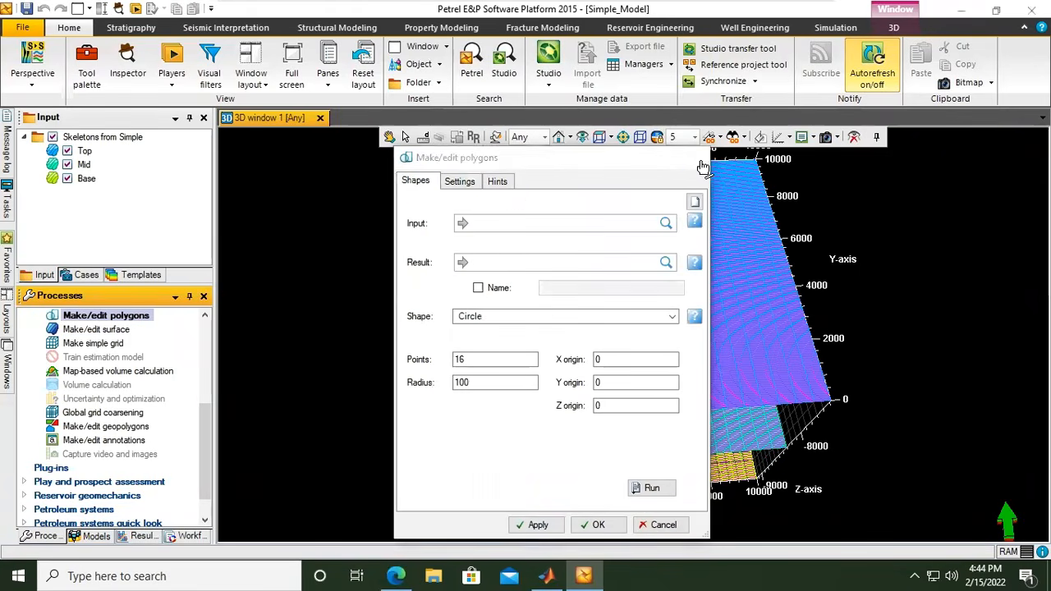
Create a new polygon object by adding one point on the Top surface at about X 4650 ft, Y 5200 ft
click(90, 82)
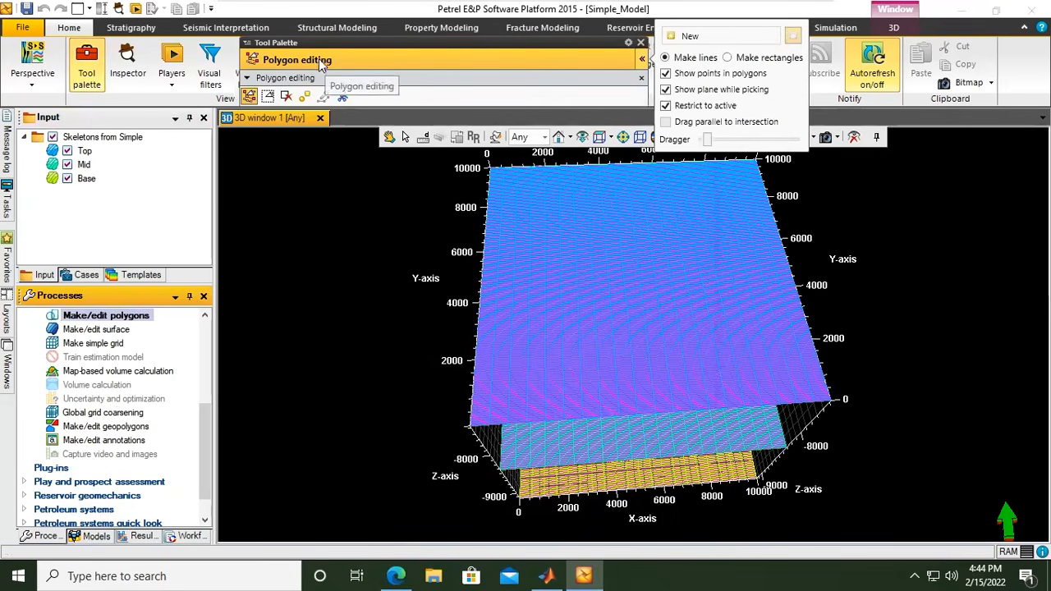
drag(349, 74, 474, 88)
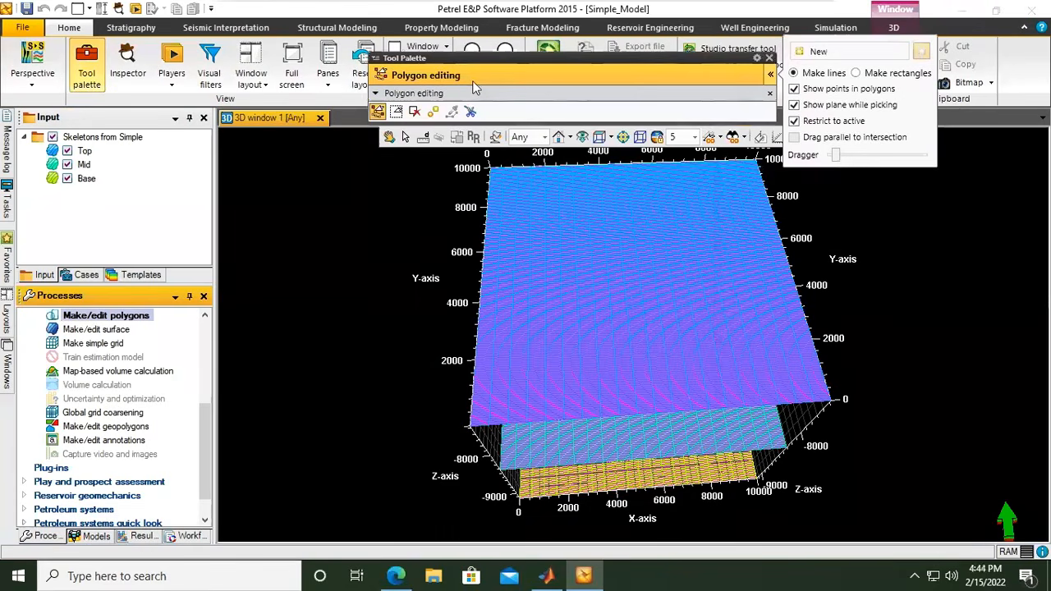
click(435, 116)
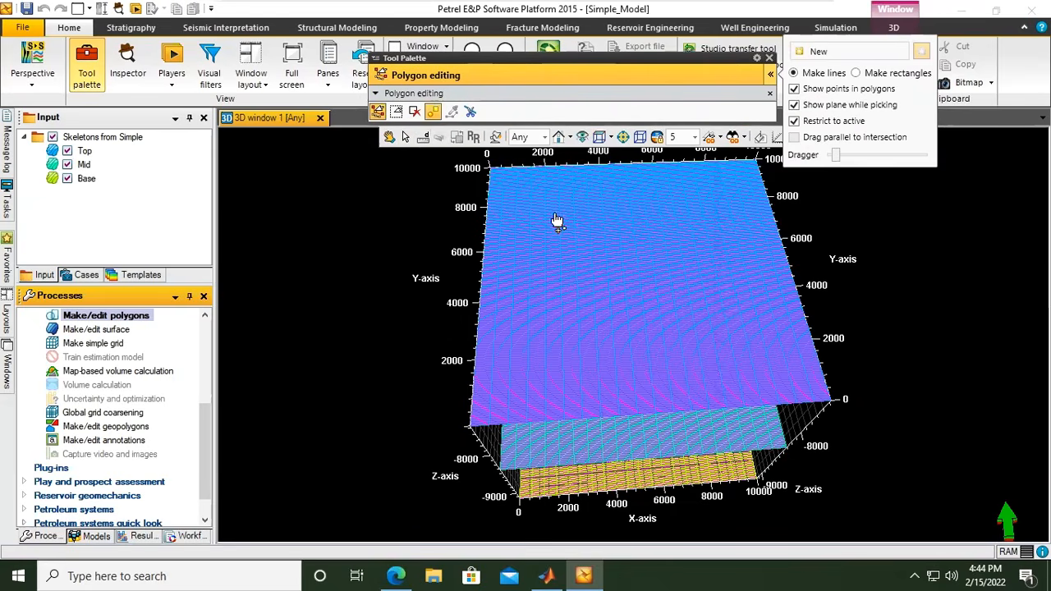
click(629, 265)
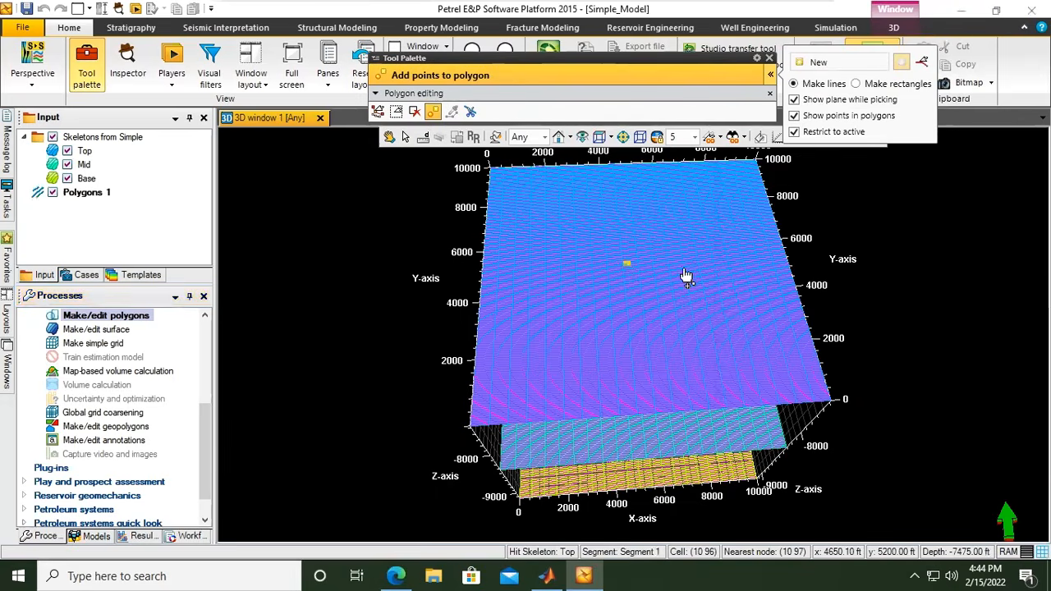
click(627, 264)
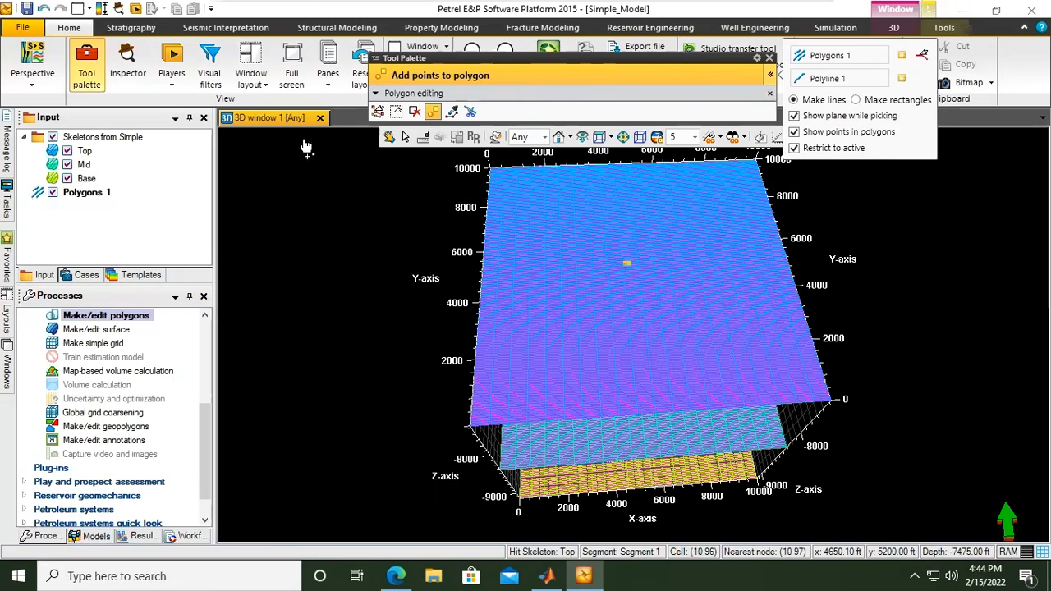
click(770, 60)
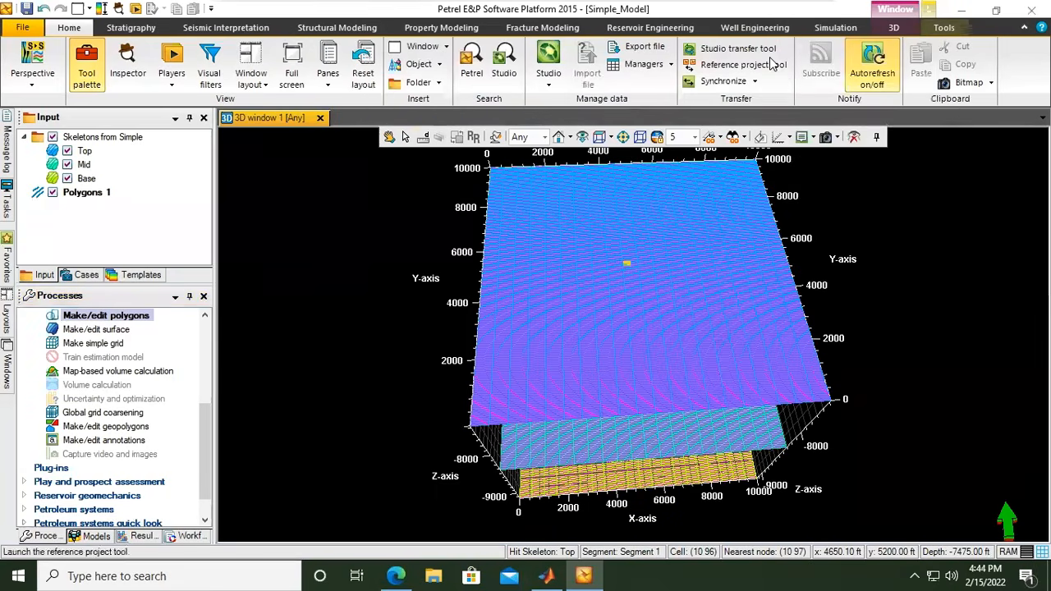
click(407, 138)
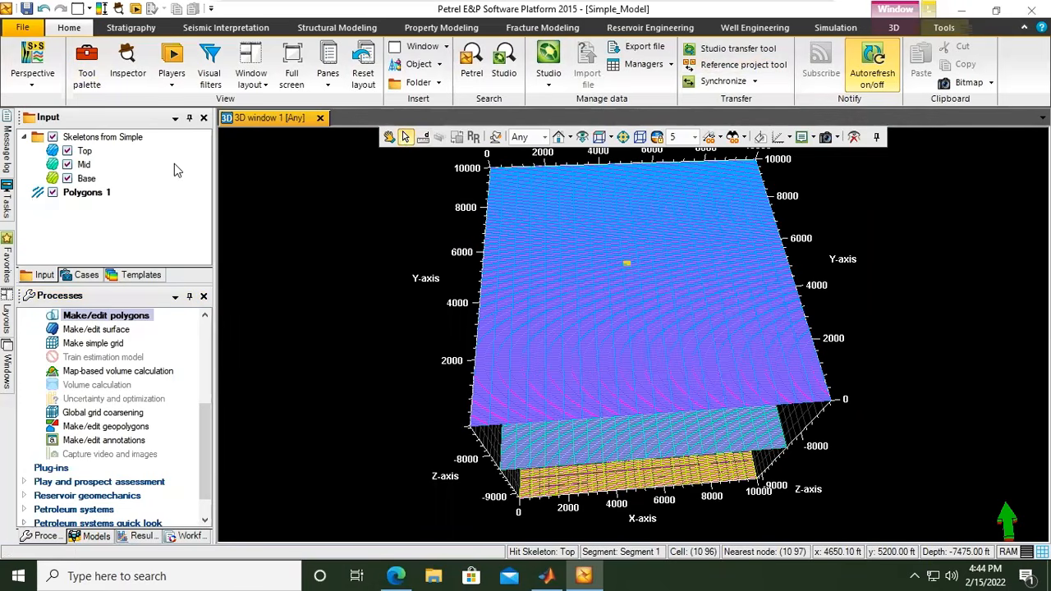
Enter Top as the name of the new polygon object in its settings
click(92, 196)
double_click(91, 194)
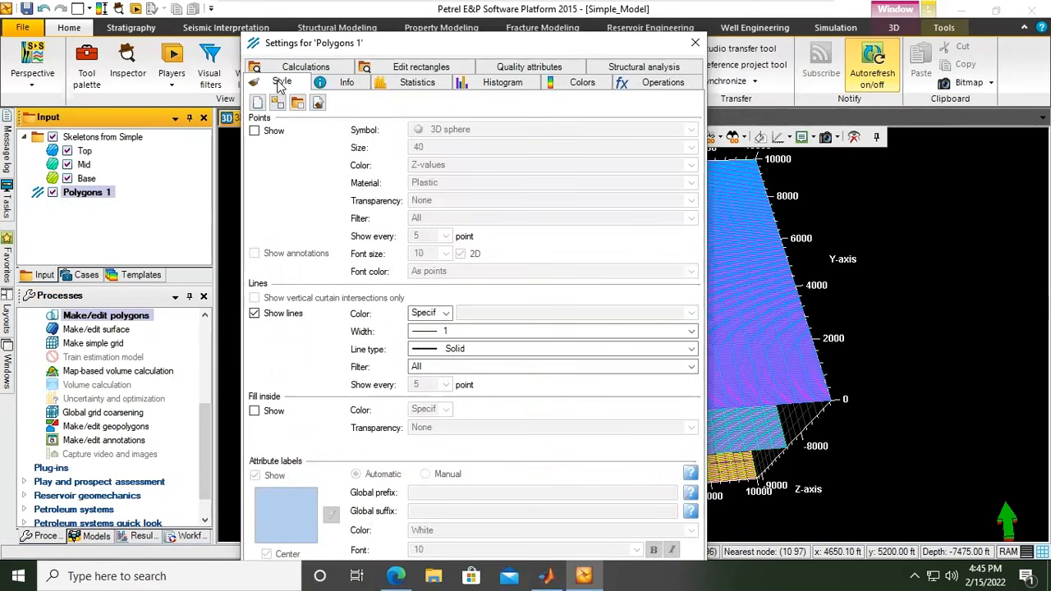
click(340, 83)
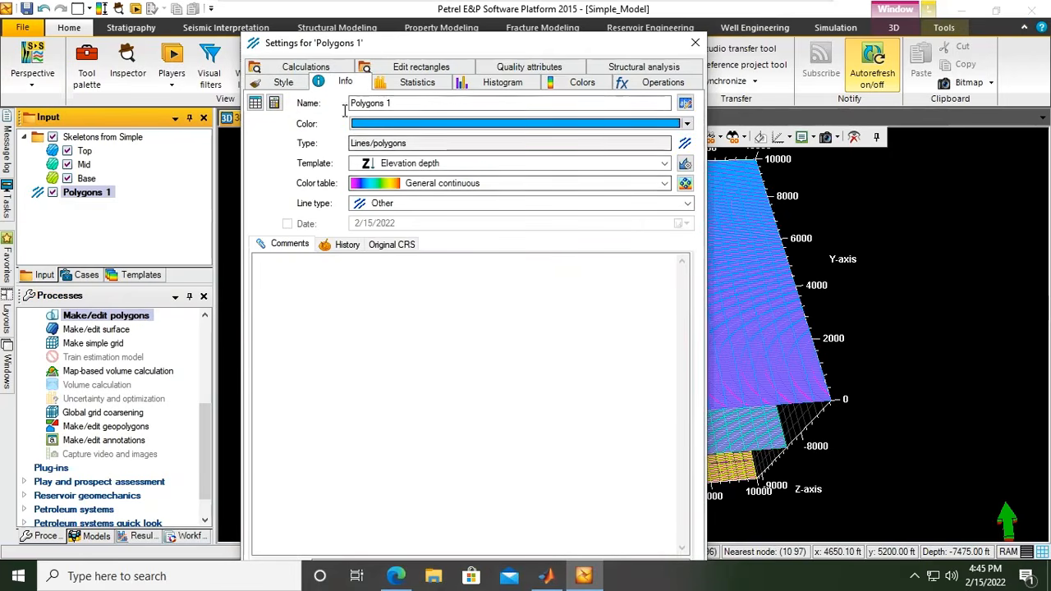
drag(353, 103, 437, 105)
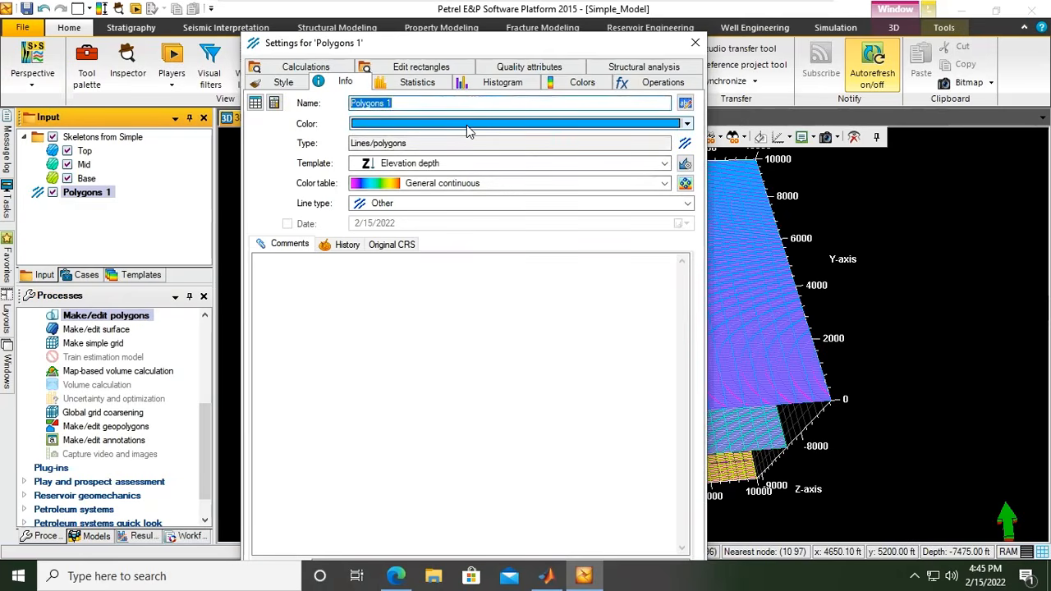
text(Top)
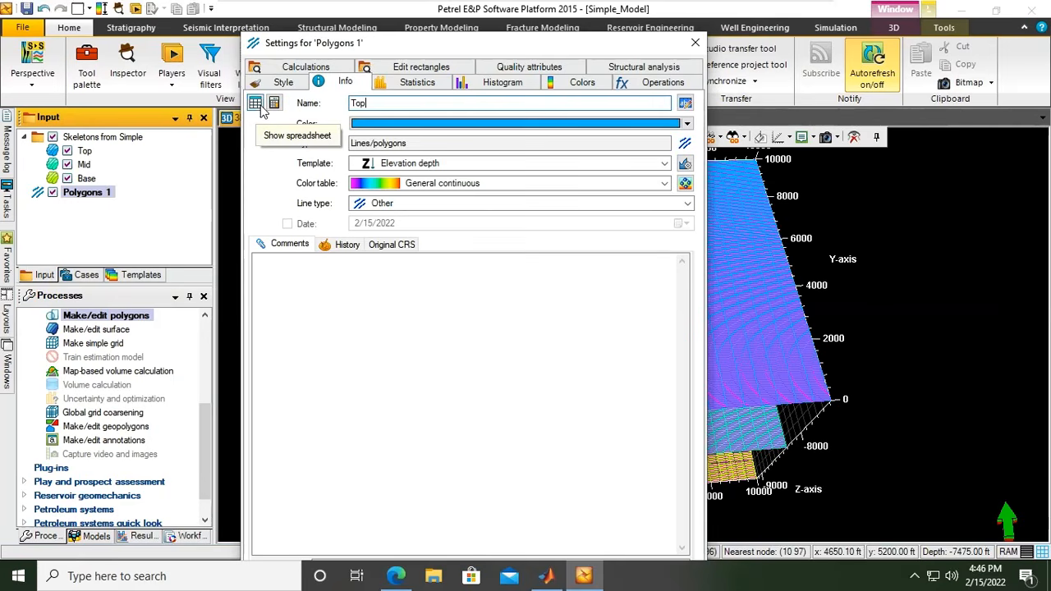
Open the polygon object's spreadsheet and arrange it and the settings dialog so the digitized point and its coordinates can be compared
click(259, 105)
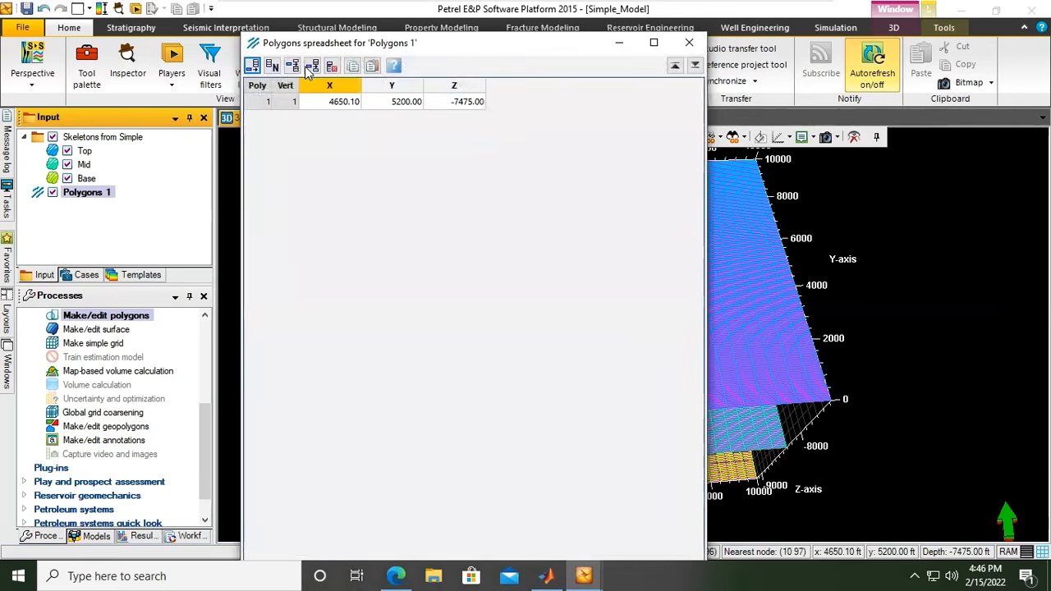
drag(341, 45, 558, 110)
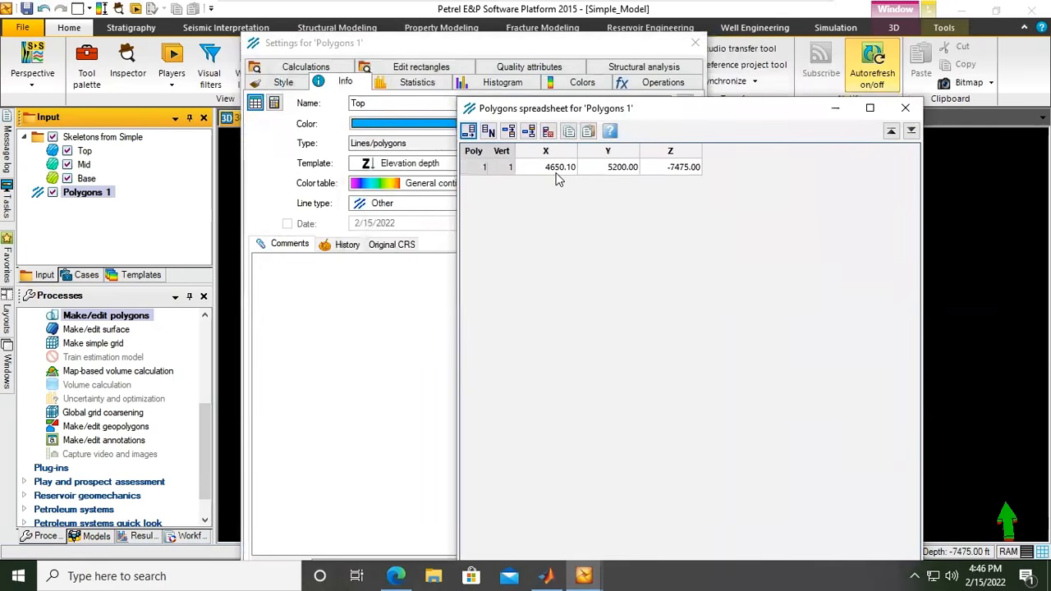
click(556, 173)
click(595, 170)
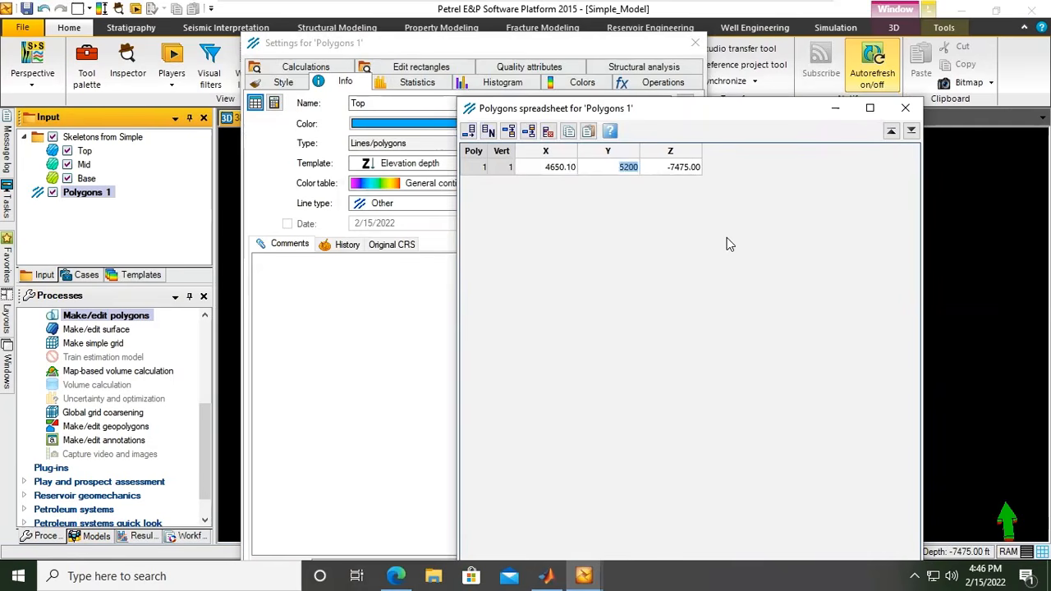
drag(658, 50, 326, 112)
drag(513, 115, 807, 178)
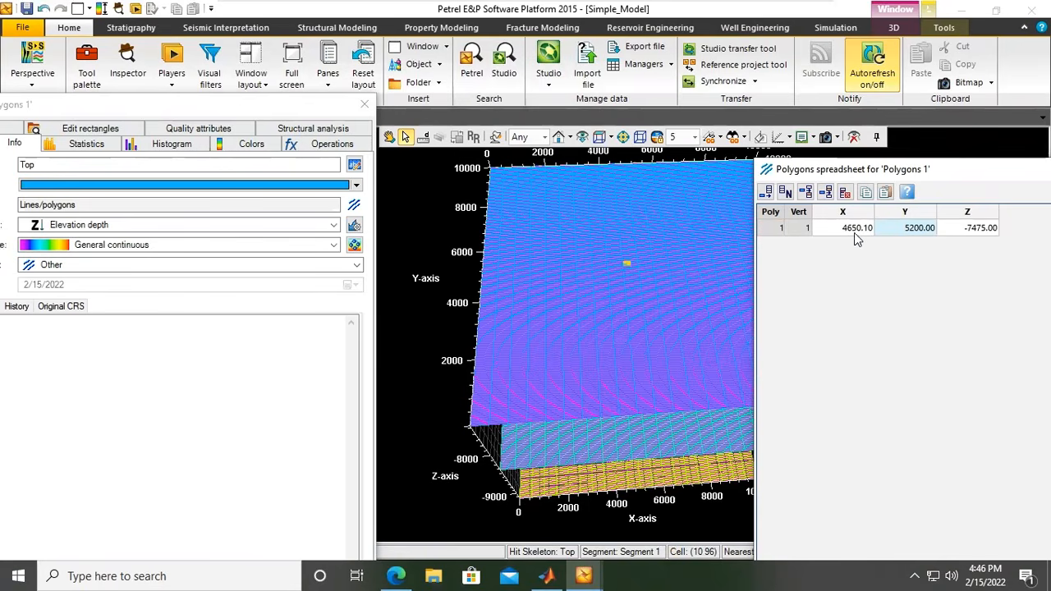
Append four new polygon rows, Poly 2 to 5, to the polygon spreadsheet
drag(926, 182, 653, 52)
click(491, 65)
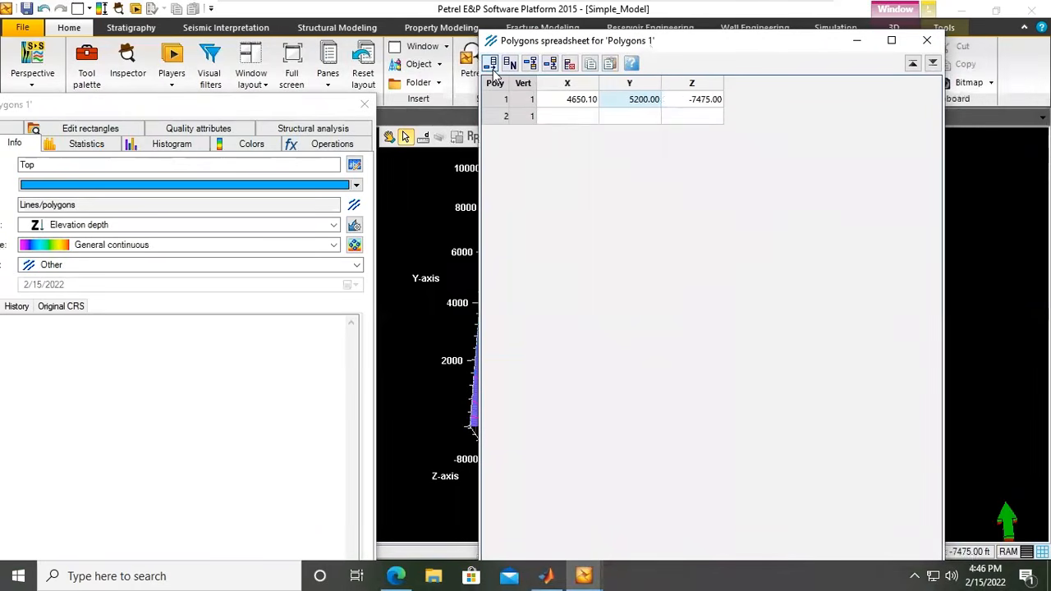
click(491, 64)
click(491, 65)
click(491, 66)
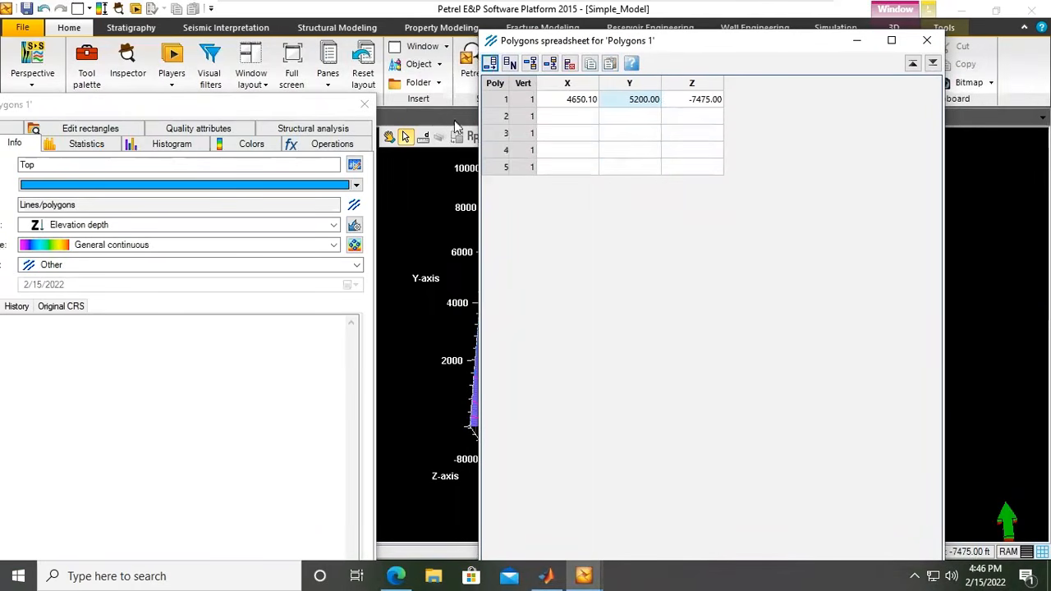
Append a sixth row to the polygon spreadsheet and set Poly 1 to X 0, Y 10000, Z -8000
click(491, 65)
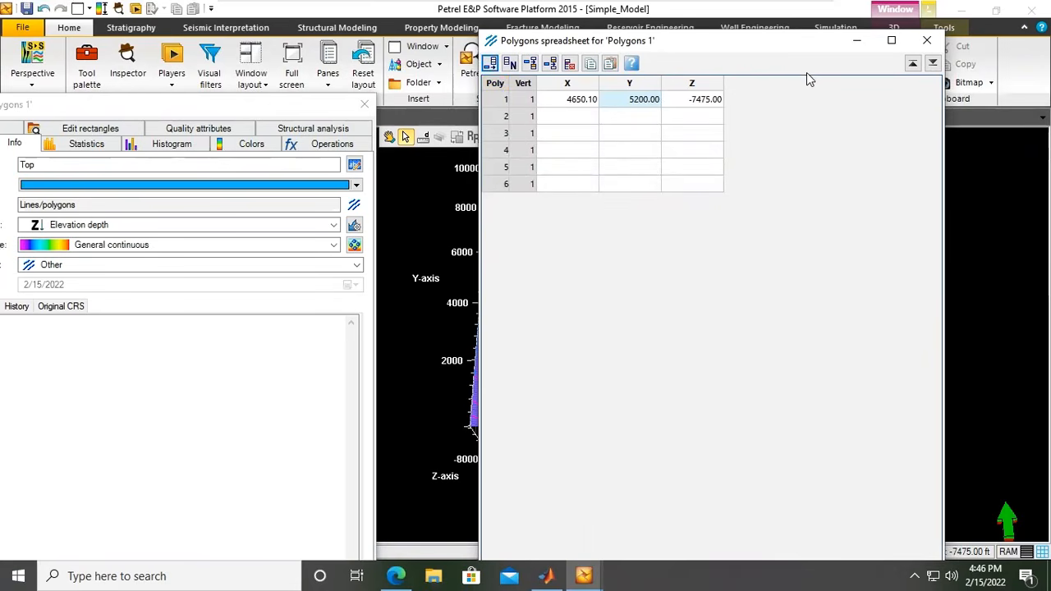
drag(807, 50, 793, 100)
click(572, 149)
double_click(574, 149)
text(0)
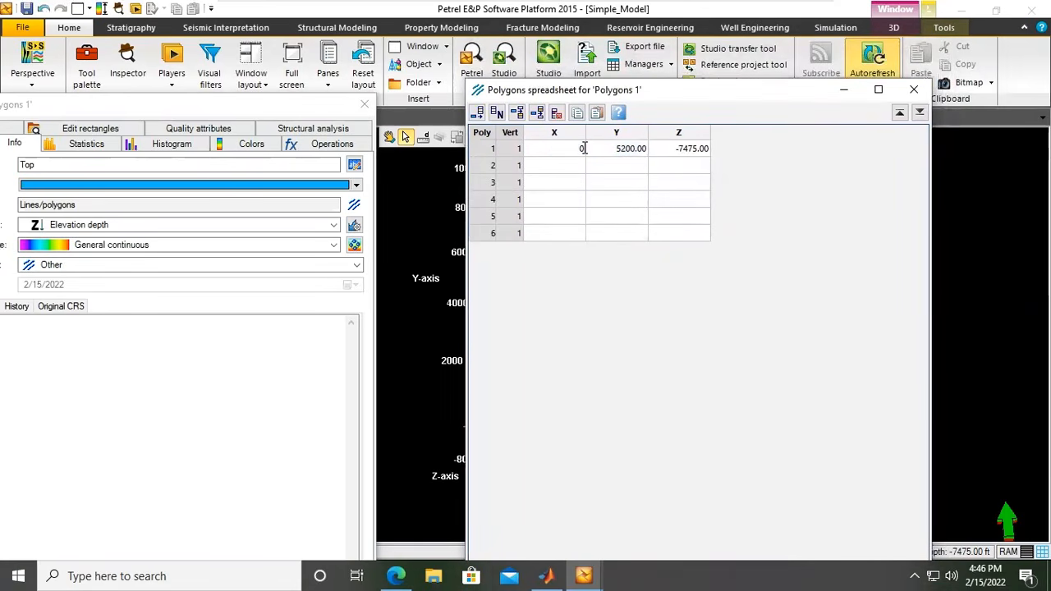
double_click(632, 149)
text(10000)
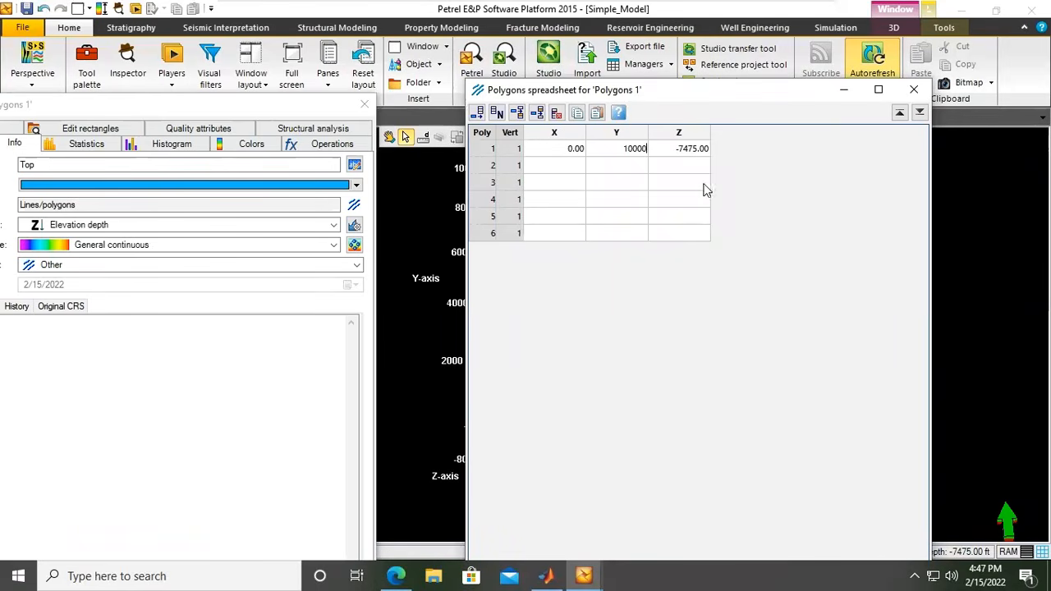
click(690, 152)
text(-8000)
Set the Poly 2 coordinates to X 4500, Y 4500, Z -7475
click(577, 170)
text(4500)
click(626, 164)
text(4)
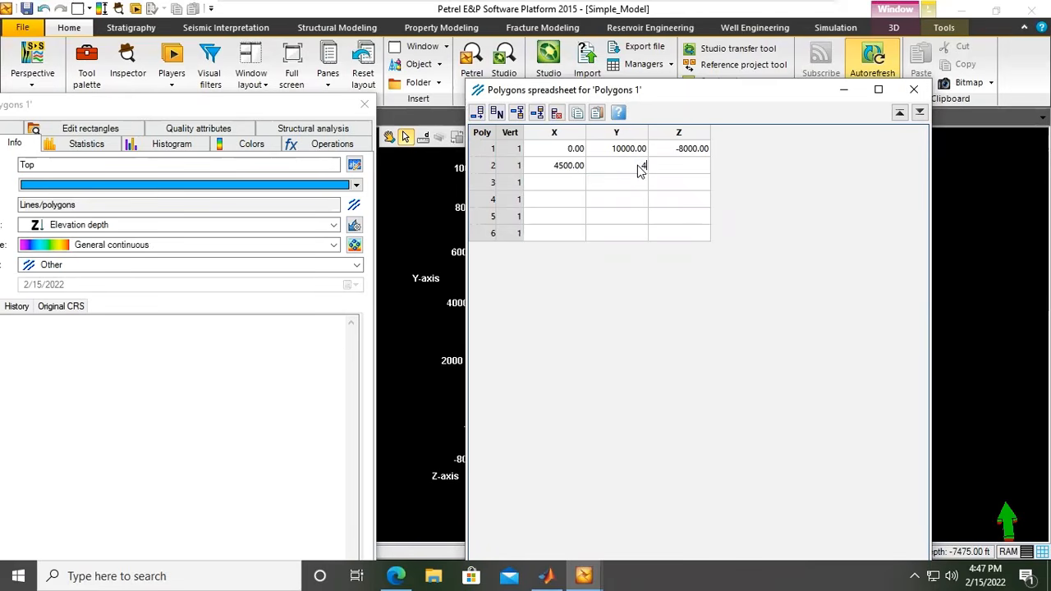
text(500)
click(671, 171)
text(-)
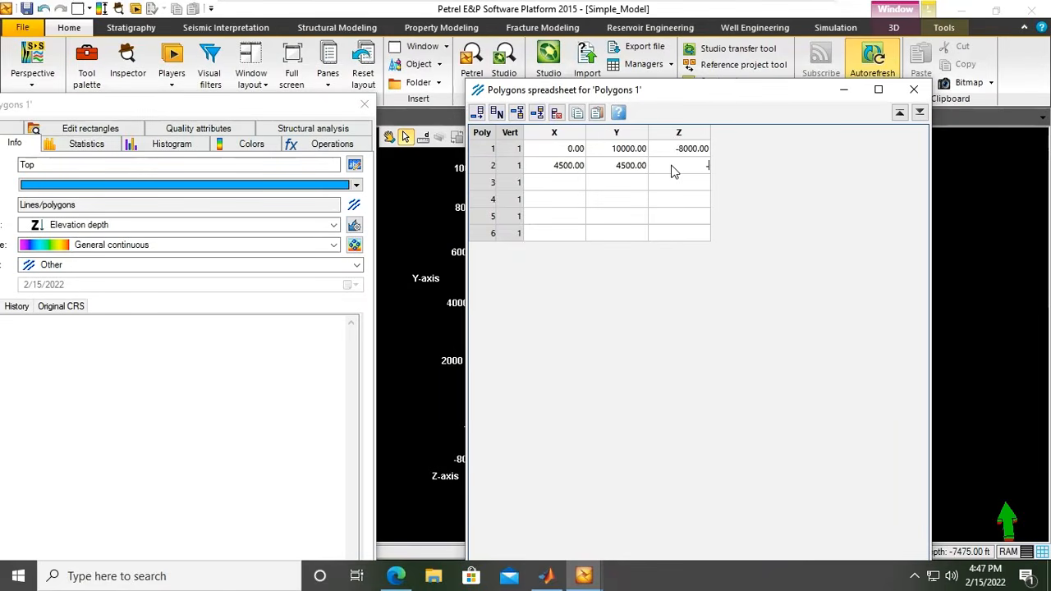
text(7475)
Set the Poly 3 coordinates to X 10000, Y 0, Z -8000
click(577, 188)
text(10000)
click(612, 182)
text(0)
click(690, 182)
text(-8000)
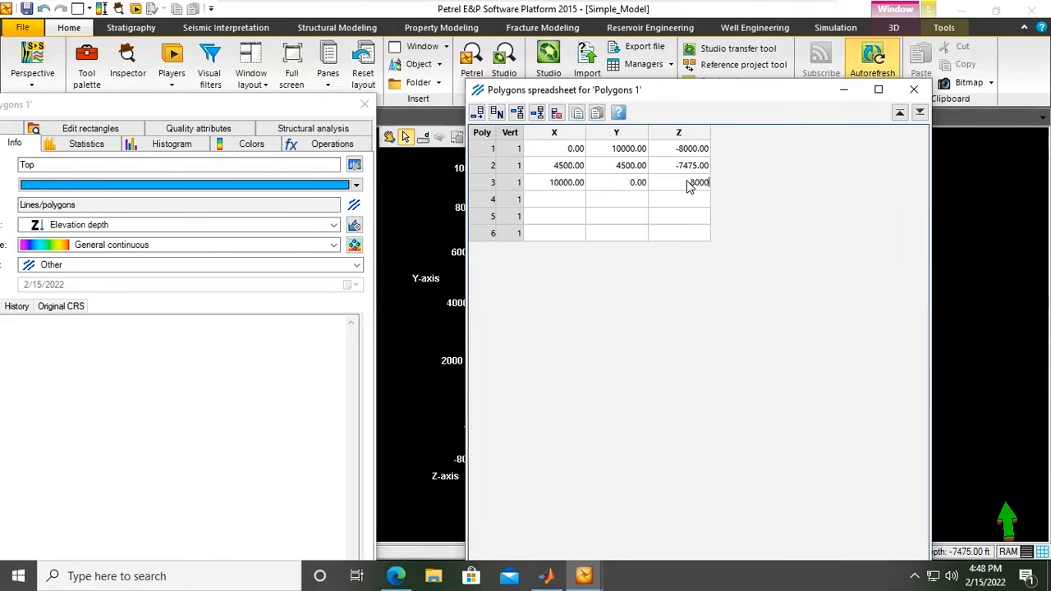
Set the Poly 4 coordinates to X 0, Y 0, Z -8000
click(573, 203)
click(632, 202)
click(686, 203)
click(688, 203)
text(-8000)
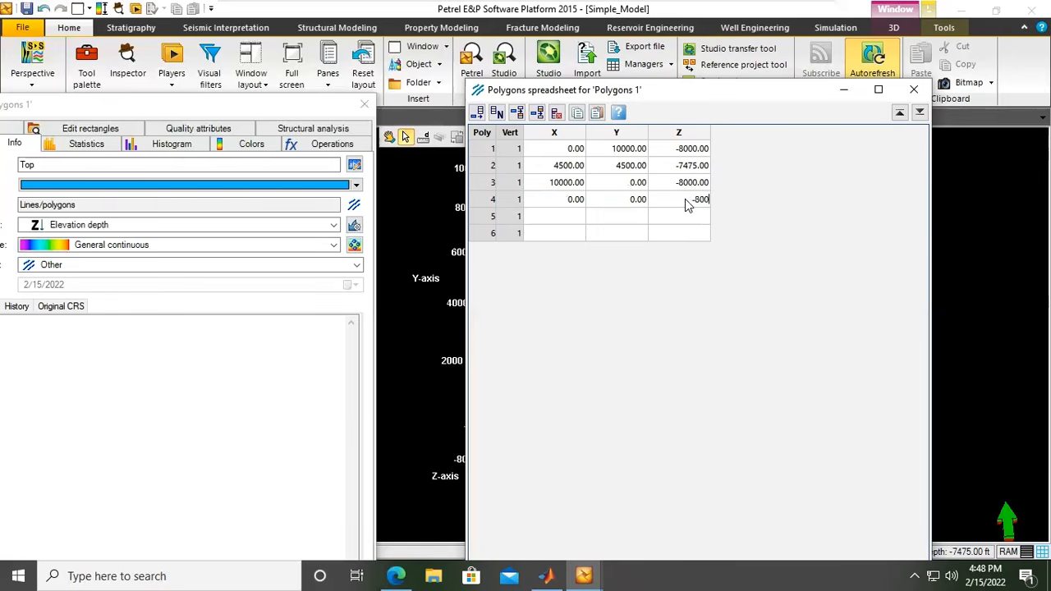
Set the Poly 5 coordinates to X 5500, Y 5500, Z -7475
double_click(561, 222)
click(630, 222)
text(5500)
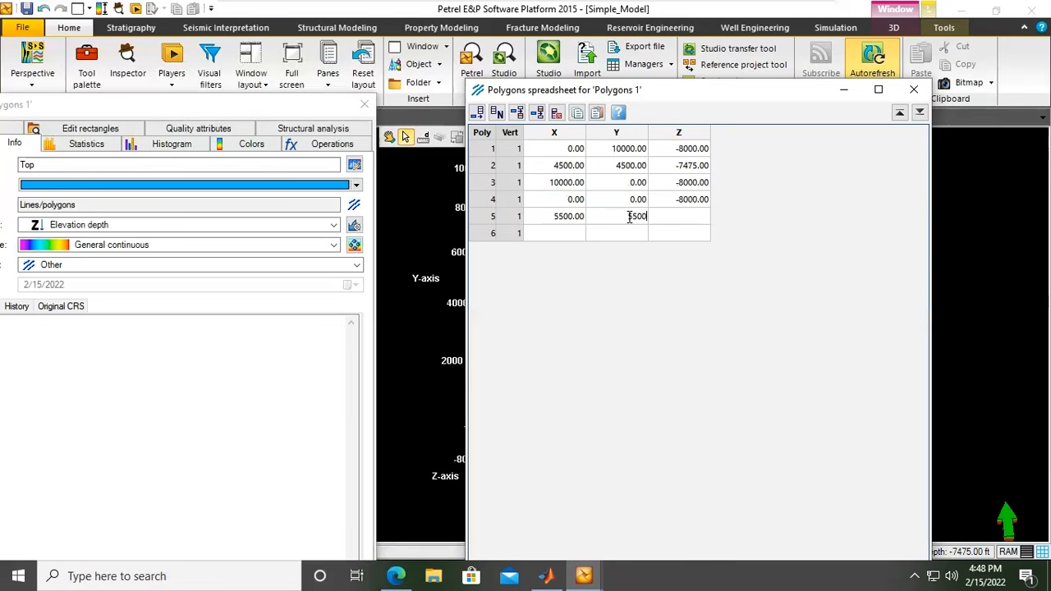
click(681, 218)
text(-7476)
Set Poly 6 to X 10000, Y 10000, Z -8000, then apply the spreadsheet and close it along with the polygon settings
click(566, 239)
text(10000)
click(623, 237)
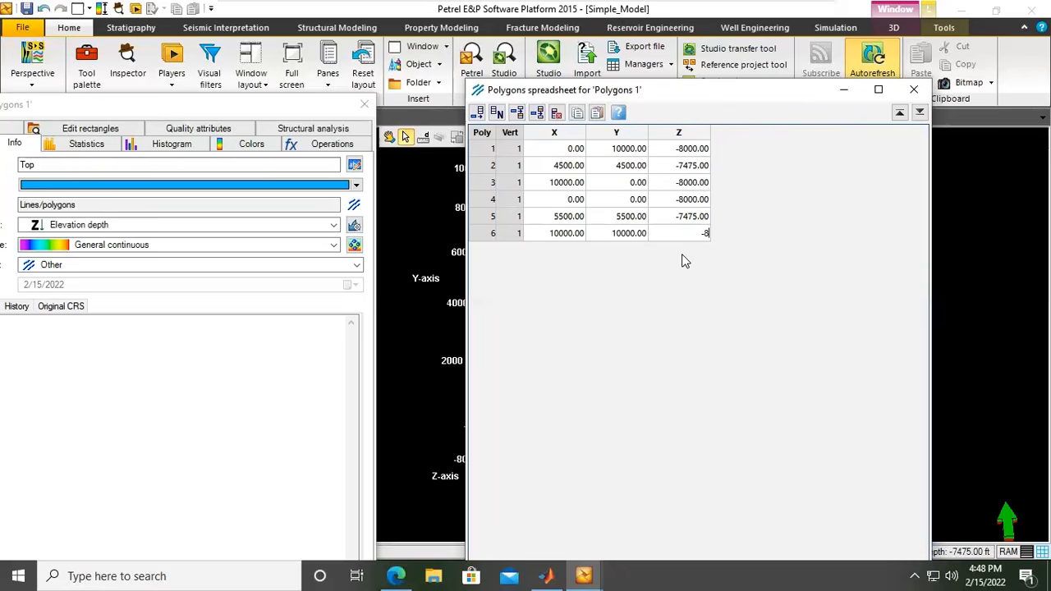
text(000)
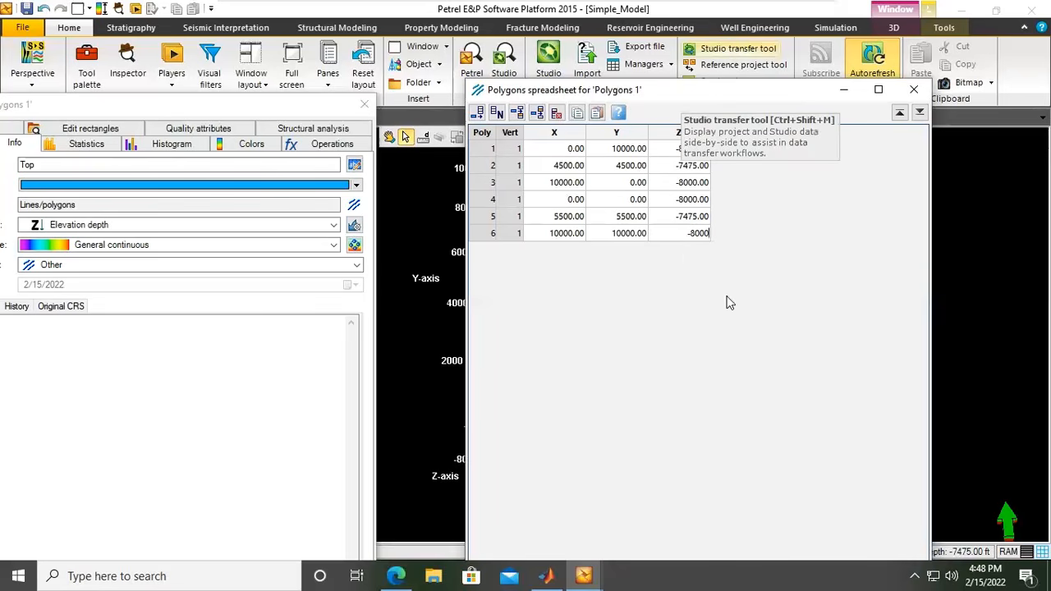
drag(689, 92, 680, 71)
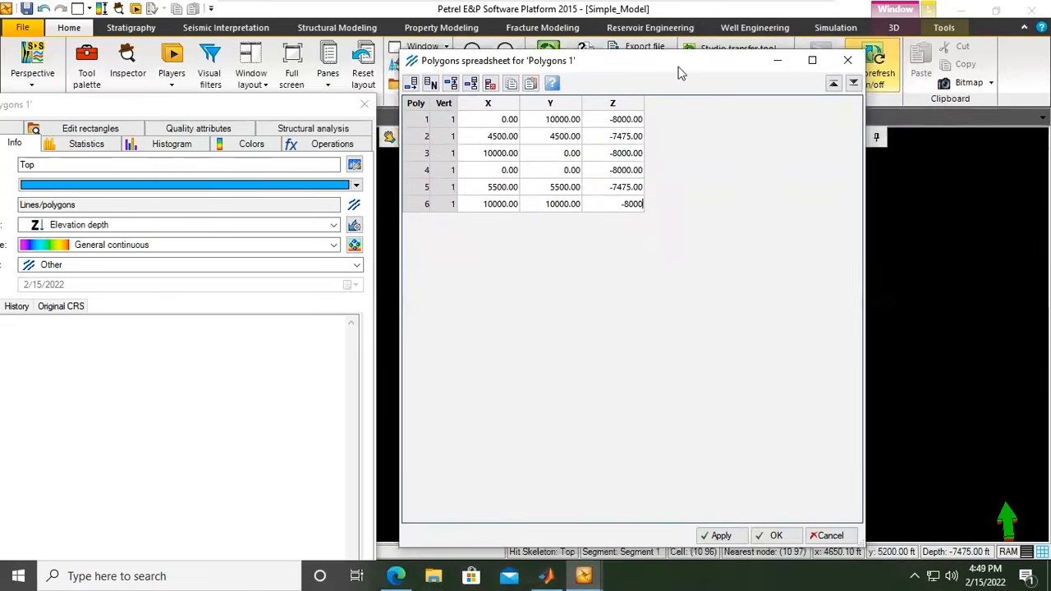
click(721, 538)
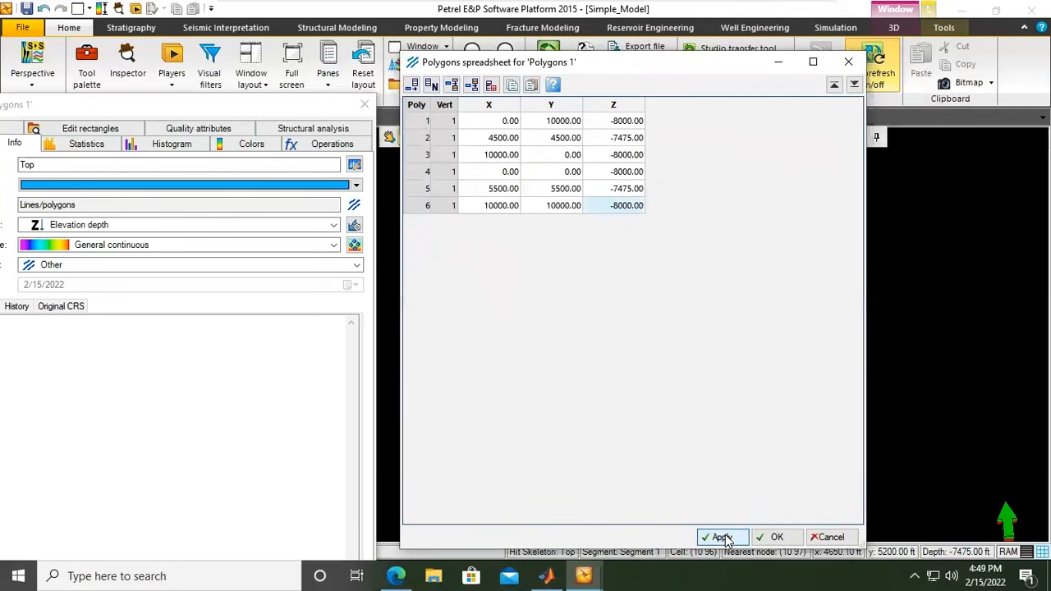
click(777, 536)
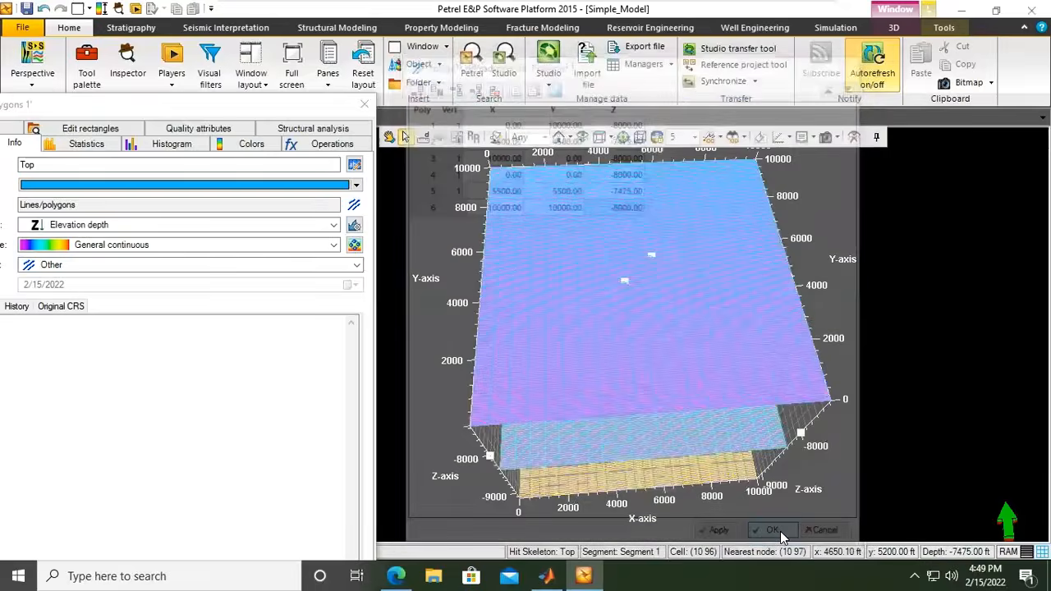
click(364, 104)
Turn on point display for Polygons 1 as 3D spheres with size 100 and apply the style
click(388, 136)
drag(637, 370, 630, 271)
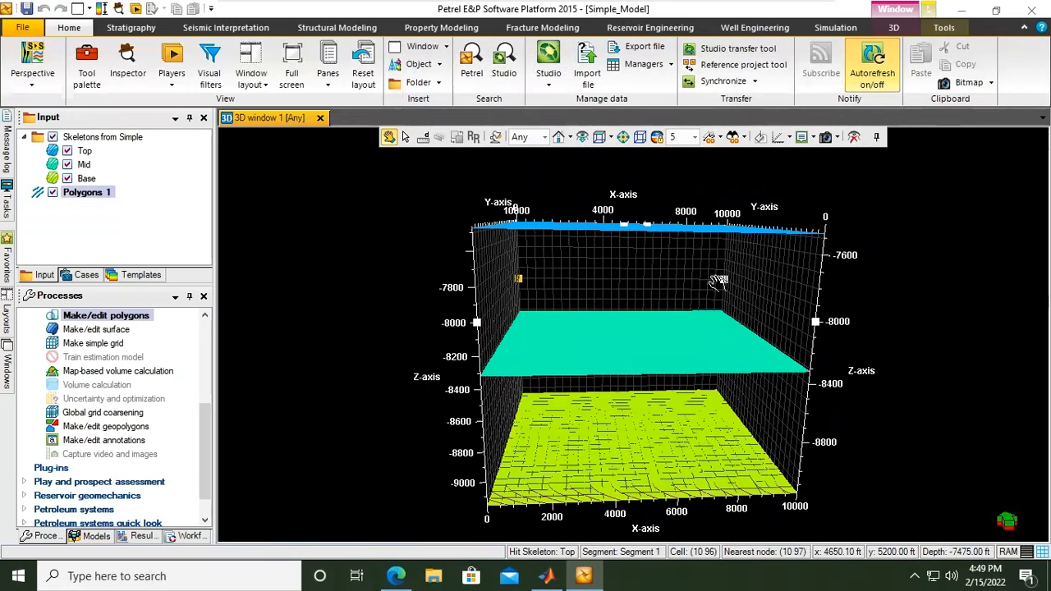
drag(668, 301, 653, 237)
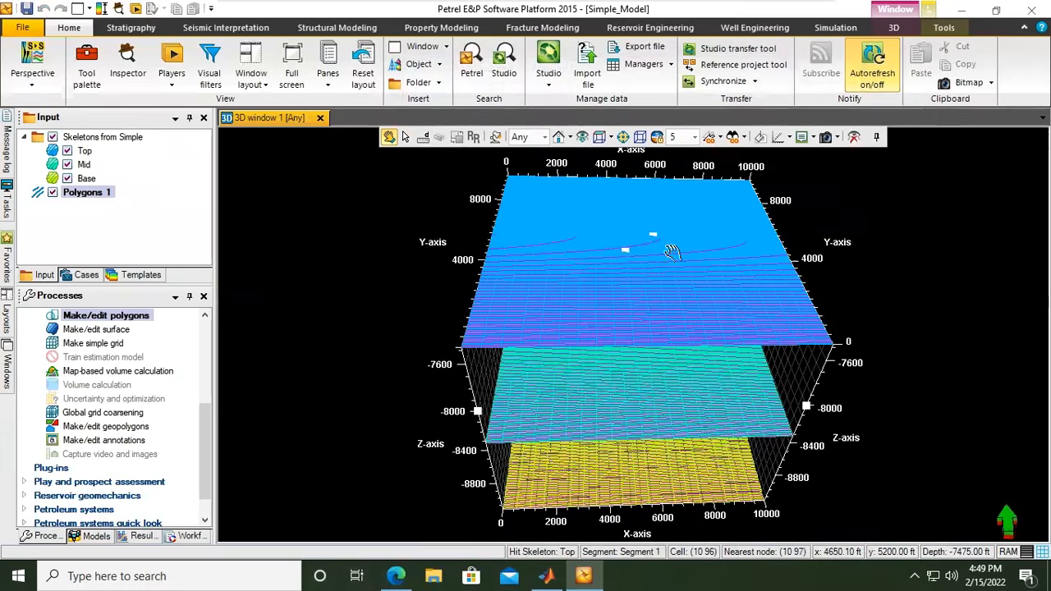
drag(668, 310, 670, 246)
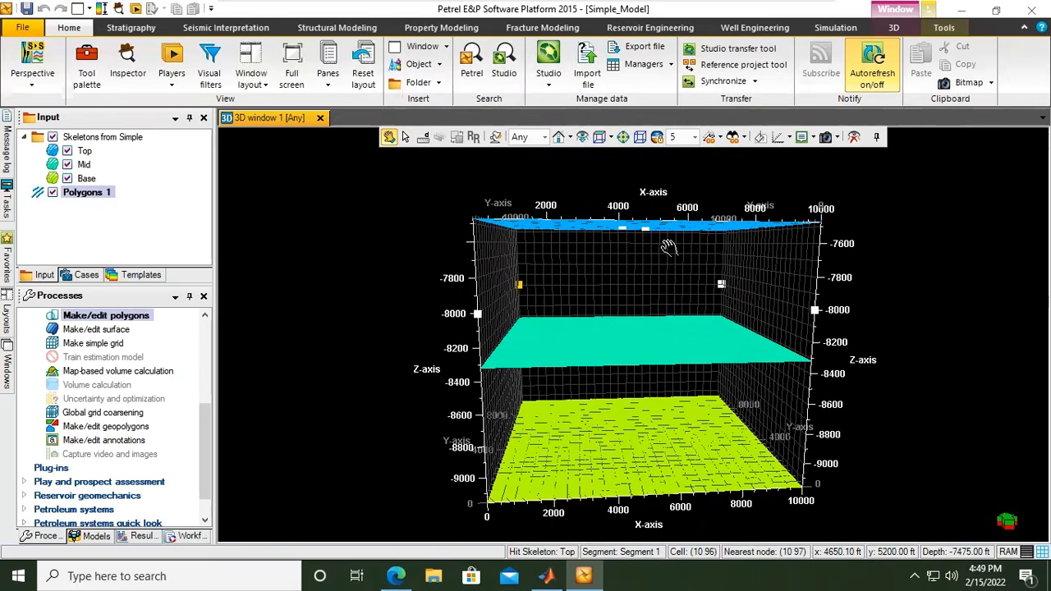
double_click(87, 194)
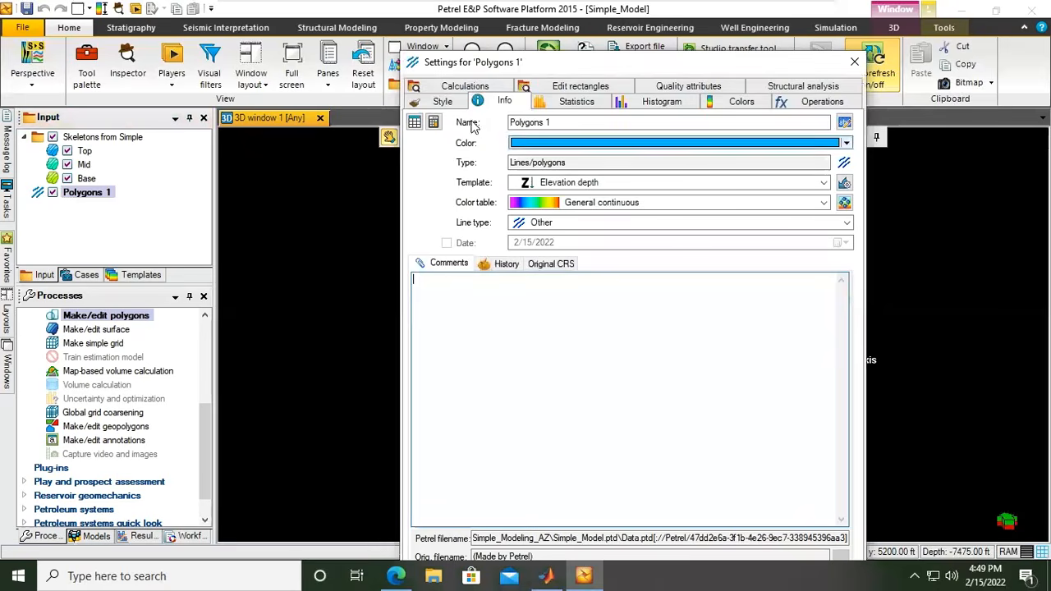
click(442, 101)
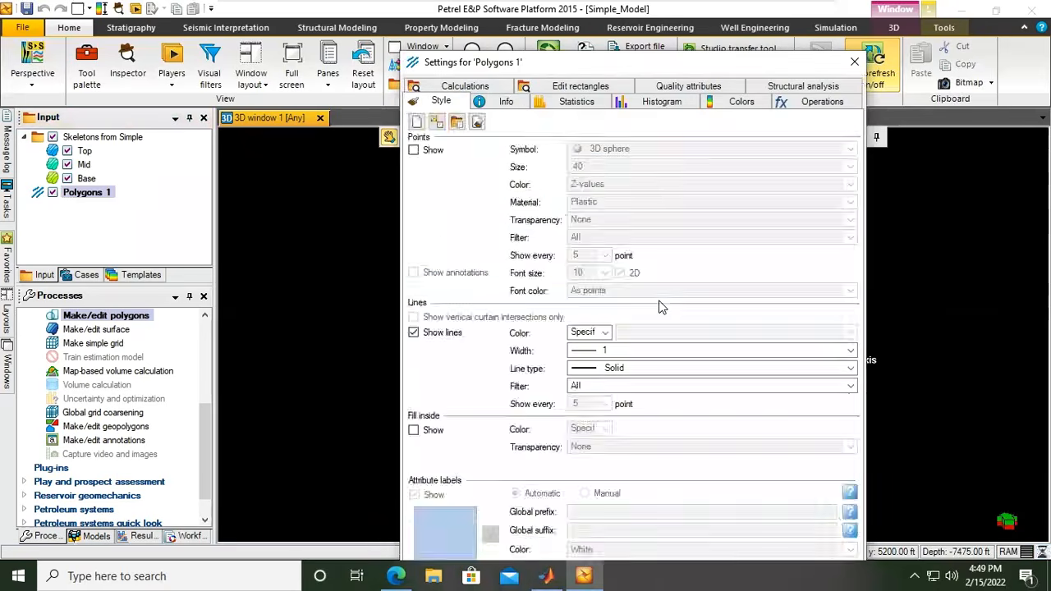
drag(607, 72, 370, 71)
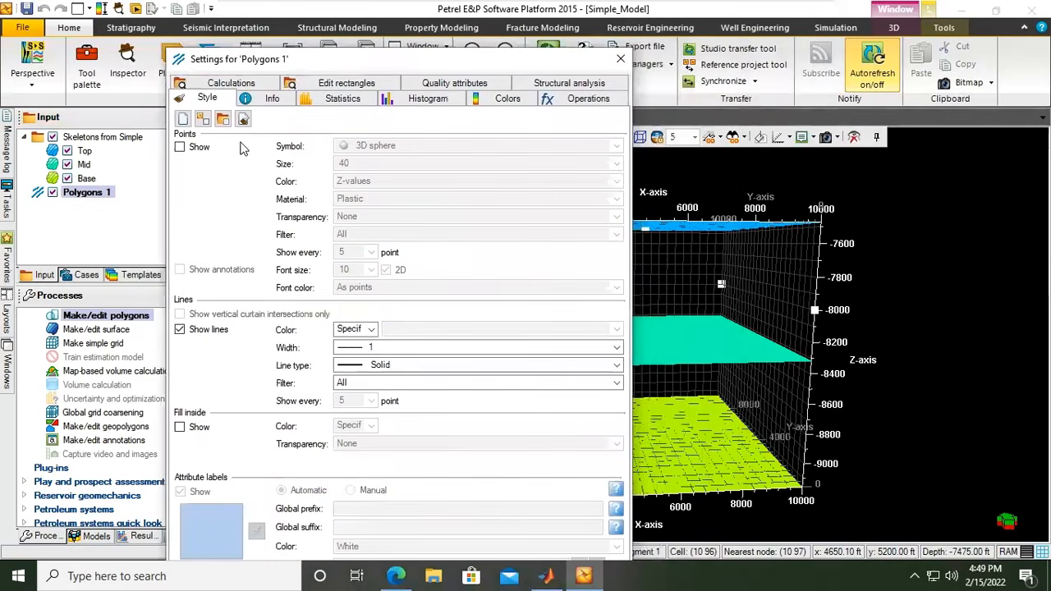
click(180, 147)
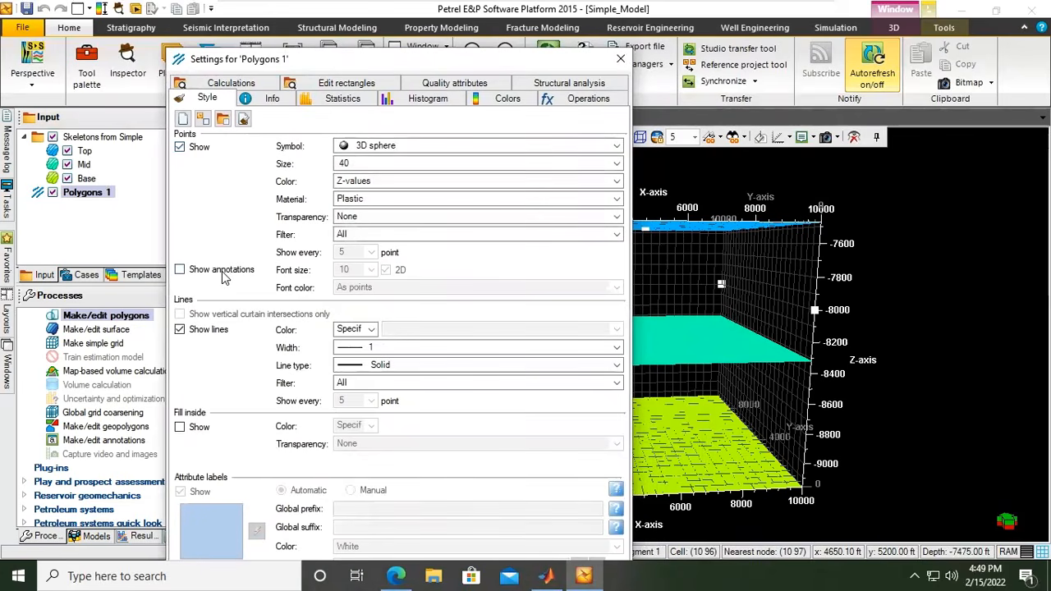
click(382, 165)
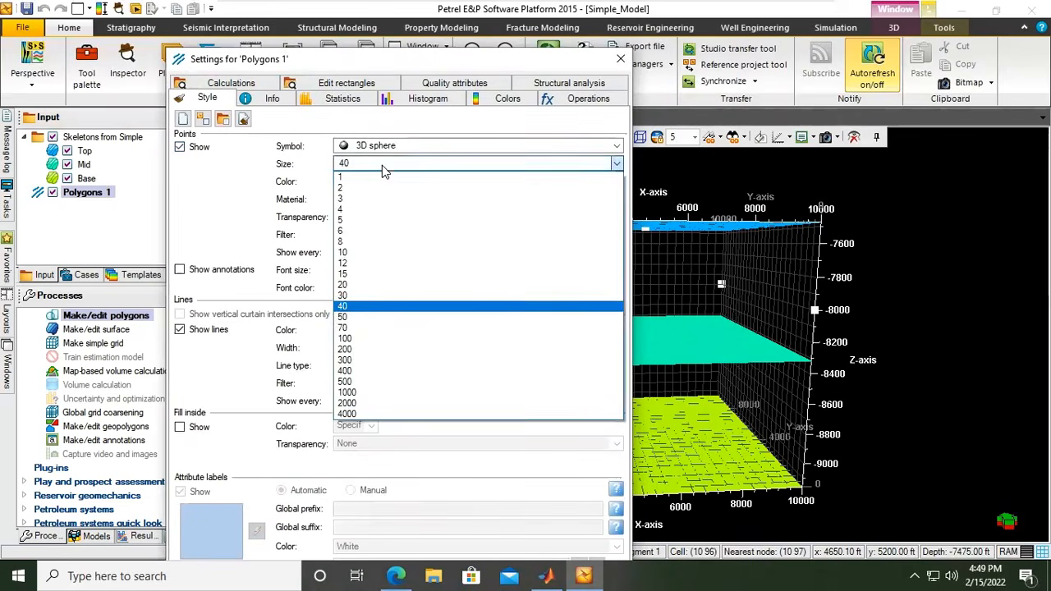
click(355, 337)
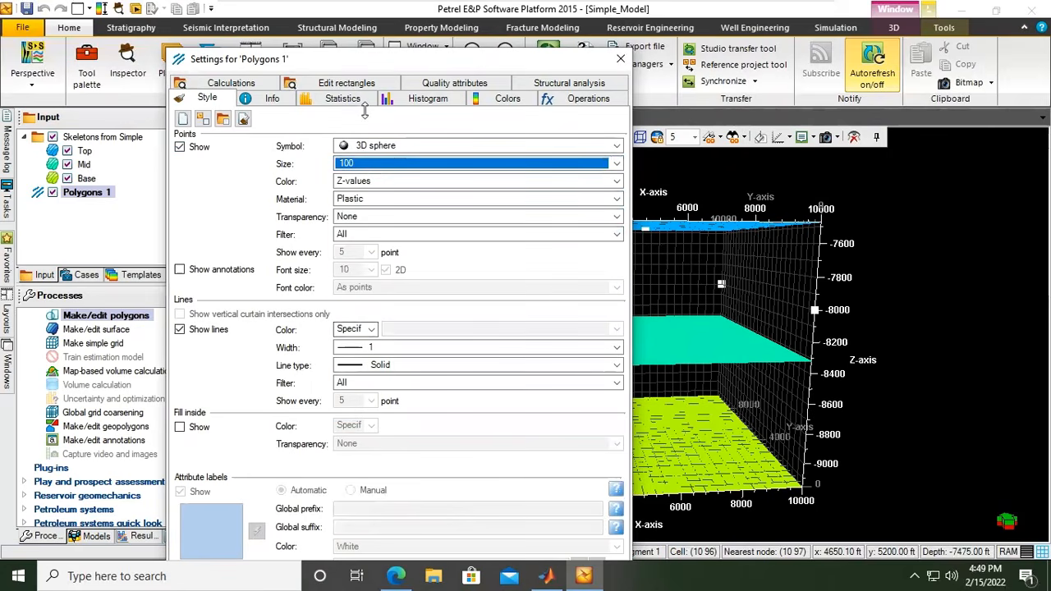
drag(404, 69, 391, 51)
click(452, 556)
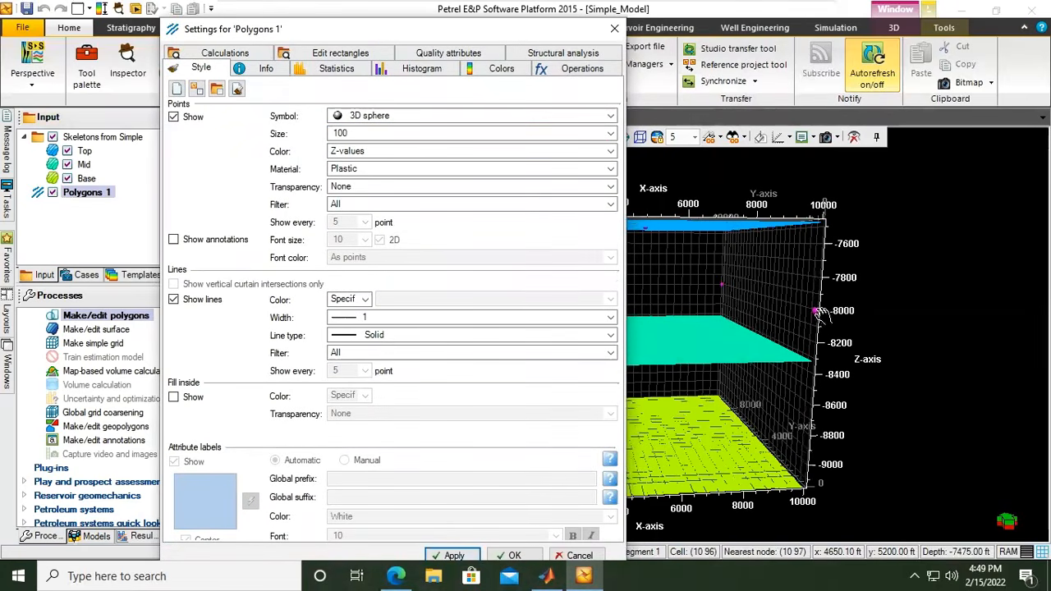
click(515, 556)
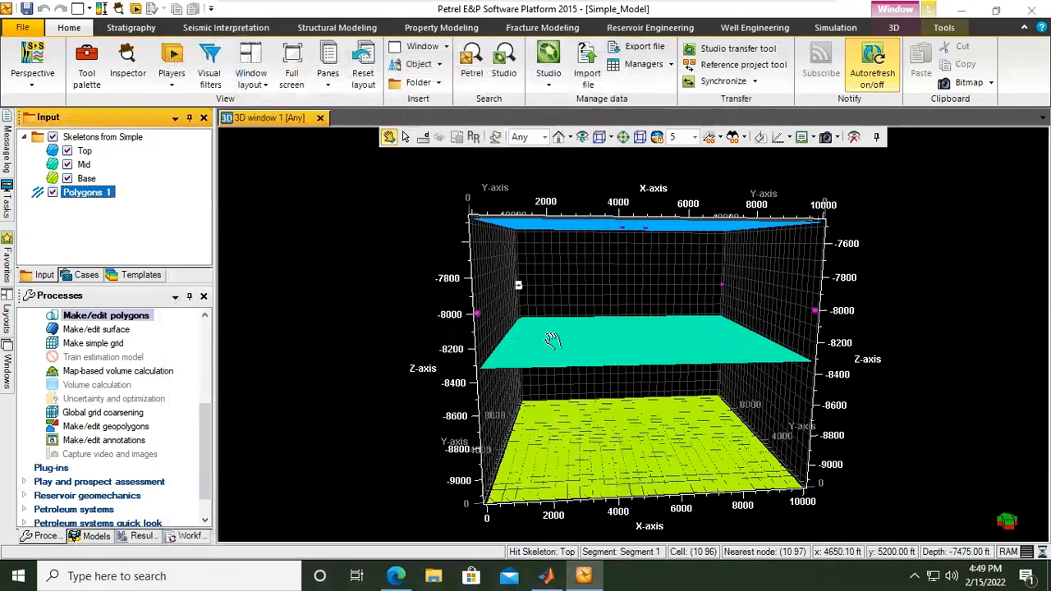
Increase the point size of Polygons 1 to 200 and apply the style
drag(560, 325, 548, 307)
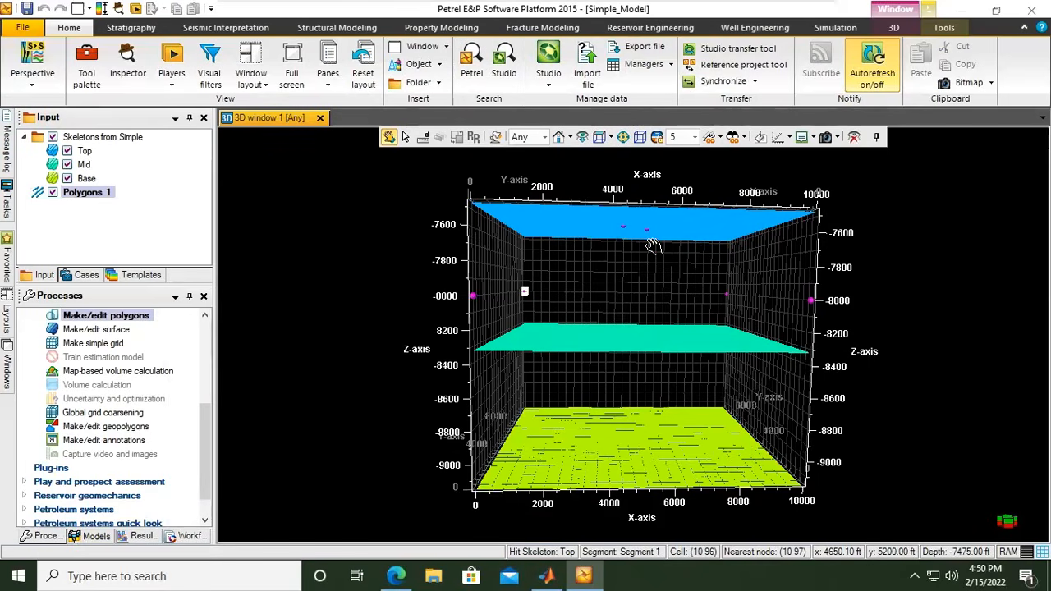
click(95, 197)
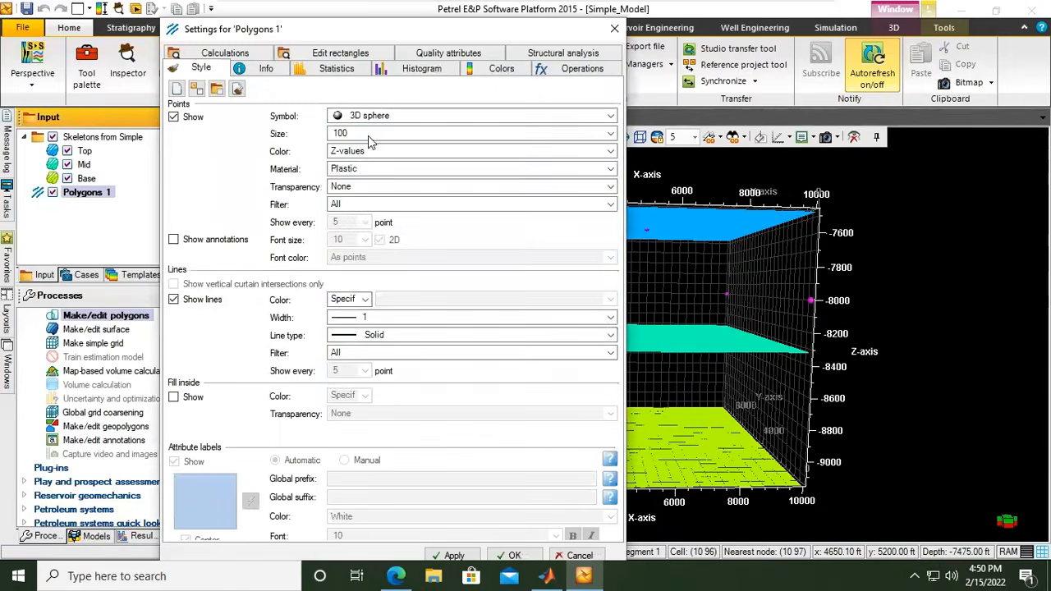
click(375, 134)
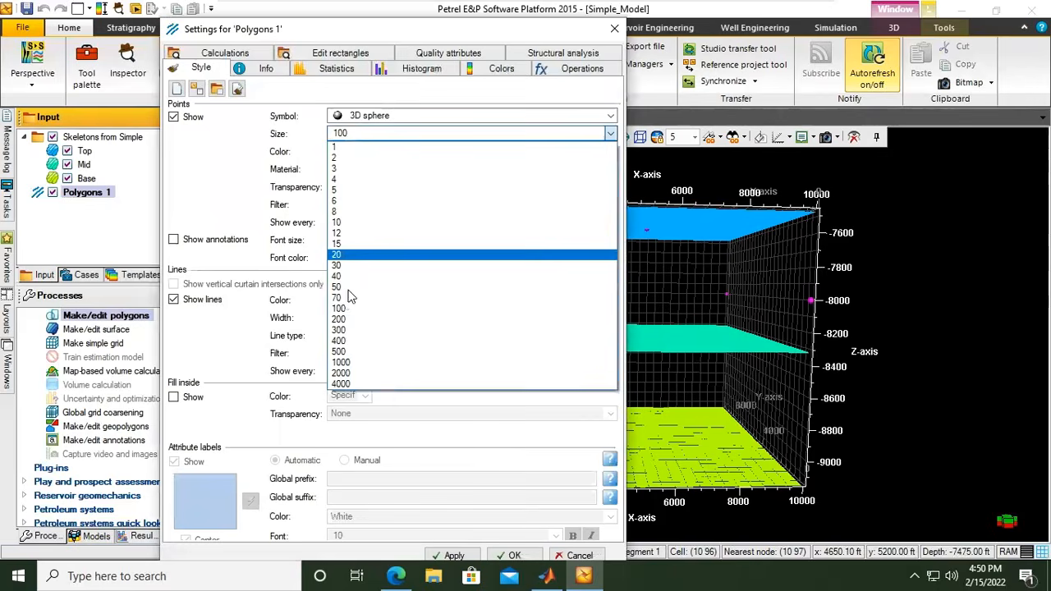
click(339, 319)
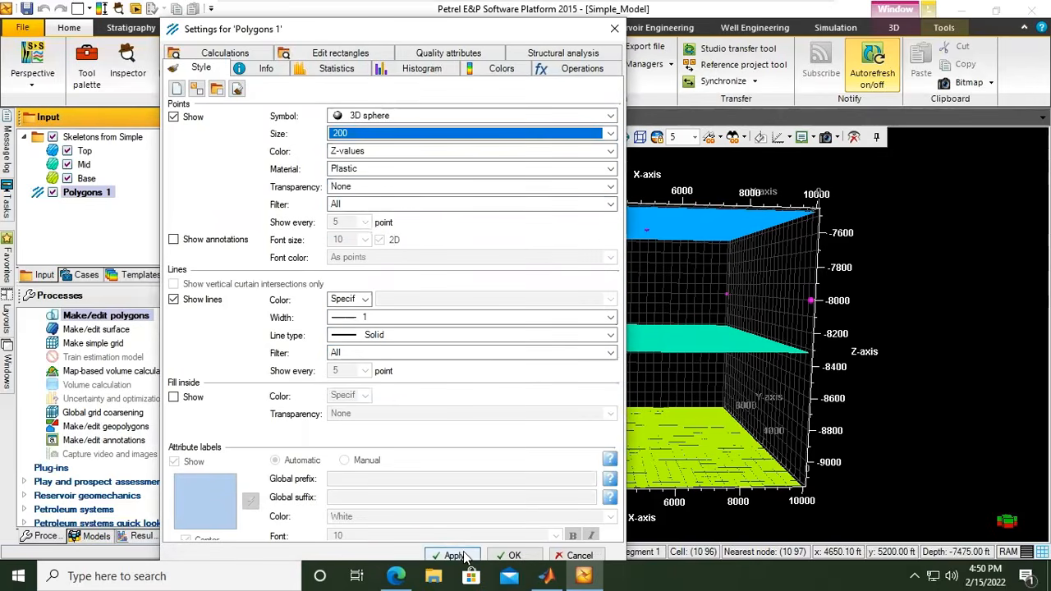
click(454, 556)
click(512, 556)
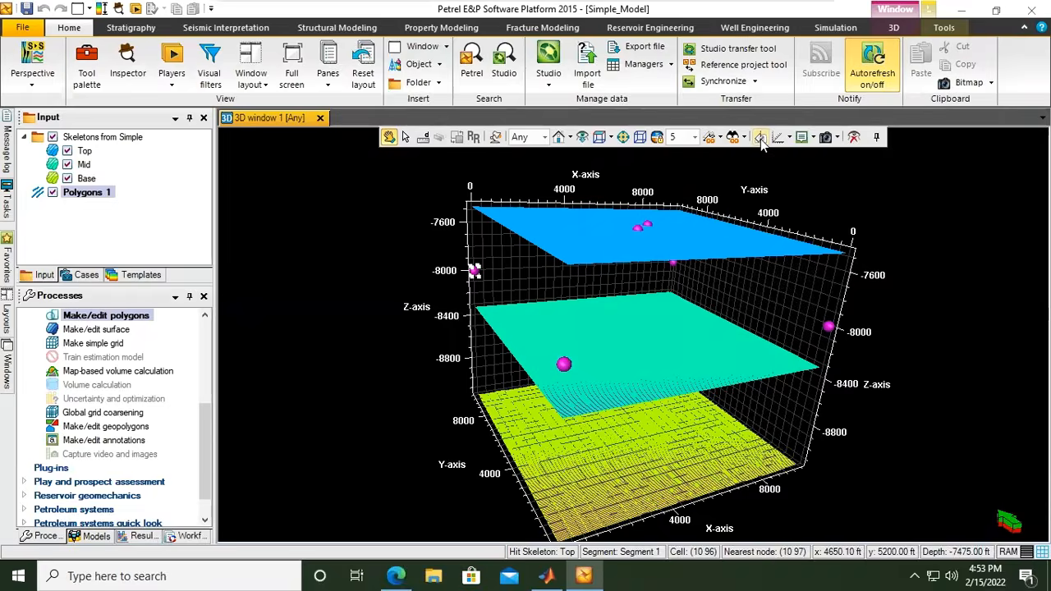
Switch the 3D window's background from black to white
click(760, 138)
drag(706, 354, 578, 308)
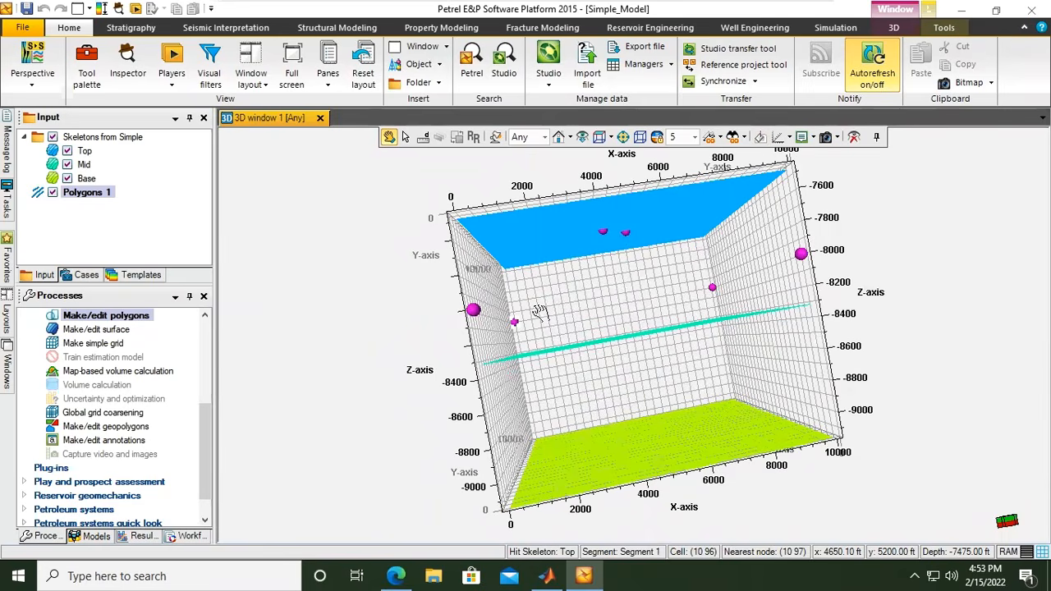
Rename Polygons 1 as Top in its settings, apply the change and close the settings
right_click(96, 195)
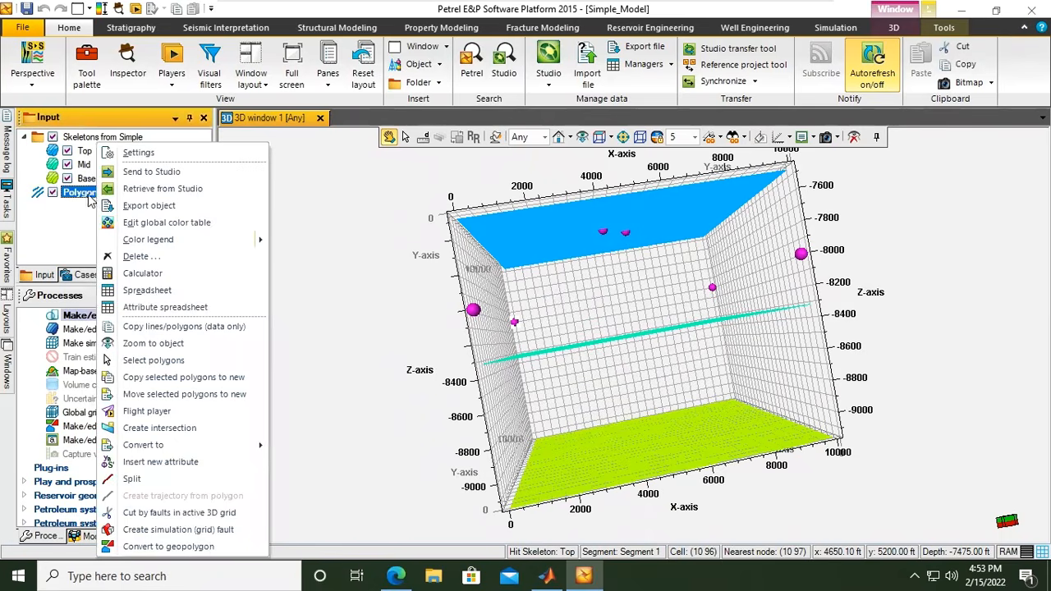
click(88, 197)
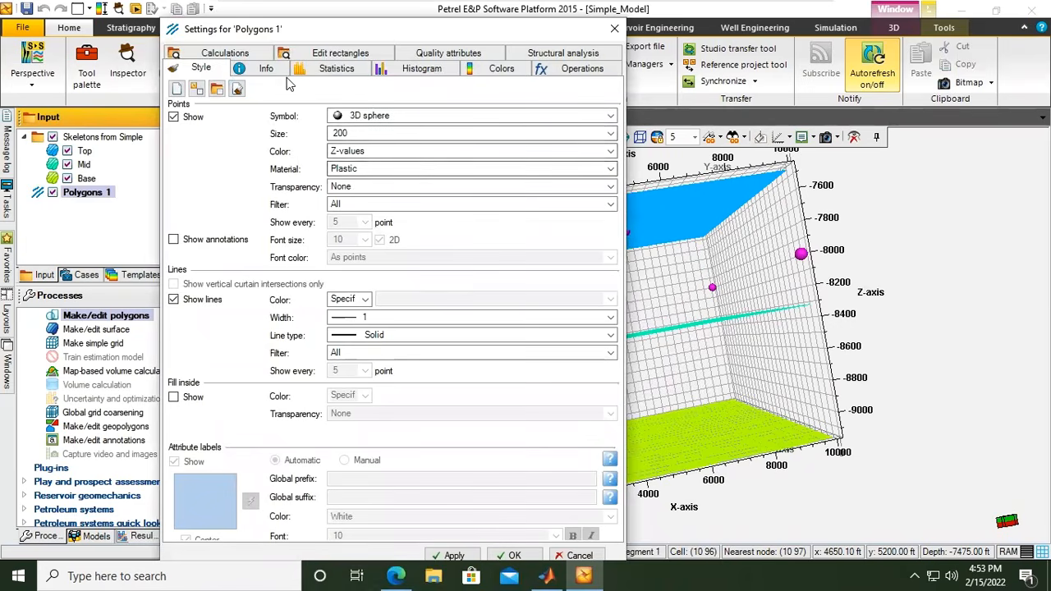
click(222, 53)
click(215, 54)
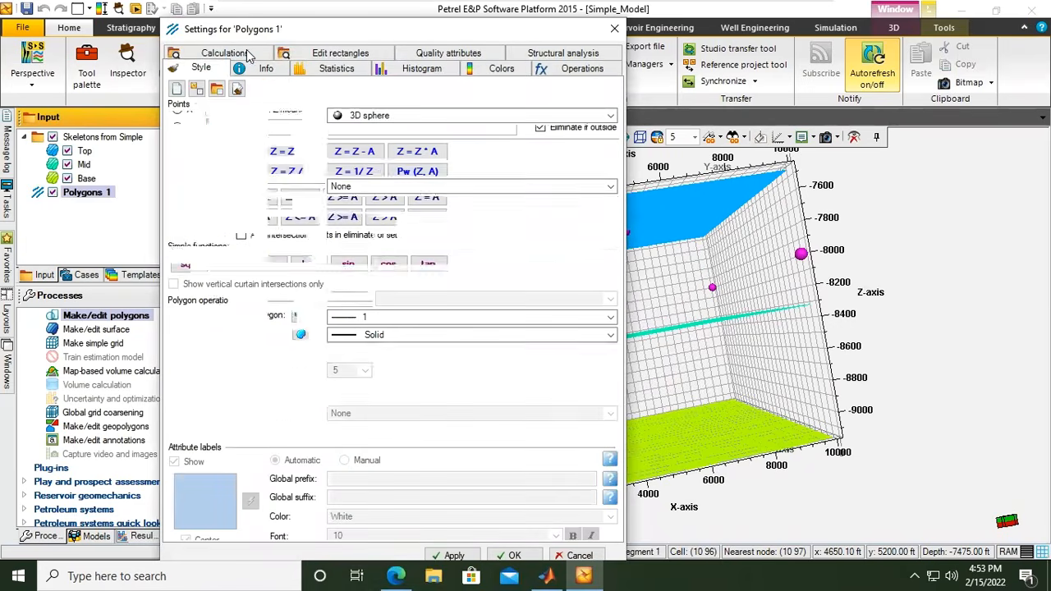
click(261, 67)
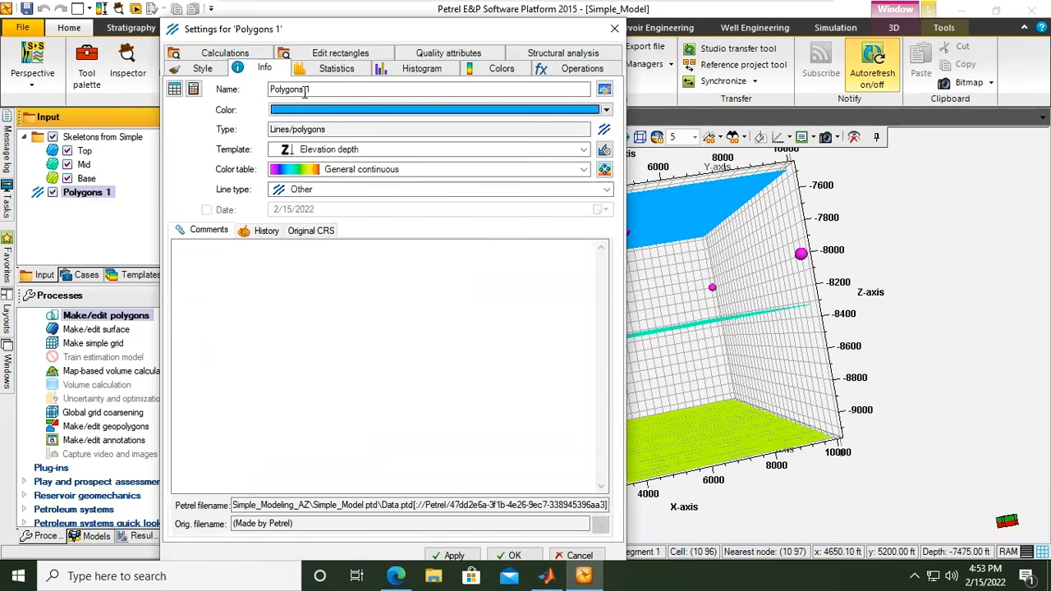
text(Top)
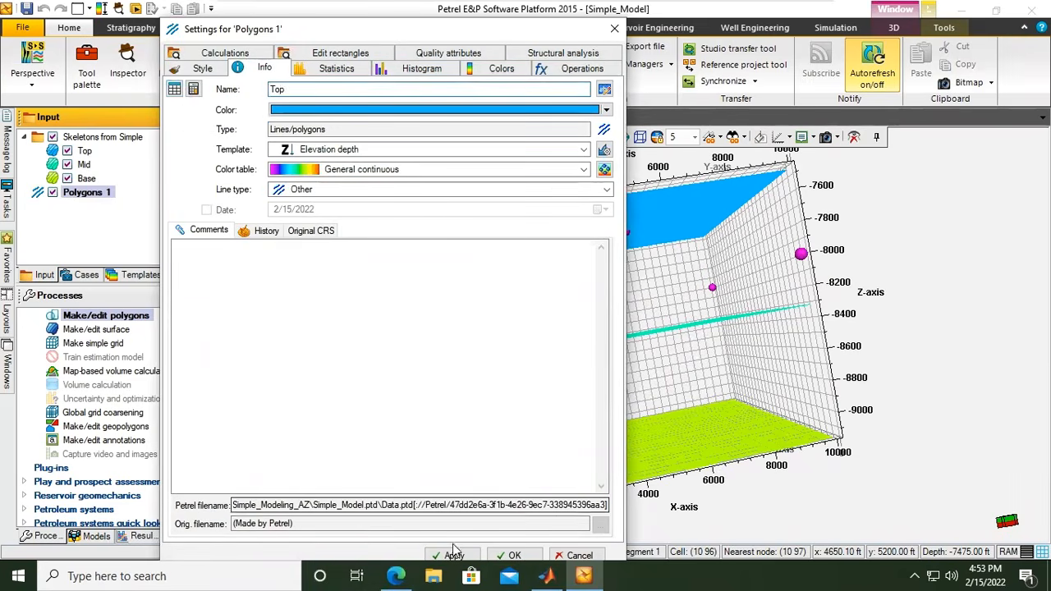
click(454, 556)
click(514, 556)
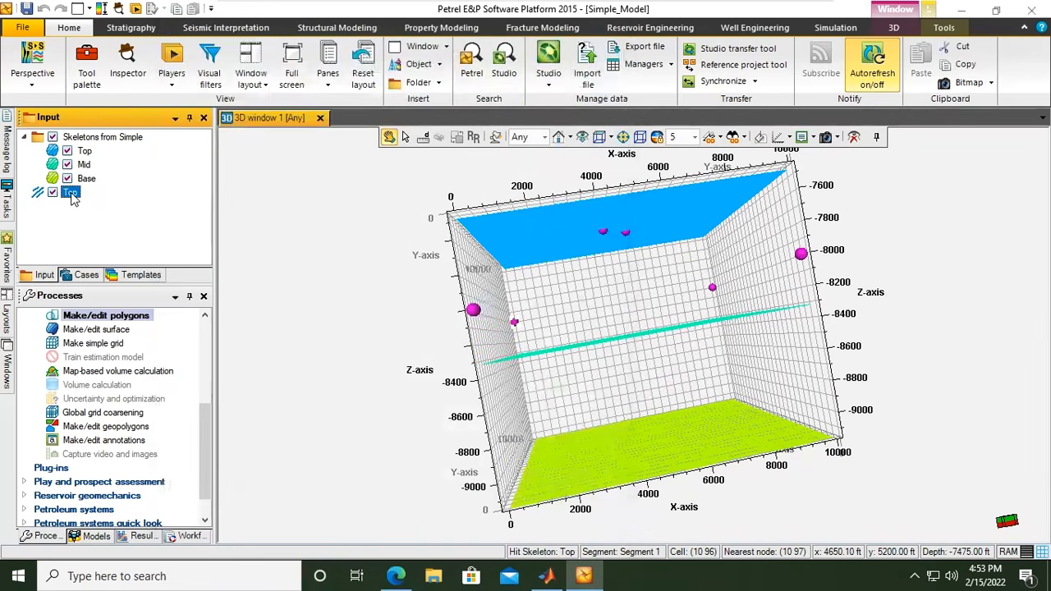
Duplicate the Top polygons, display the copy in the 3D window and enter Base as the name in its settings
key(ctrl+c)
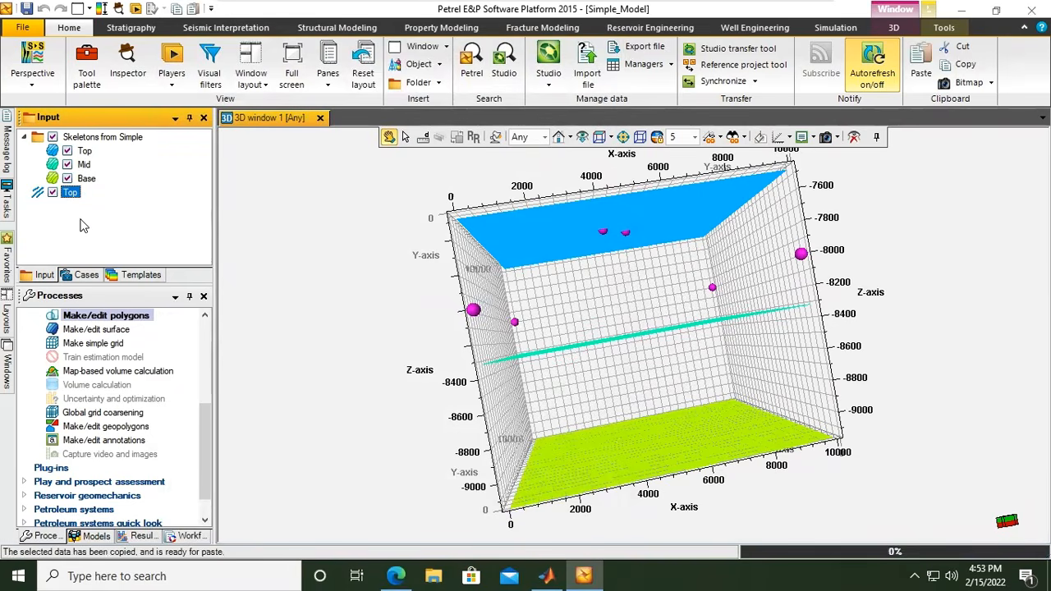
key(ctrl+v)
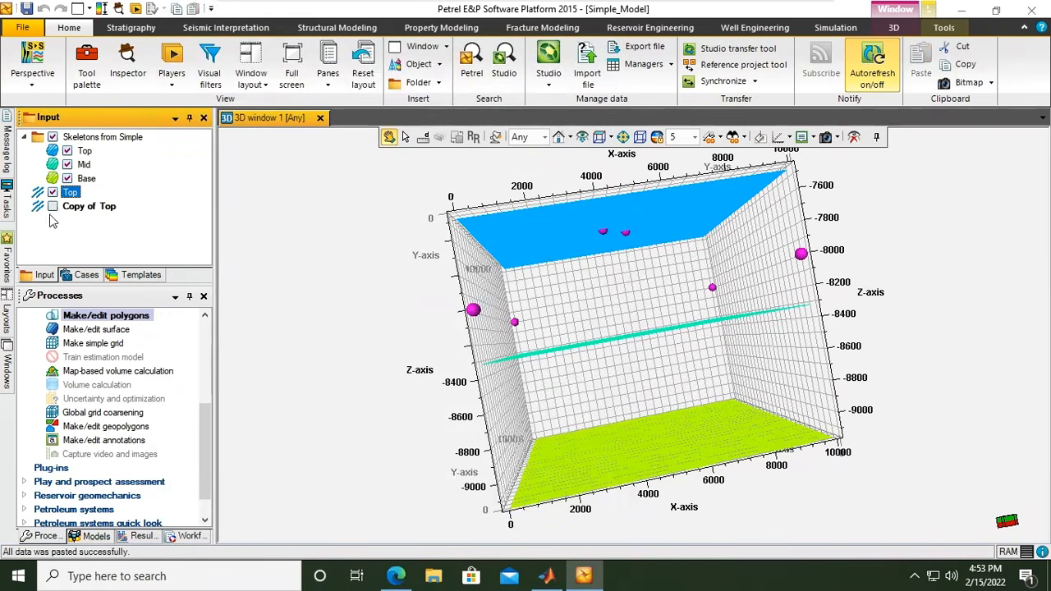
click(52, 207)
double_click(80, 210)
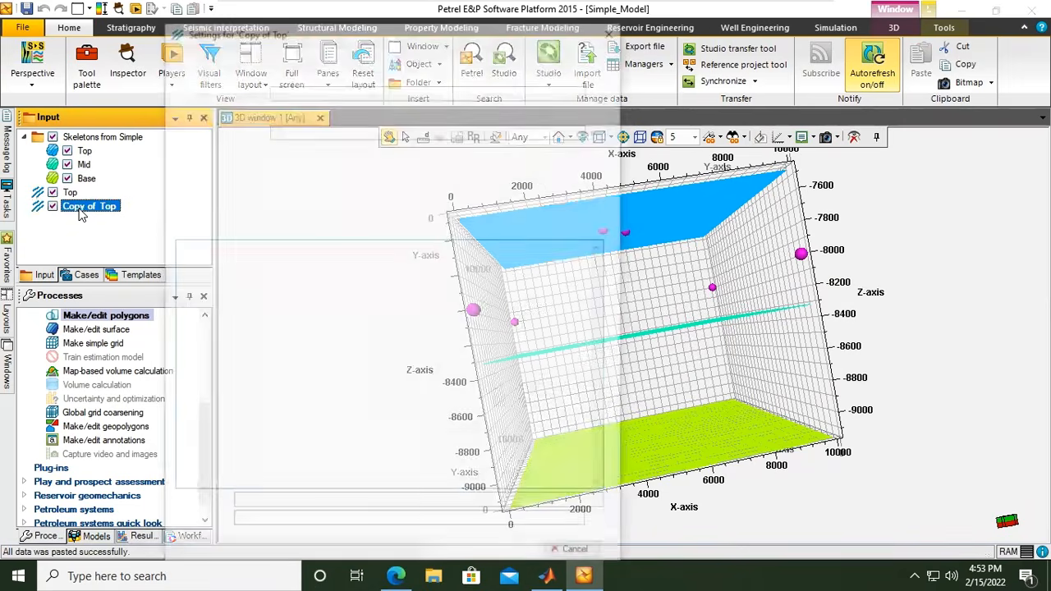
drag(316, 89, 233, 88)
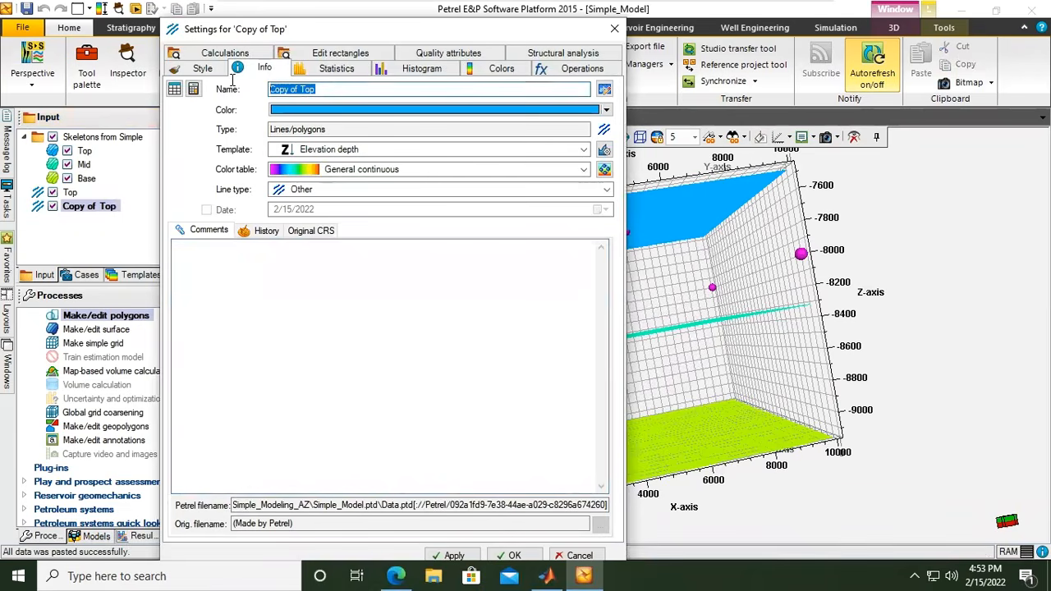
text(Base)
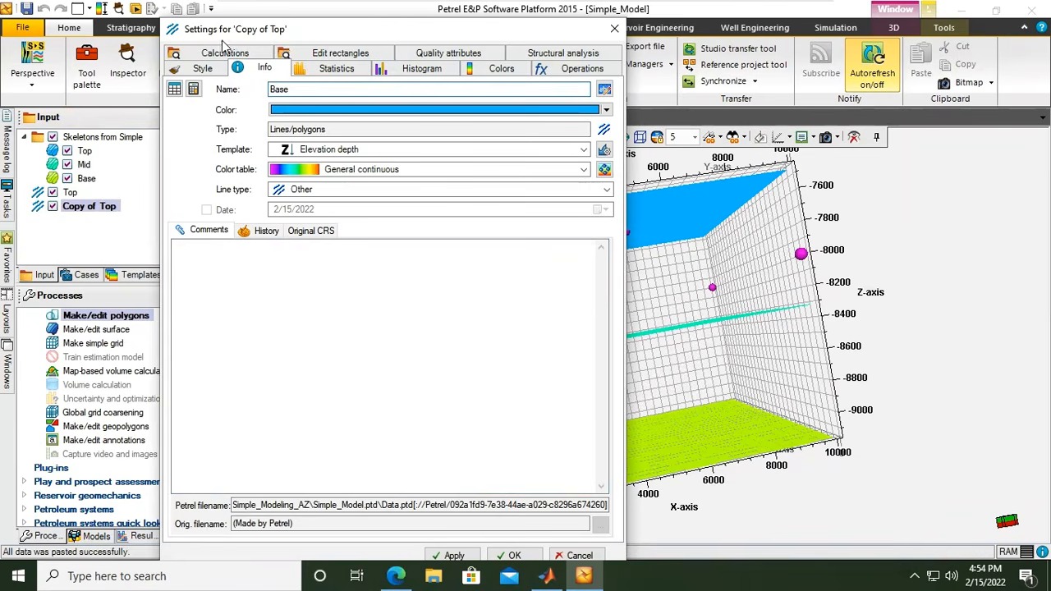
In the copied polygons' spreadsheet, set the Z of Poly 1 and Poly 3 to -9250, and accept the automatic project save
click(175, 90)
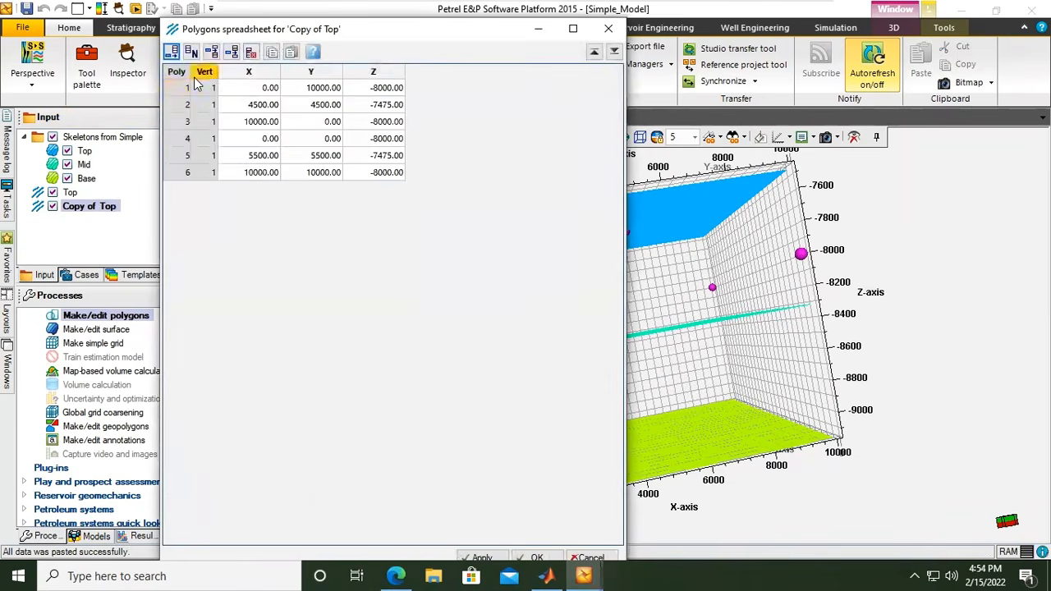
drag(320, 32, 377, 64)
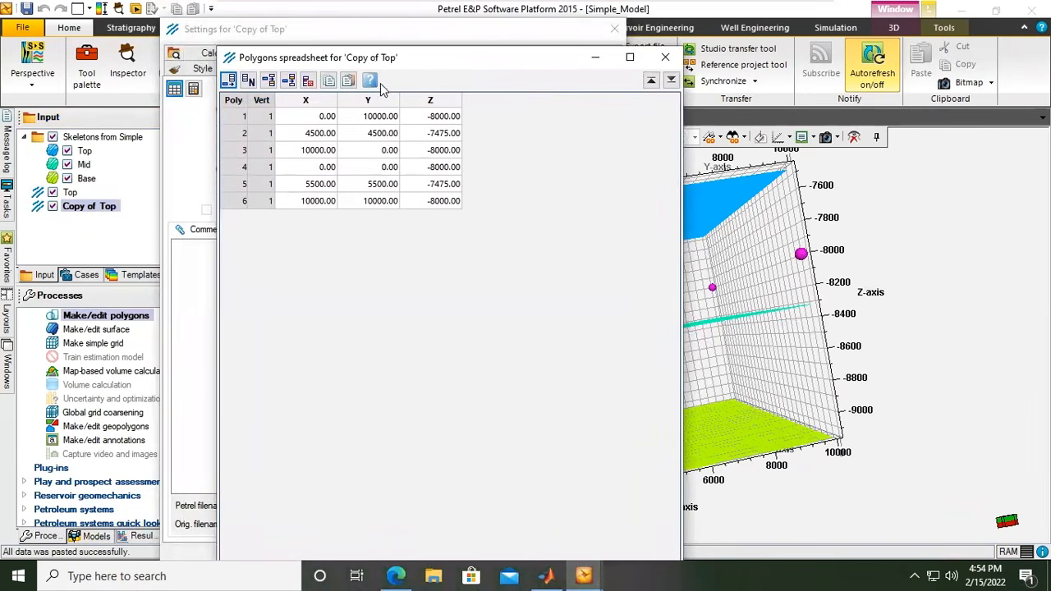
double_click(440, 120)
text(-9)
double_click(444, 151)
text(-925)
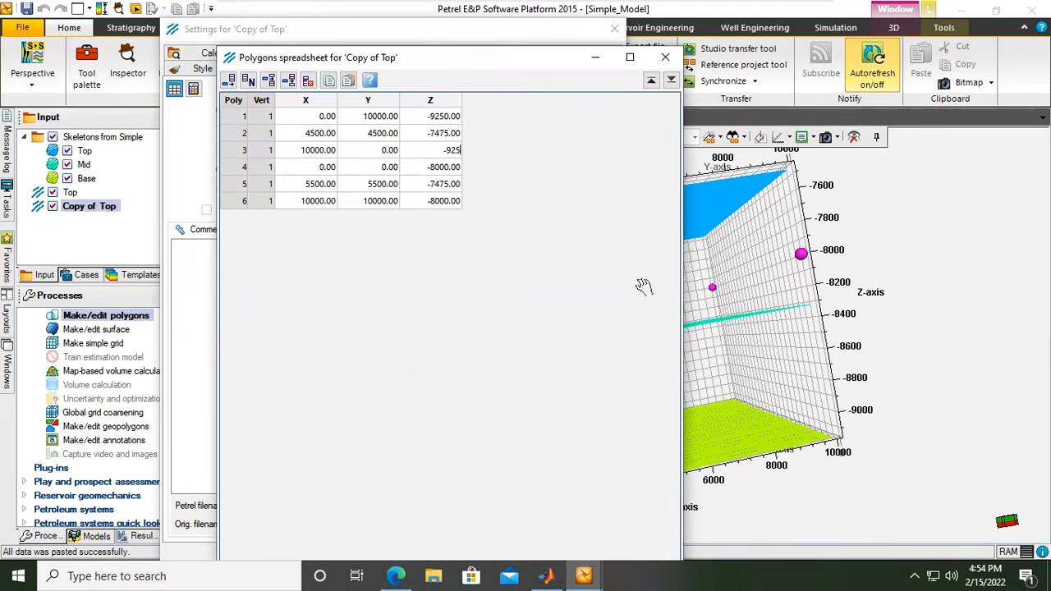
text(0)
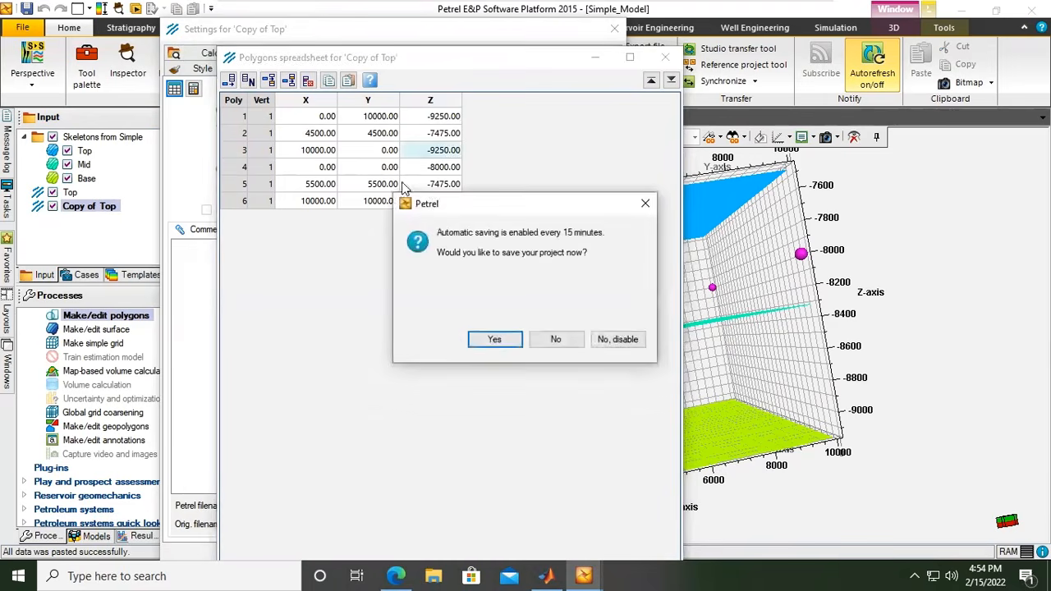
click(496, 340)
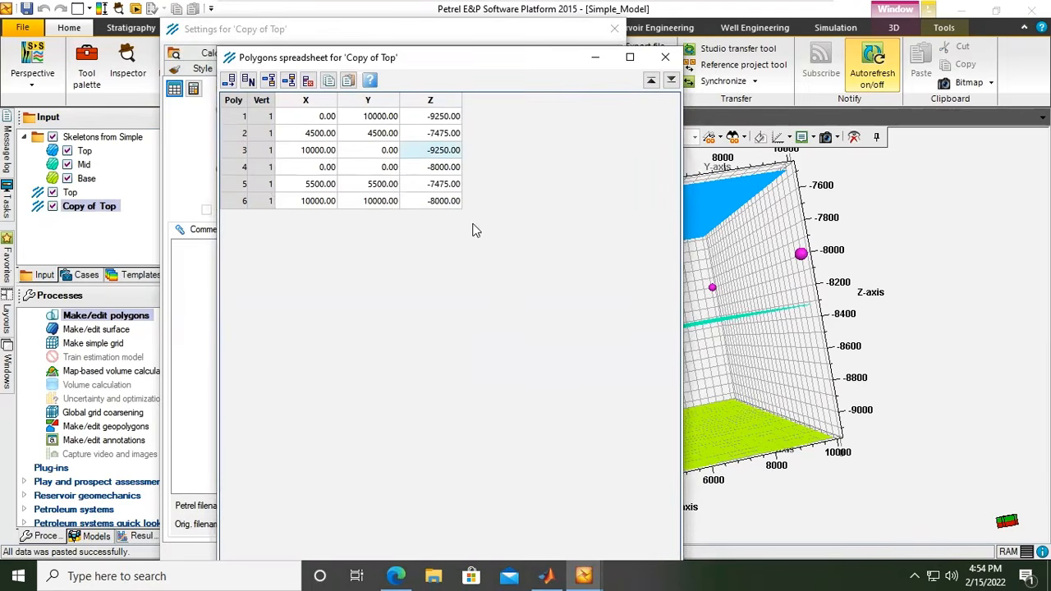
Set the Z of Poly 4 and Poly 6 to -9250 in the spreadsheet
double_click(450, 167)
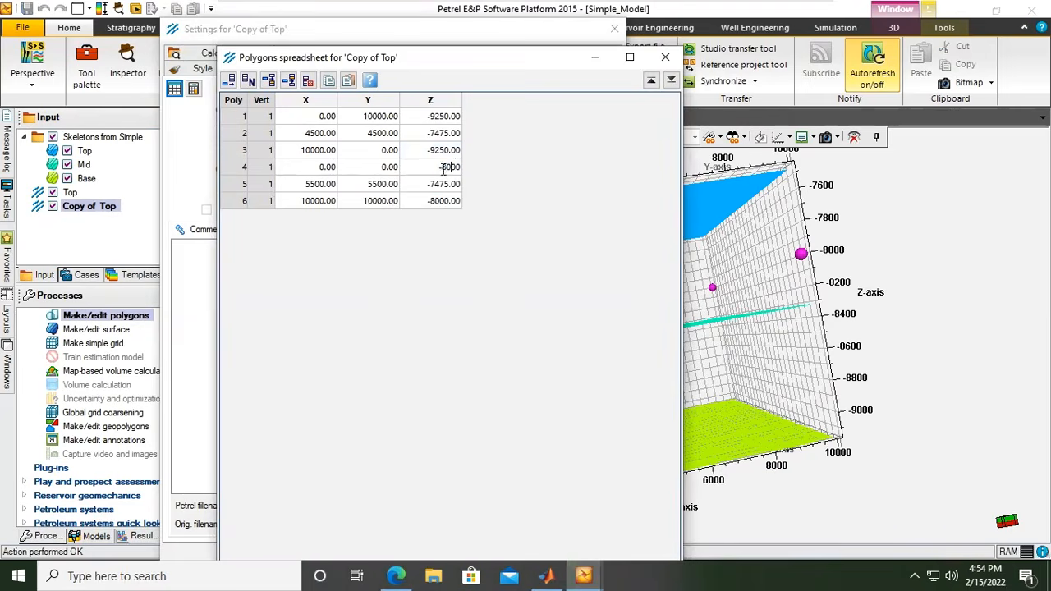
key(shift+End)
text(-)
double_click(456, 204)
text(-)
Set the Z of Poly 2 and Poly 6 to -8350, then apply and close the spreadsheet
double_click(447, 136)
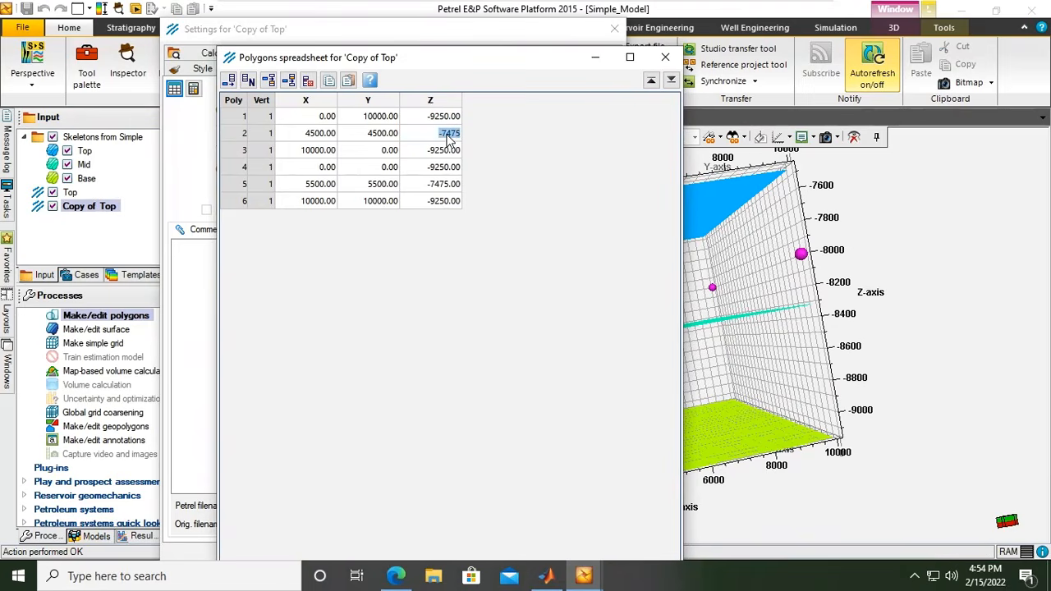
text(-8350)
double_click(450, 204)
text(-8)
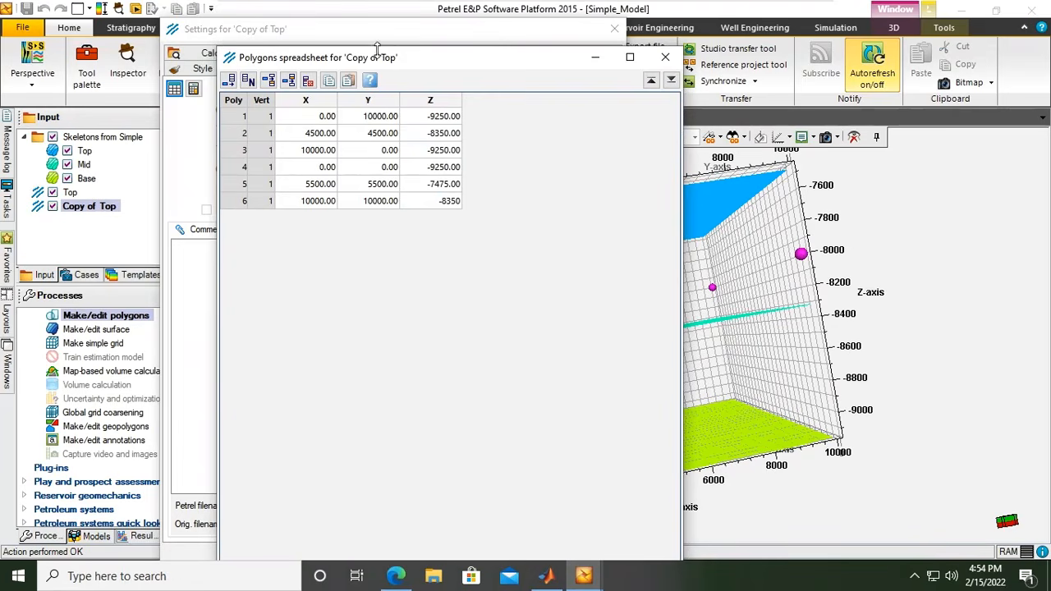
drag(387, 54, 367, 35)
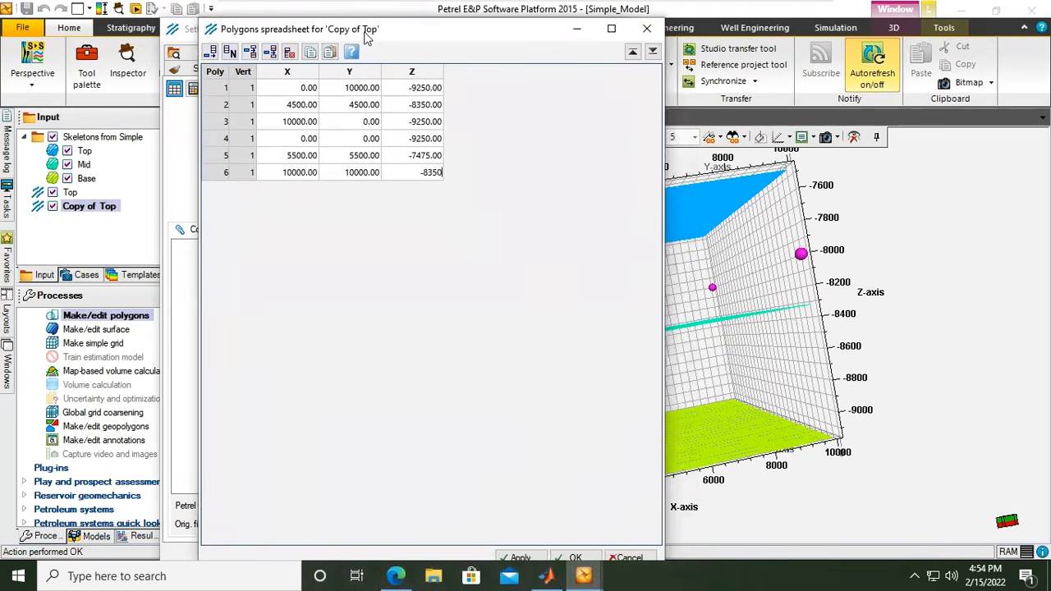
click(516, 558)
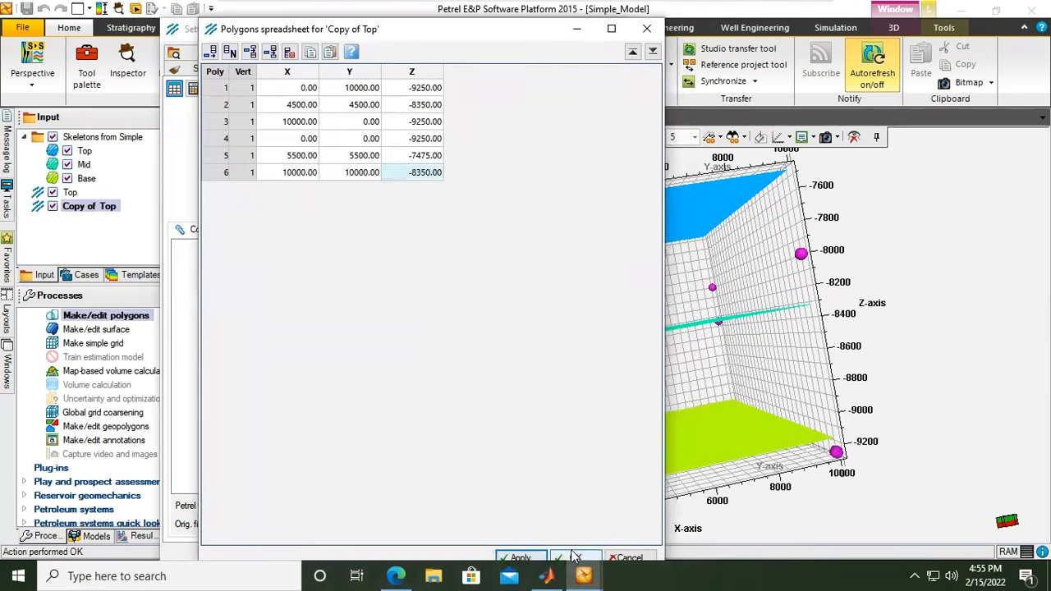
click(574, 558)
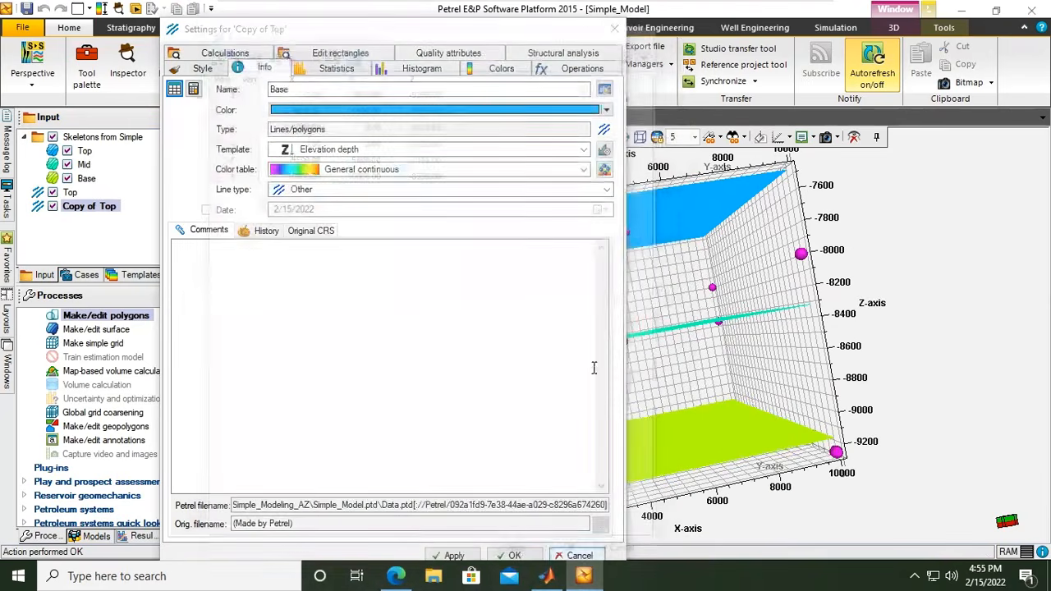
Check the copied polygons' style, close their settings and inspect the point positions from several angles in the 3D window
click(202, 68)
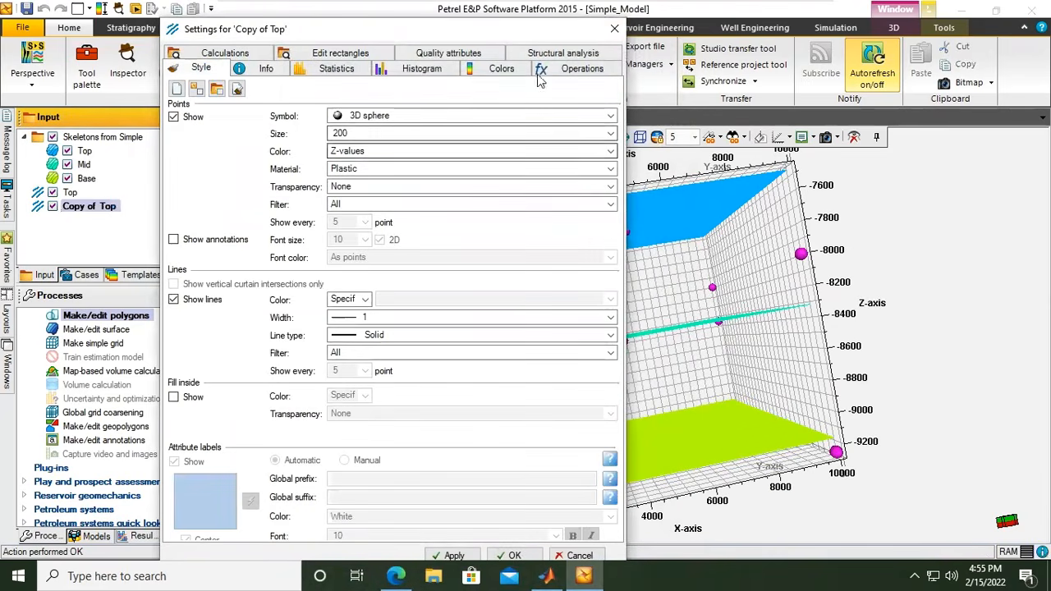
click(614, 29)
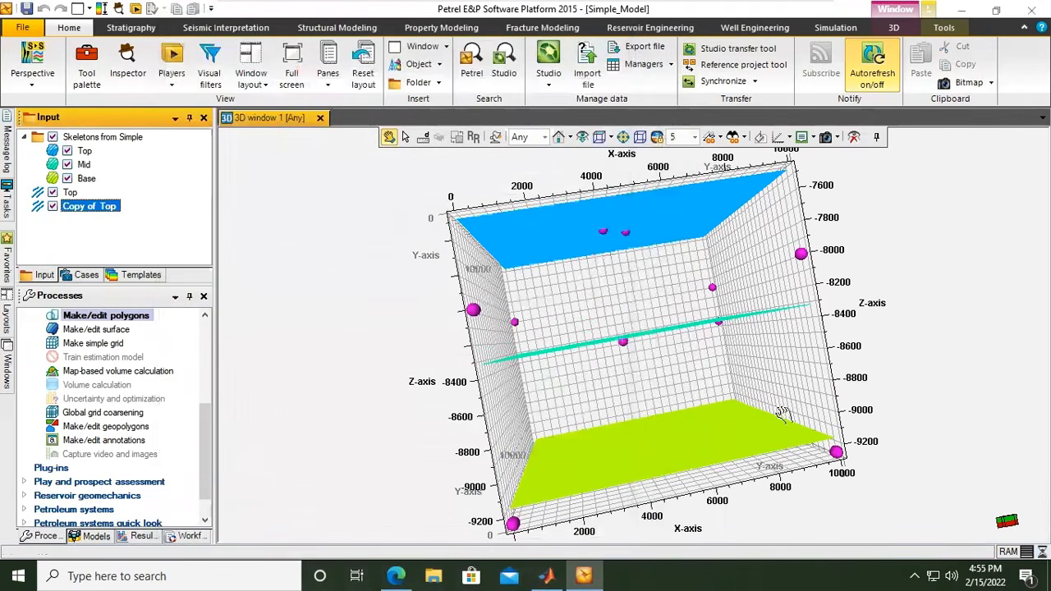
drag(568, 288, 594, 275)
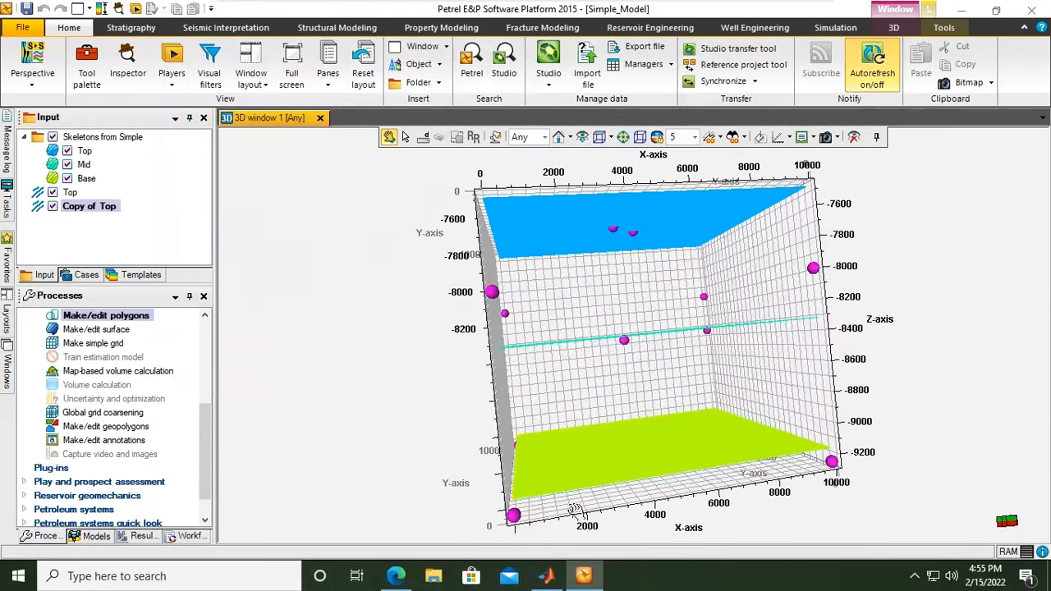
drag(363, 355, 335, 342)
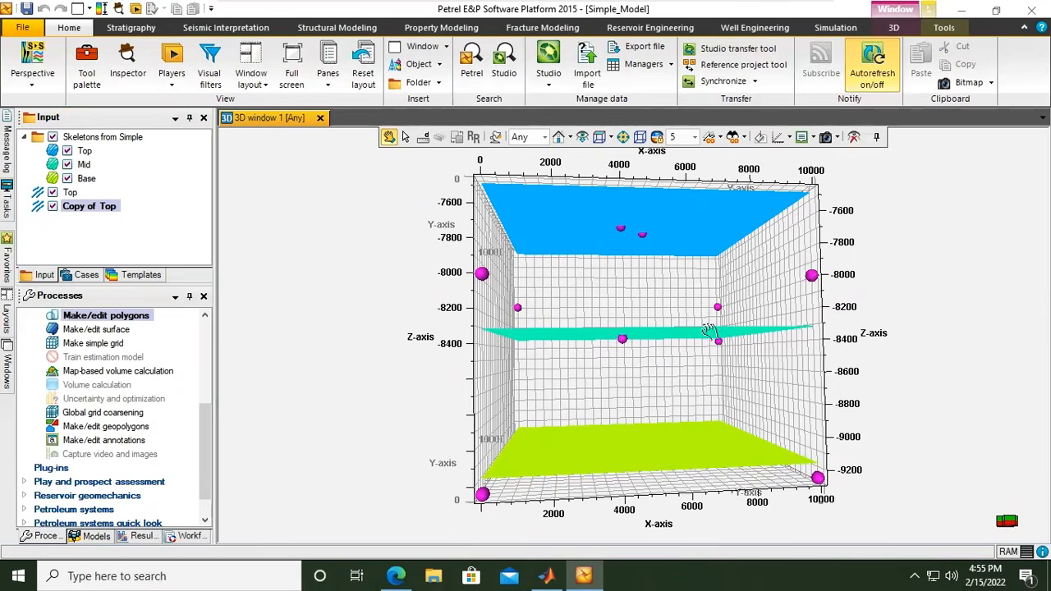
click(205, 423)
scroll(208, 418, up, 1)
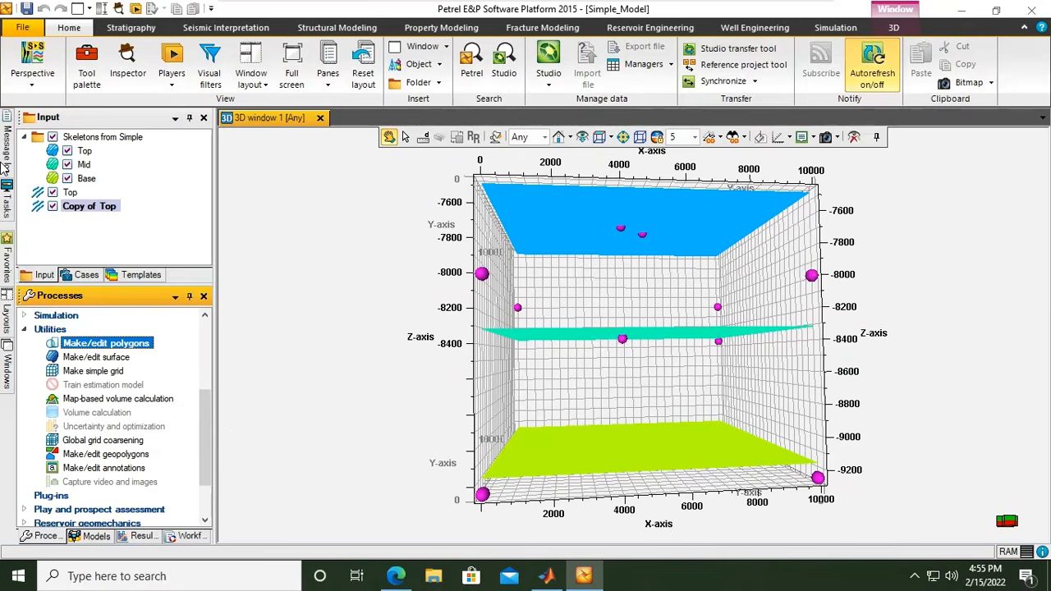
Rename the Copy of Top polygons as Base, apply the change and close the settings
double_click(90, 206)
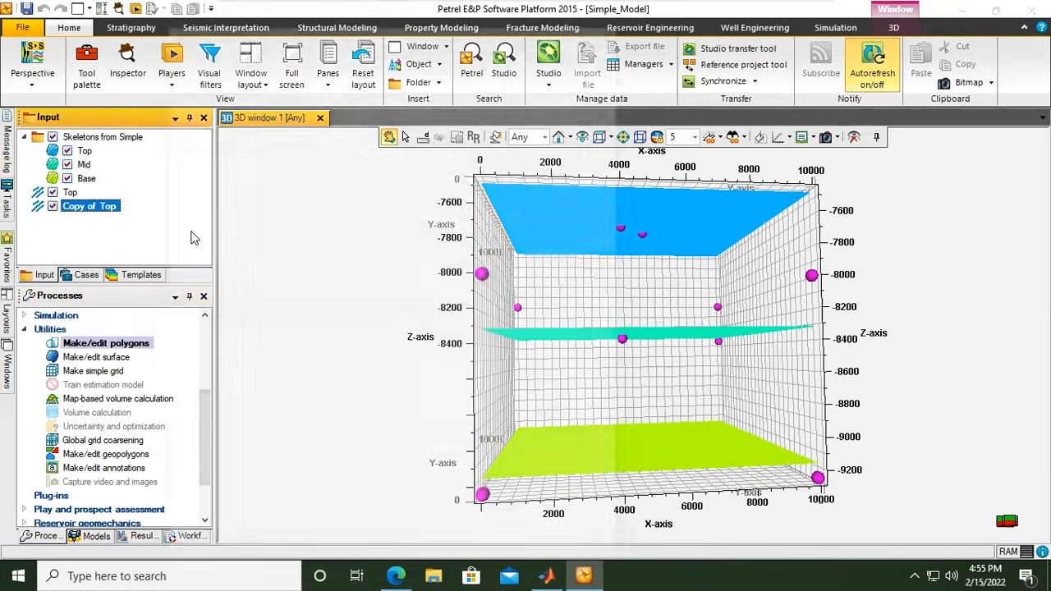
click(266, 69)
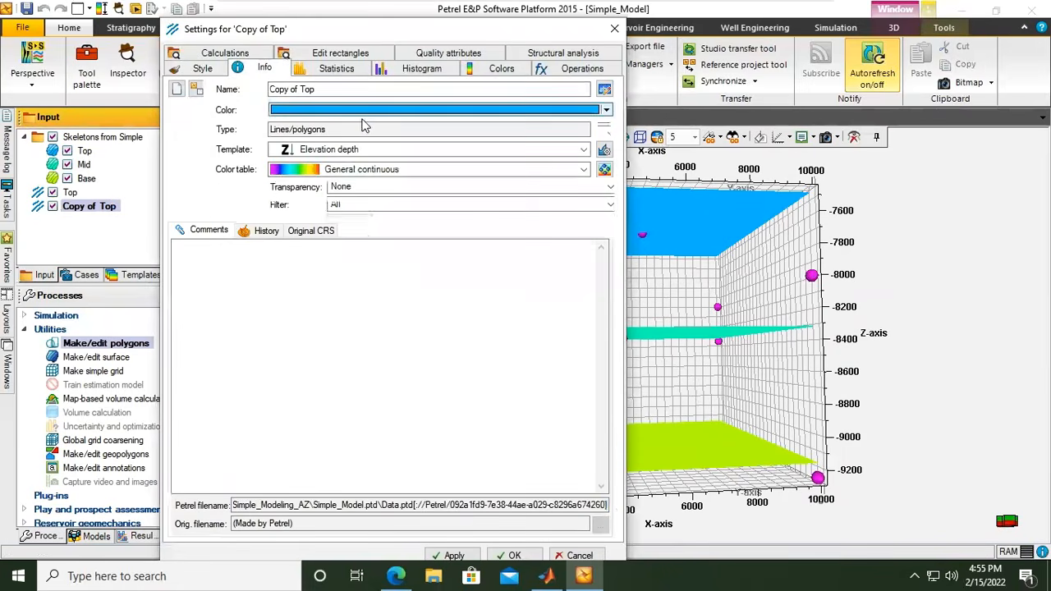
key(ctrl+a)
text(B)
click(459, 555)
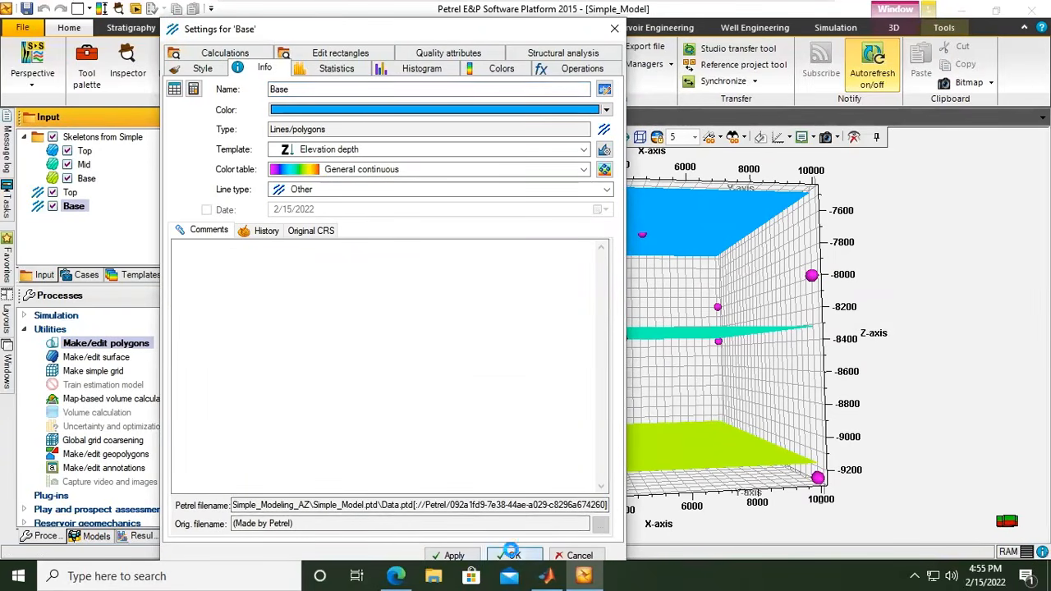
click(508, 556)
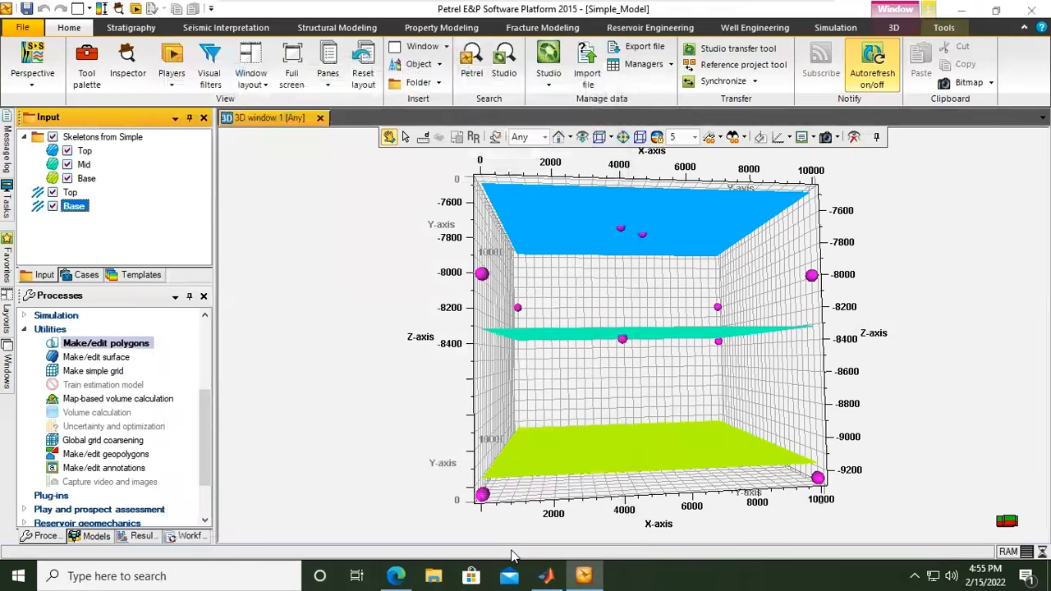
Start Make/edit surface and set the Top surface from the Skeletons from Simple folder as the main input
click(97, 357)
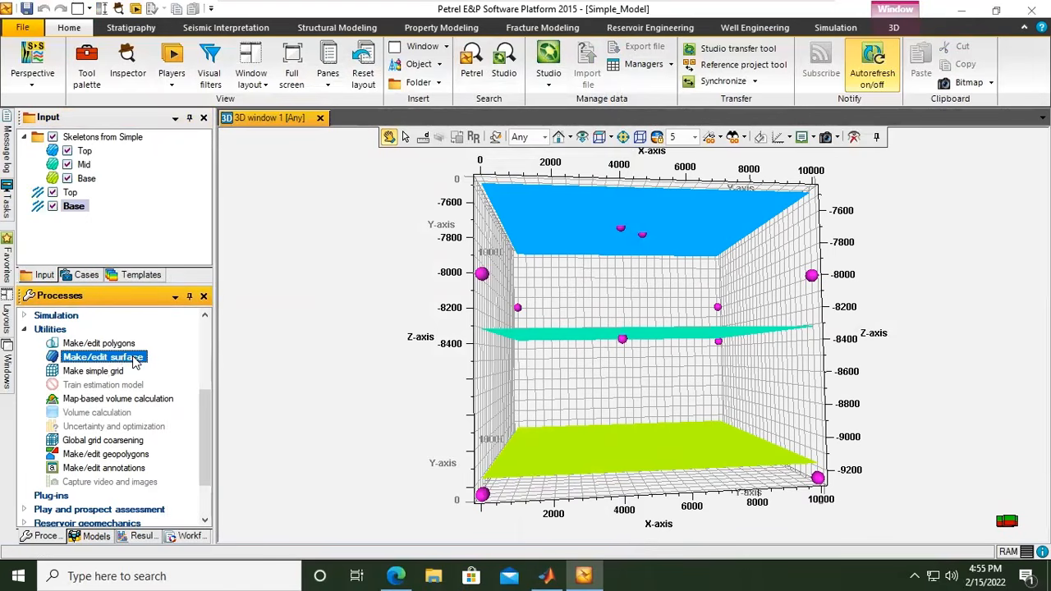
double_click(134, 360)
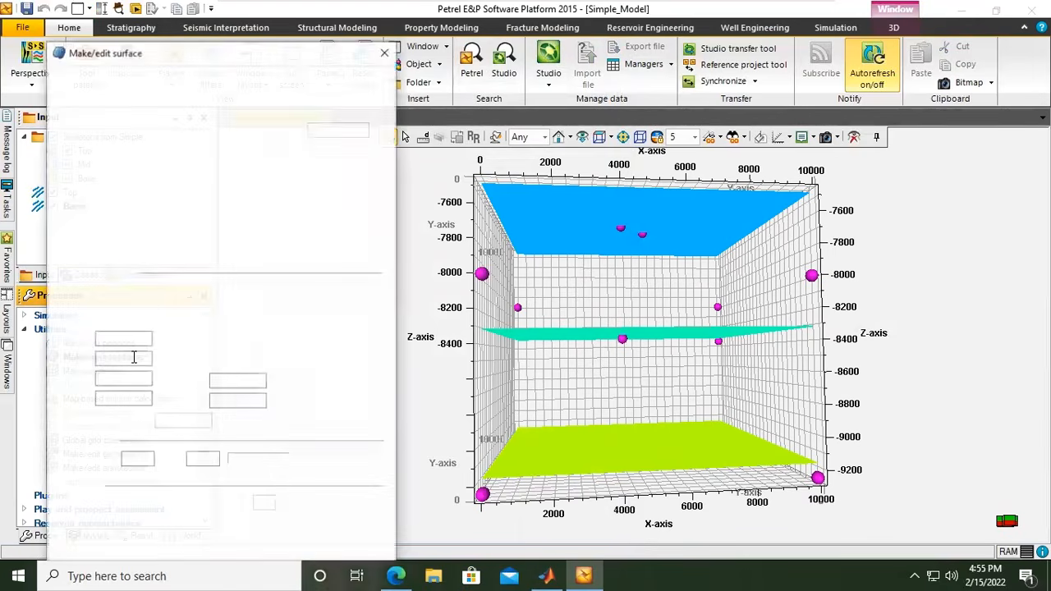
drag(203, 53, 449, 61)
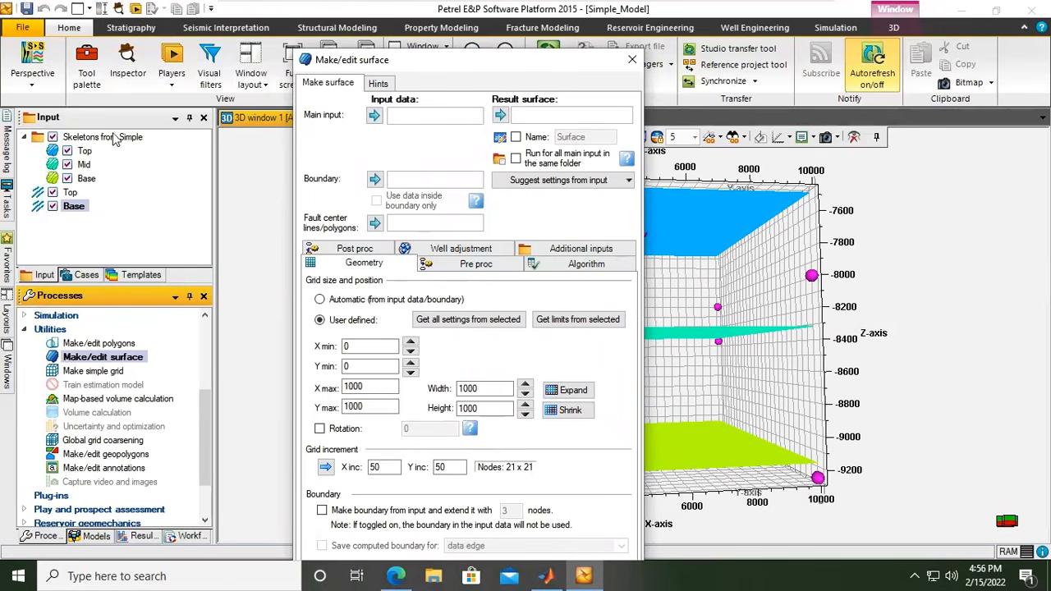
click(86, 152)
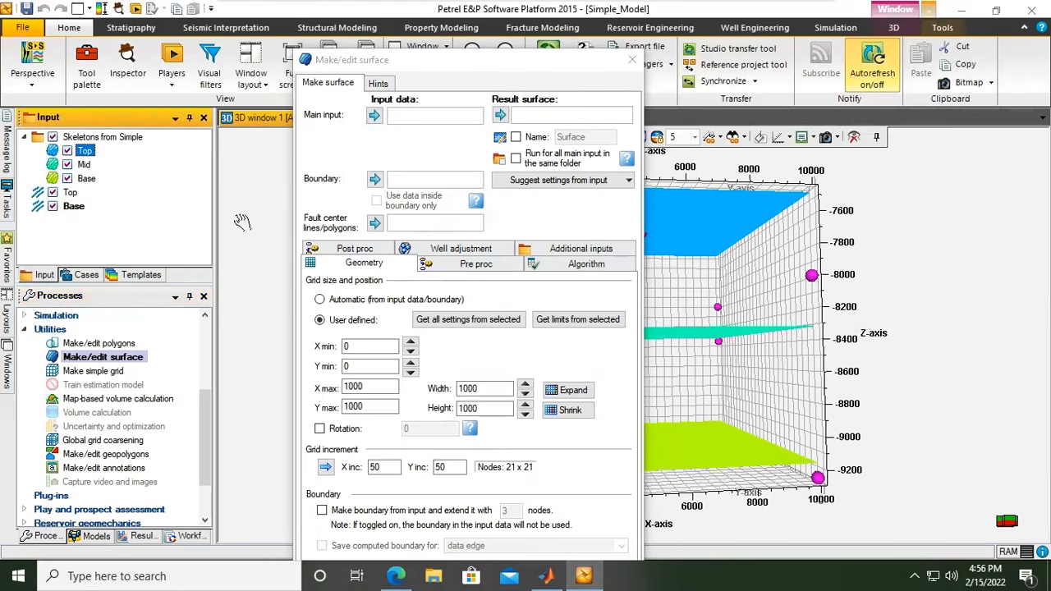
click(374, 116)
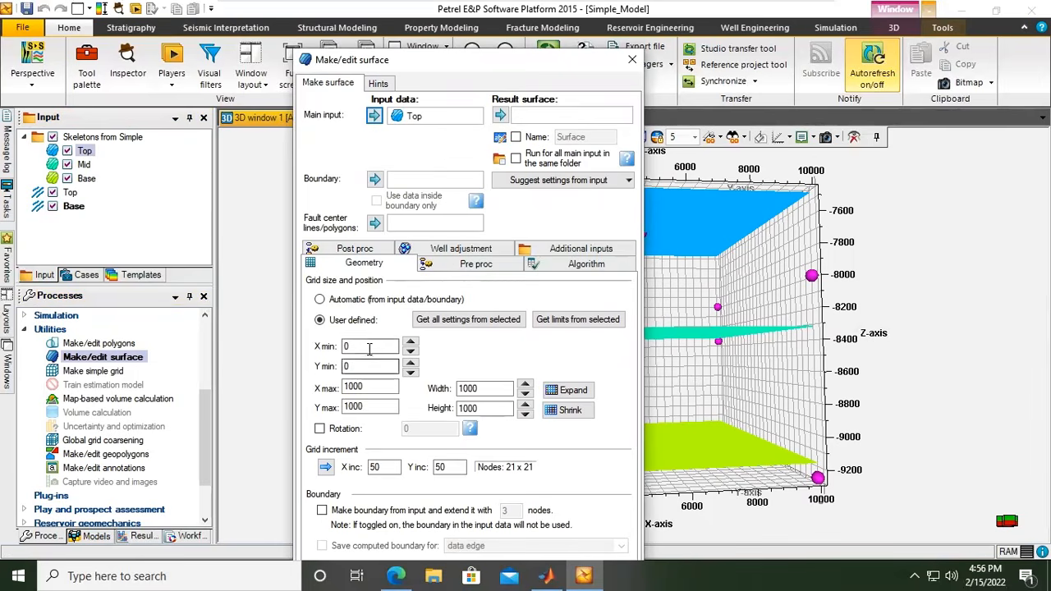
Take the surface's grid limits from the Top polygons, giving a 10000 by 10000 extent from 0, 0
click(72, 197)
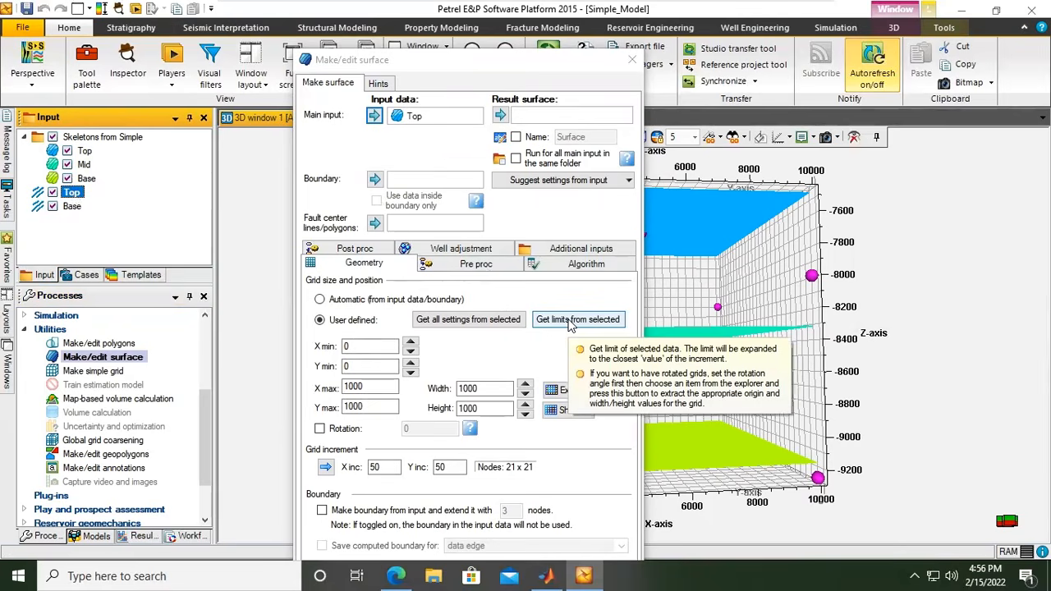
click(593, 323)
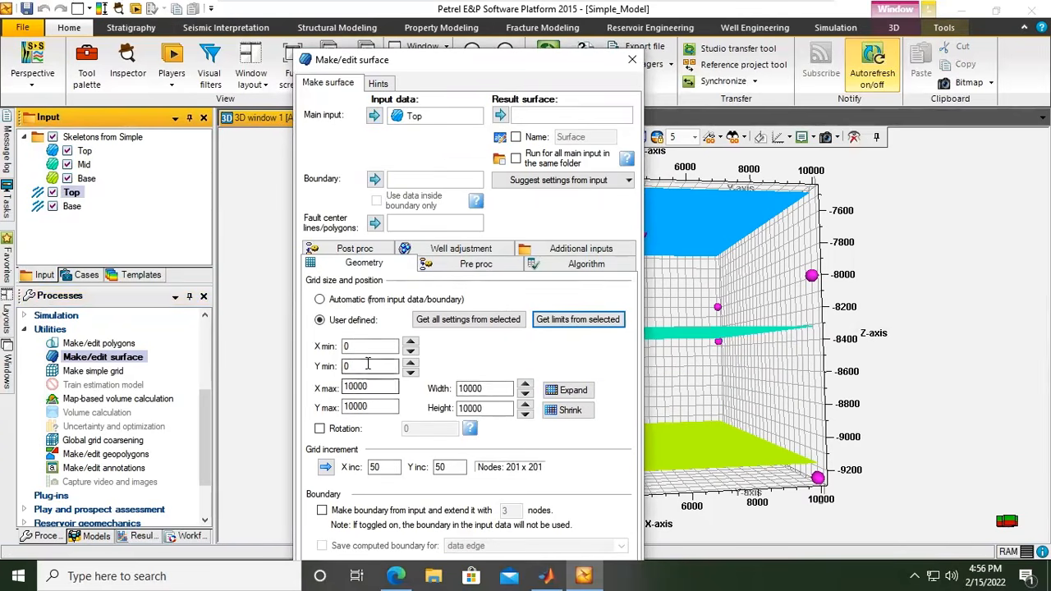
click(370, 385)
click(388, 407)
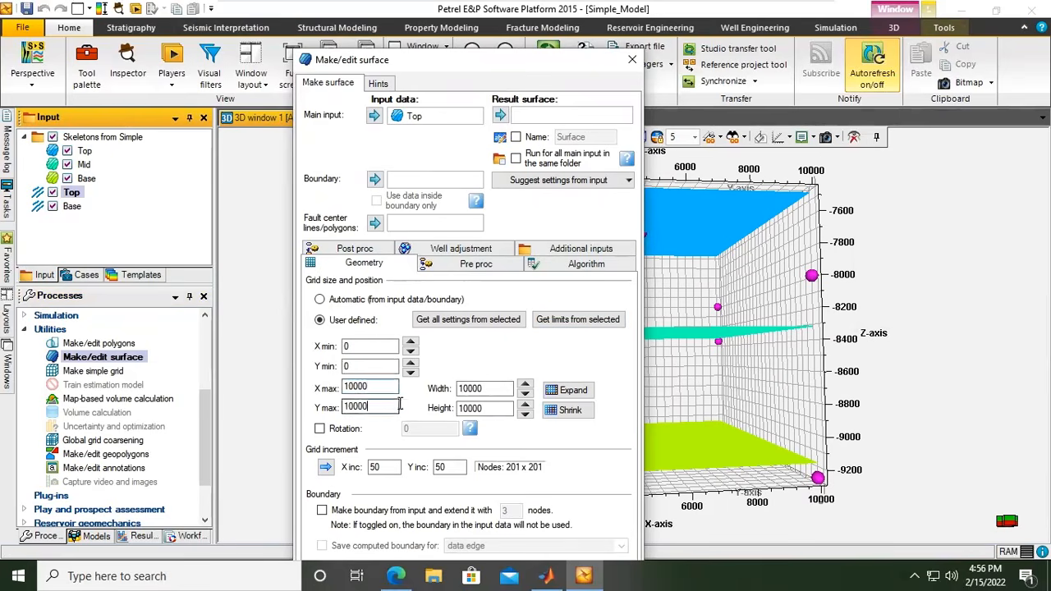
click(493, 406)
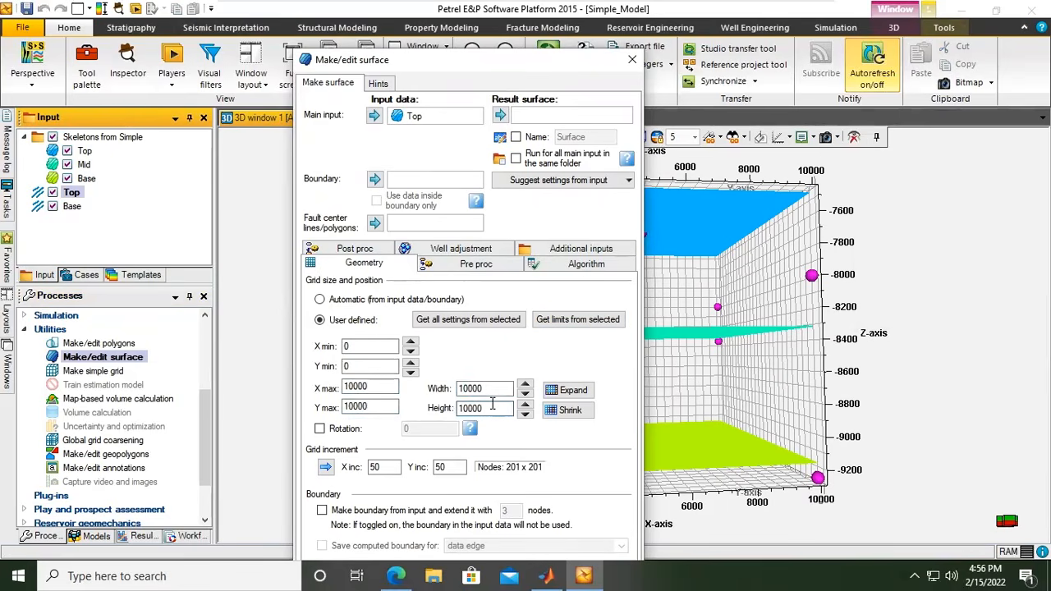
Generate the Top surface with 50 by 50 grid increments and close the surface dialog
drag(472, 67, 474, 28)
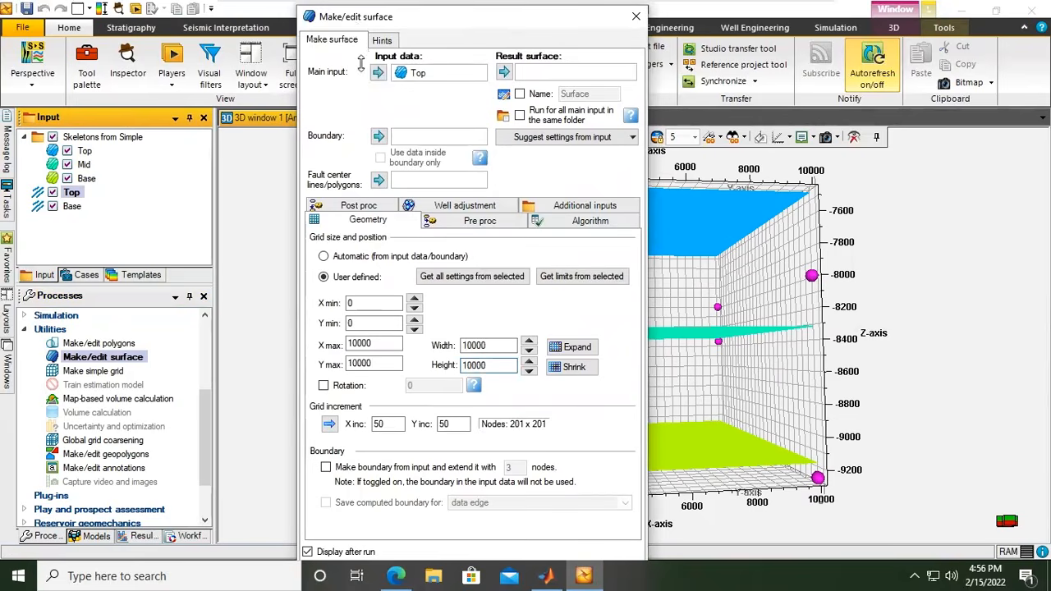
drag(372, 27, 166, 24)
click(273, 541)
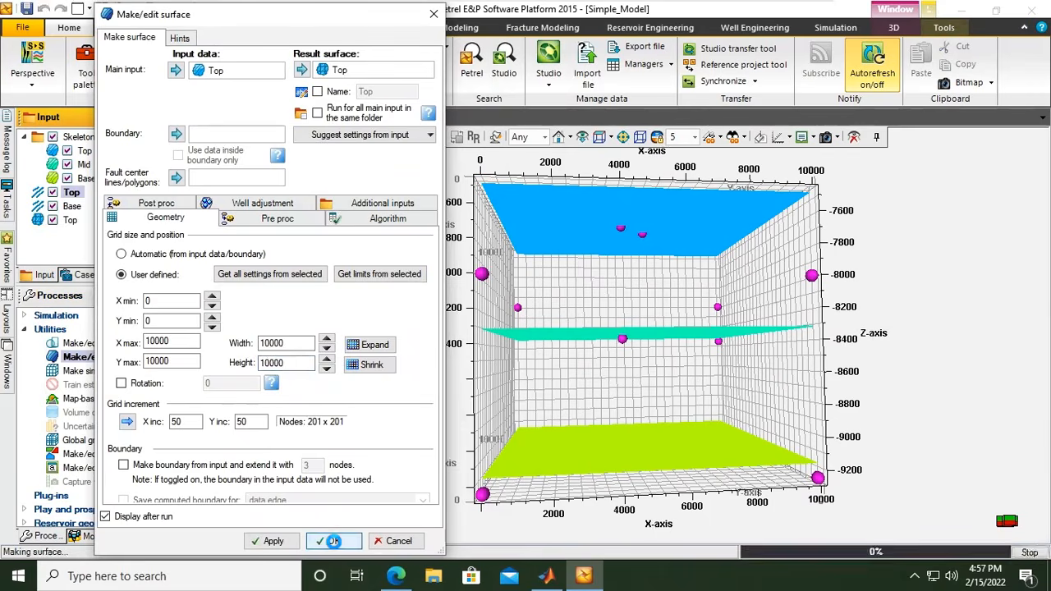
click(334, 541)
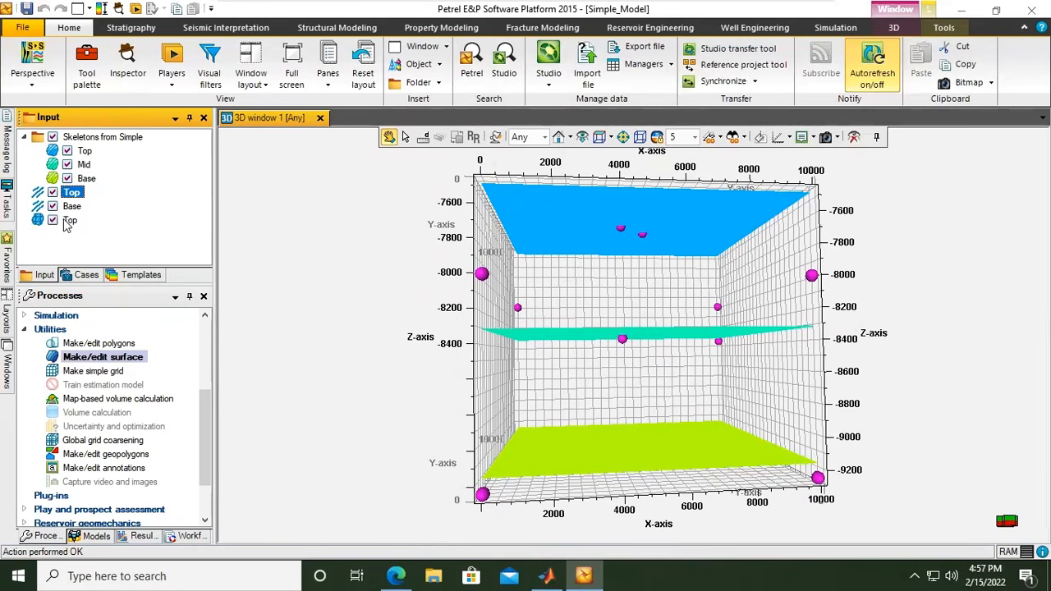
Reopen Make/edit surface and clear the main input and result surface, dismissing the settings reset
double_click(104, 359)
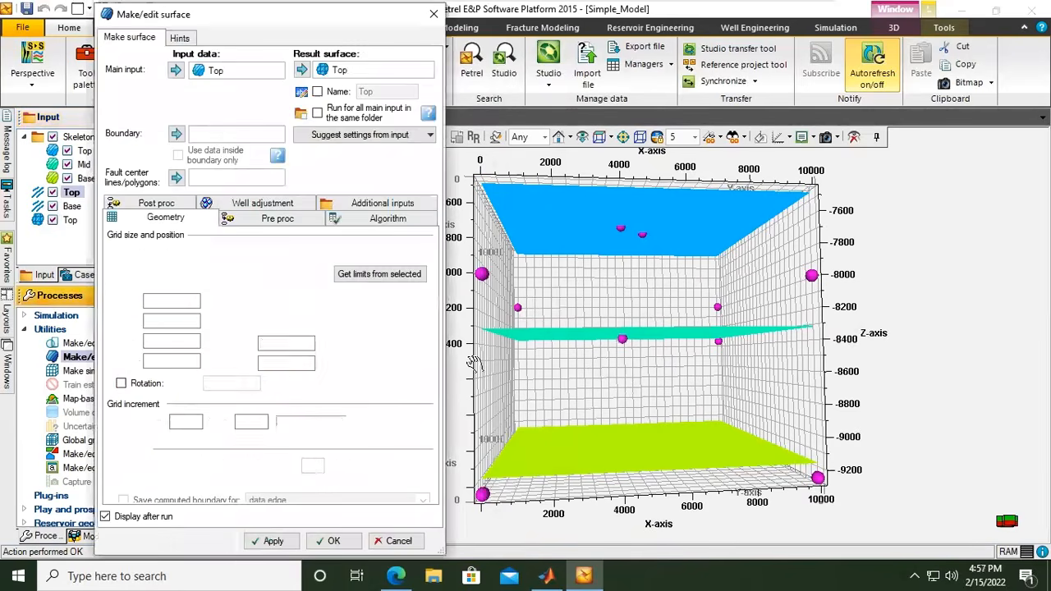
click(351, 74)
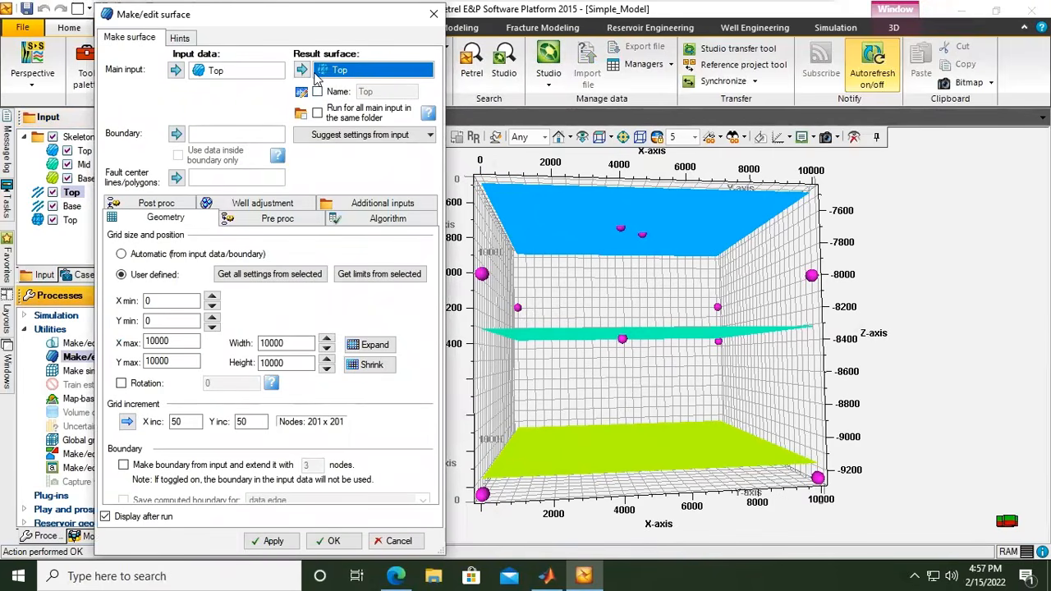
click(252, 74)
key(Delete)
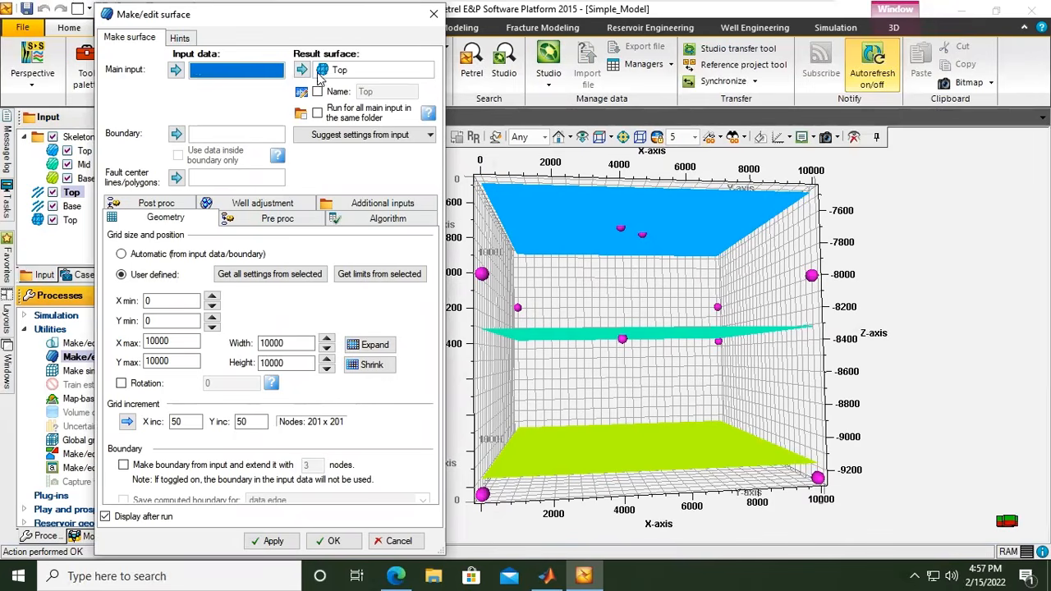
click(328, 74)
right_click(328, 75)
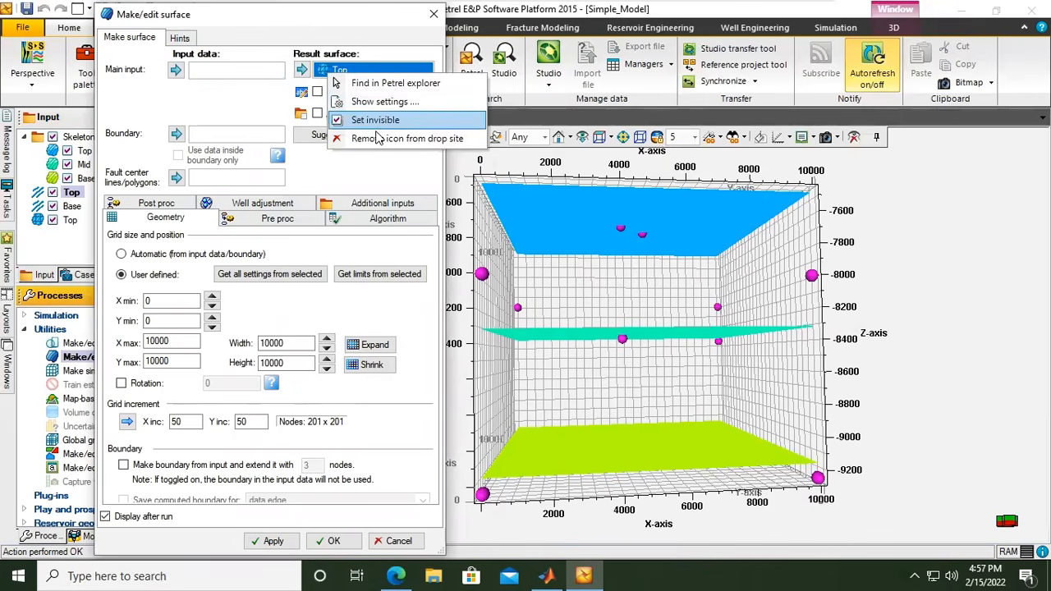
click(378, 138)
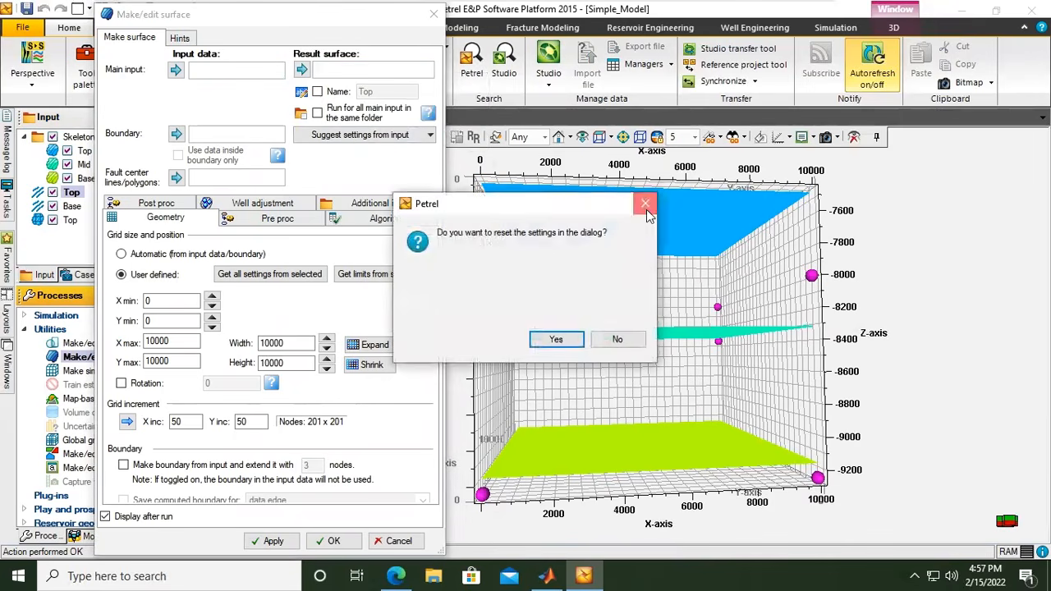
click(641, 207)
Set the Base surface from the Skeletons from Simple folder as the main input
drag(273, 26, 351, 75)
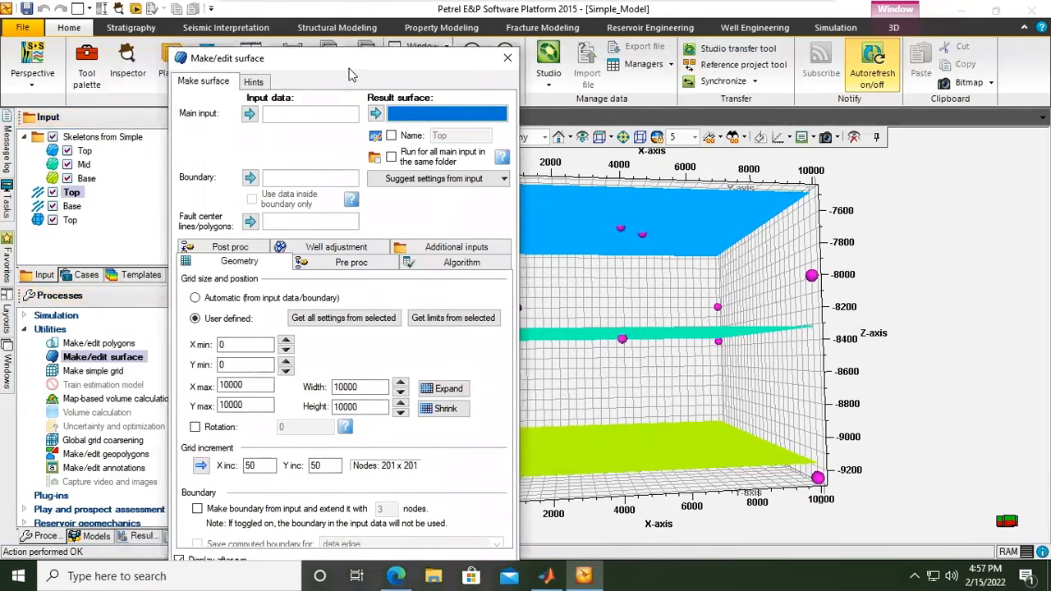
click(87, 179)
drag(312, 69, 354, 75)
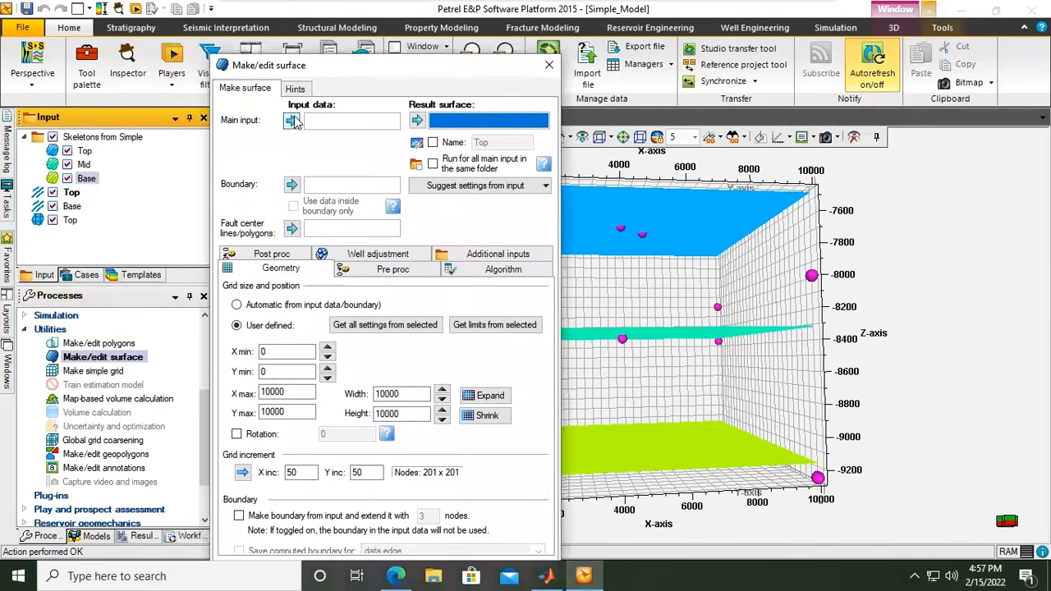
click(292, 120)
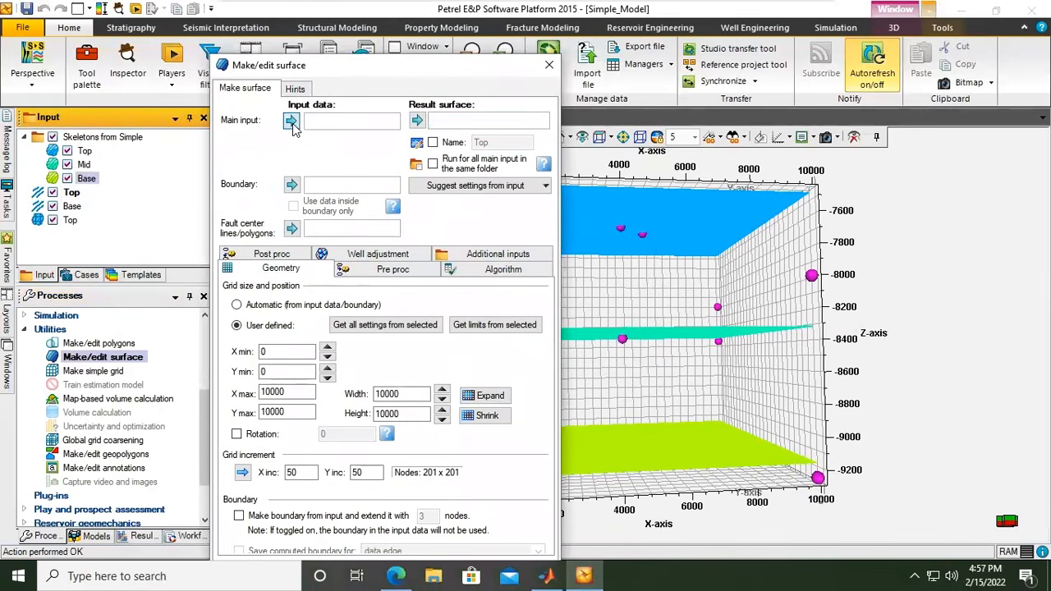
Take the grid limits from the Base polygons, then generate the Base surface and close the dialog
click(73, 206)
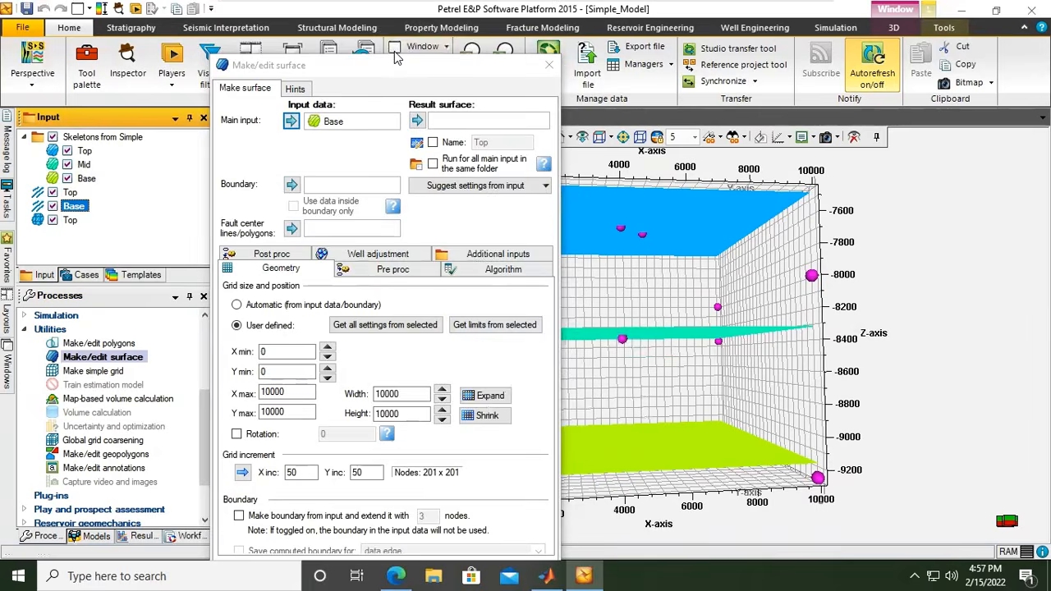
drag(389, 73, 396, 45)
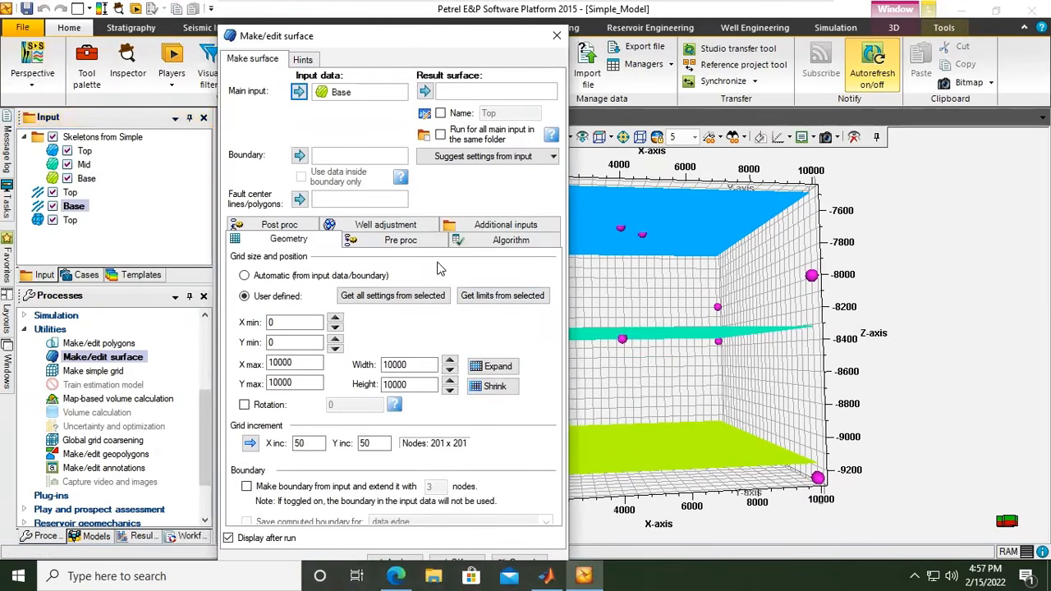
click(485, 301)
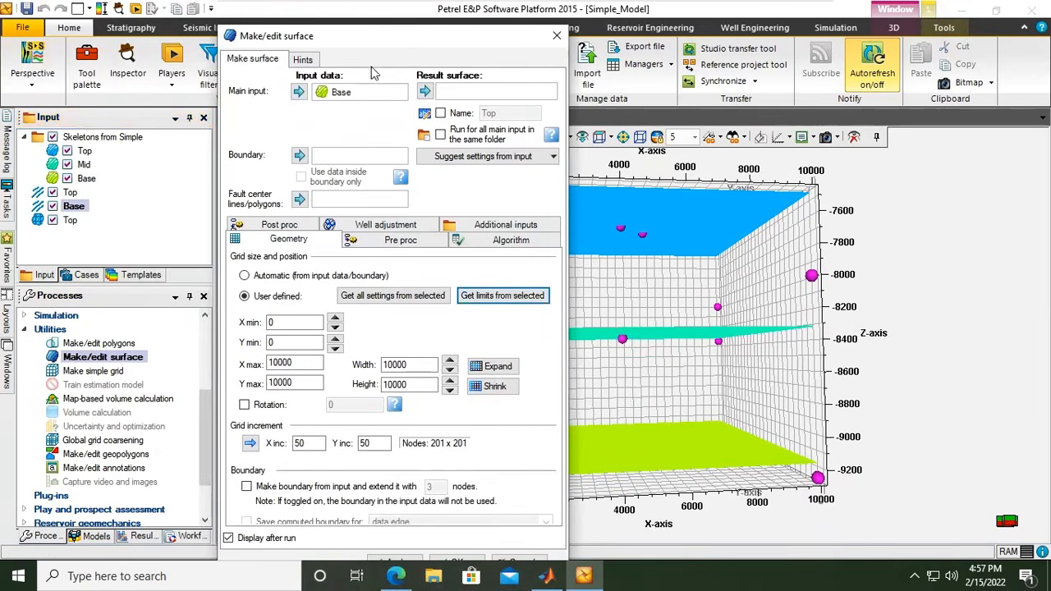
drag(358, 36, 353, 18)
click(403, 545)
click(451, 545)
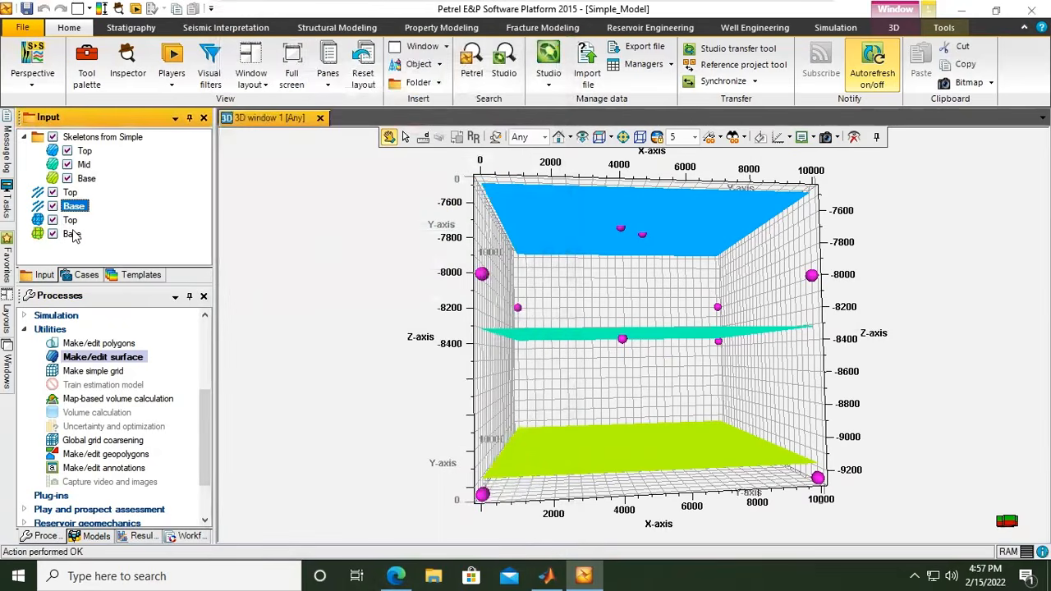
Hide the Skeletons from Simple surfaces and the Top and Base polygons, showing only the two new surfaces in the 3D window
click(71, 220)
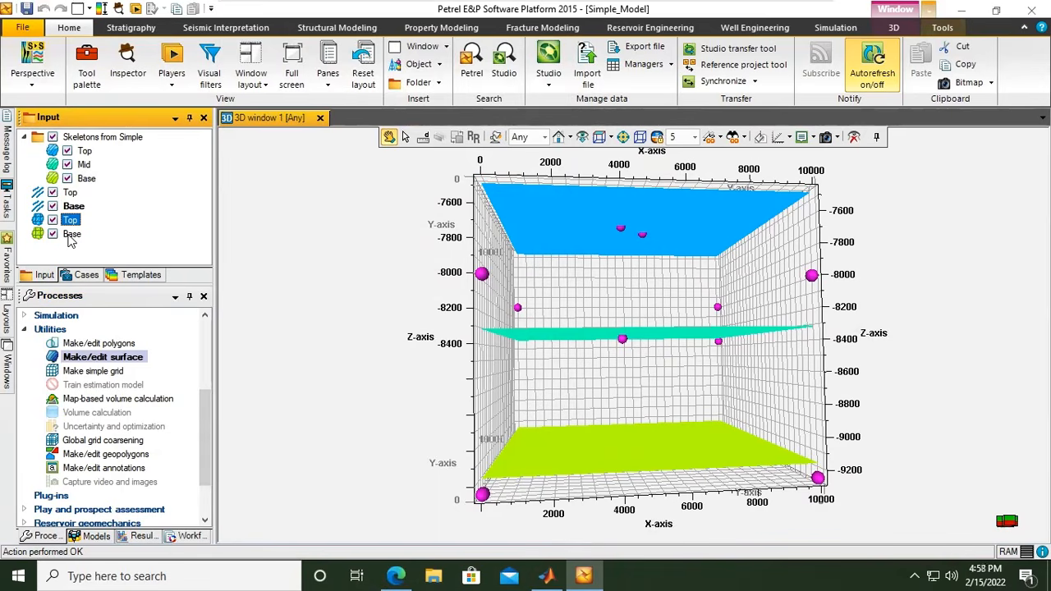
click(71, 235)
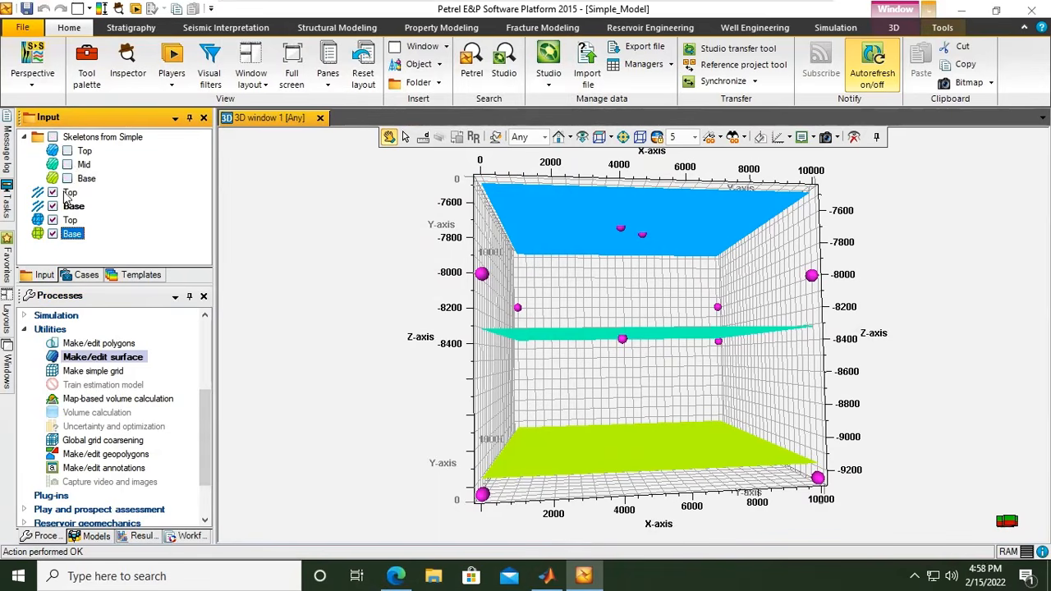
click(52, 192)
click(52, 206)
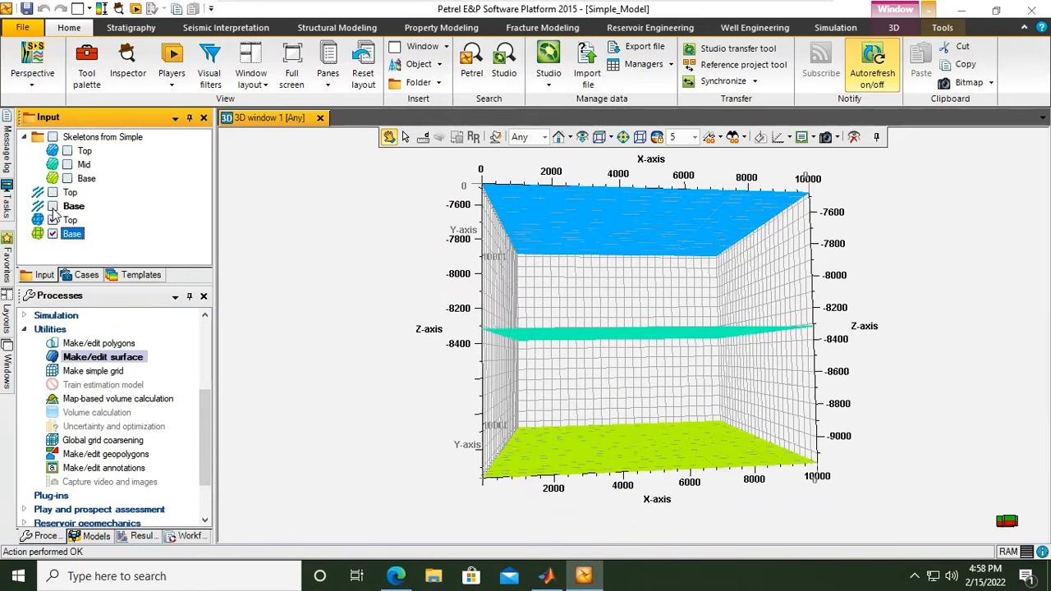
drag(734, 302, 717, 298)
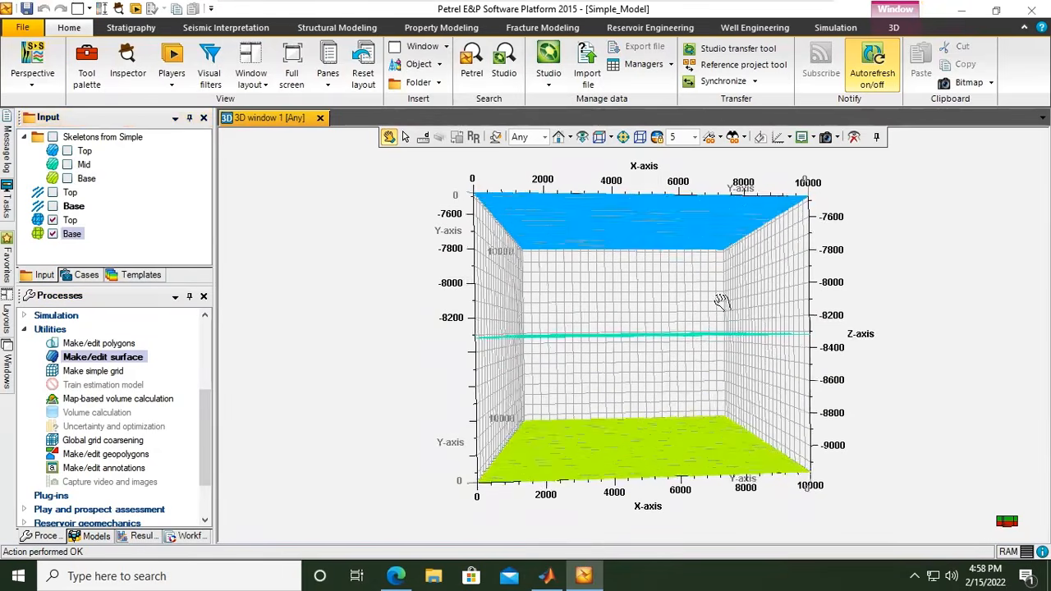
Try to rename the new Top surface as Top Surface in its settings and browse its colour choices
click(70, 220)
double_click(71, 221)
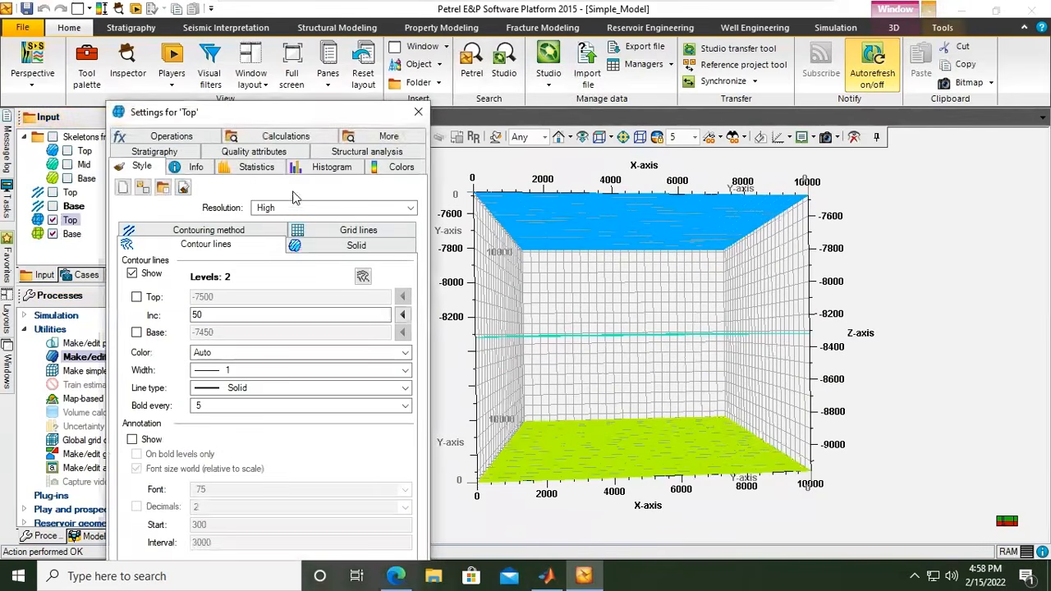
click(195, 166)
drag(255, 115, 355, 84)
click(370, 158)
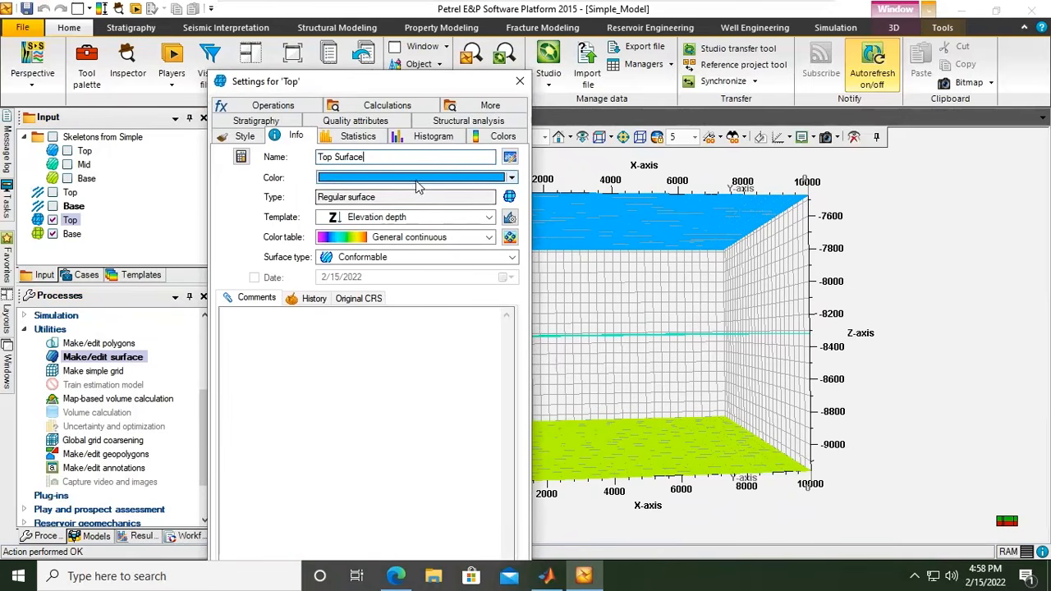
click(513, 179)
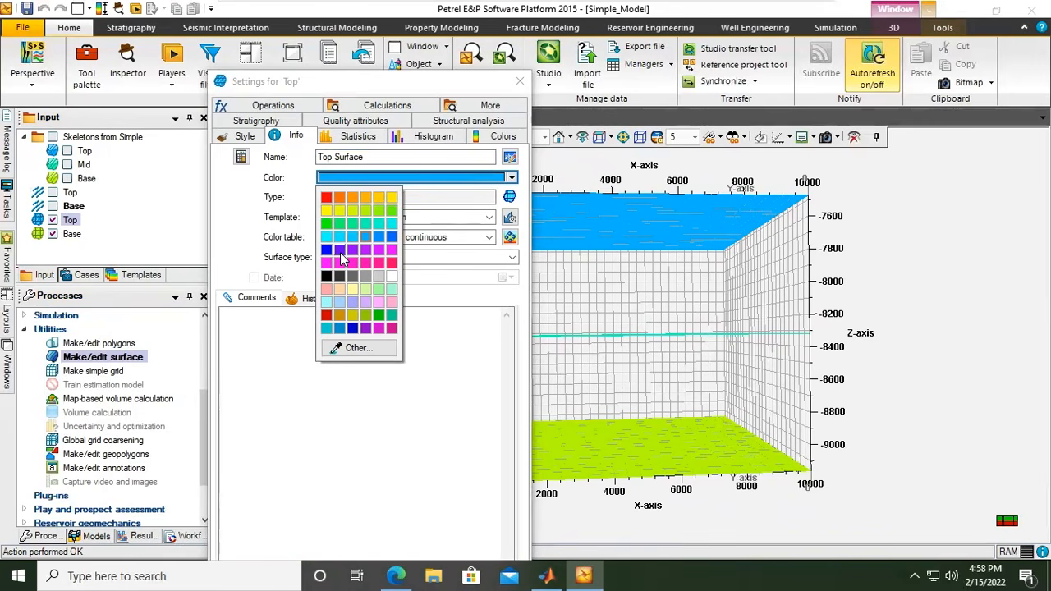
click(435, 359)
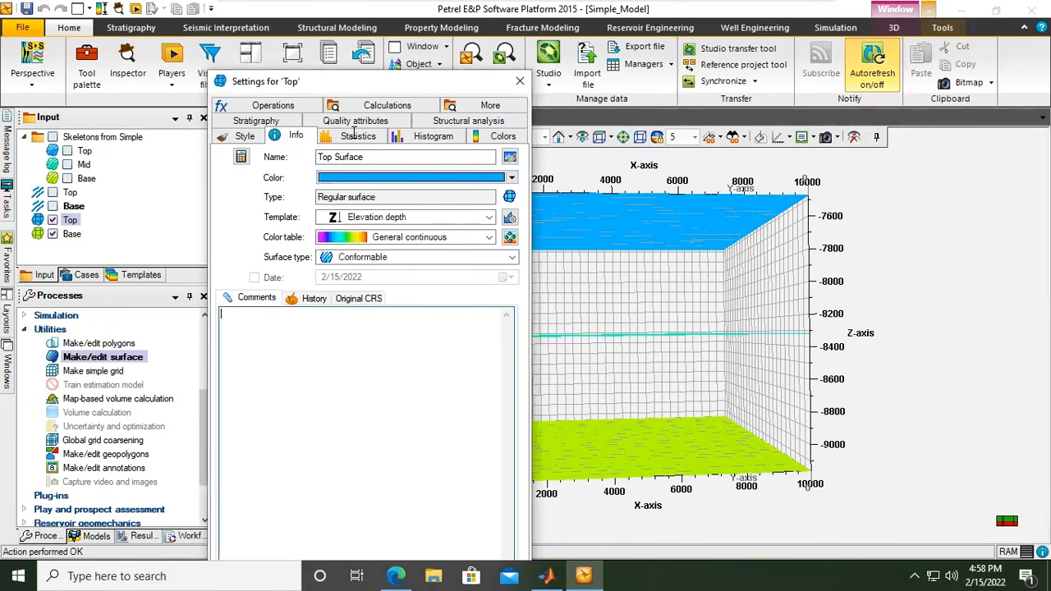
drag(367, 85, 385, 63)
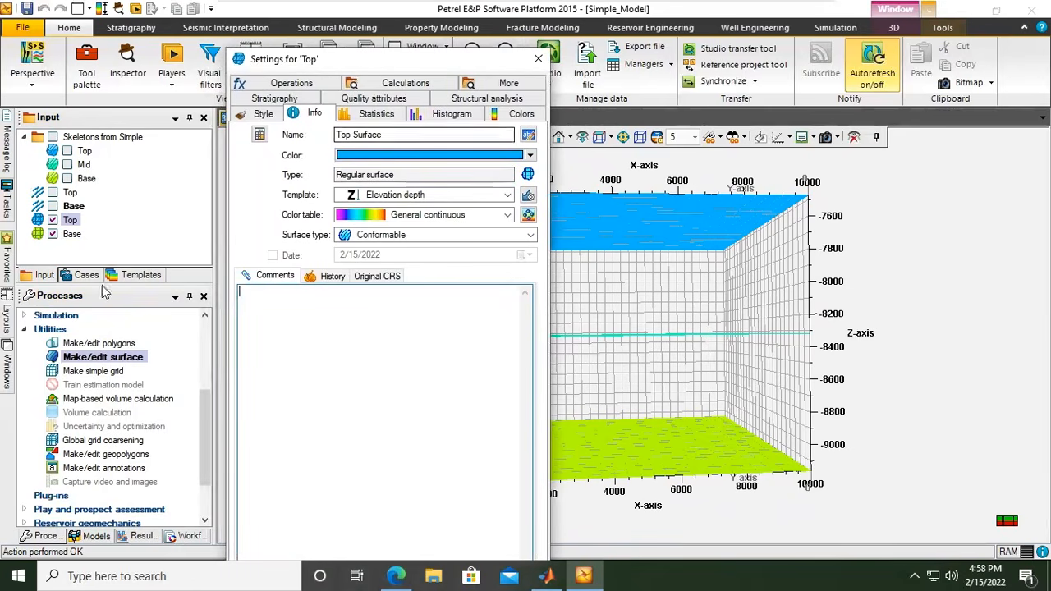
click(96, 537)
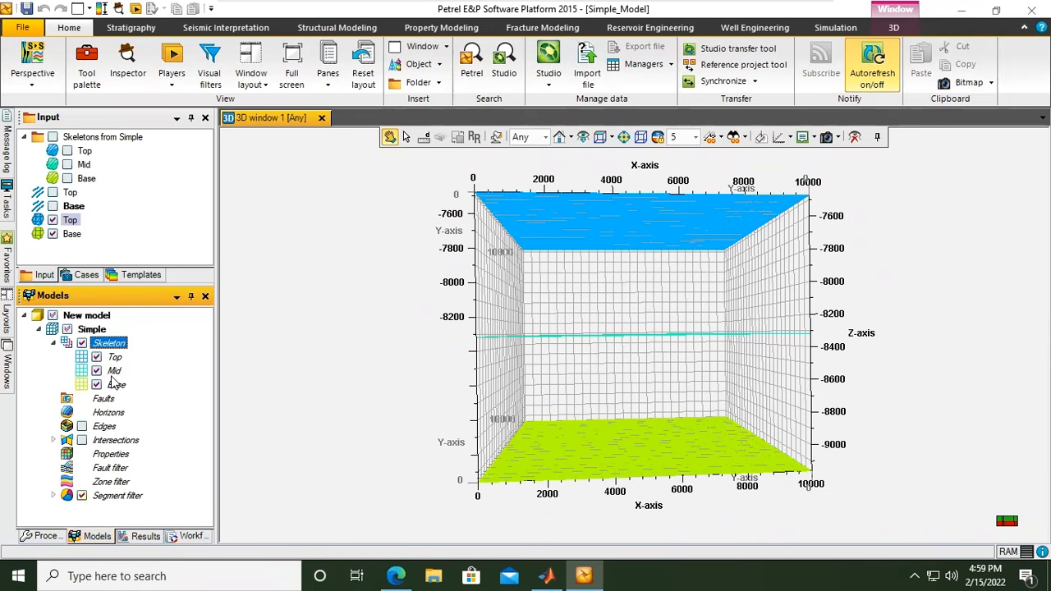
click(46, 535)
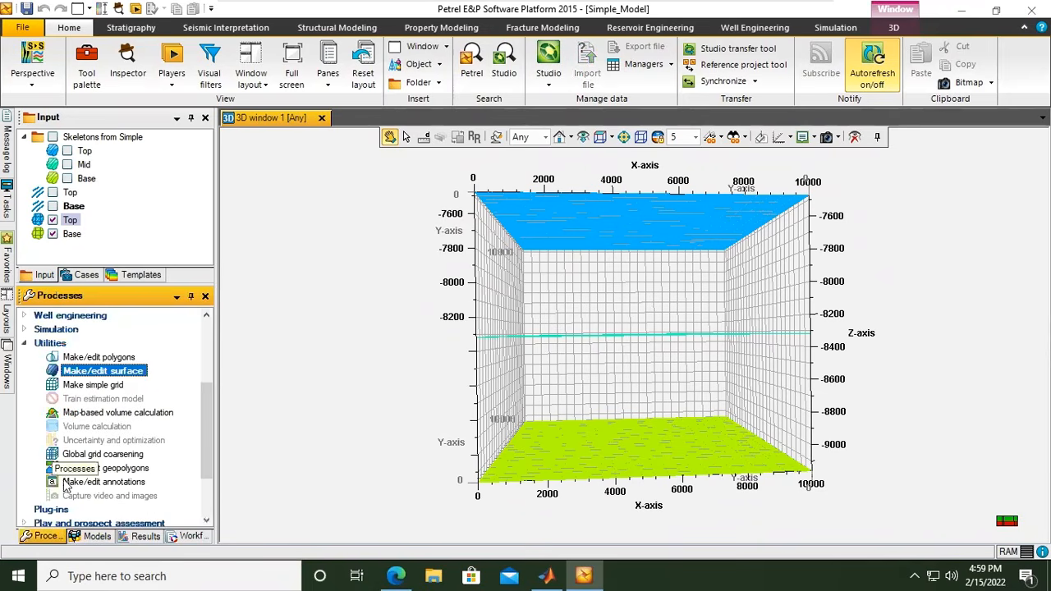
Start the Make horizons process for the Simple grid and append two horizon rows to its table
scroll(58, 411, up, 3)
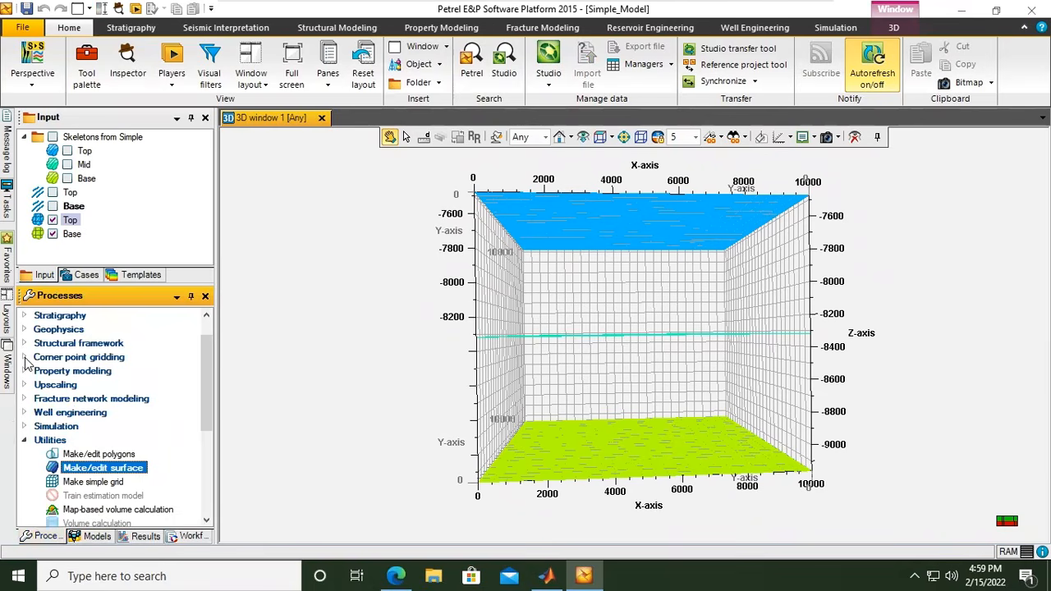
click(24, 357)
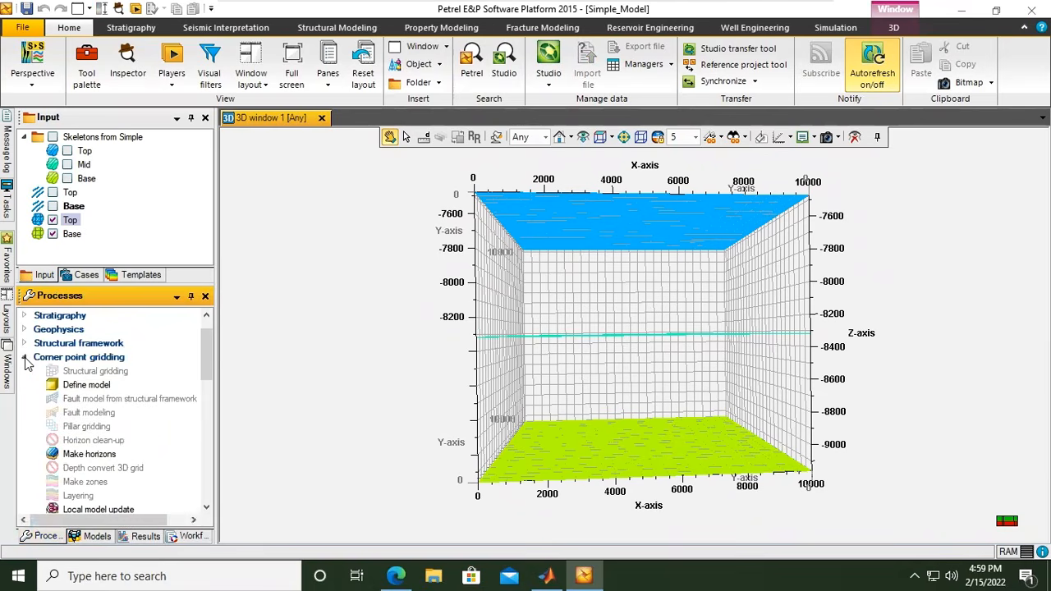
double_click(92, 454)
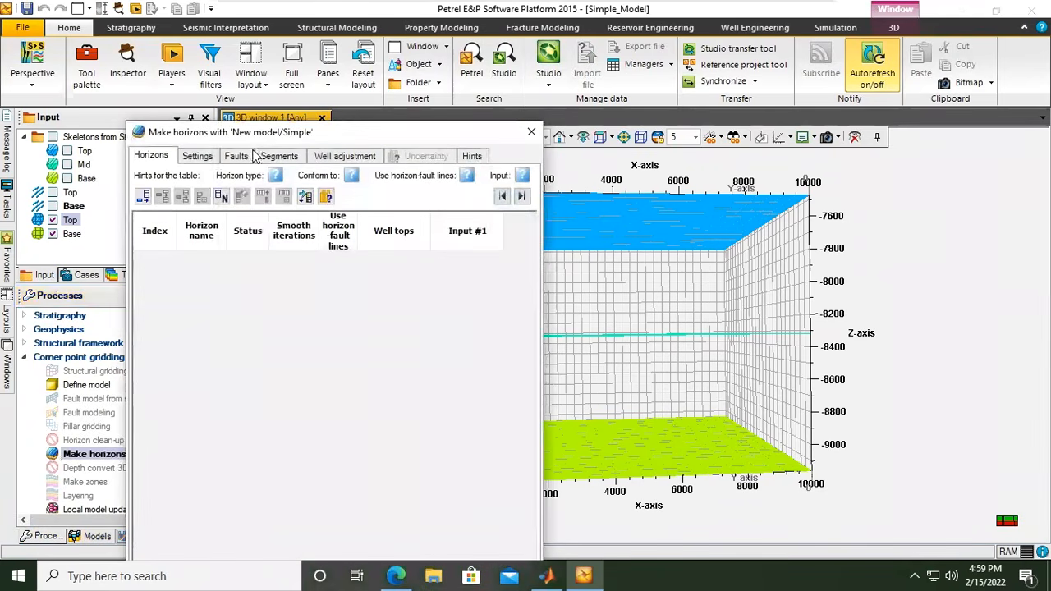
drag(276, 137, 445, 47)
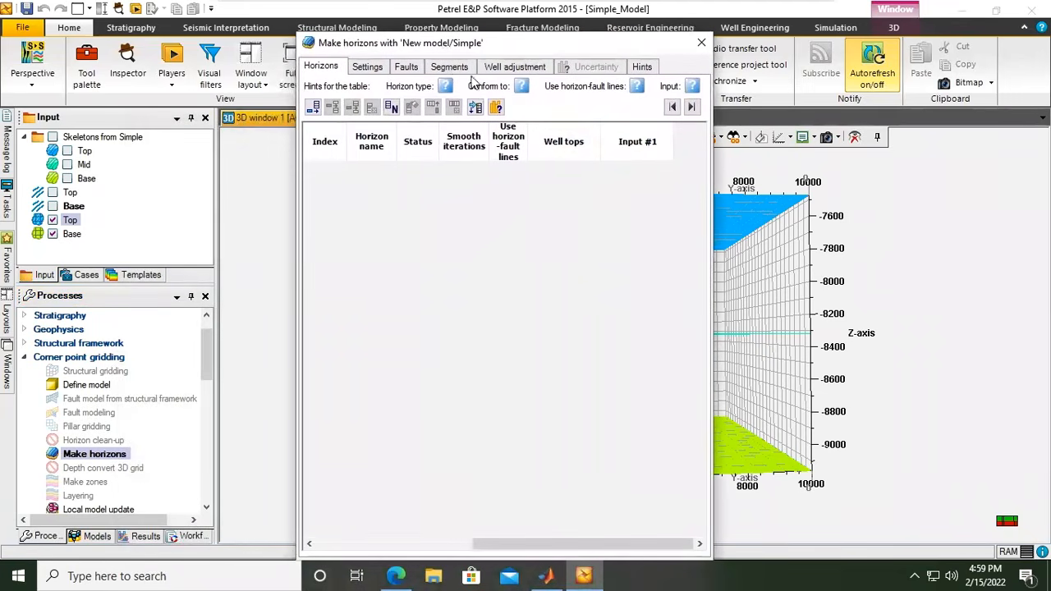
click(313, 109)
click(313, 109)
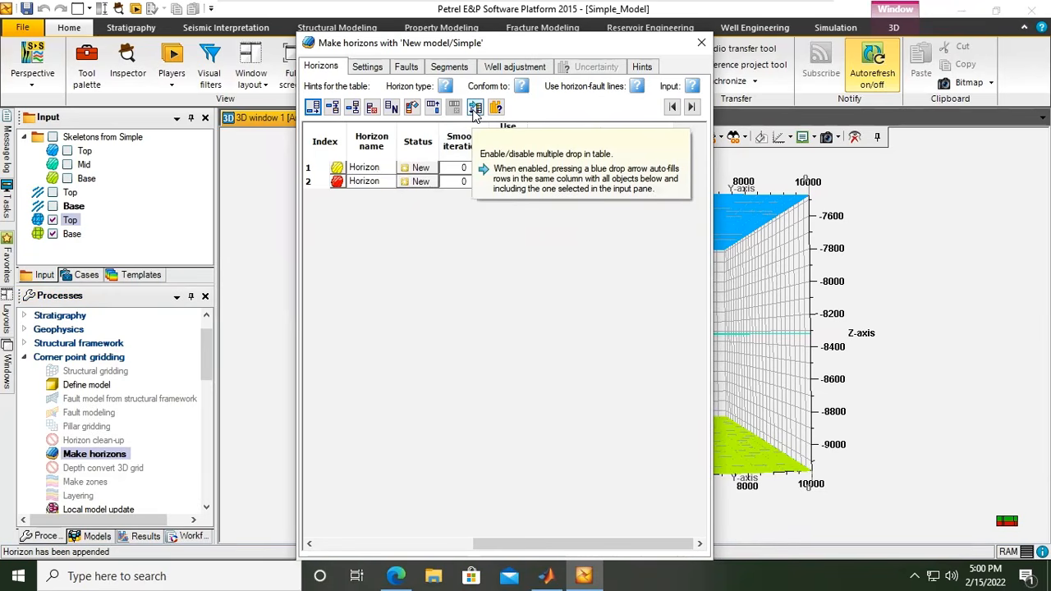
Set the new Top surface as Input #1 of the first horizon
click(638, 169)
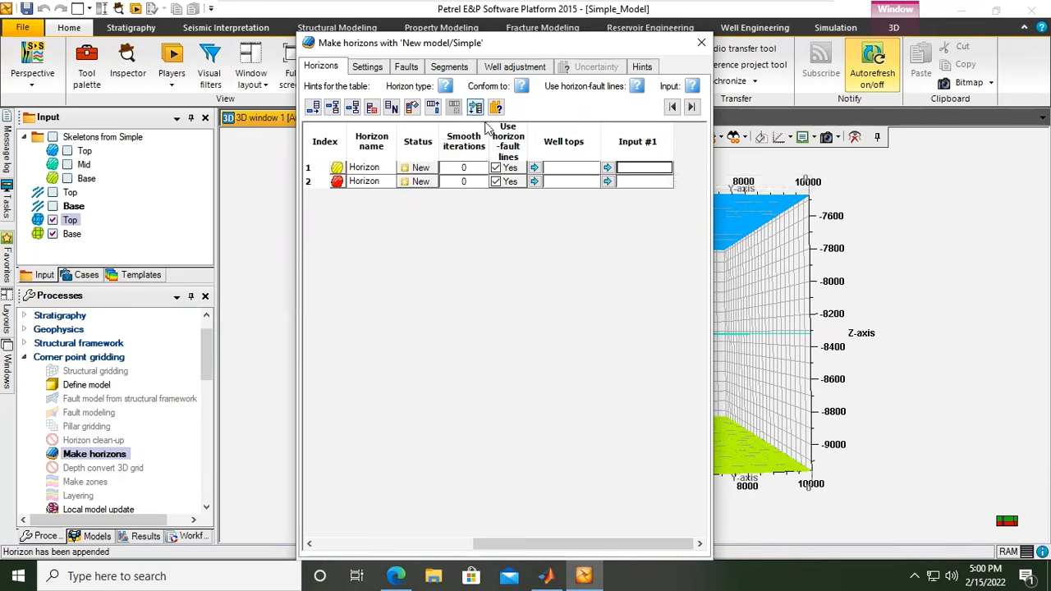
click(69, 220)
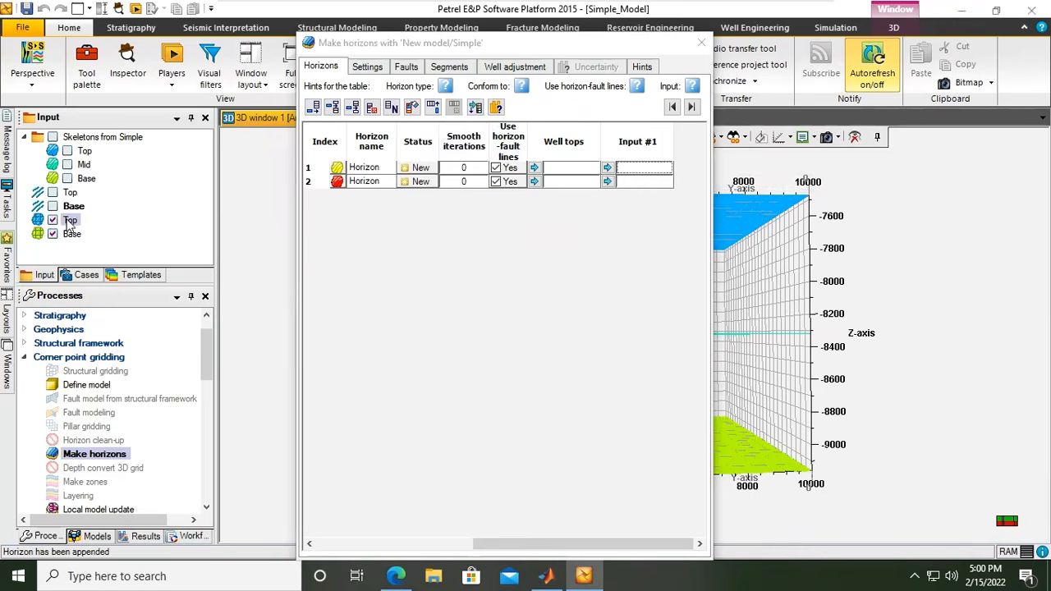
click(475, 108)
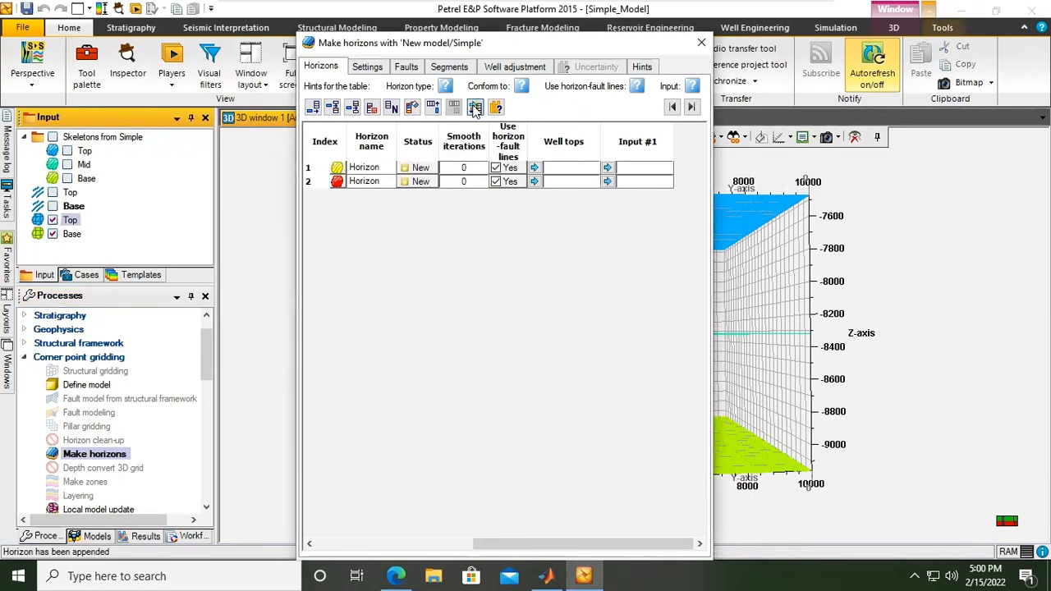
click(644, 168)
click(70, 222)
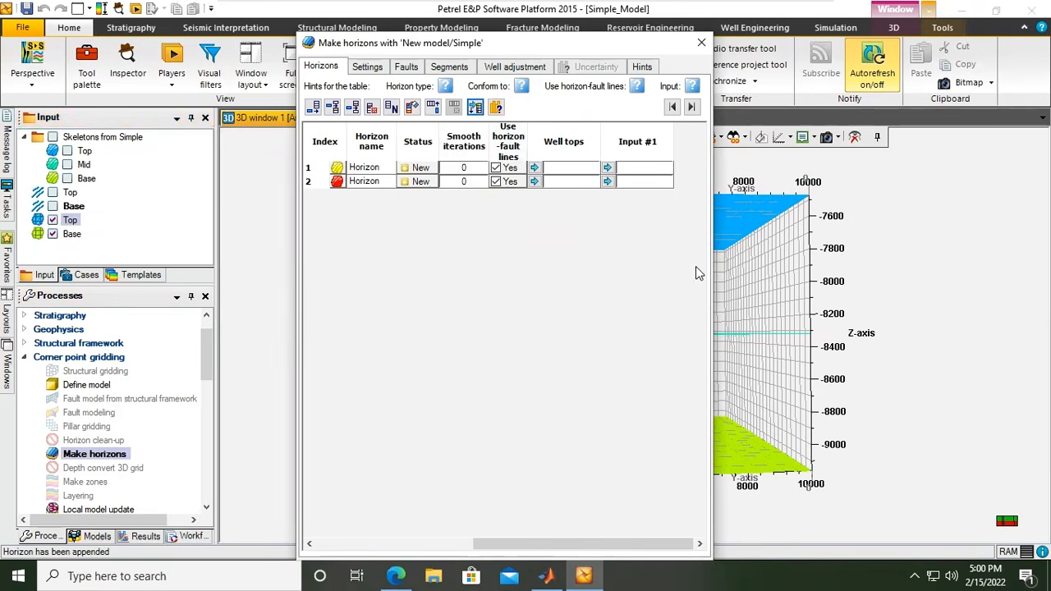
click(70, 222)
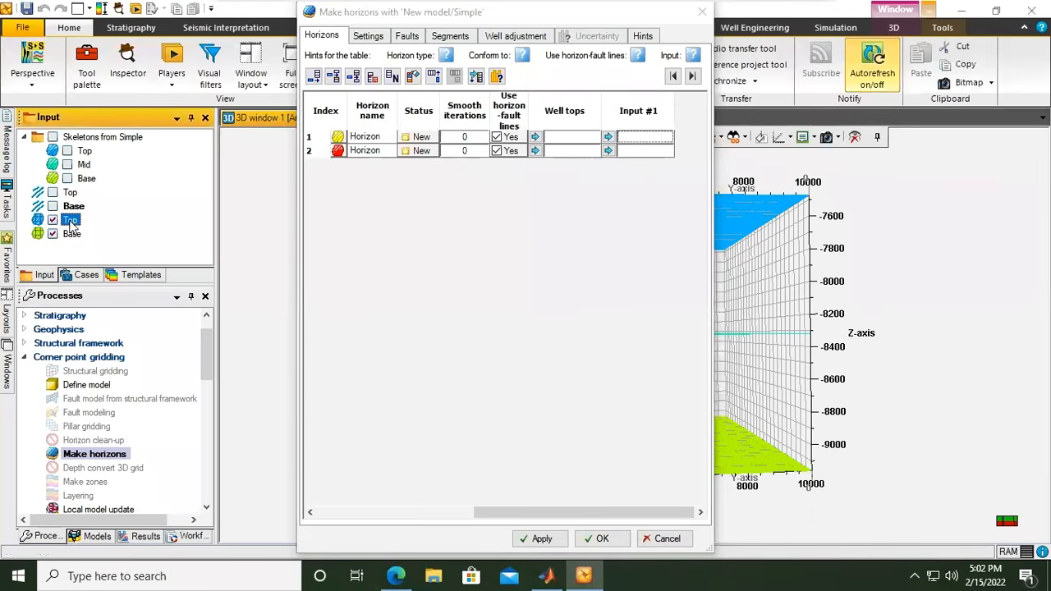
click(608, 137)
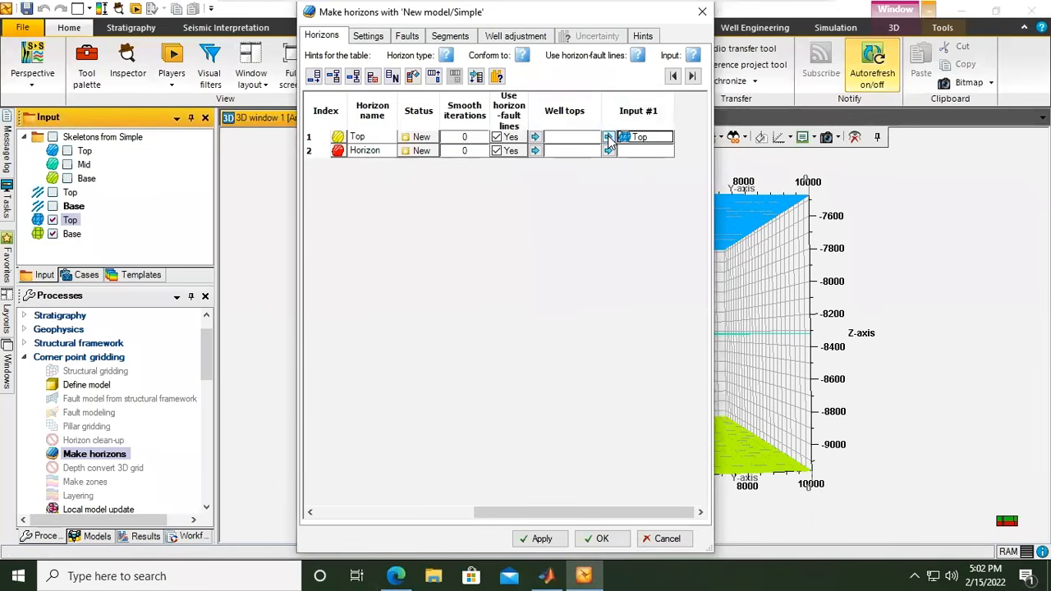
Enable multiple drop to fill the second horizon's input with the Base surface, then generate both horizons and close the dialog
click(73, 222)
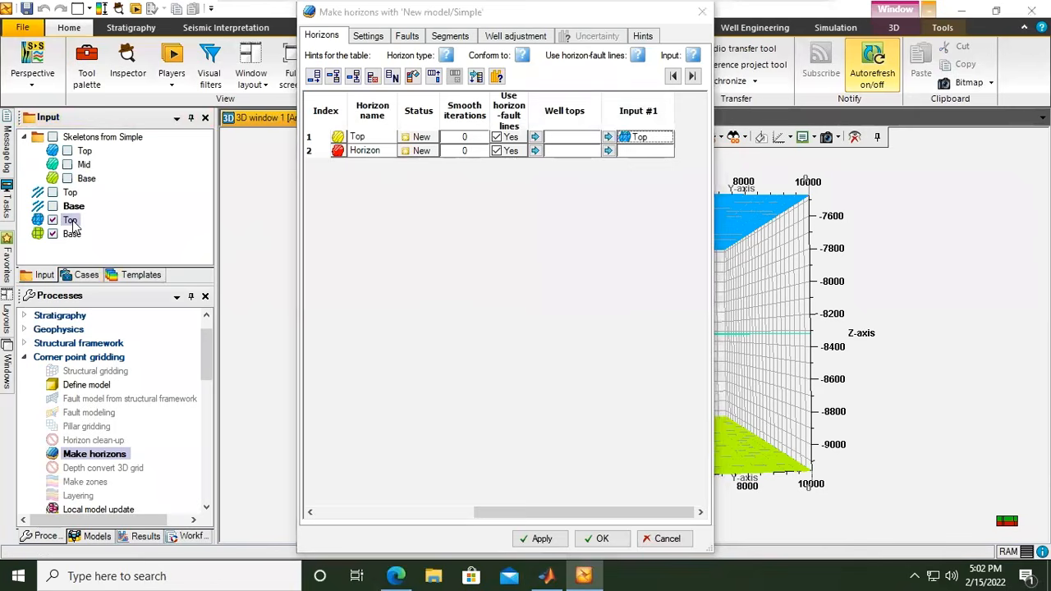
click(476, 78)
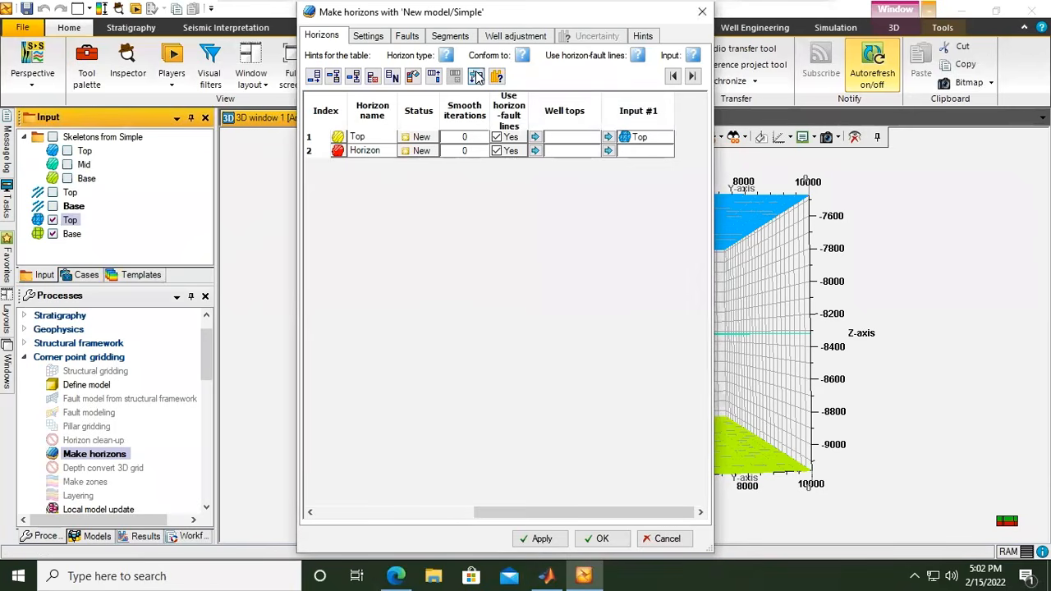
click(608, 150)
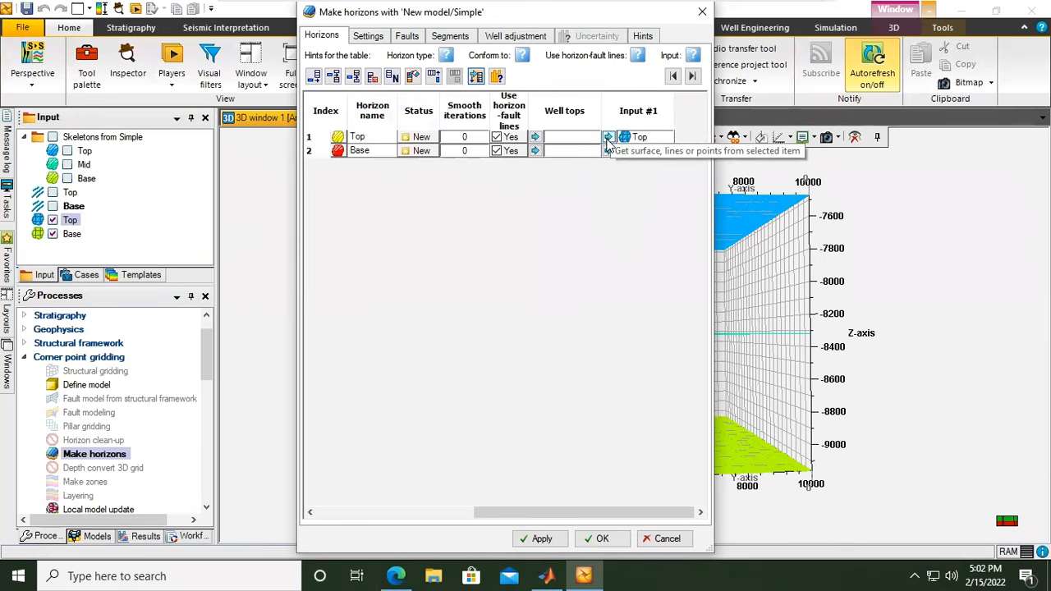
click(607, 147)
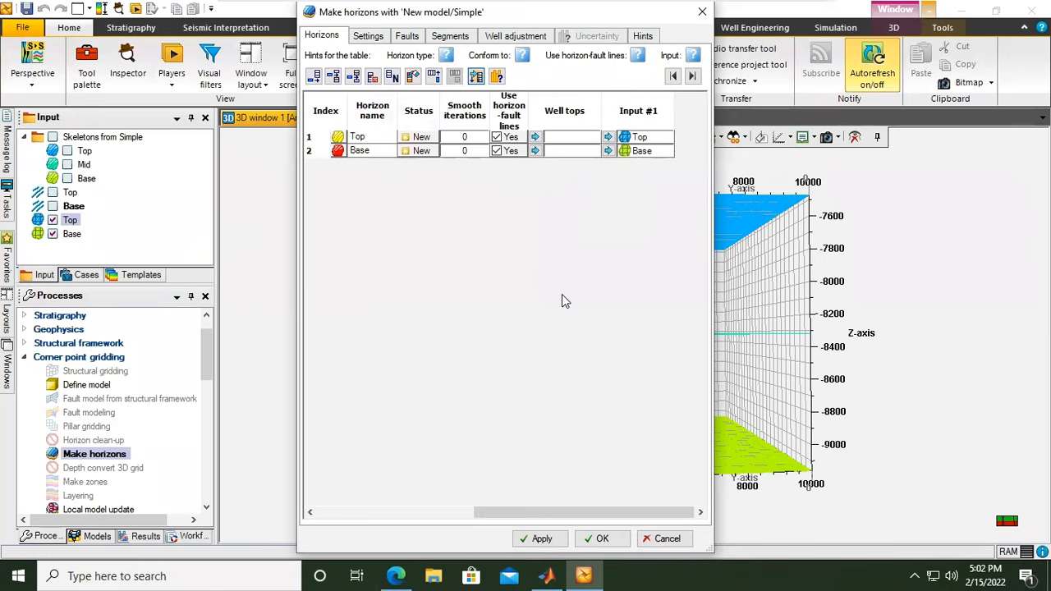
click(539, 538)
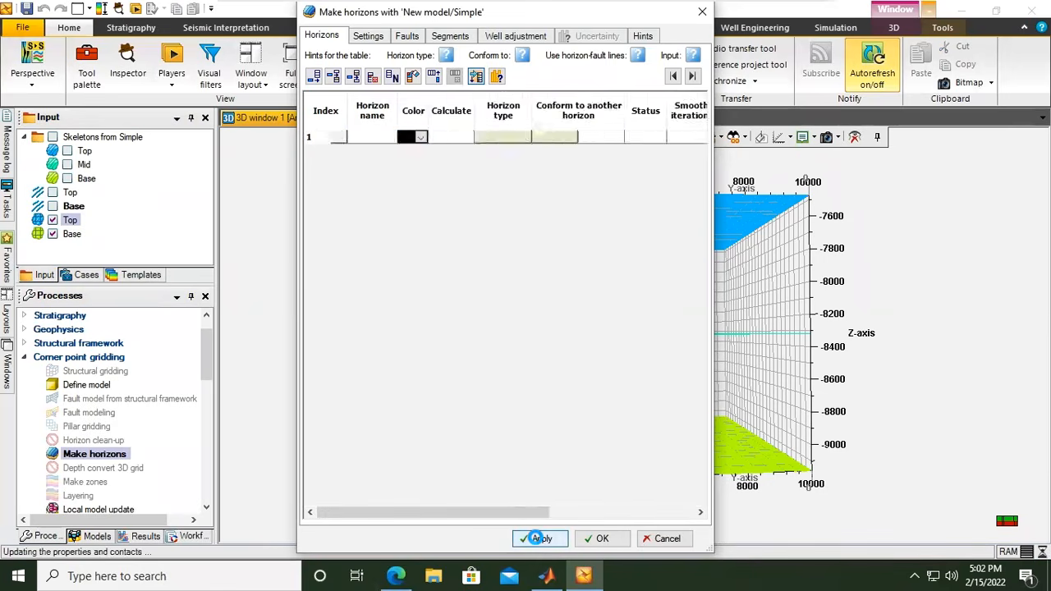
click(603, 537)
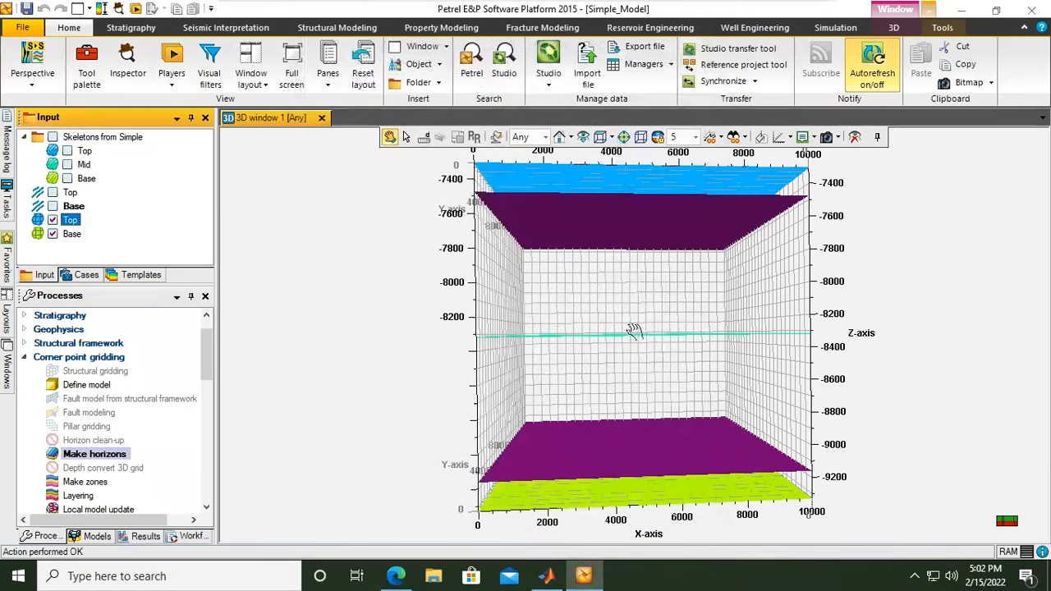
Hide the Simple grid's Skeleton and the Top and Base input surfaces from the 3D window
drag(635, 296, 635, 298)
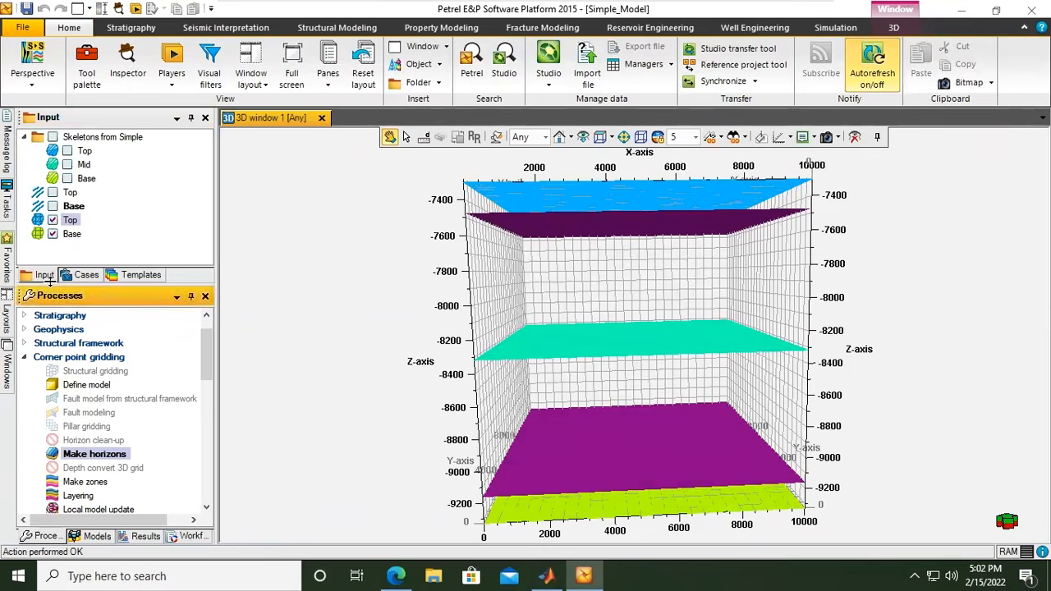
click(96, 536)
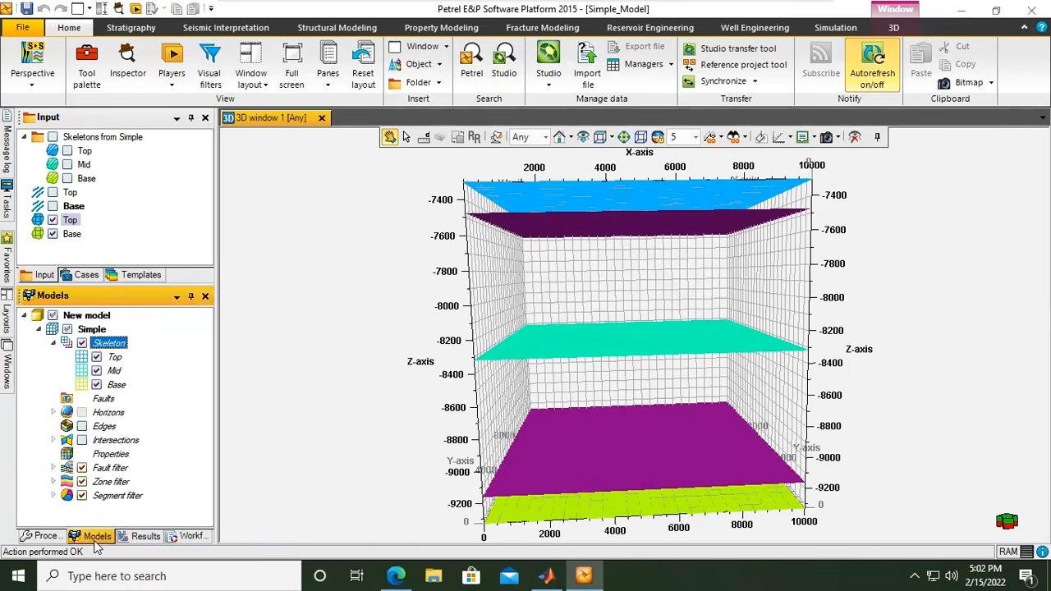
click(81, 344)
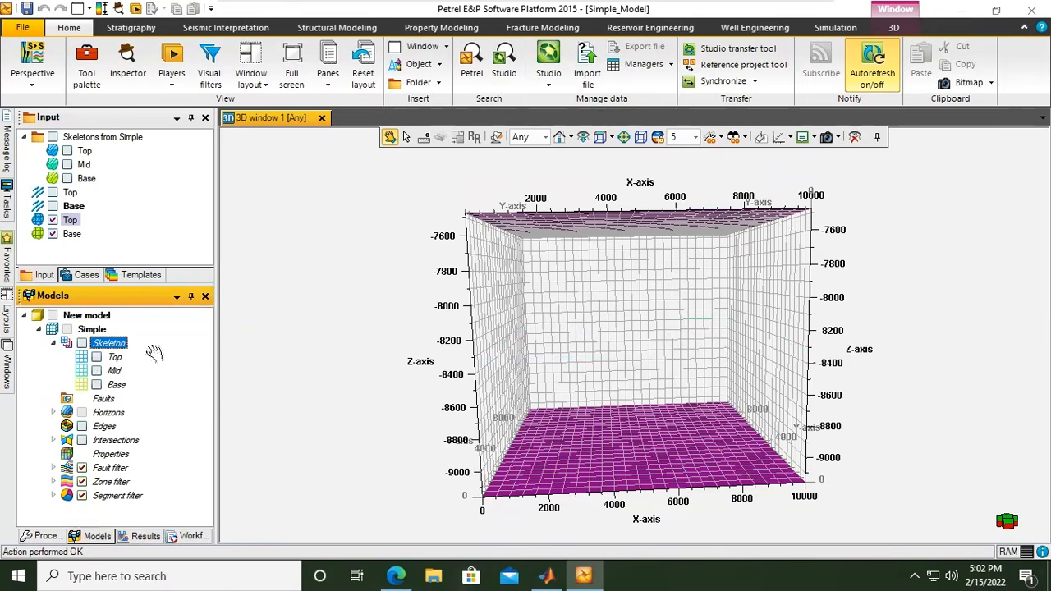
click(44, 277)
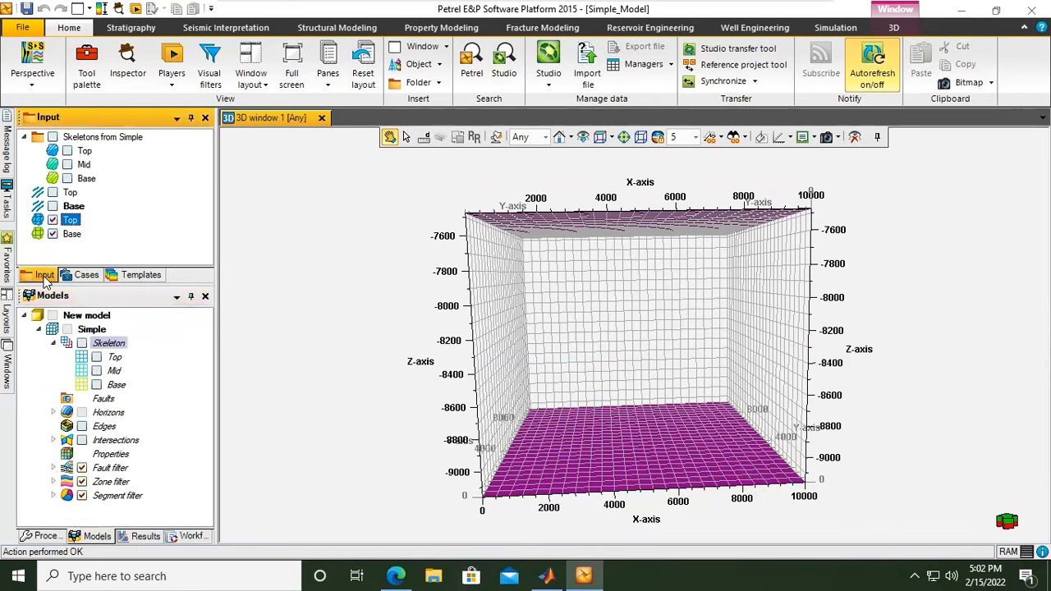
click(53, 220)
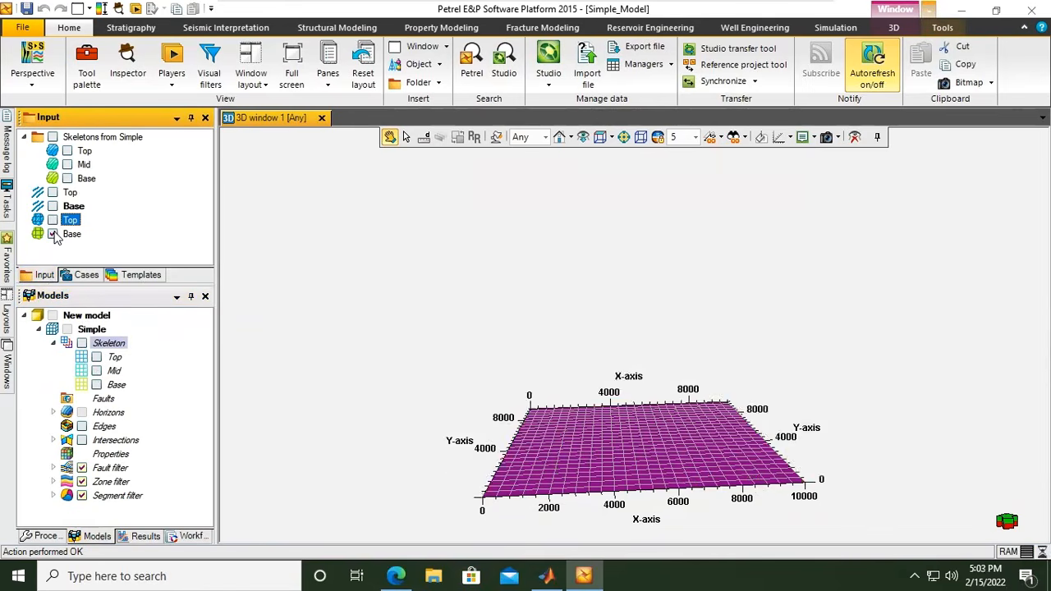
click(52, 234)
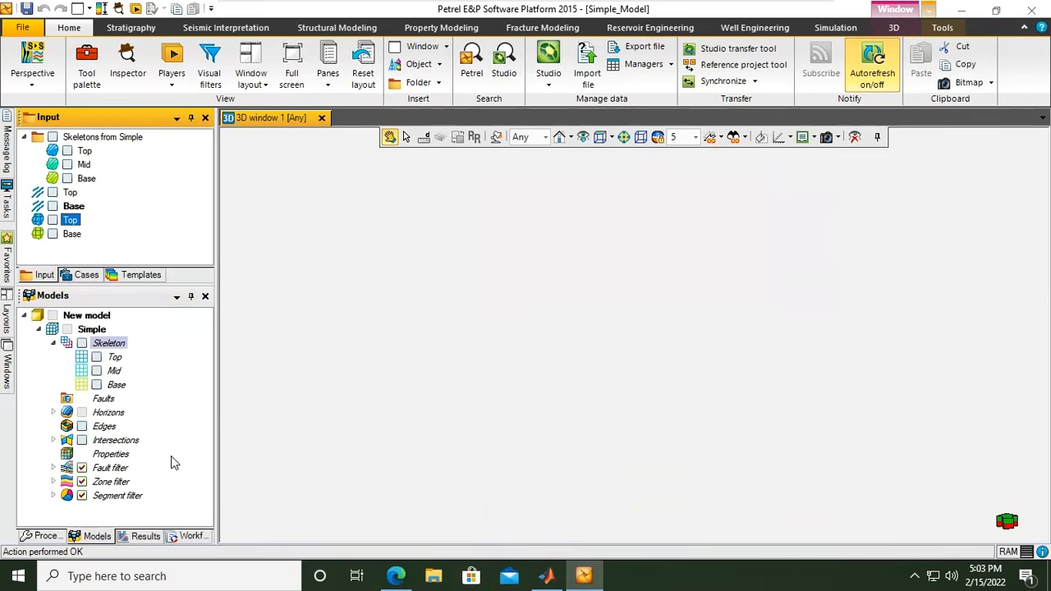
Display the Simple grid's Top and Base horizons in the 3D window, briefly toggling its Edges on and off
click(53, 412)
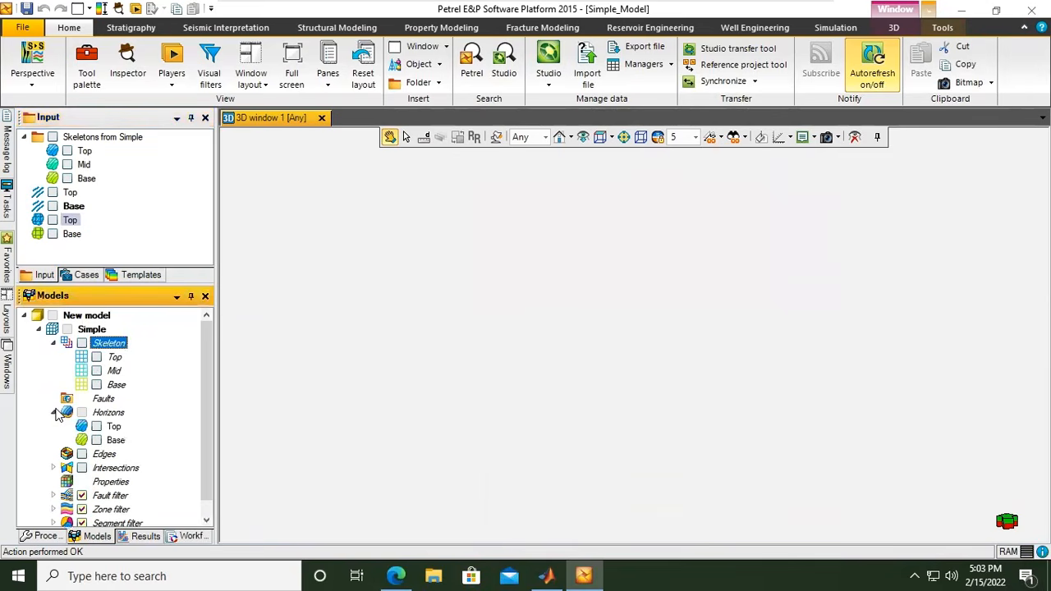
click(96, 426)
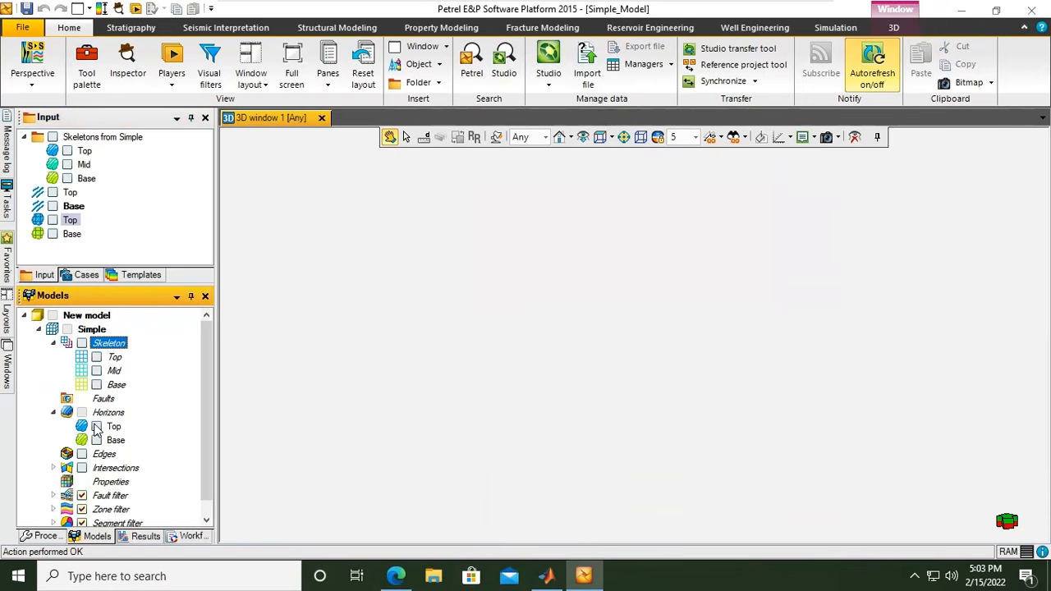
click(96, 440)
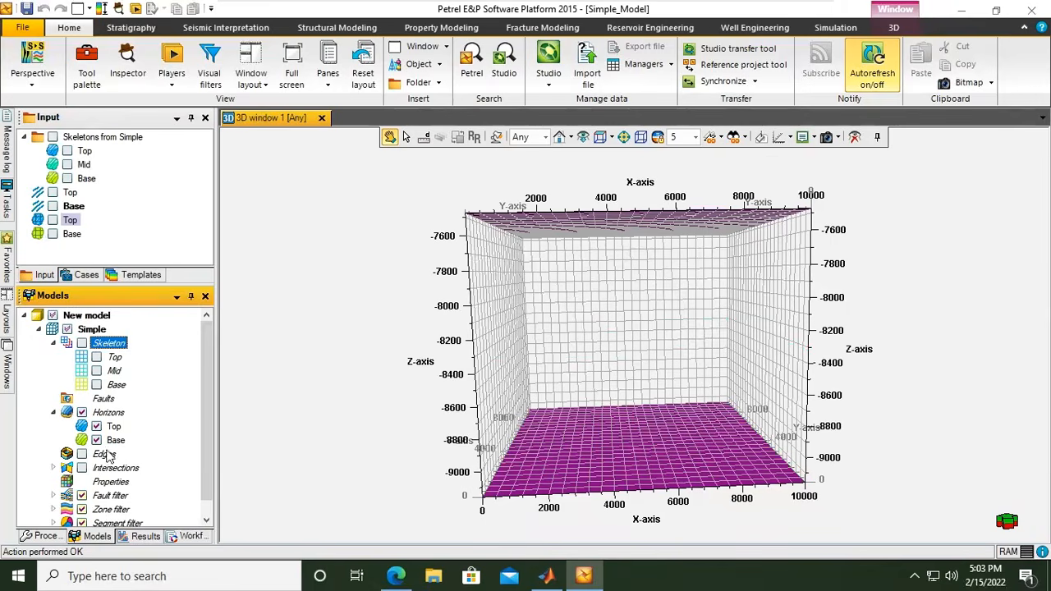
click(81, 454)
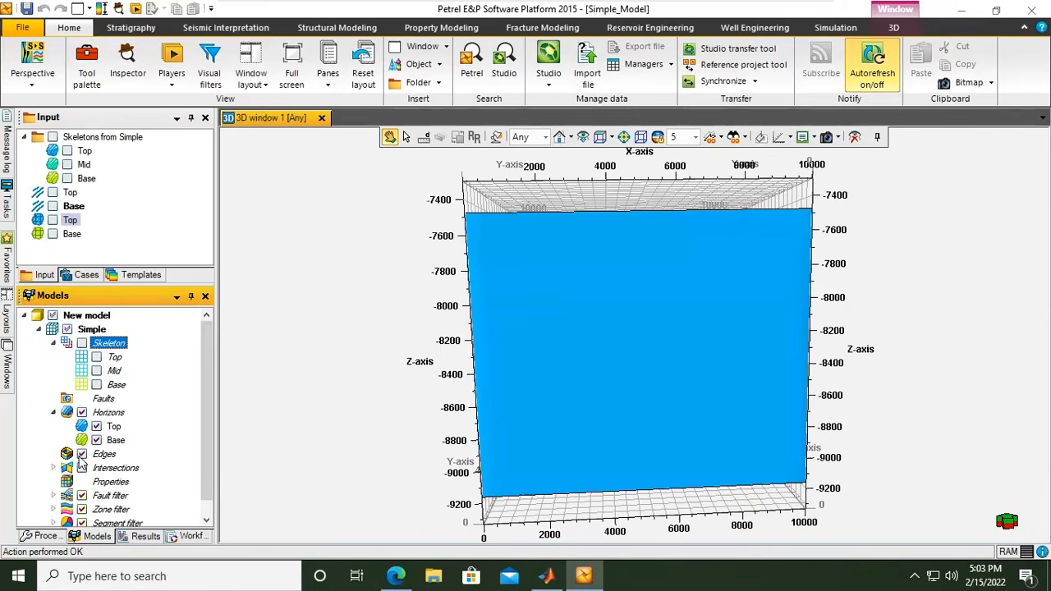
click(81, 453)
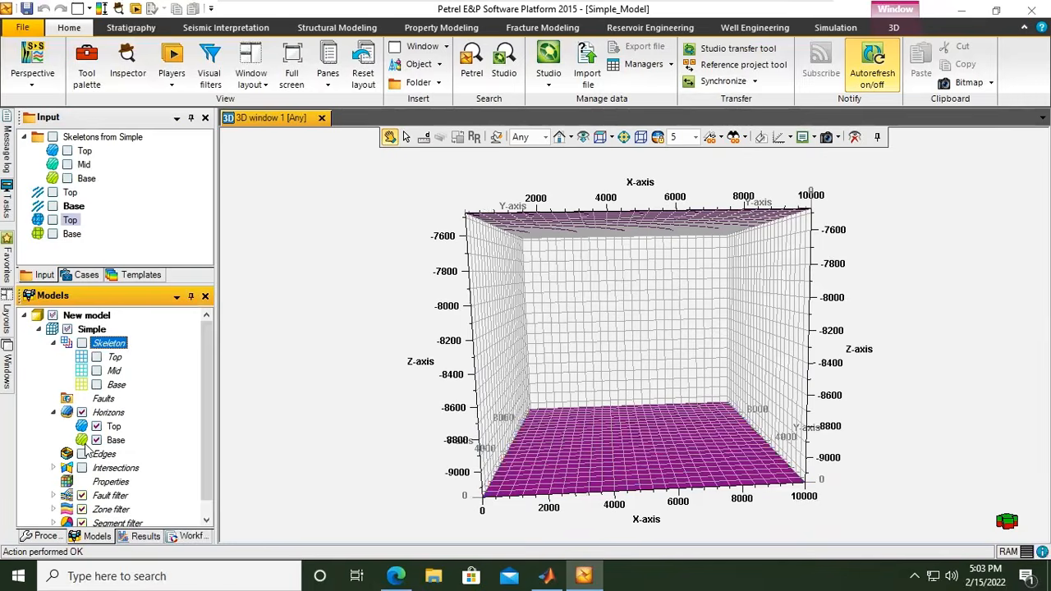
mouse_move(699, 223)
mouse_down()
mouse_move(711, 259)
mouse_move(683, 316)
mouse_move(682, 223)
mouse_move(698, 225)
mouse_up()
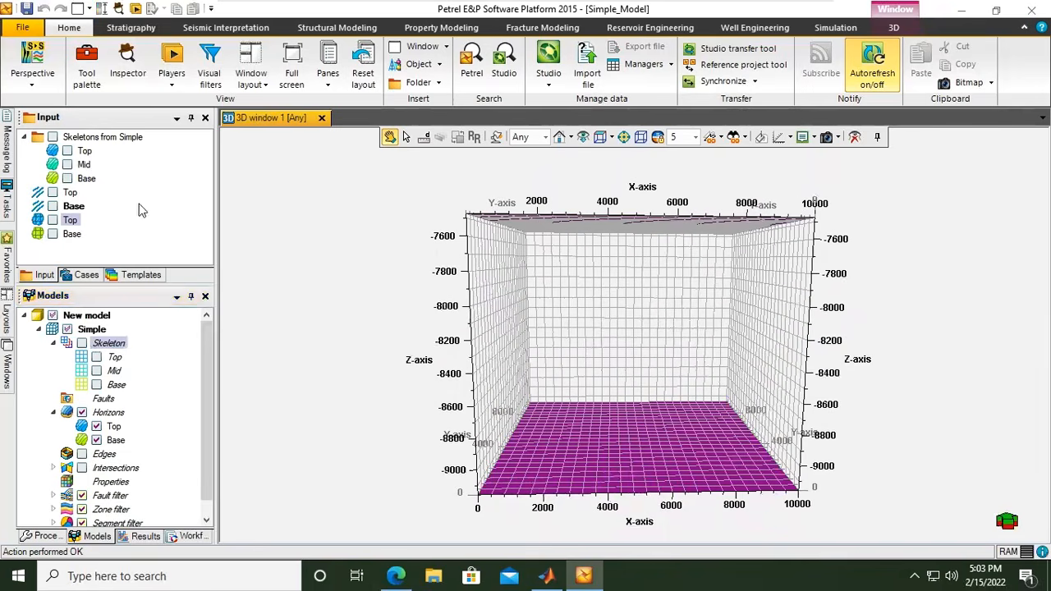
Review the X, Y and Z coordinates of the Top polygons in their spreadsheet
double_click(70, 193)
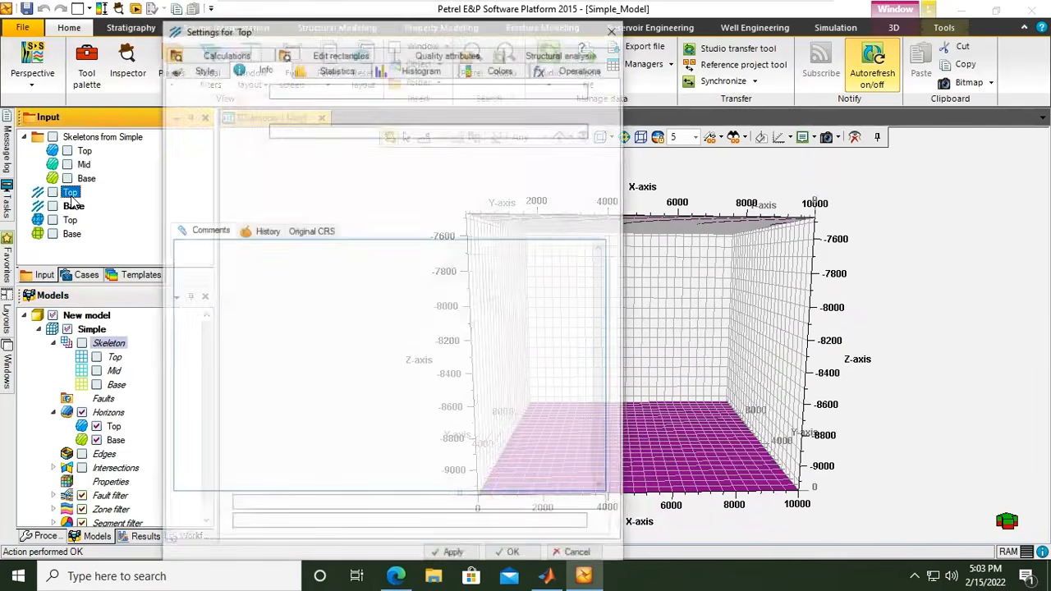
click(174, 90)
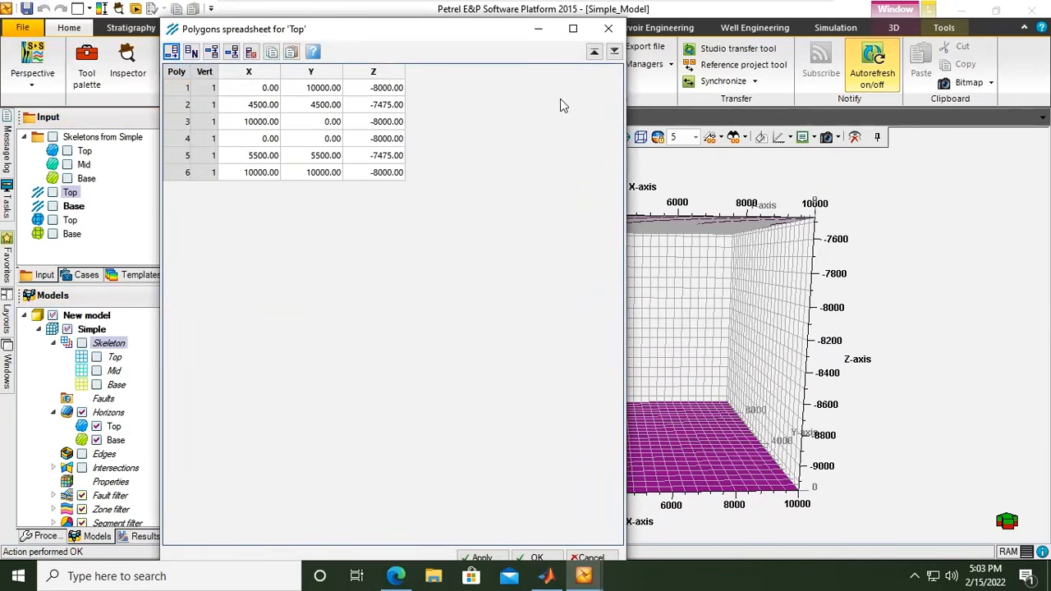
click(609, 29)
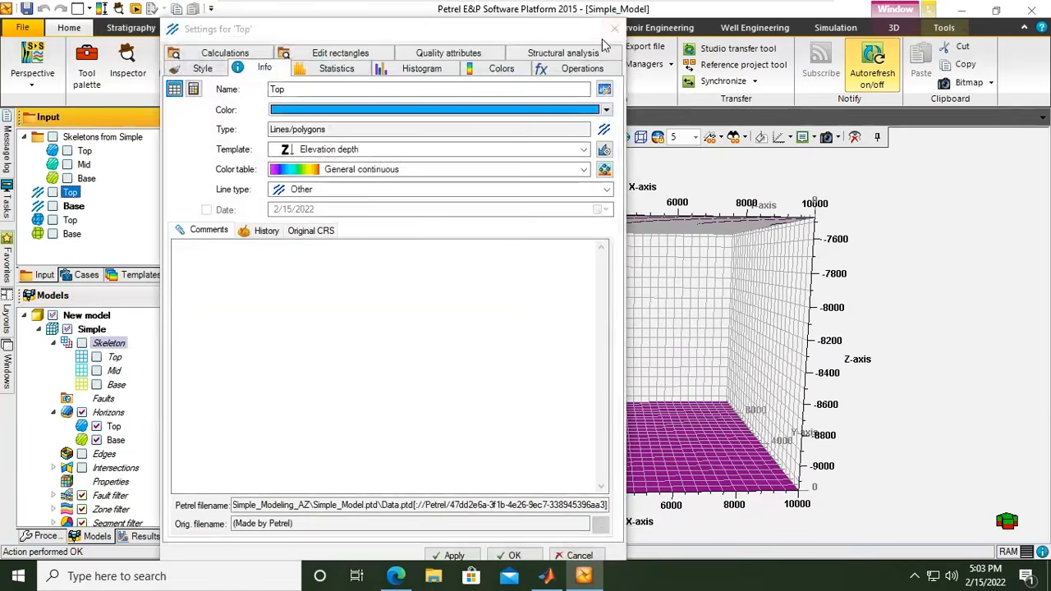
click(613, 29)
drag(627, 350, 502, 331)
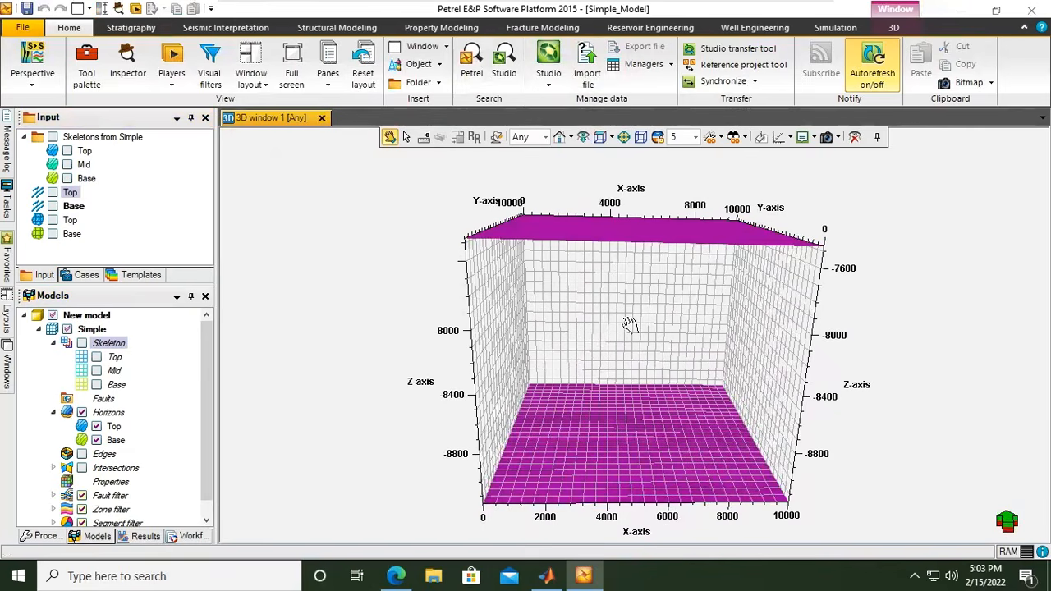
Display the Skeletons from Simple folder and the Top and Base polygons and surfaces in the 3D view
double_click(70, 220)
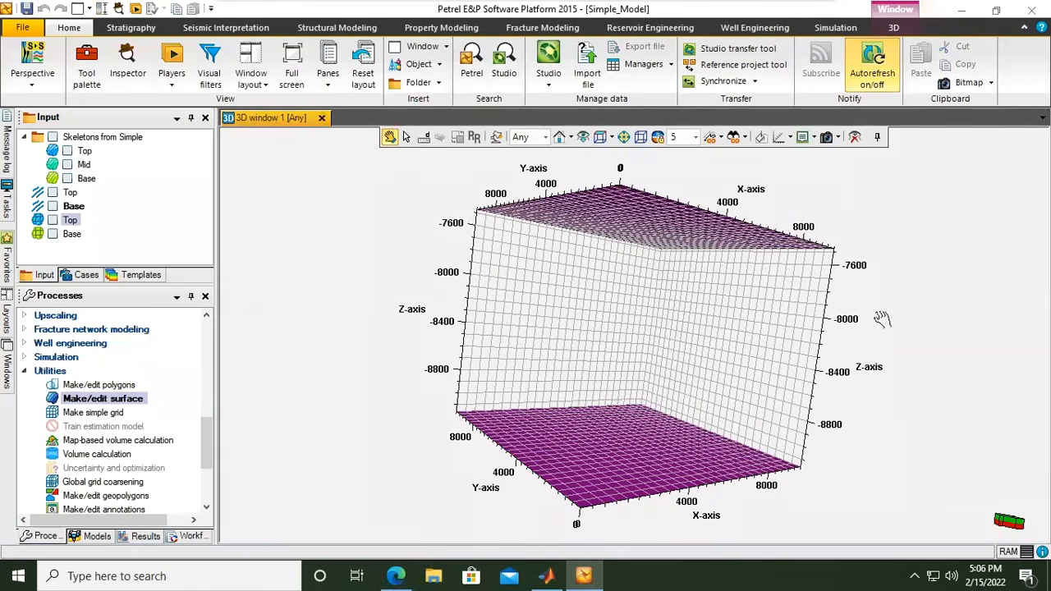
drag(544, 349, 714, 333)
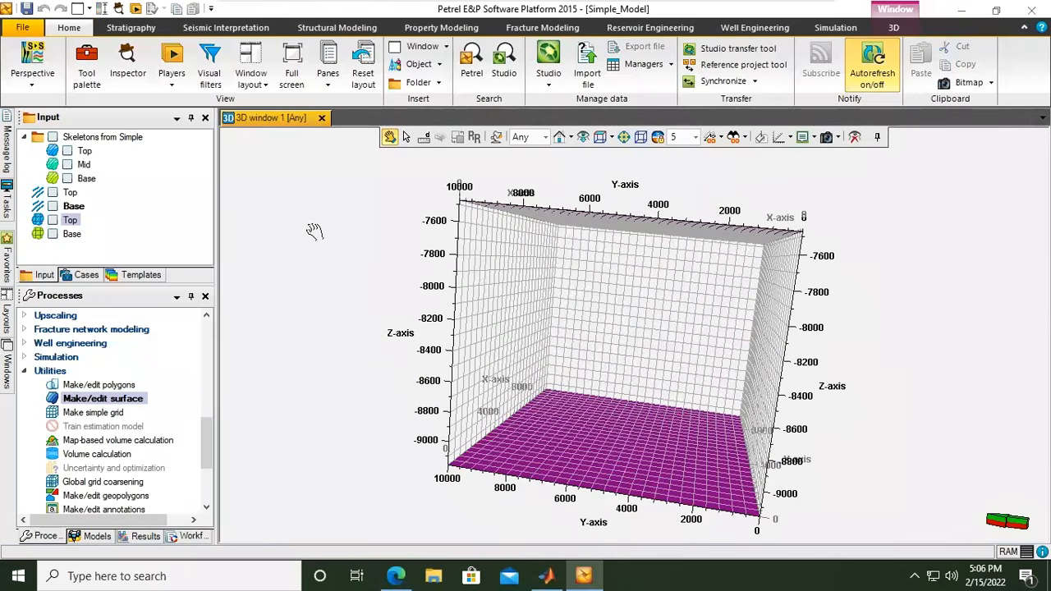
click(53, 138)
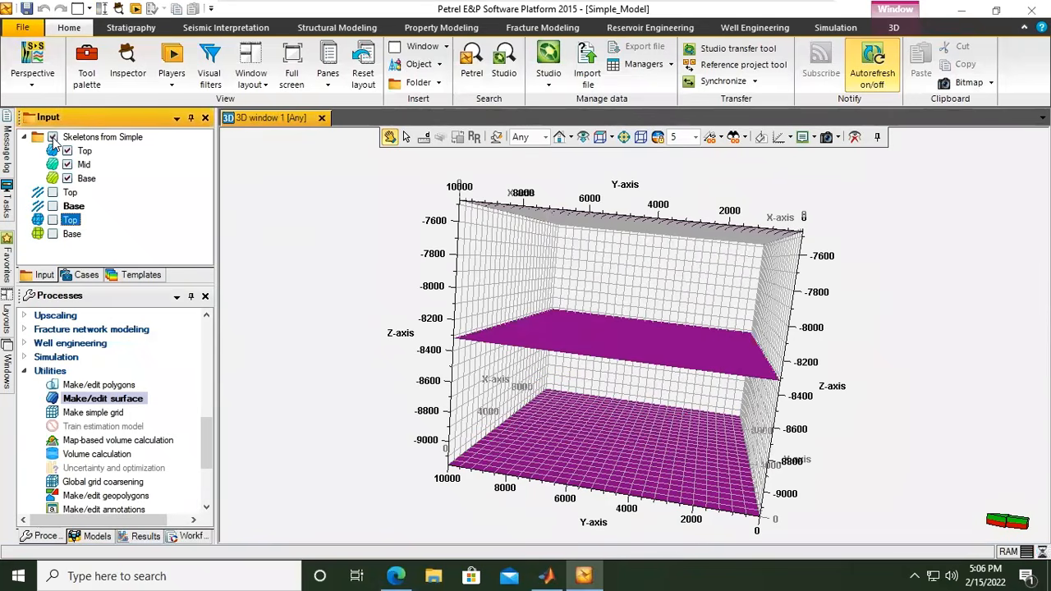
click(53, 192)
click(53, 220)
click(53, 206)
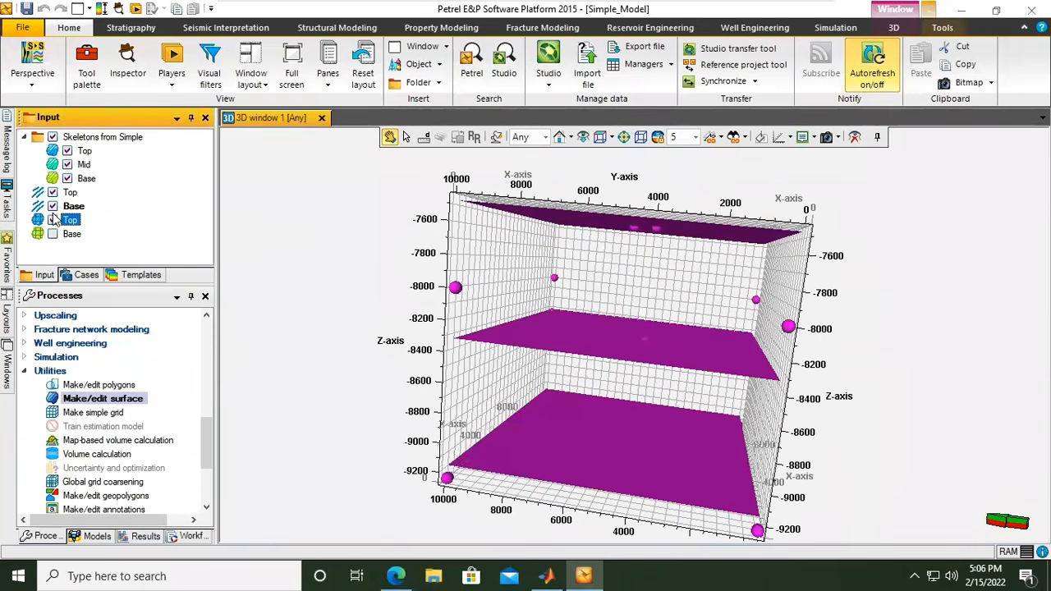
click(53, 234)
Delete the standalone Top and Base surfaces below the polygons
right_click(71, 227)
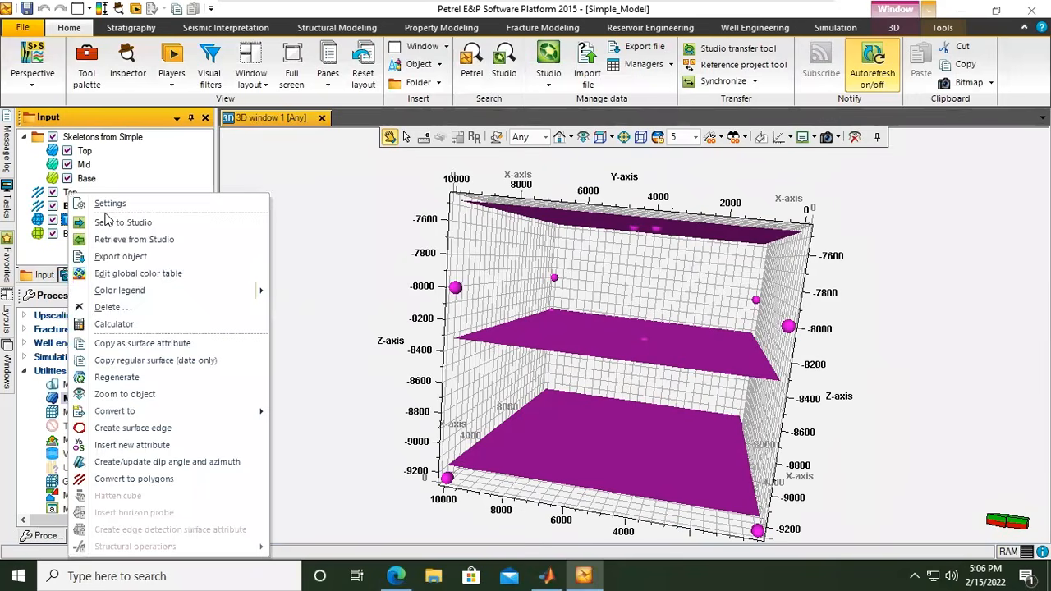
click(109, 308)
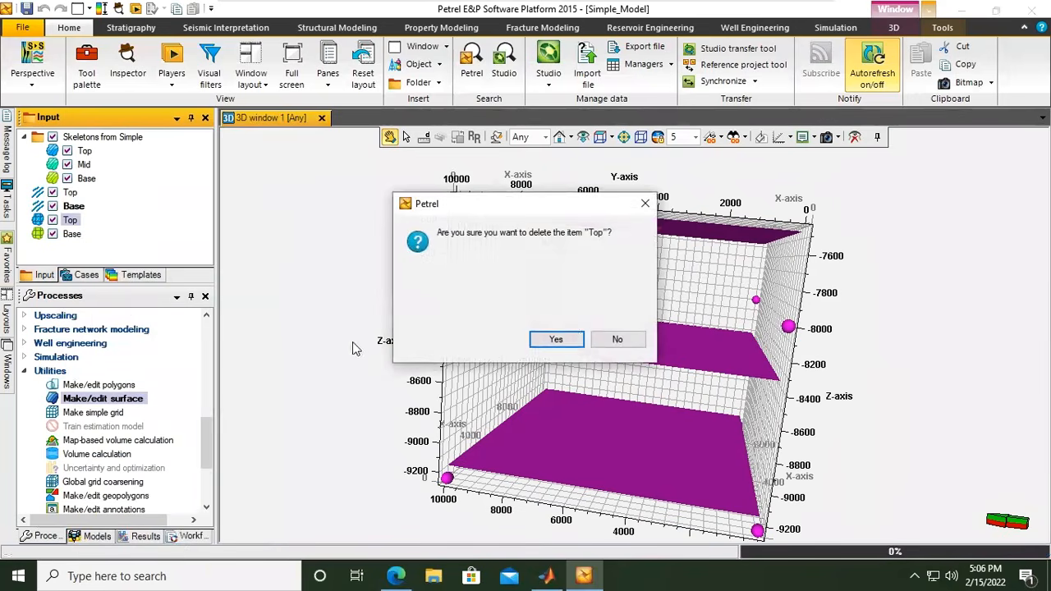
click(565, 340)
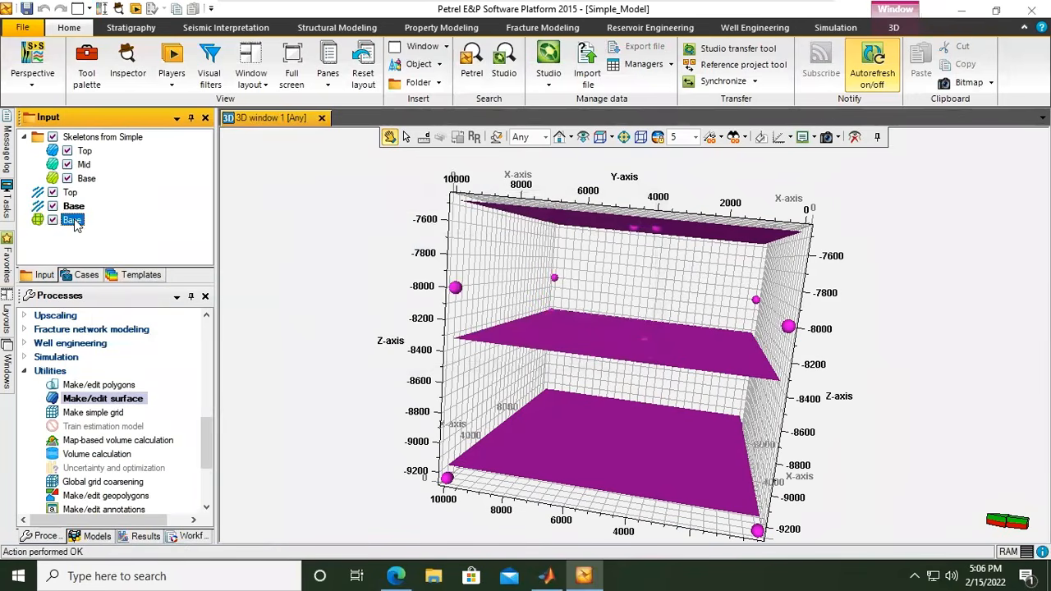
right_click(74, 220)
click(115, 307)
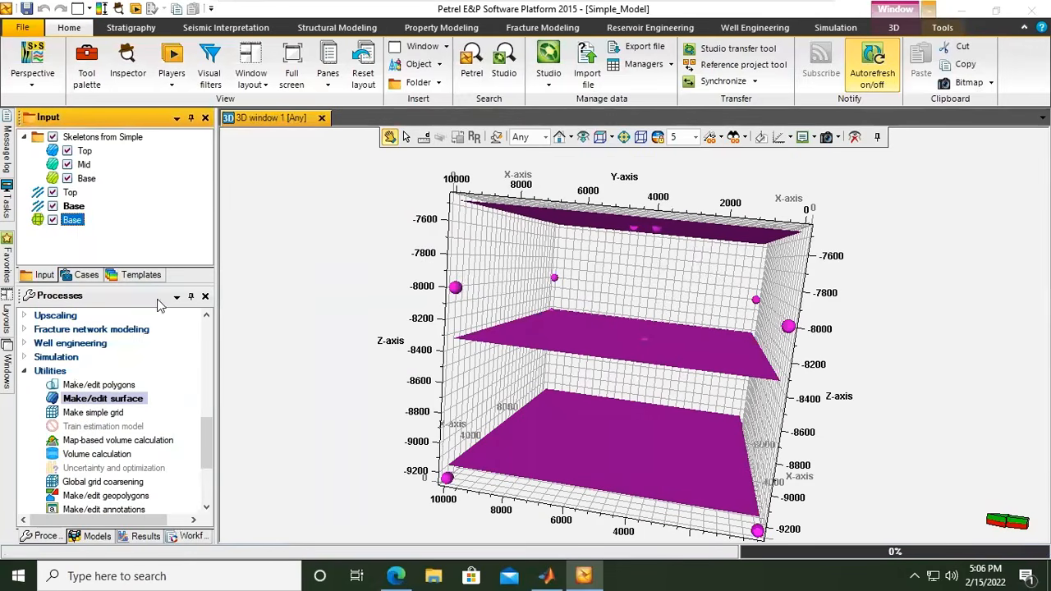
click(555, 339)
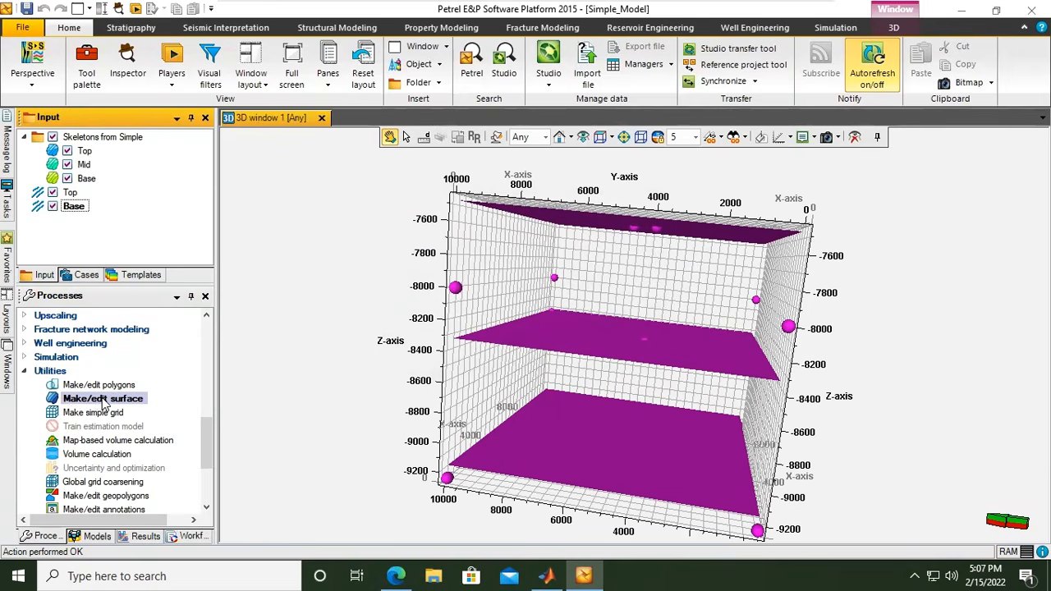
Set up Make/edit surface with the Top polygons as main input and grid limits taken from the Top skeleton surface
click(102, 398)
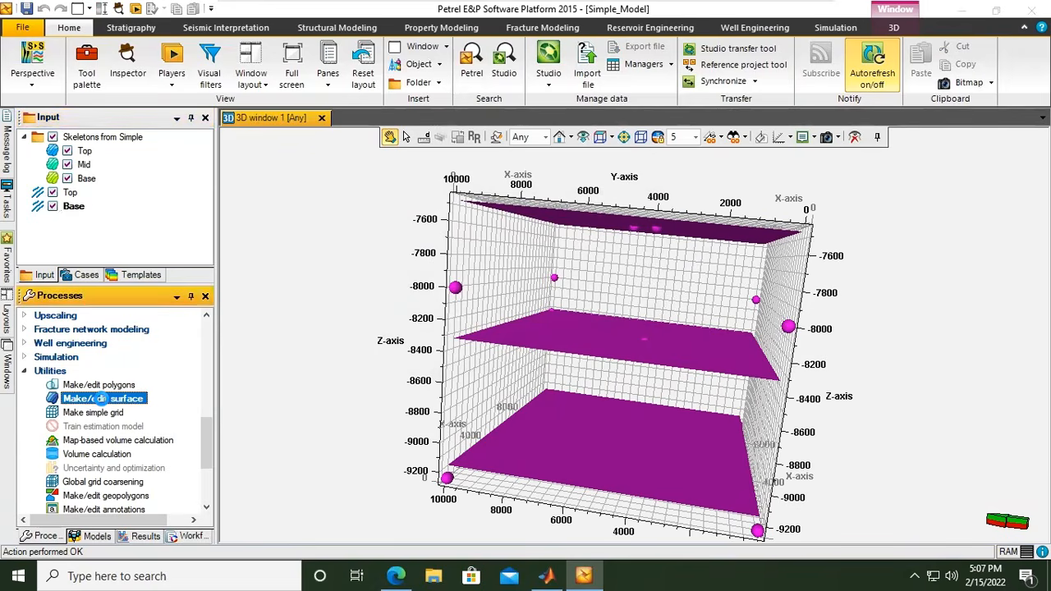
double_click(102, 399)
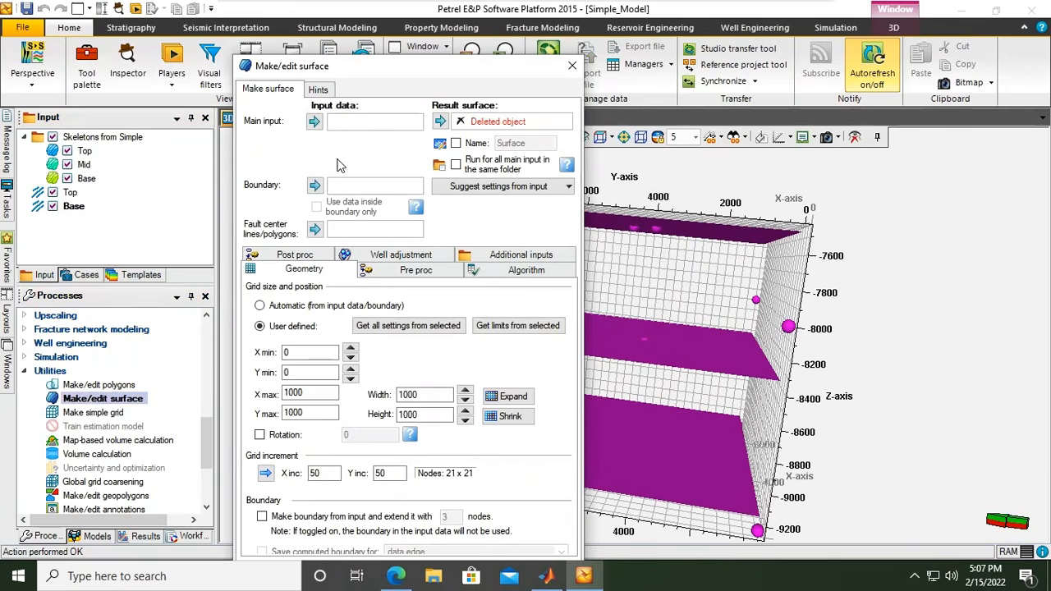
click(70, 194)
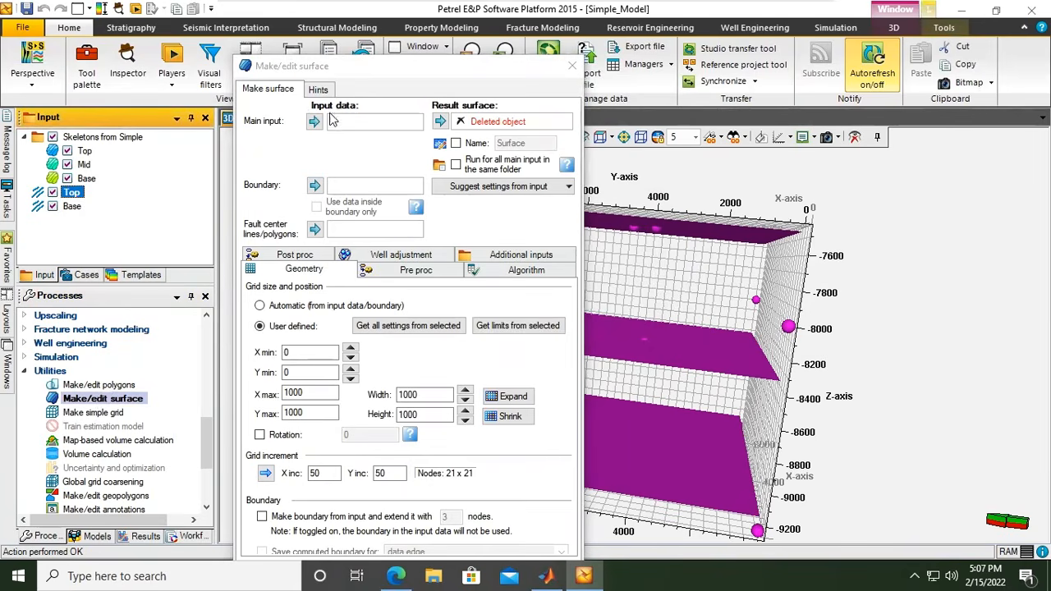
click(316, 122)
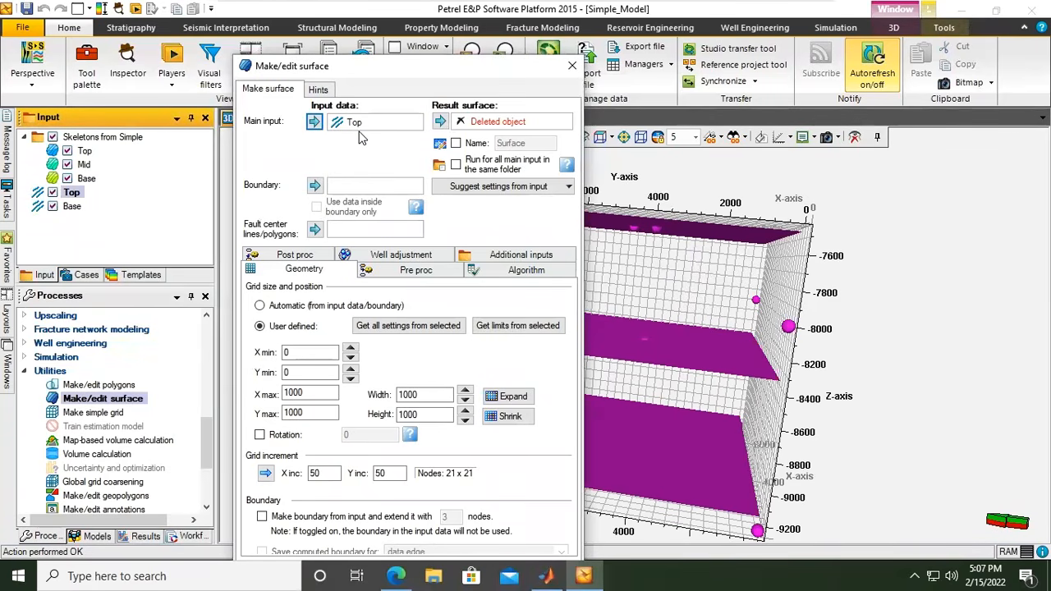
click(85, 153)
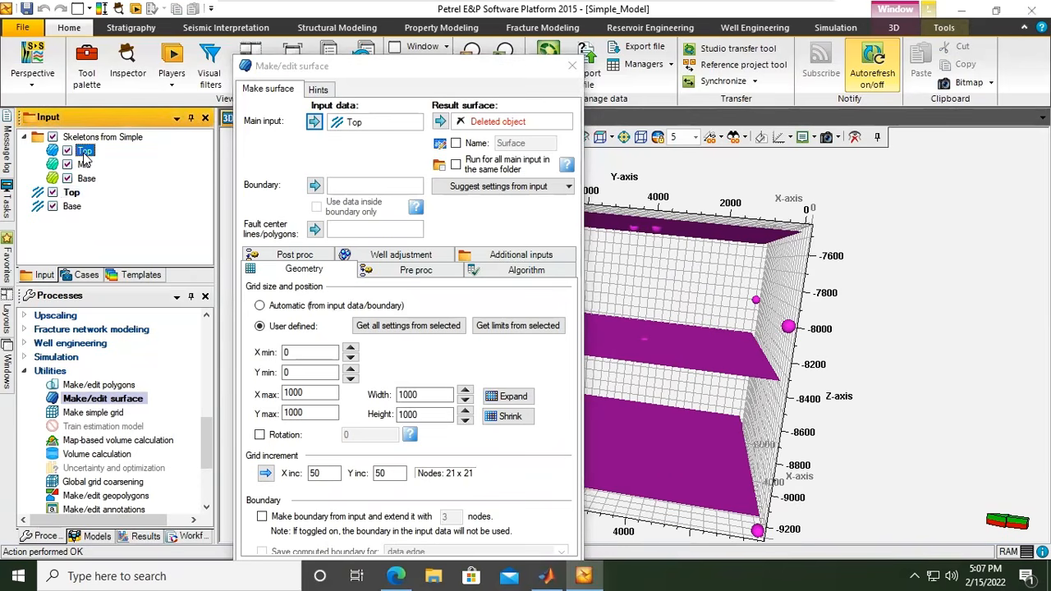
click(528, 327)
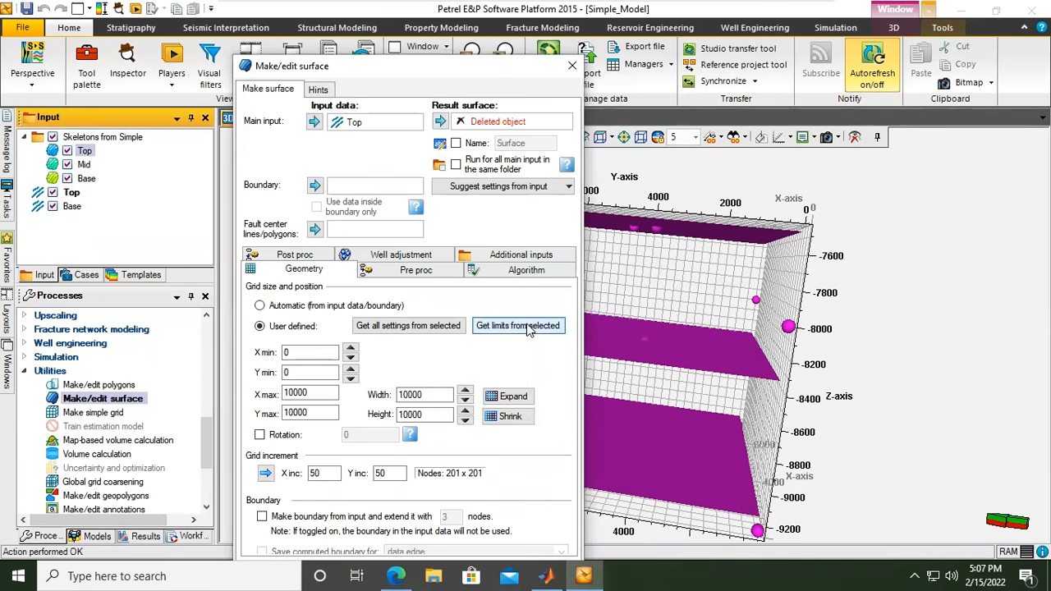
Try to generate the surface from the Top polygons, retry the run, and cancel the process
drag(423, 70, 380, 36)
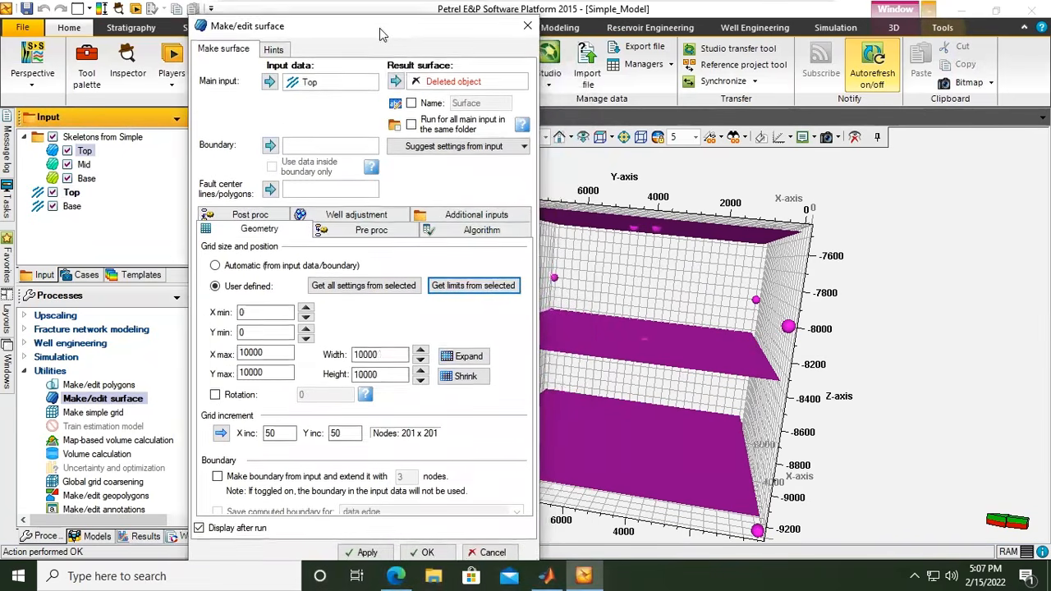
click(366, 555)
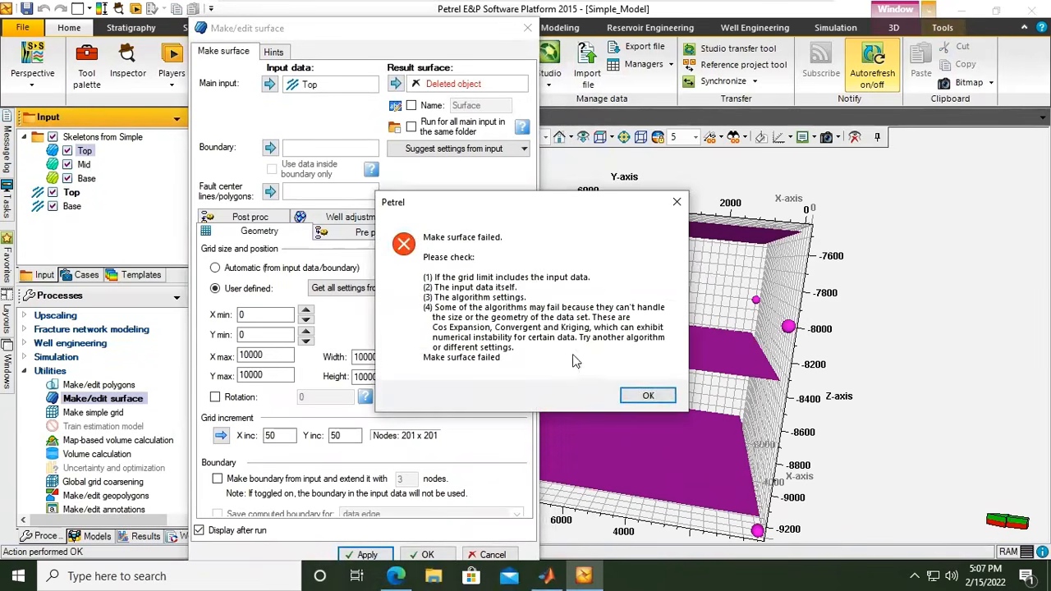
click(648, 396)
click(423, 88)
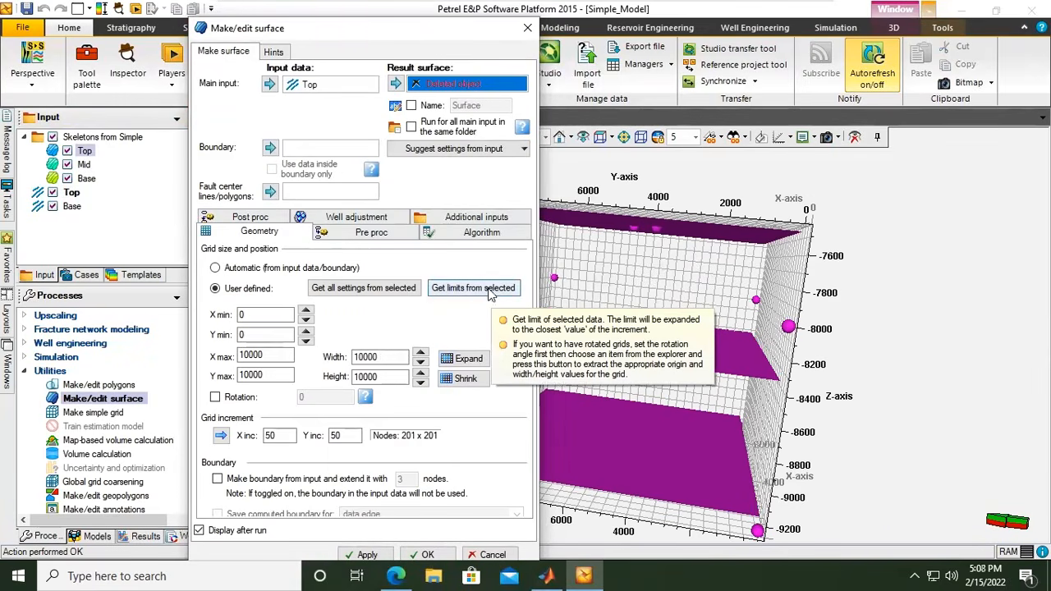
click(384, 556)
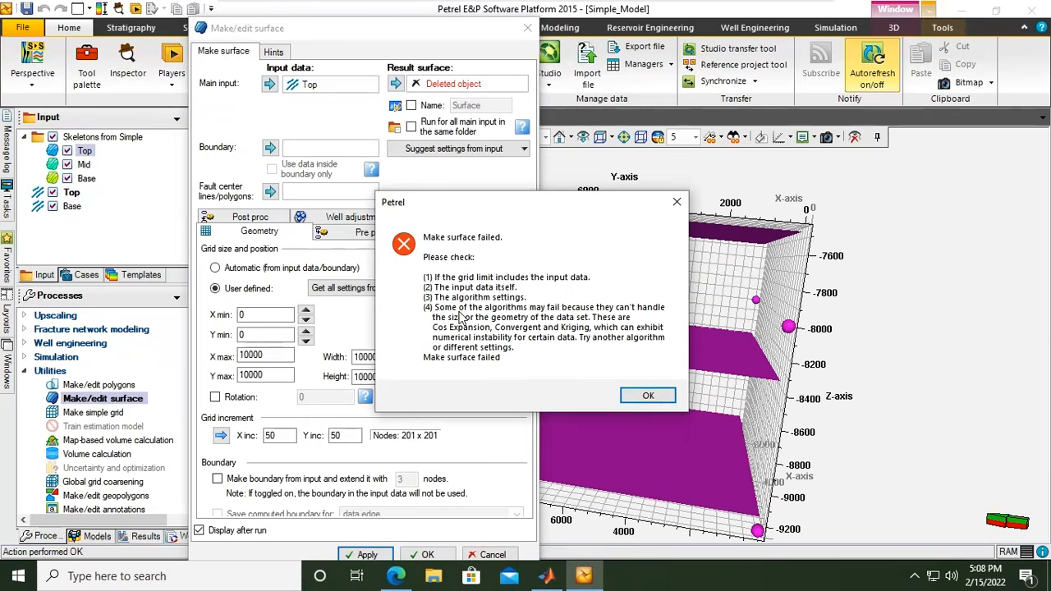
click(677, 202)
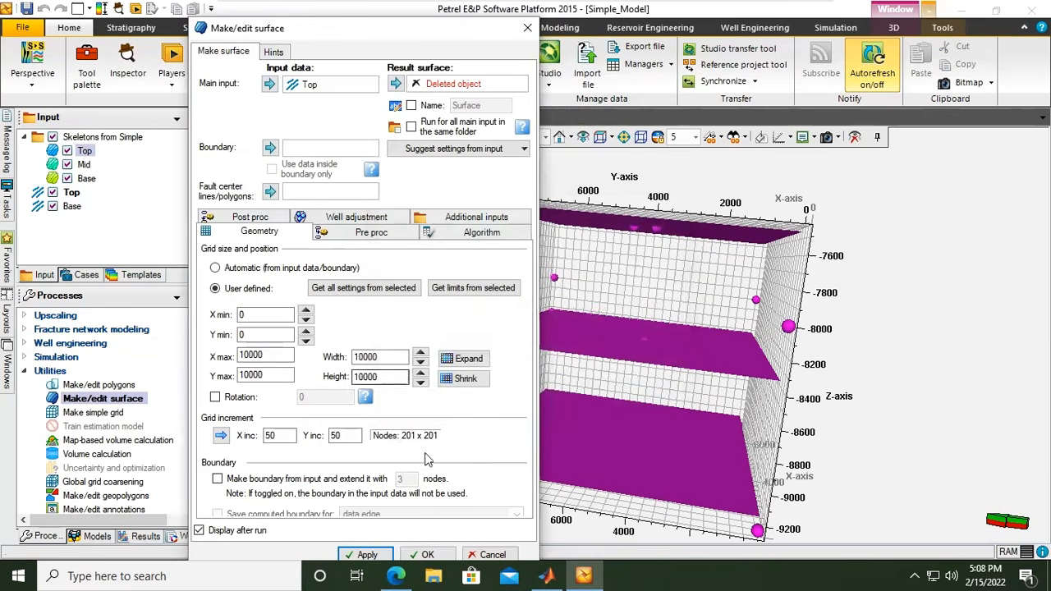
click(495, 554)
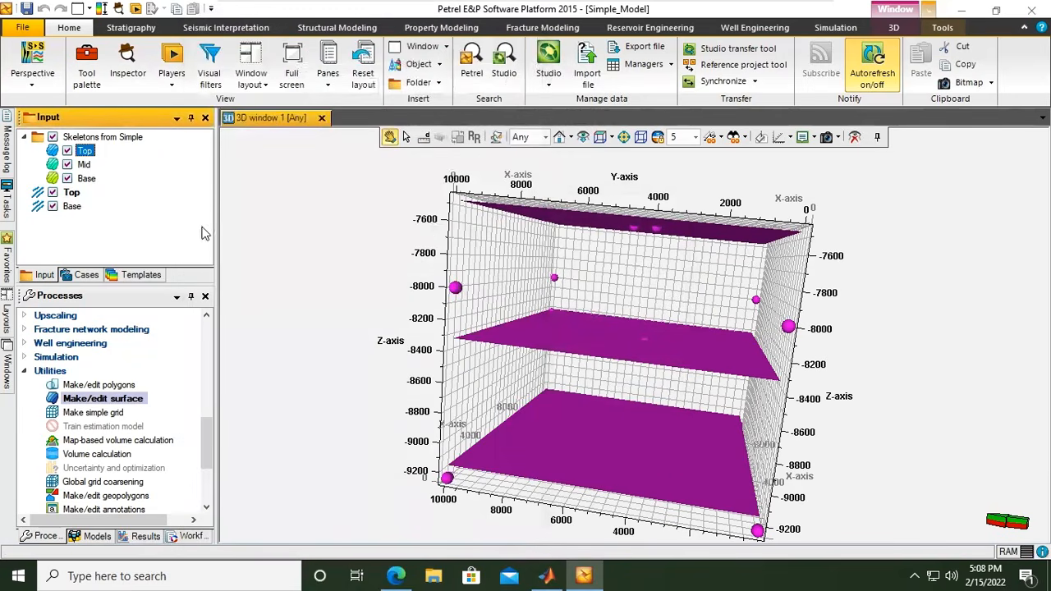
In the Base polygons' spreadsheet, set the Z value of polygon 6 to -9250
drag(818, 237, 852, 223)
drag(783, 304, 807, 297)
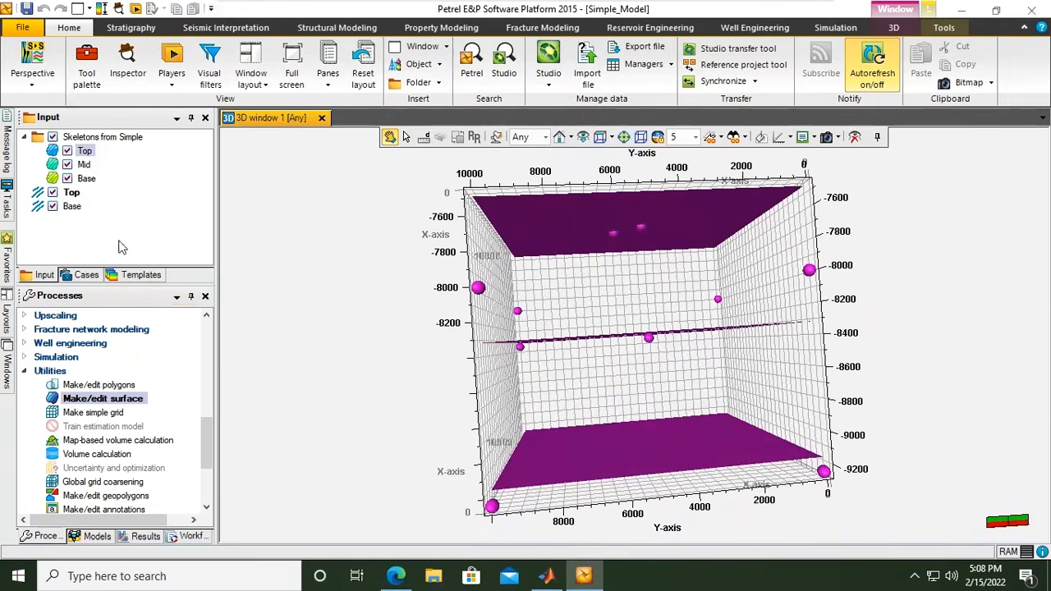
click(74, 206)
double_click(74, 209)
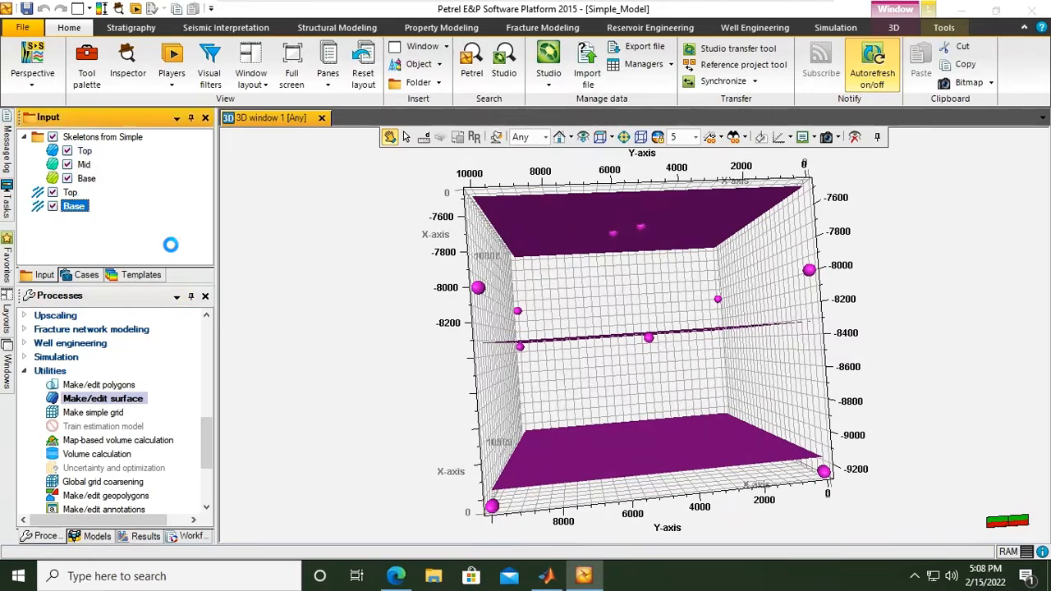
click(174, 89)
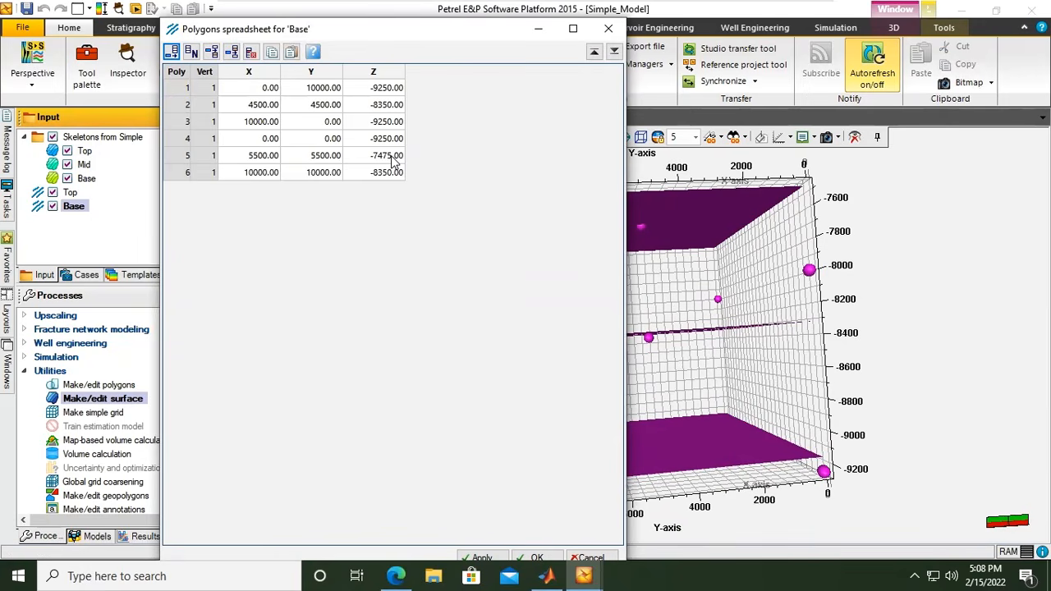
double_click(387, 90)
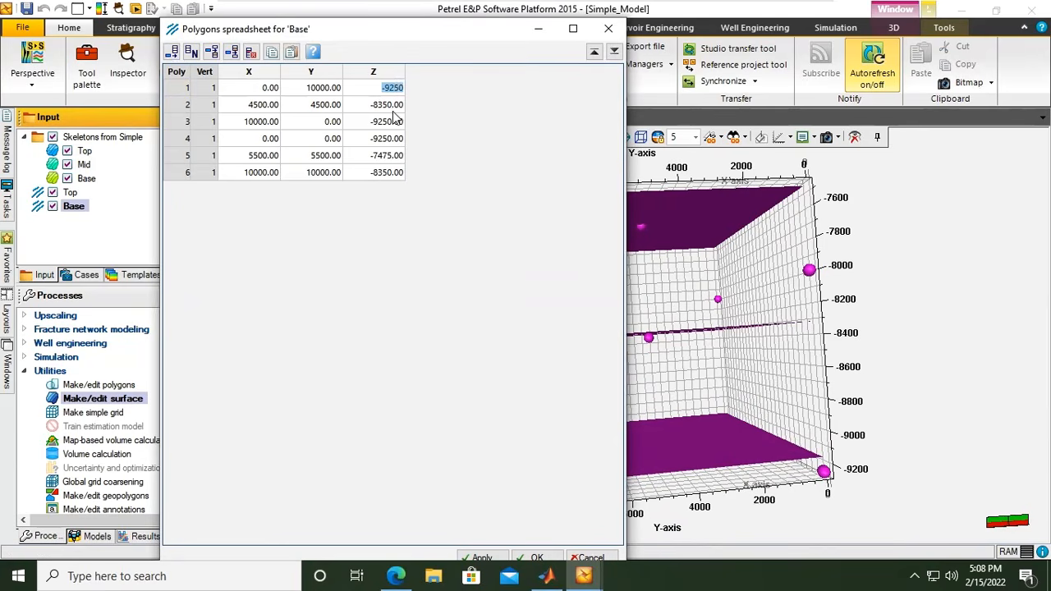
double_click(392, 156)
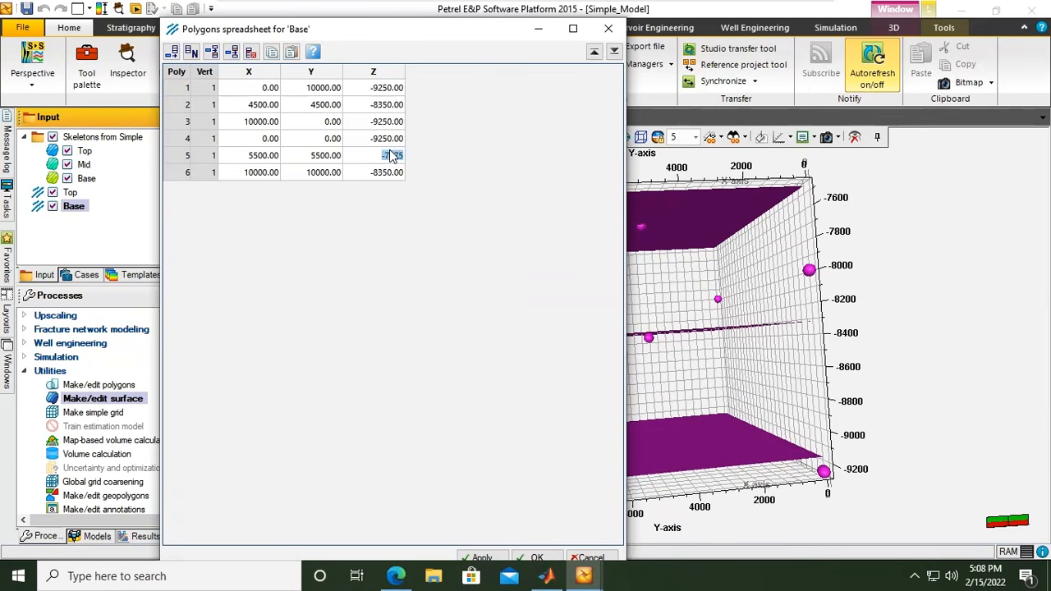
double_click(392, 175)
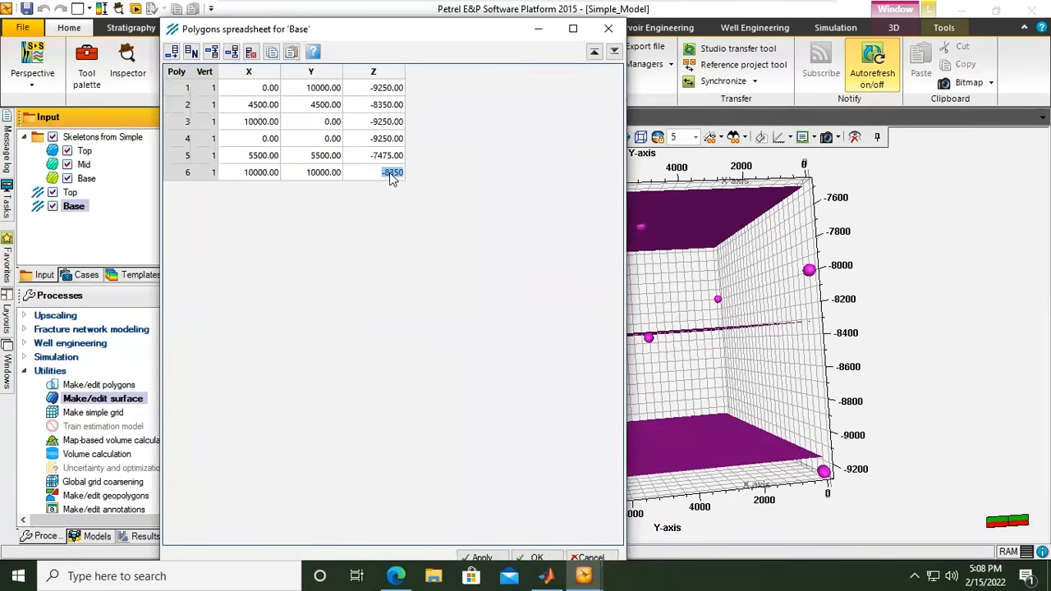
text(-9250)
Set the Z value of polygon 5 to -8350 and apply the changes to the Base polygons
double_click(386, 155)
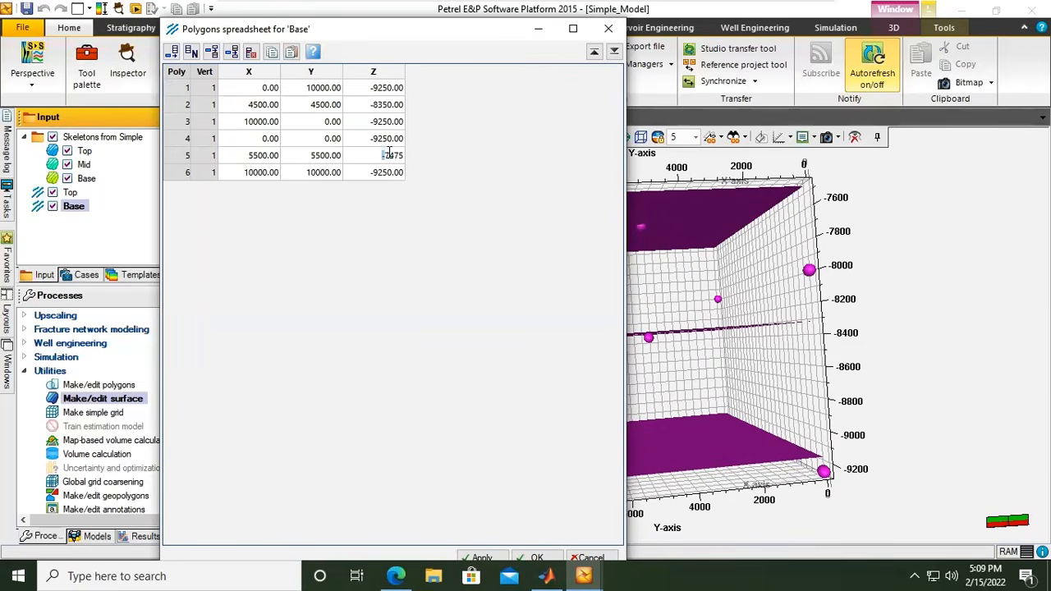
drag(384, 155, 436, 159)
text(-8350)
drag(346, 33, 328, 19)
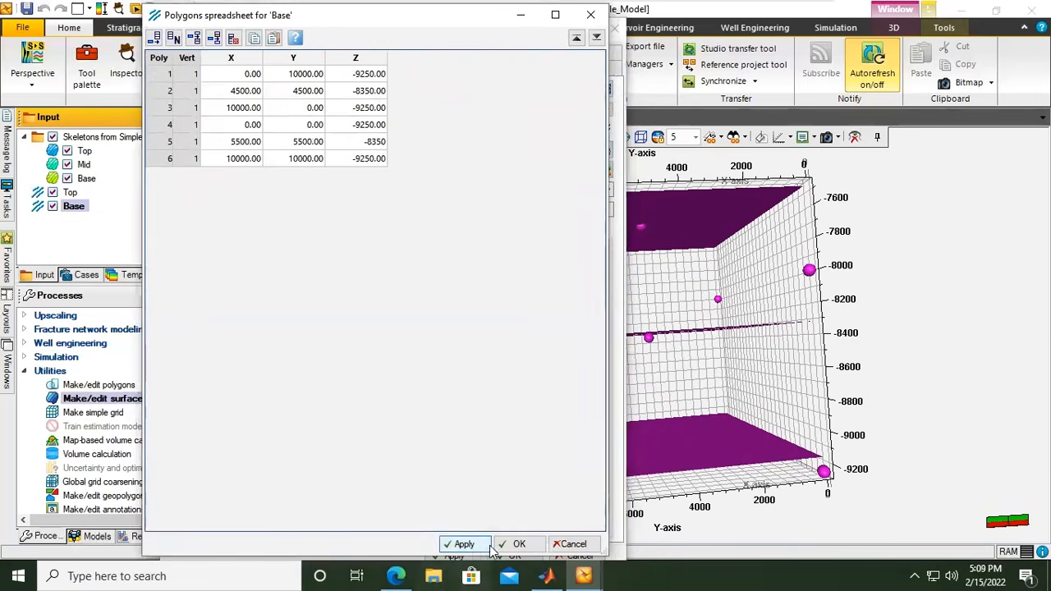
click(474, 550)
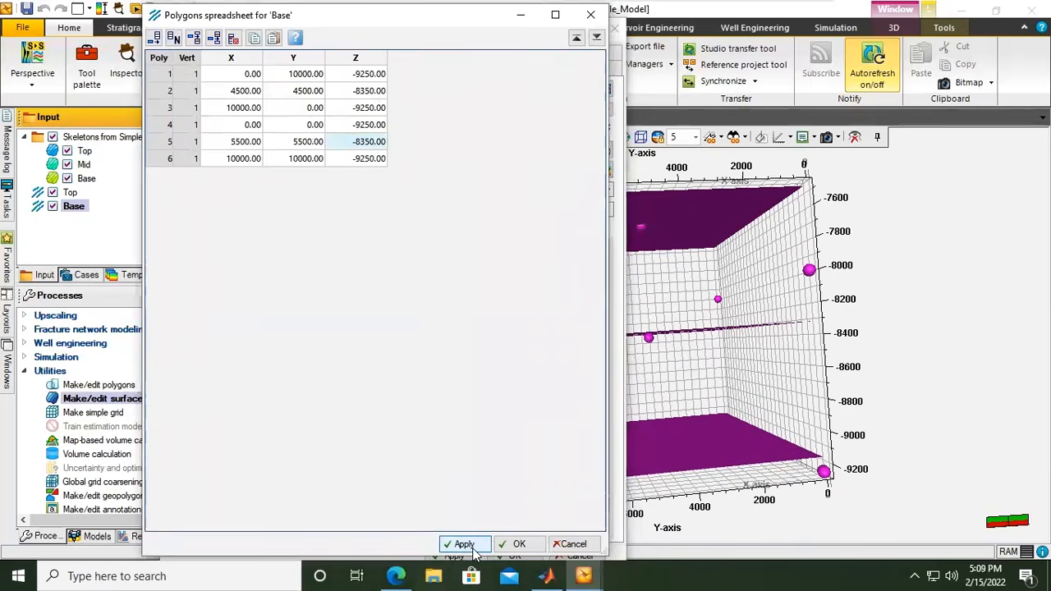
click(518, 545)
click(499, 559)
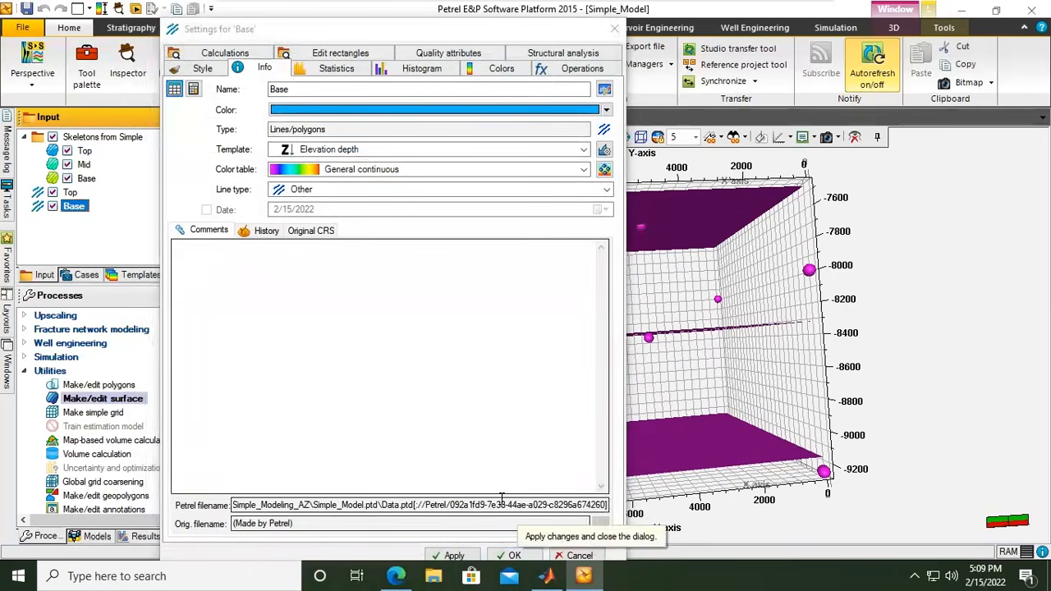
Accept the changes to the Base polygons and close their settings
click(509, 556)
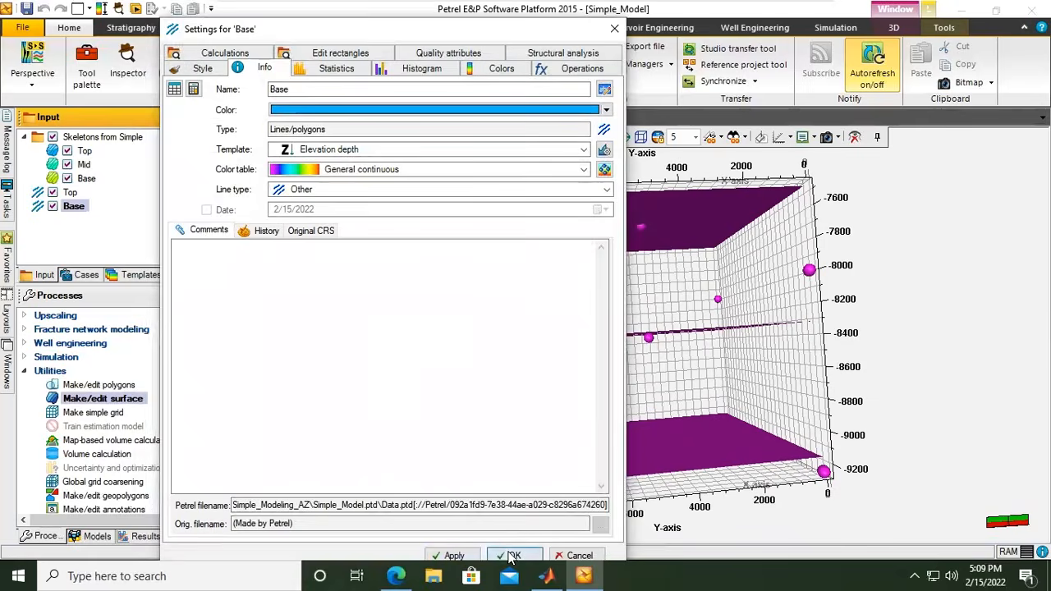
drag(694, 394, 667, 386)
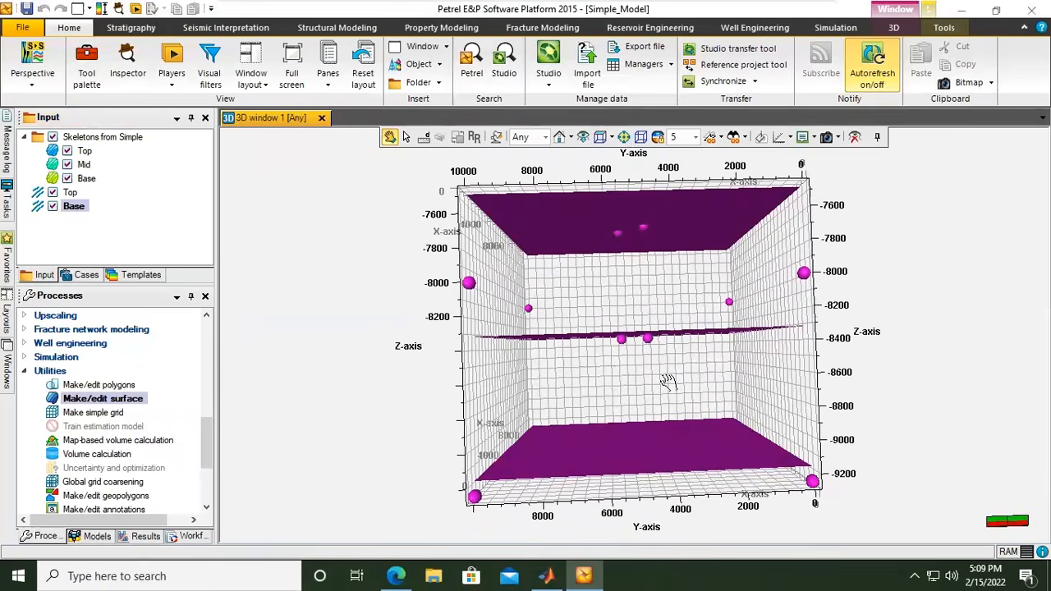
Try to generate a surface in Make/edit surface from the Top polygons, with grid limits taken from the Top skeleton surface
double_click(117, 402)
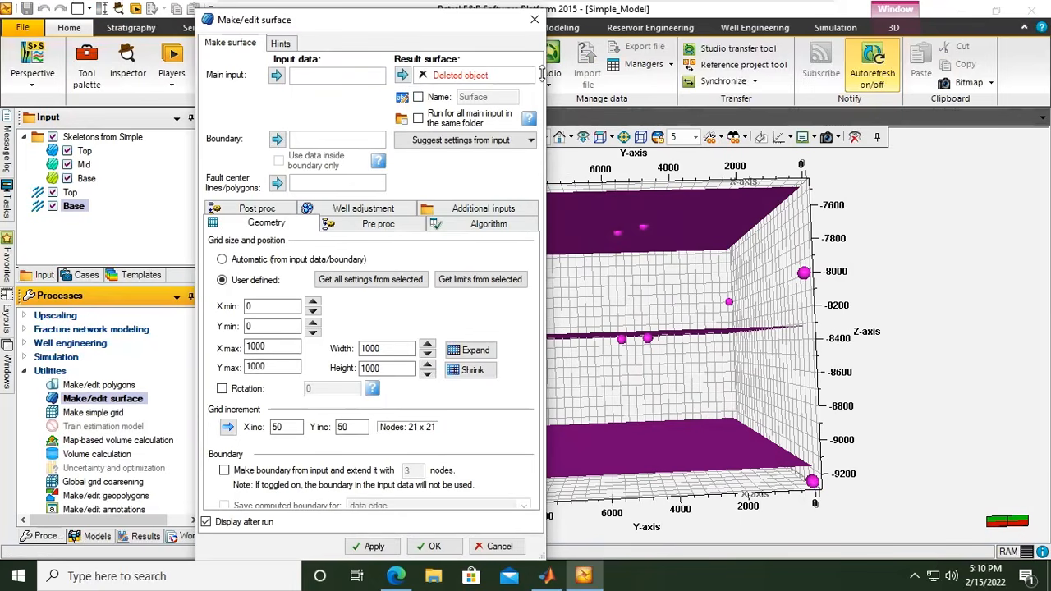
click(71, 192)
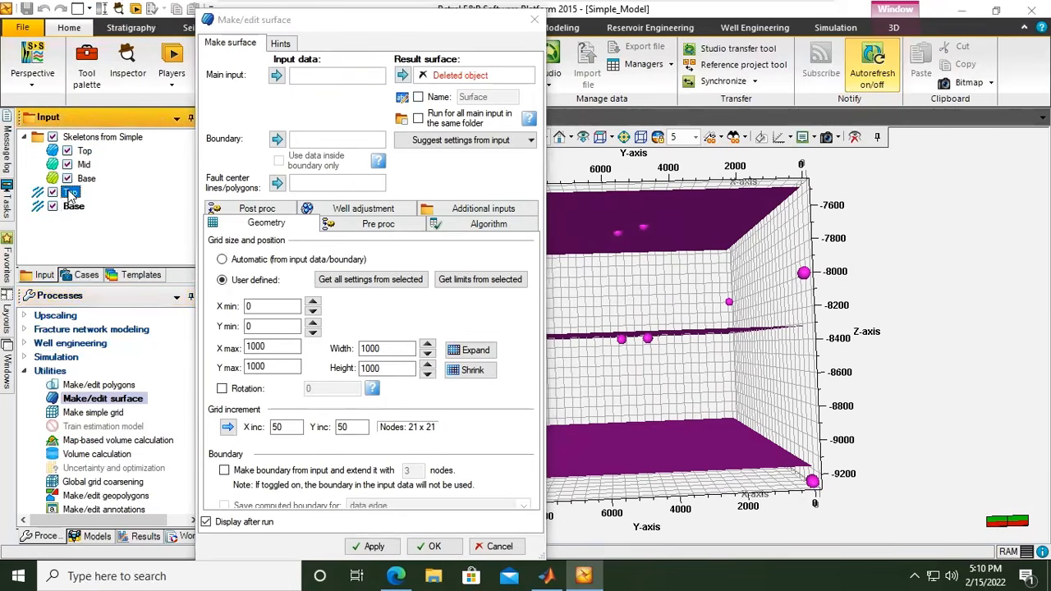
click(277, 75)
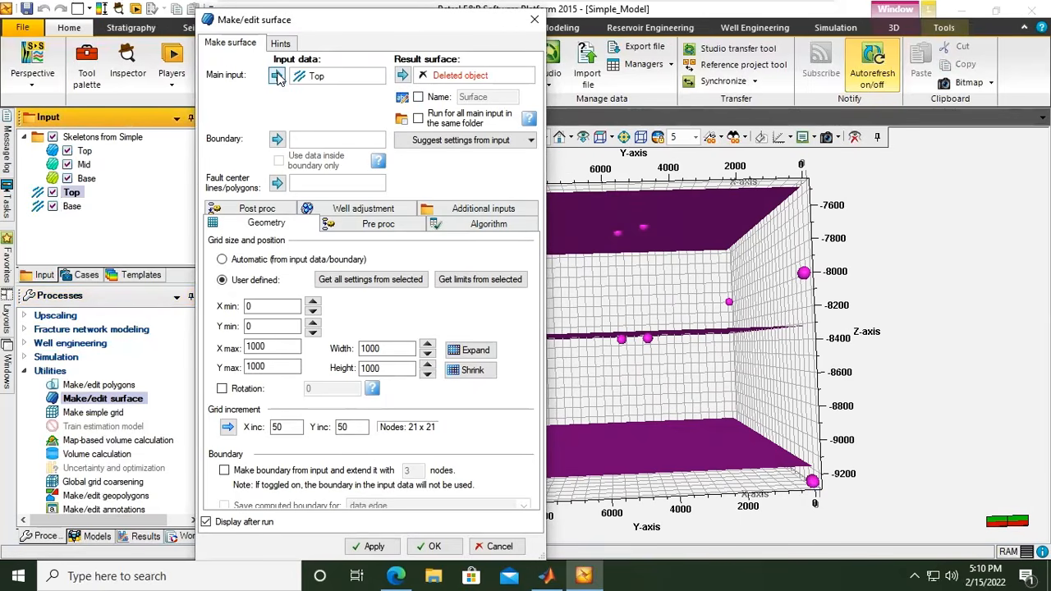
click(85, 152)
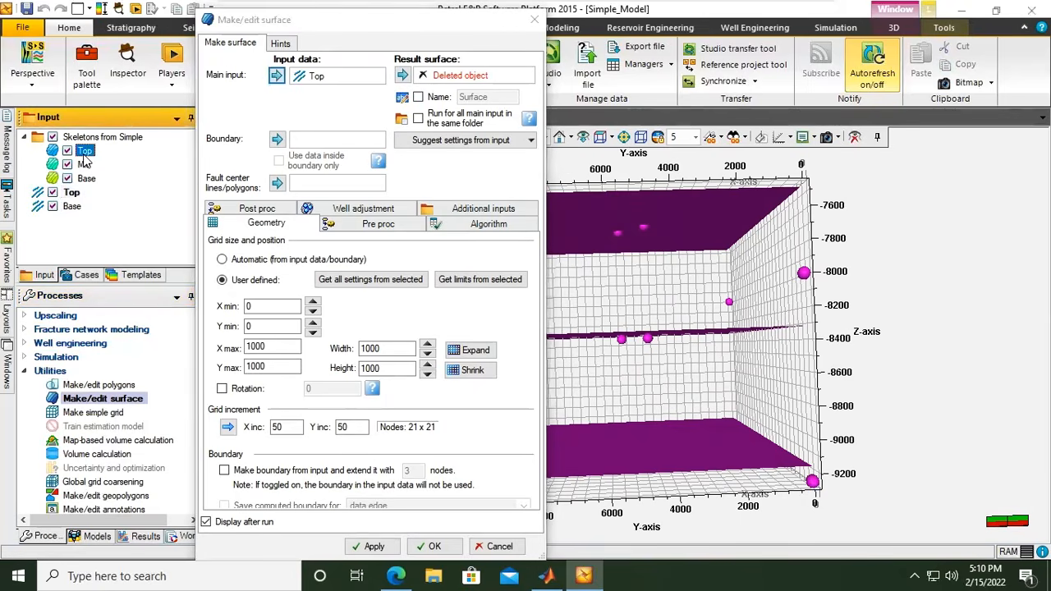
click(470, 279)
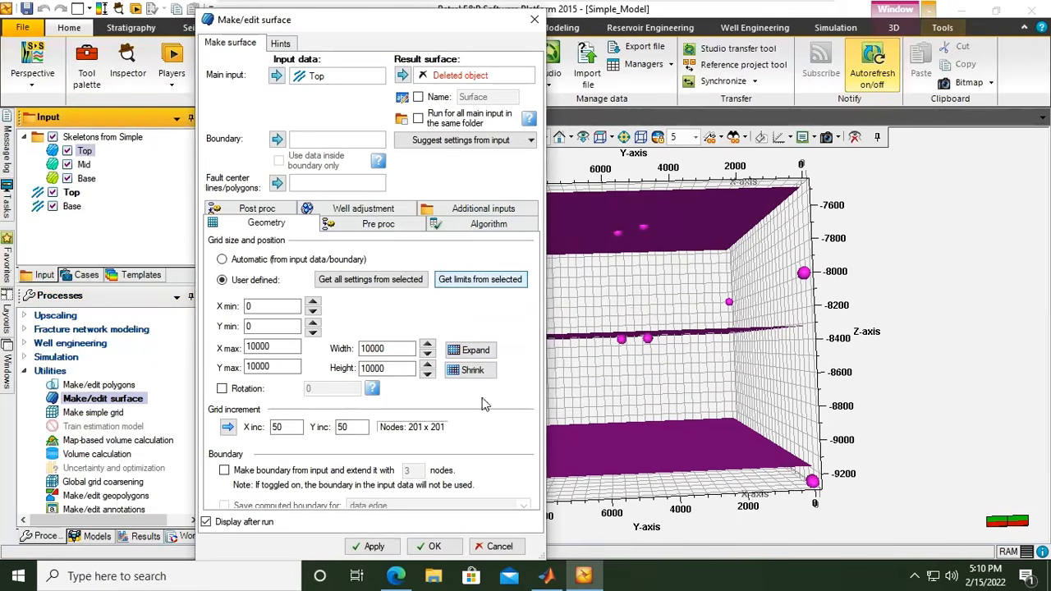
click(382, 548)
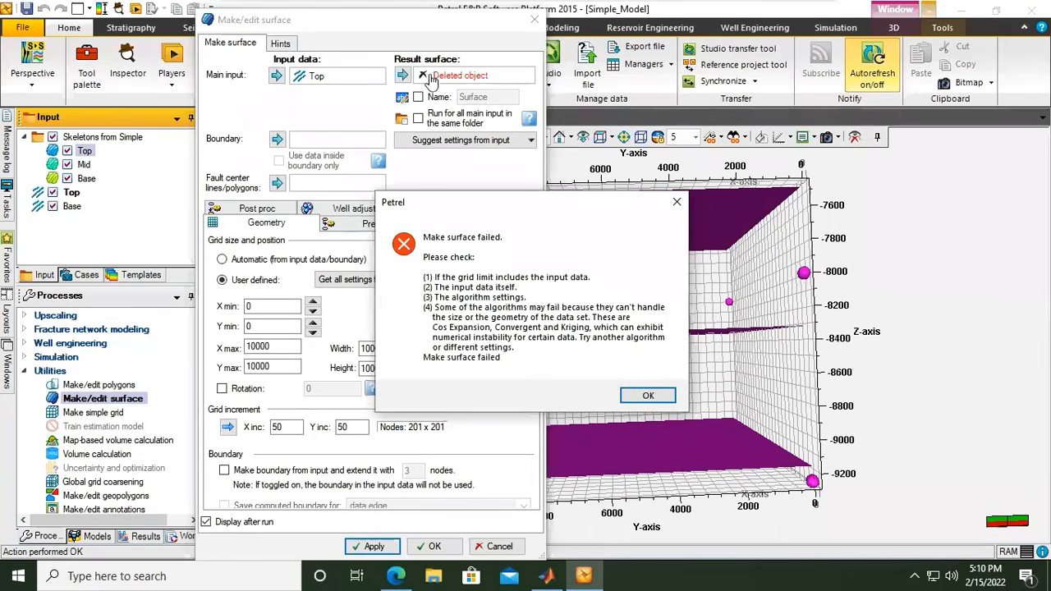
click(646, 397)
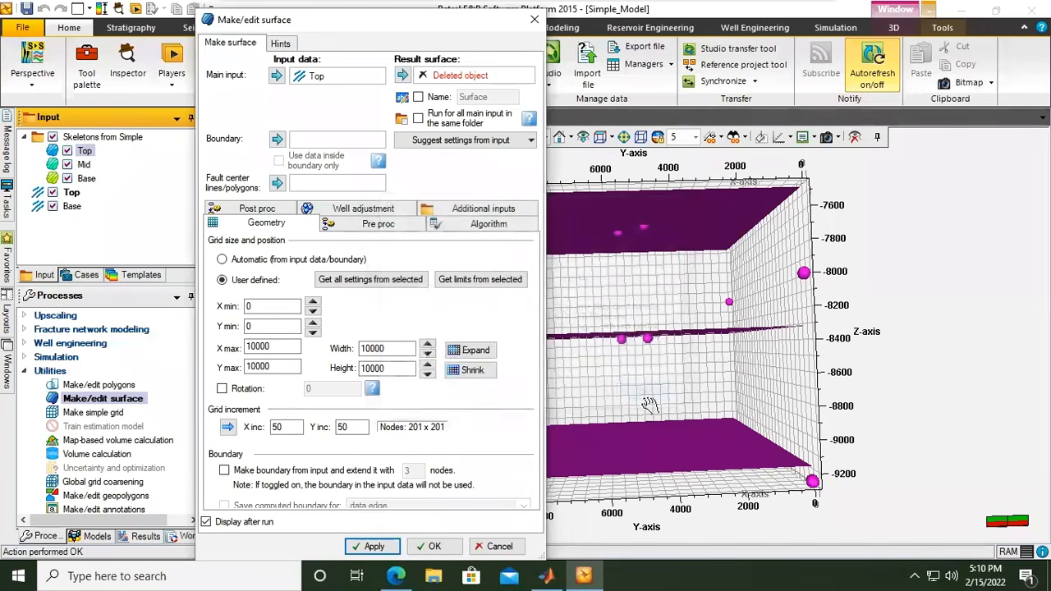
Remove the object assigned as result surface in Make/edit surface and reset the process settings
click(430, 77)
click(405, 76)
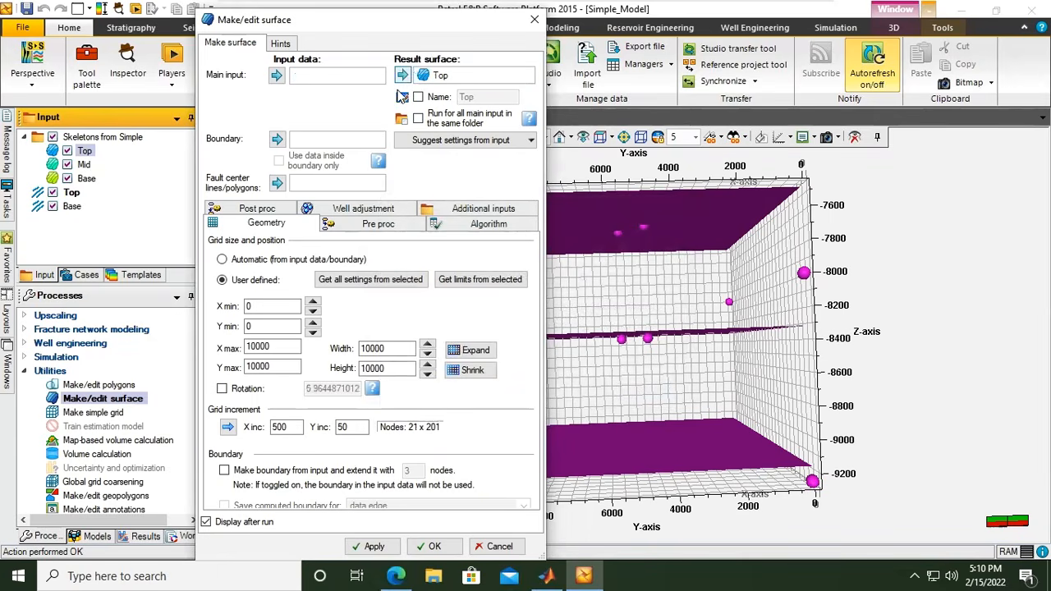
right_click(432, 75)
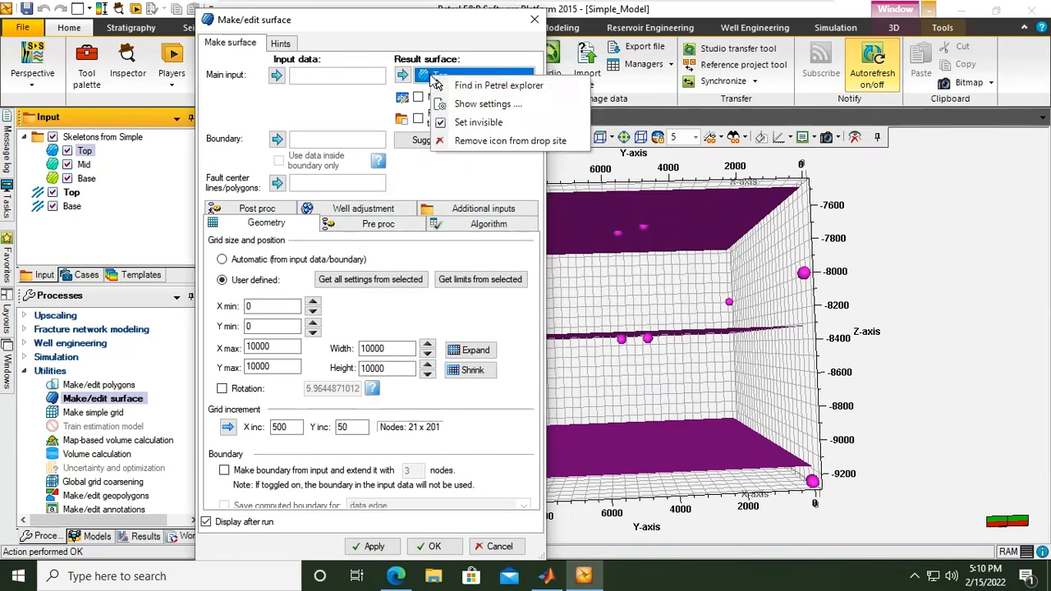
click(473, 146)
click(564, 340)
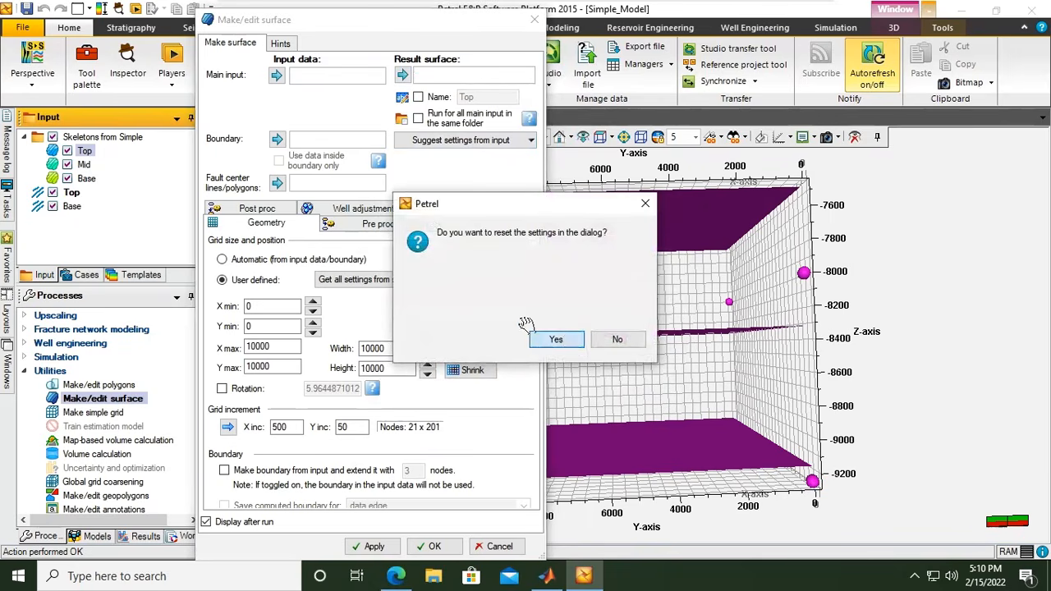
With the result surface empty, assign the Top polygons as main input, take limits from the Top skeleton surface, and run the process
click(317, 79)
click(72, 193)
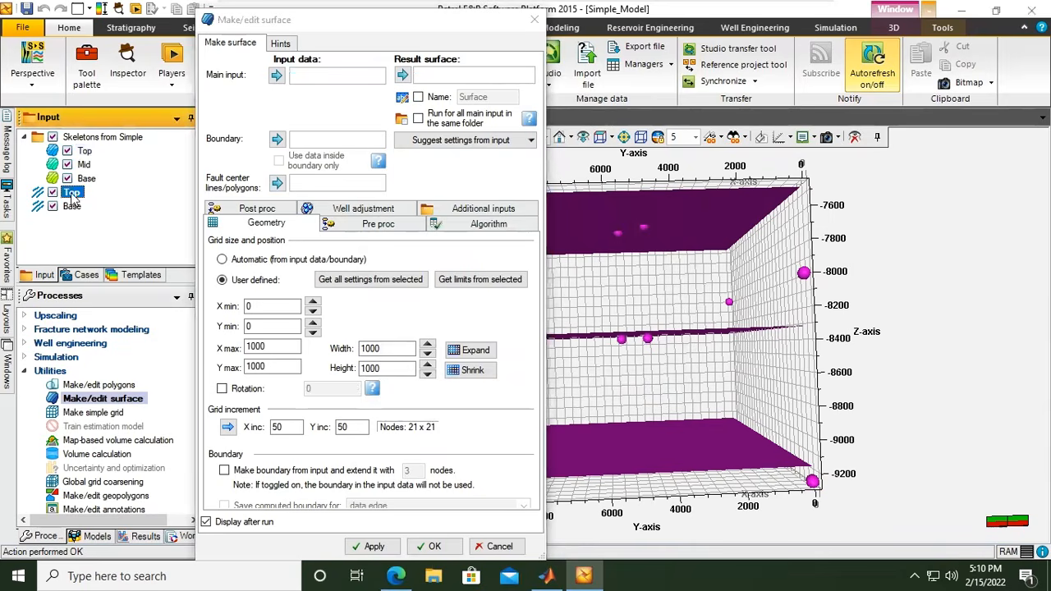
click(279, 76)
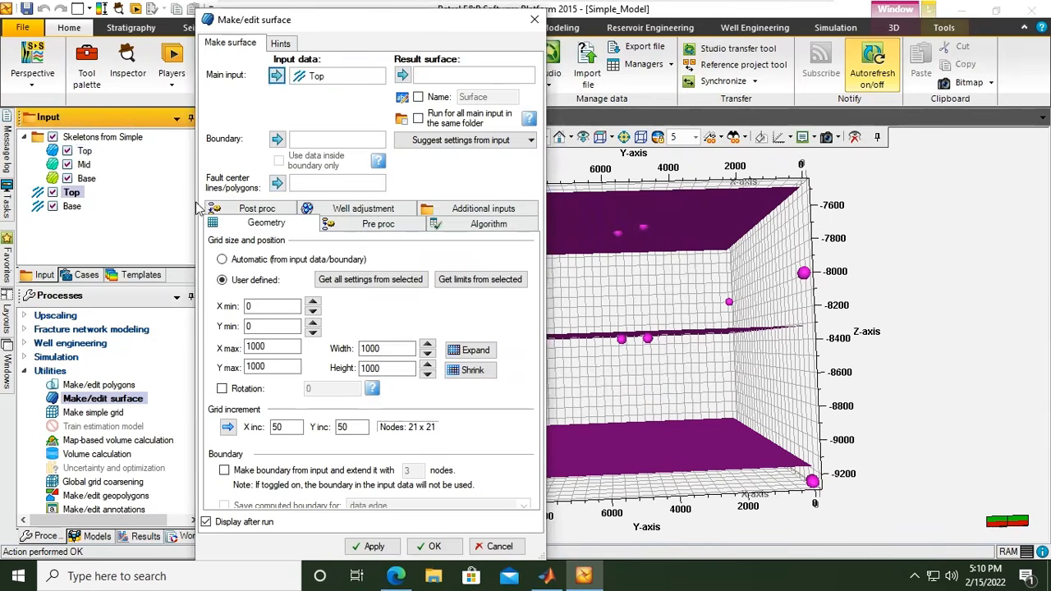
click(83, 151)
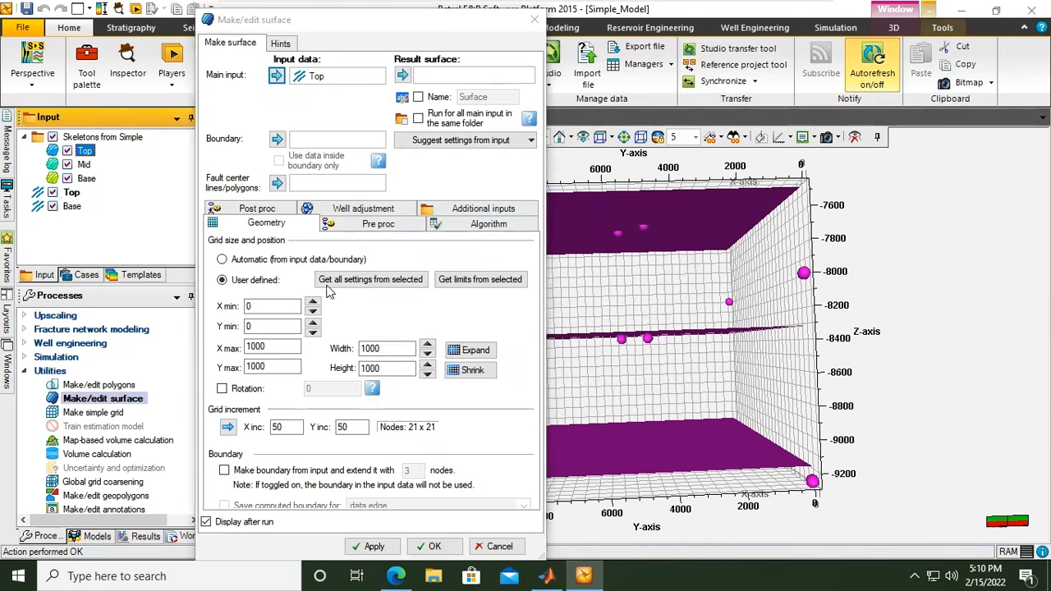
click(467, 281)
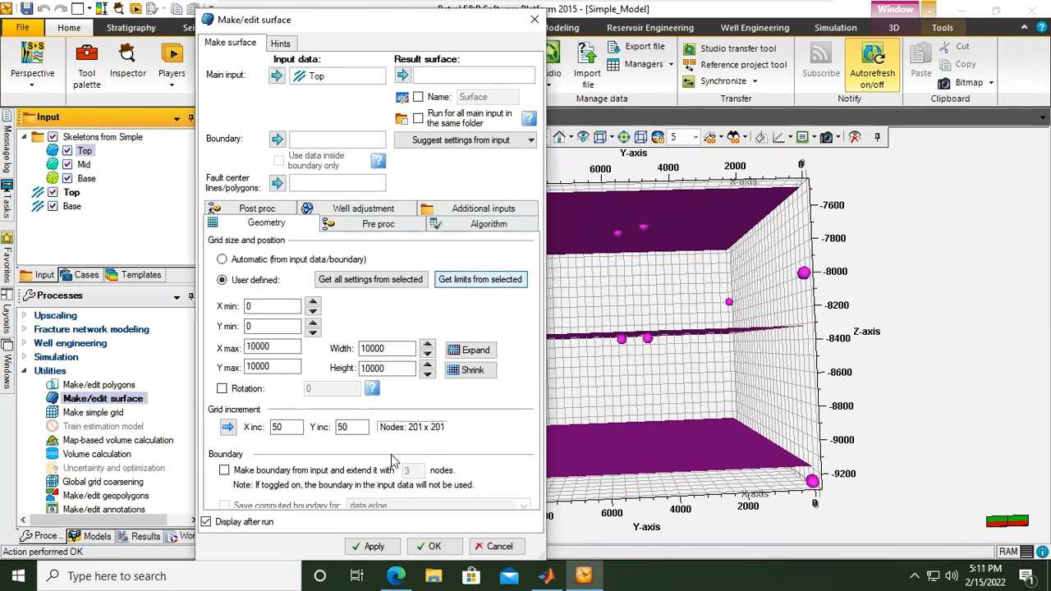
click(375, 547)
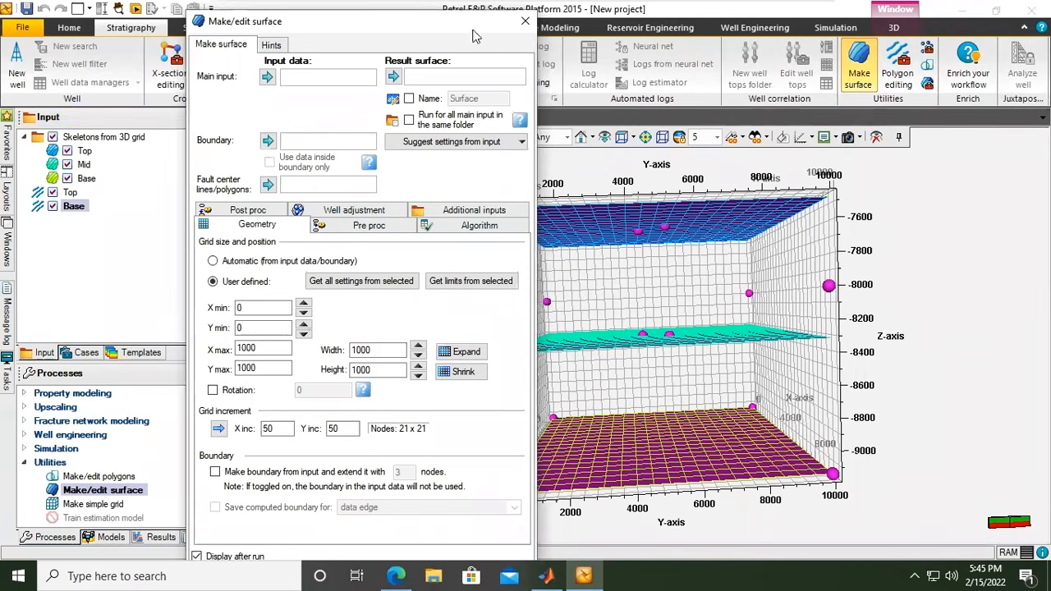
In the new project, set the Top polygons as Make/edit surface main input and take the grid limits from the Top skeleton surface
click(71, 193)
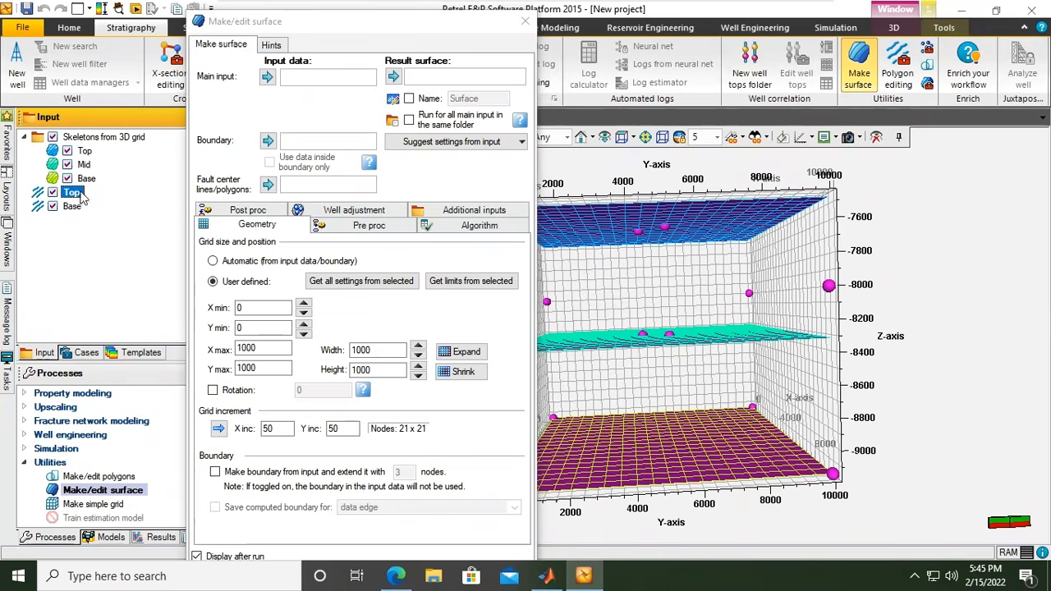
click(267, 78)
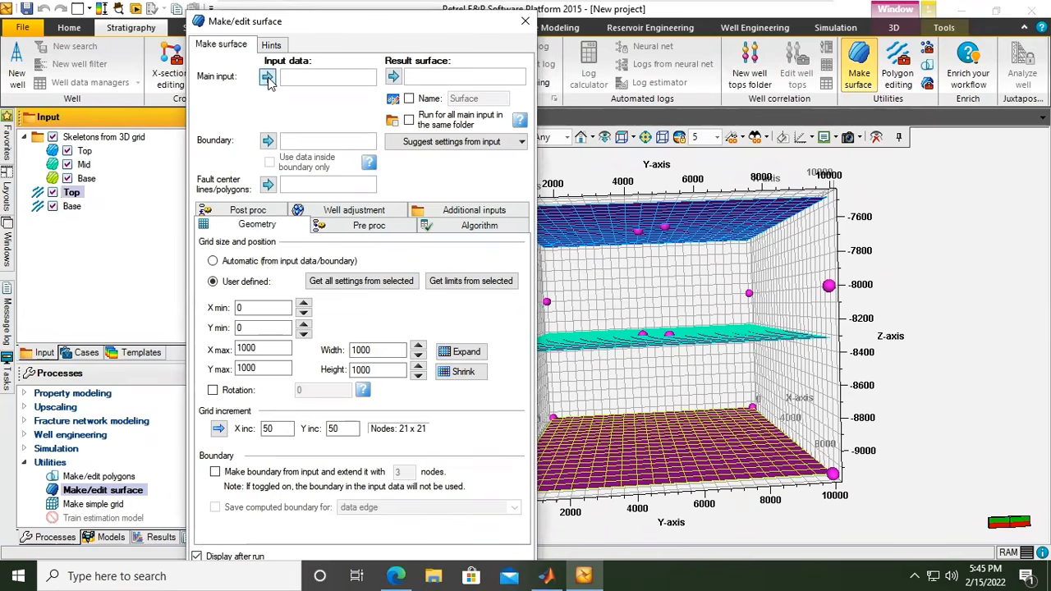
click(86, 151)
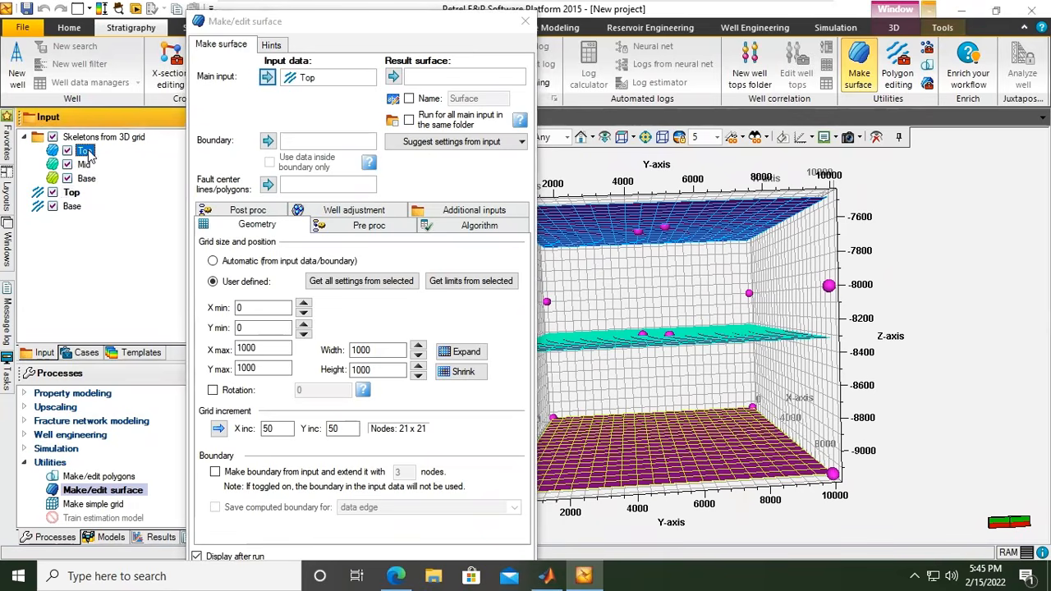
click(470, 282)
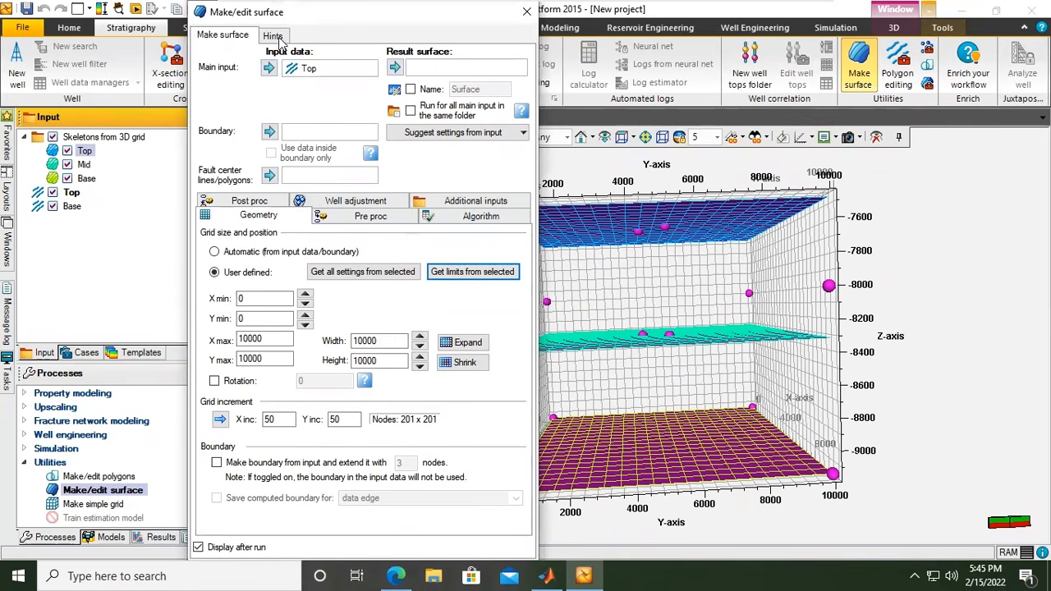
drag(290, 44, 335, 29)
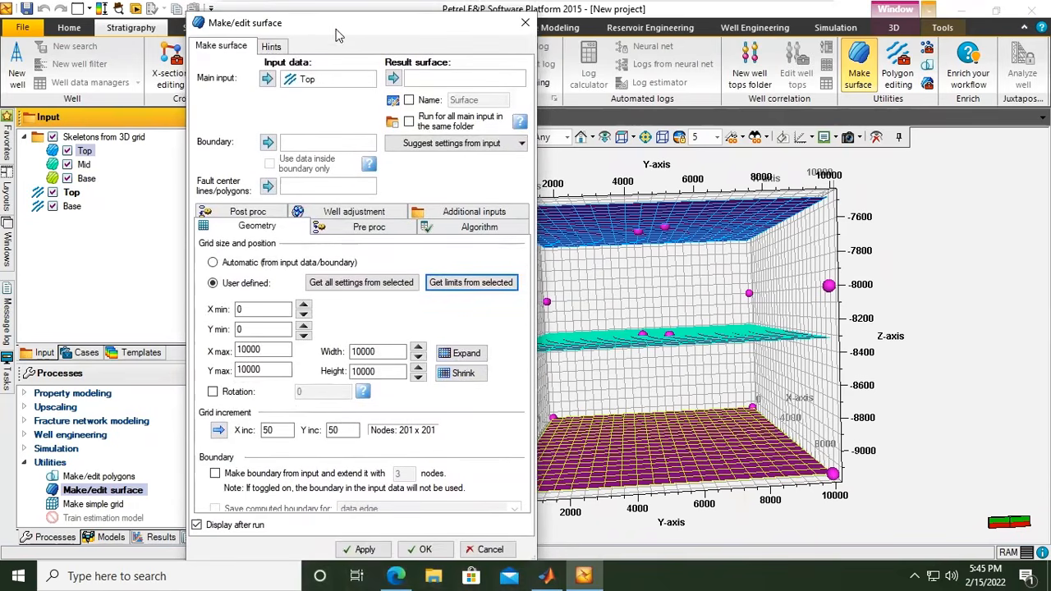
Try to generate the surface from the Top polygons, then retry the run
click(361, 550)
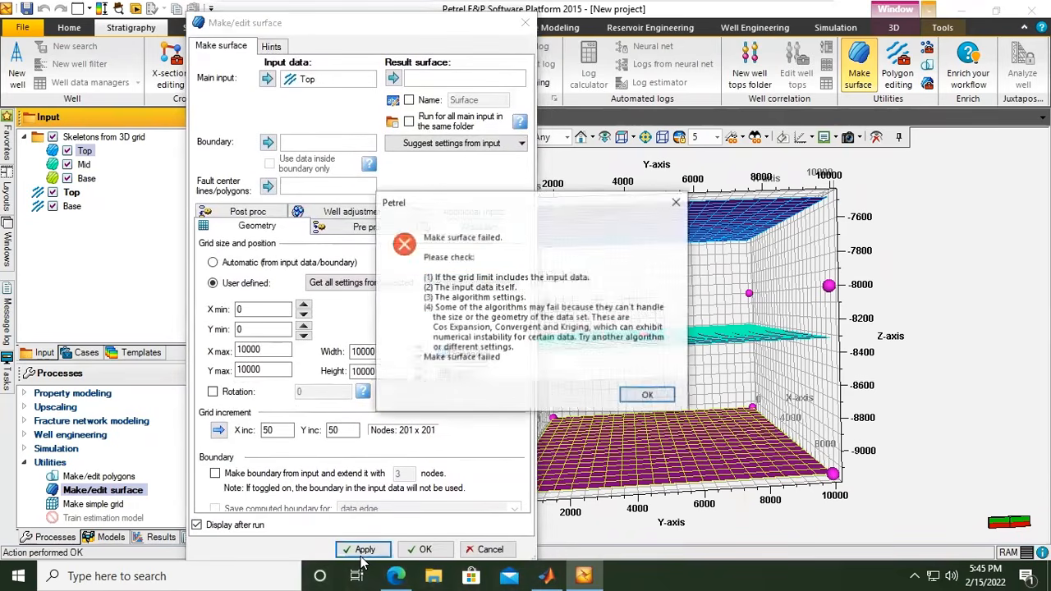
click(650, 395)
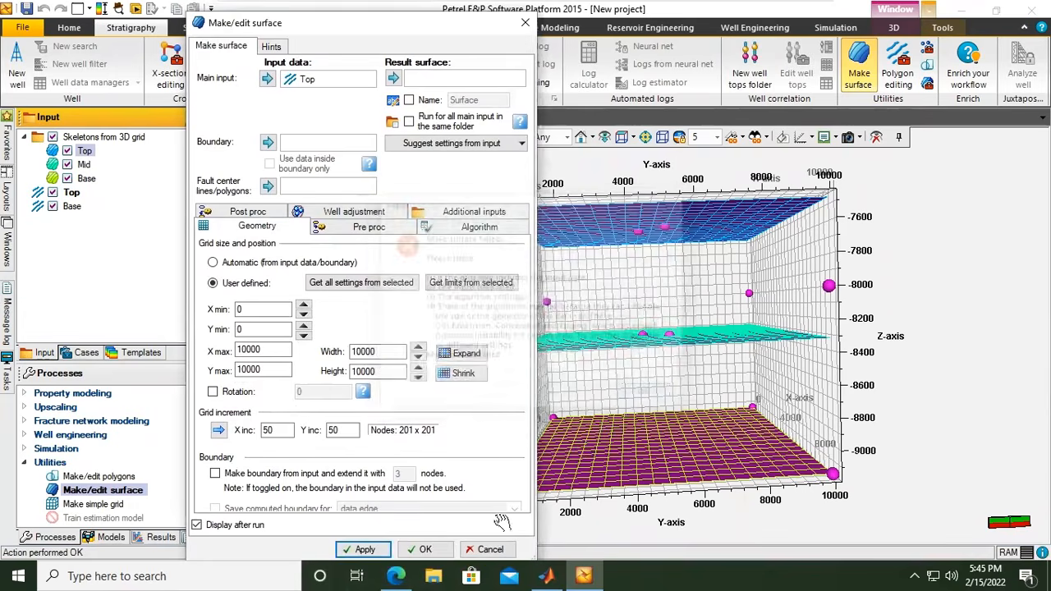
click(440, 554)
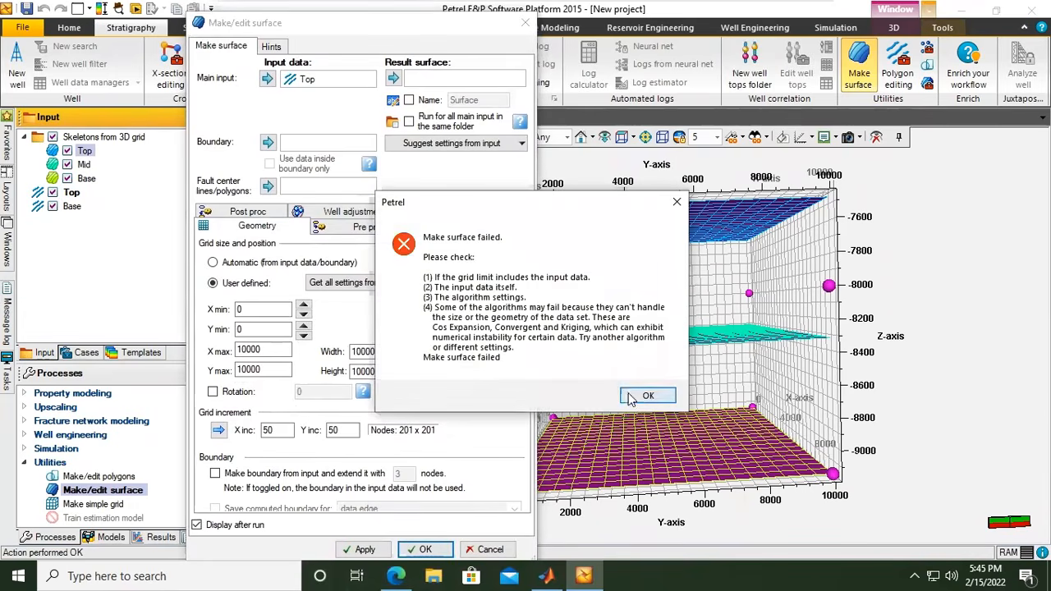
click(649, 394)
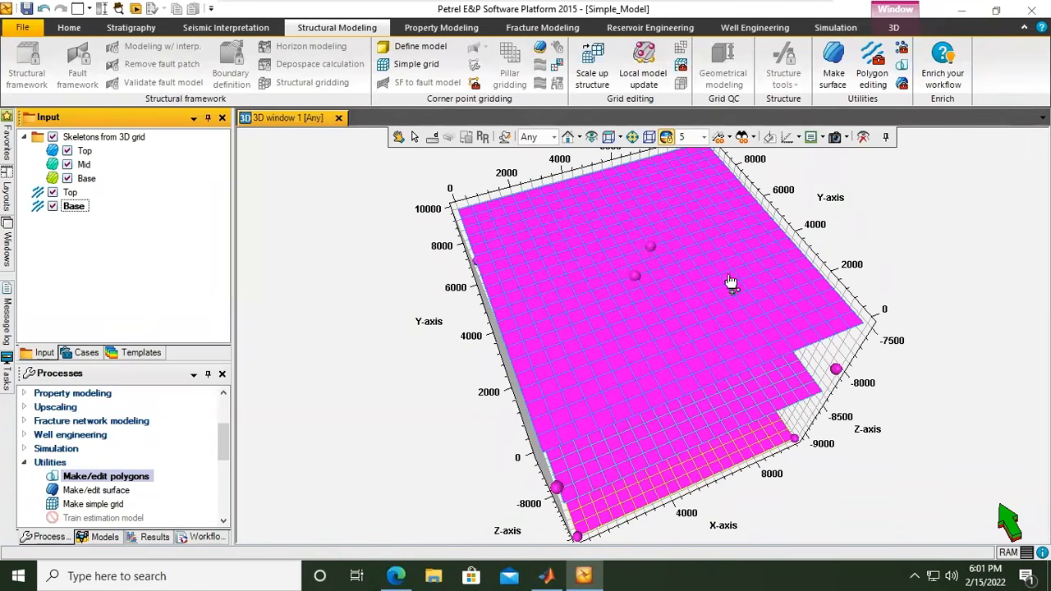
Create a new point set in Simple_Model with one point on the Top surface at about X 5289, Y 4695 ft
click(70, 194)
click(72, 207)
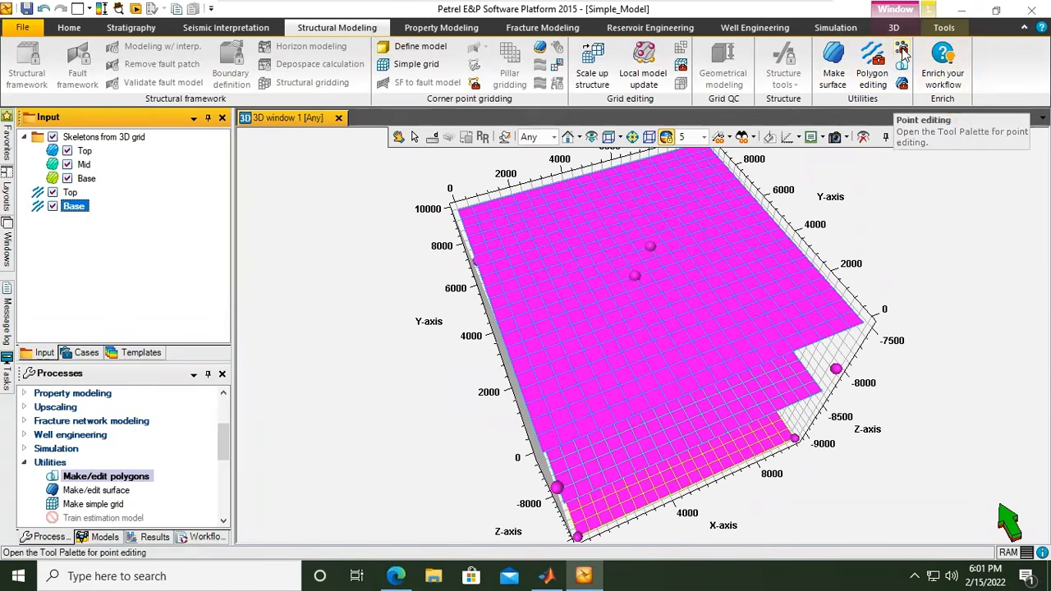
click(902, 85)
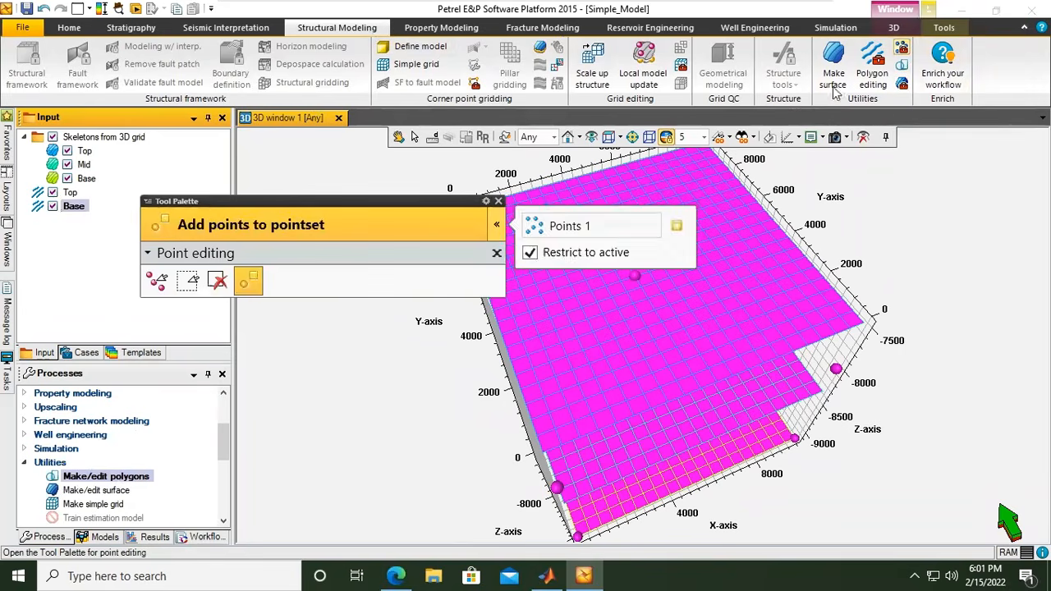
click(247, 286)
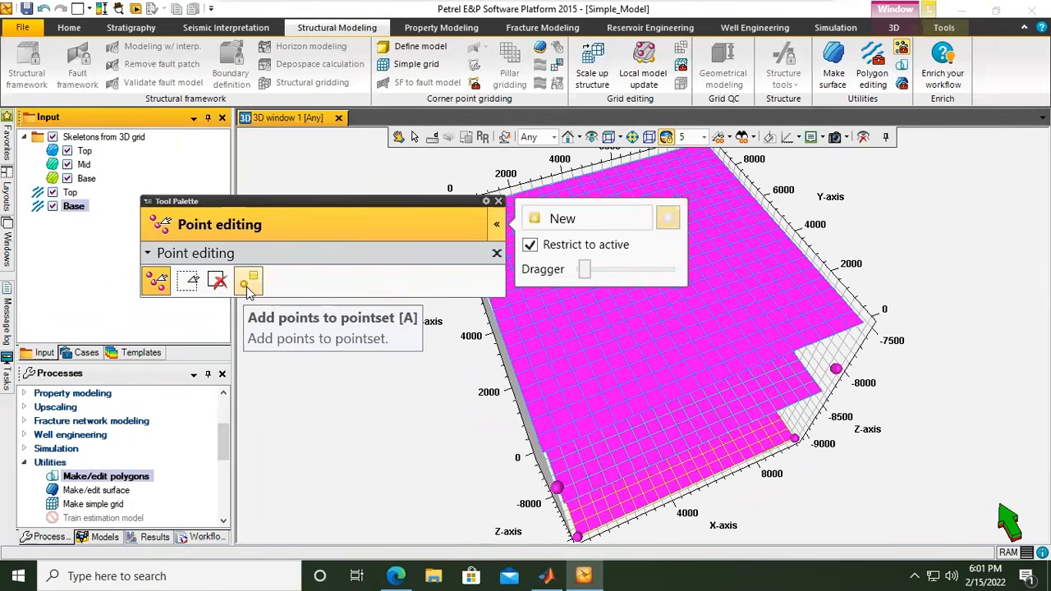
click(248, 287)
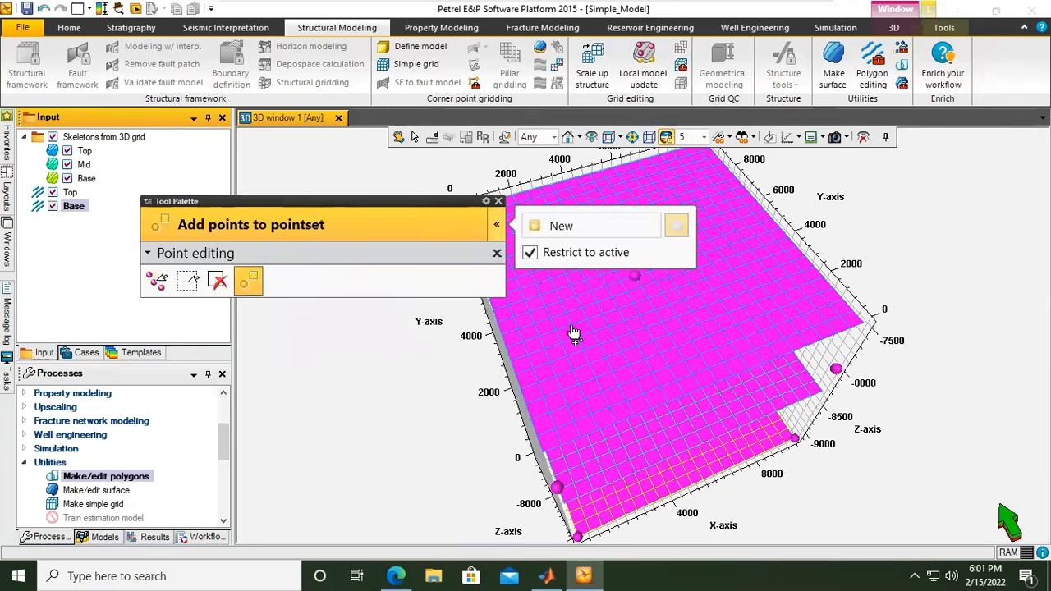
drag(422, 202, 424, 47)
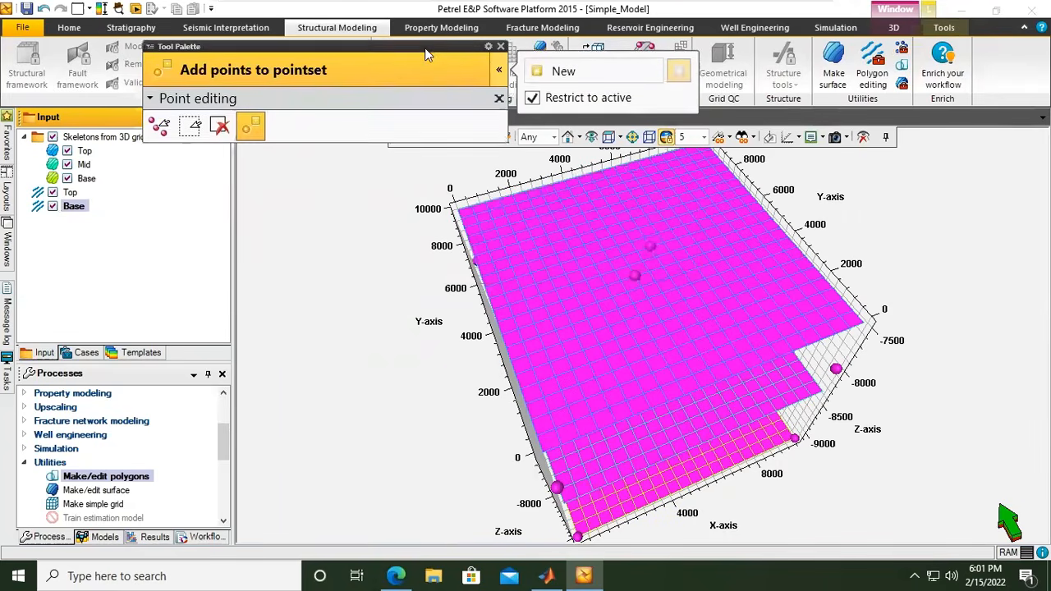
click(655, 265)
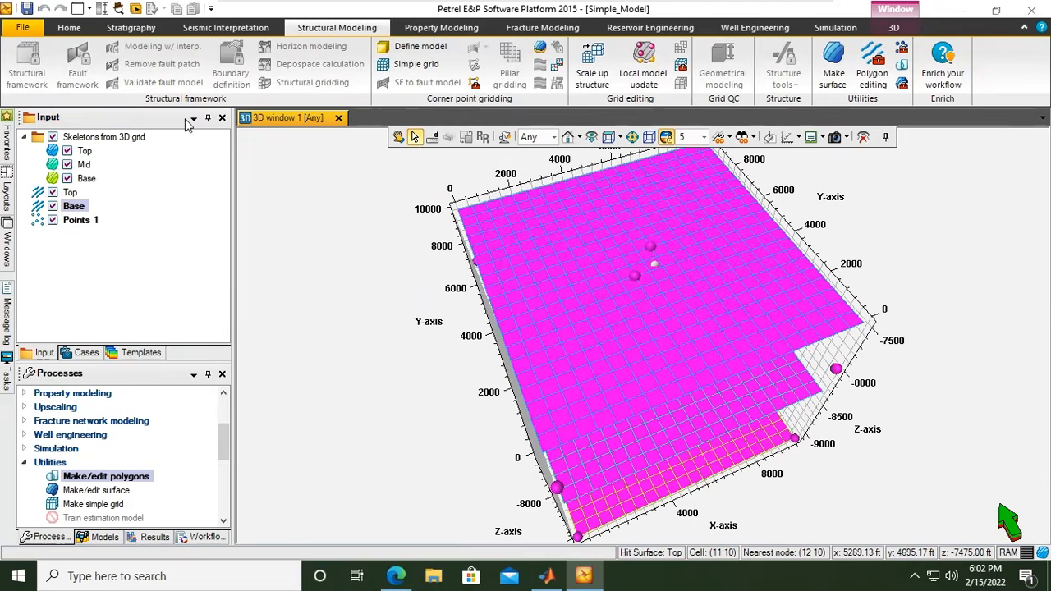
click(82, 219)
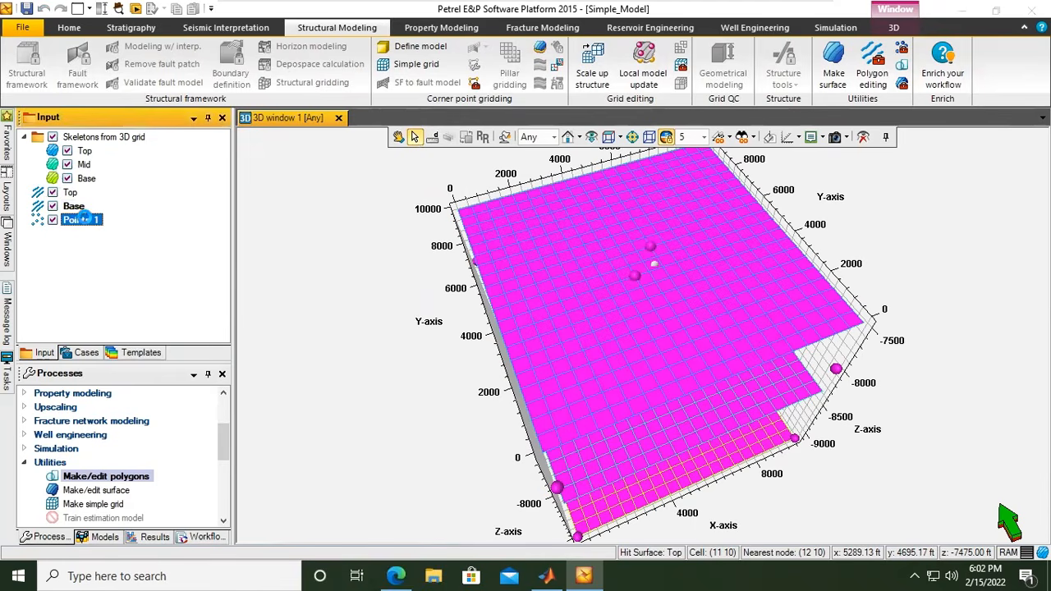
double_click(82, 219)
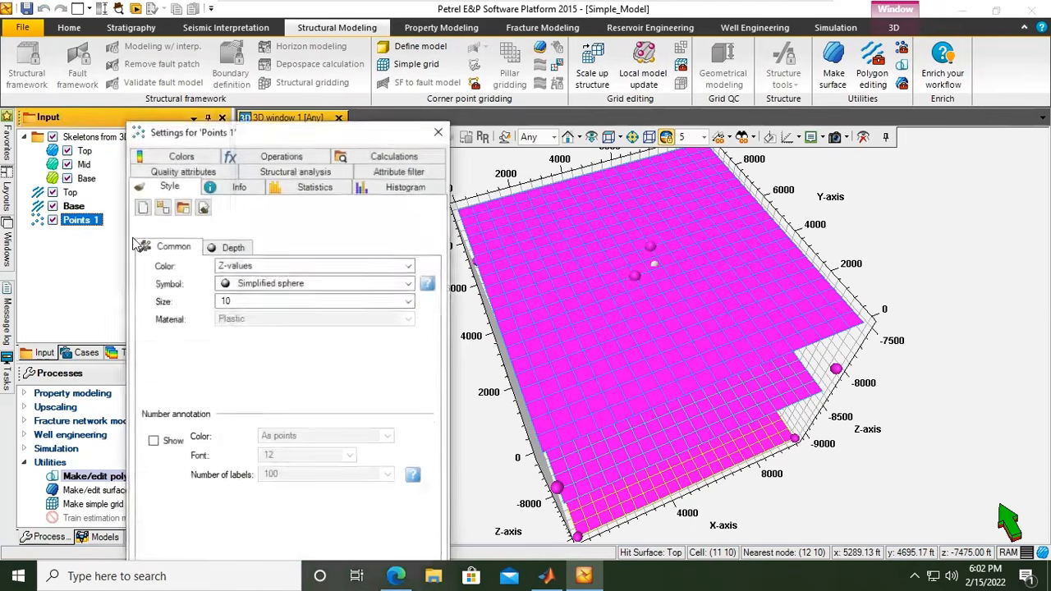
click(255, 303)
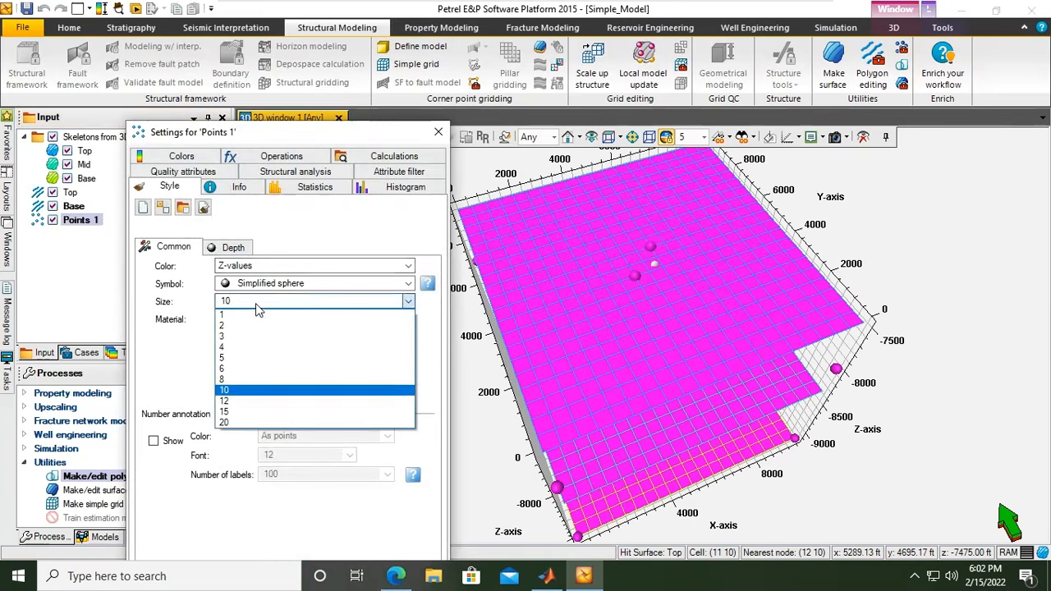
click(232, 199)
click(237, 185)
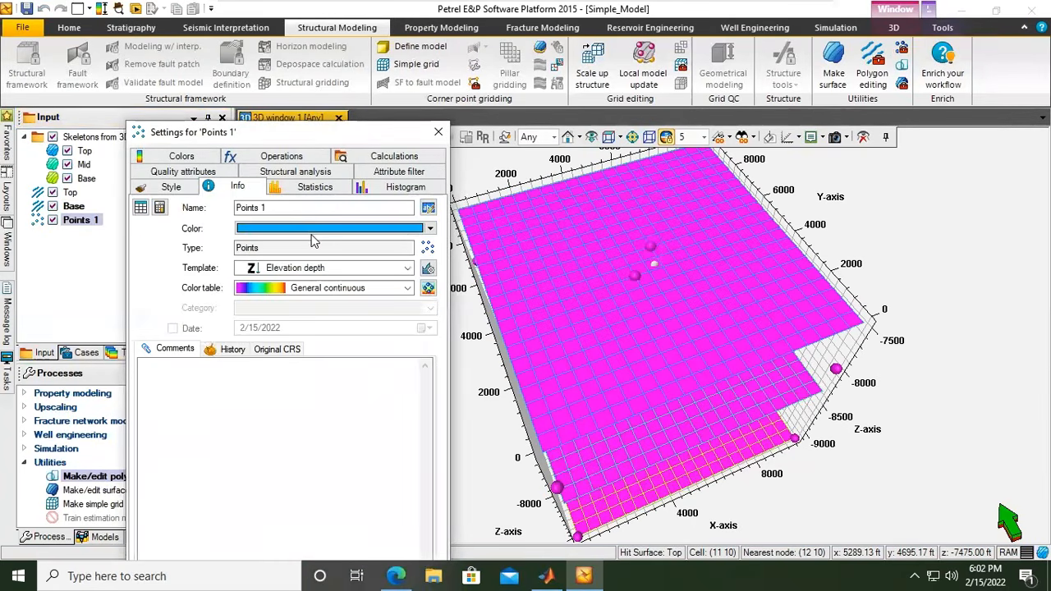
drag(272, 208, 167, 197)
text(Top_)
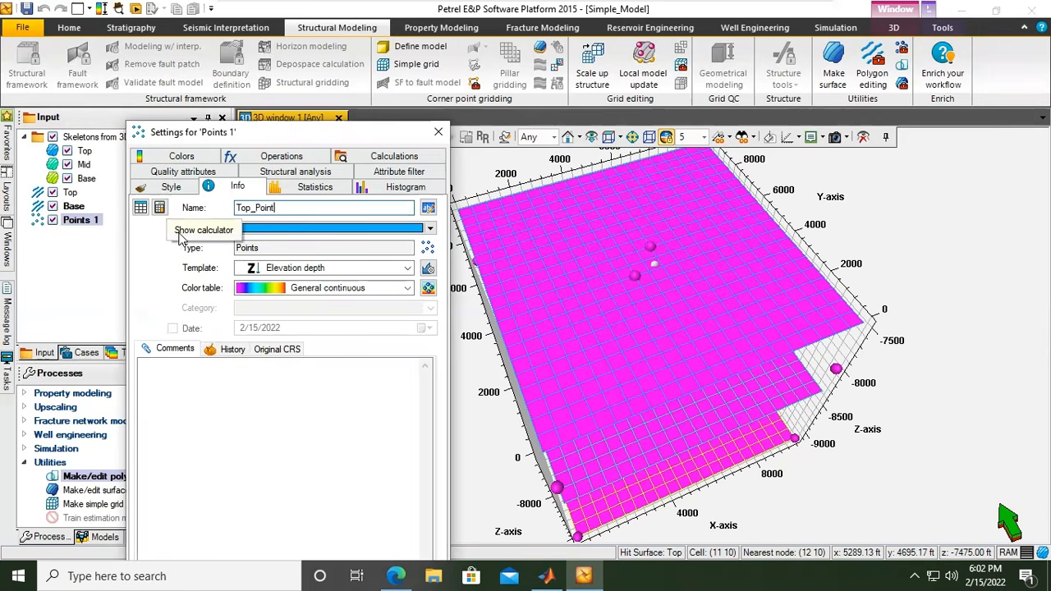
click(142, 208)
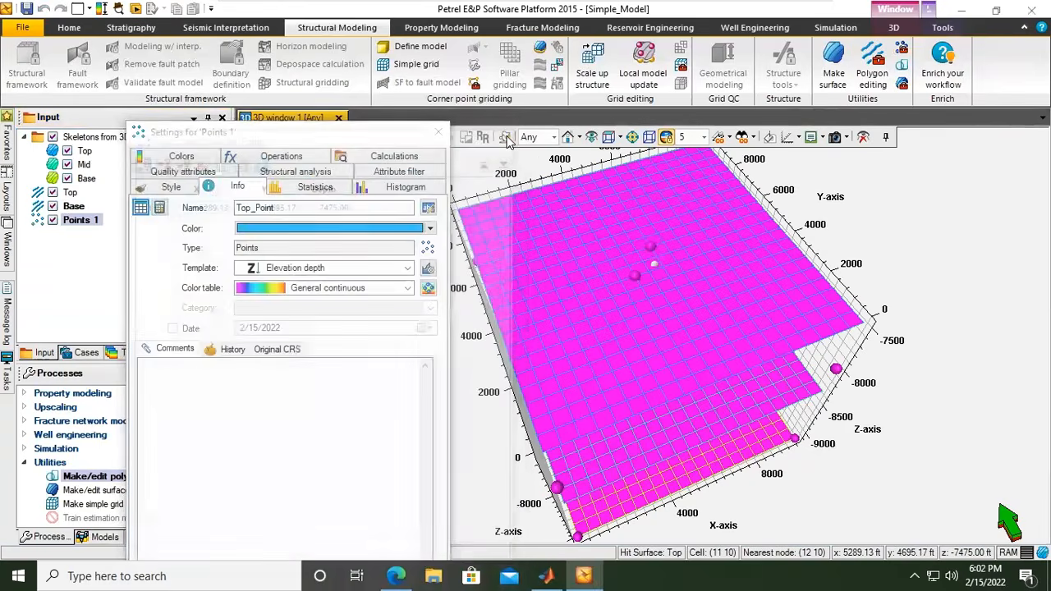
click(501, 131)
click(437, 131)
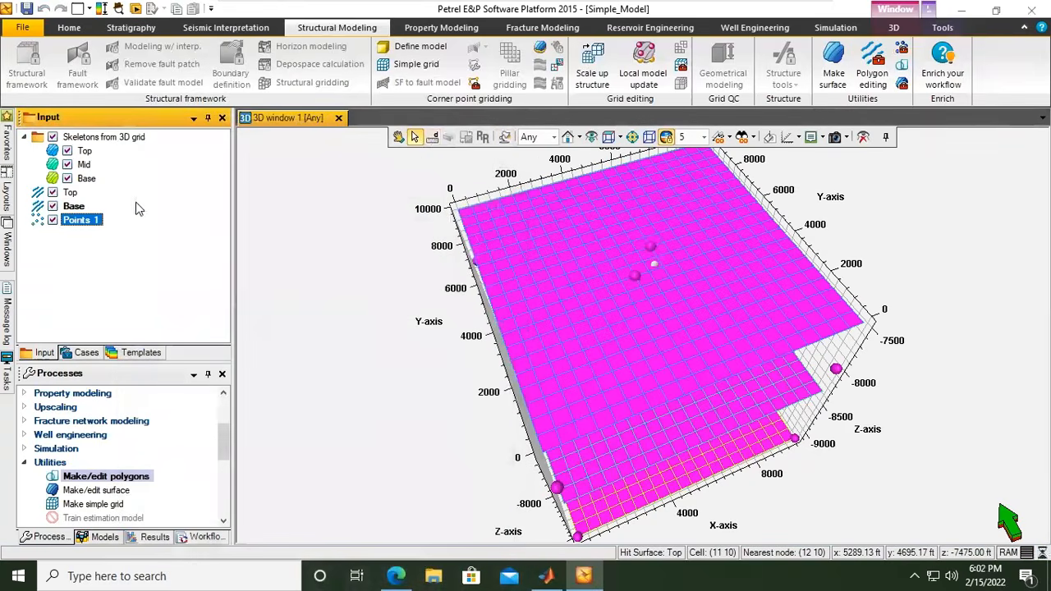
Examine the vertex coordinates in the spreadsheet of the Top polygons
click(71, 193)
double_click(71, 193)
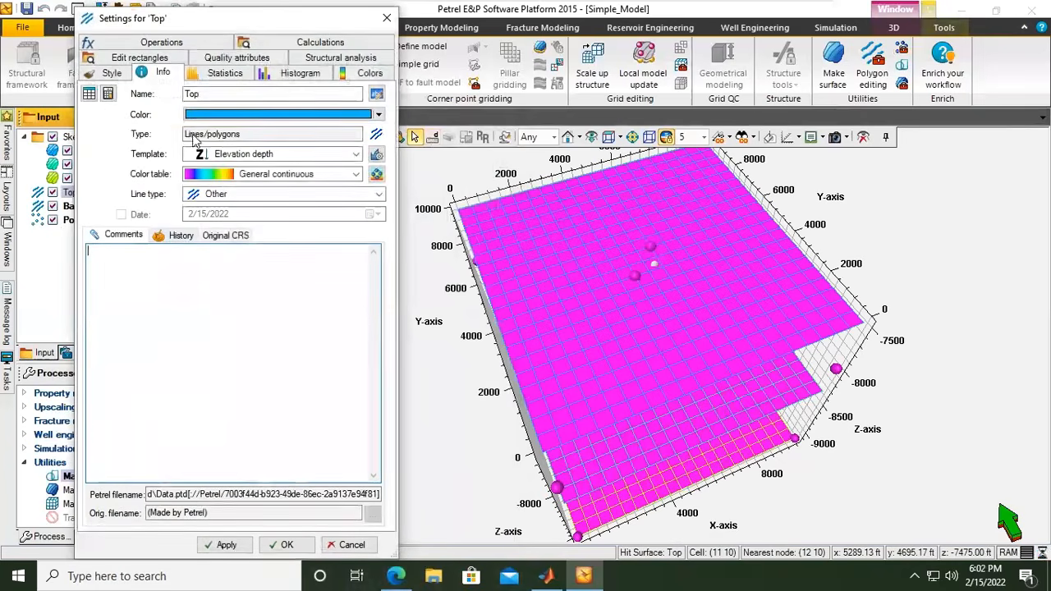
click(91, 97)
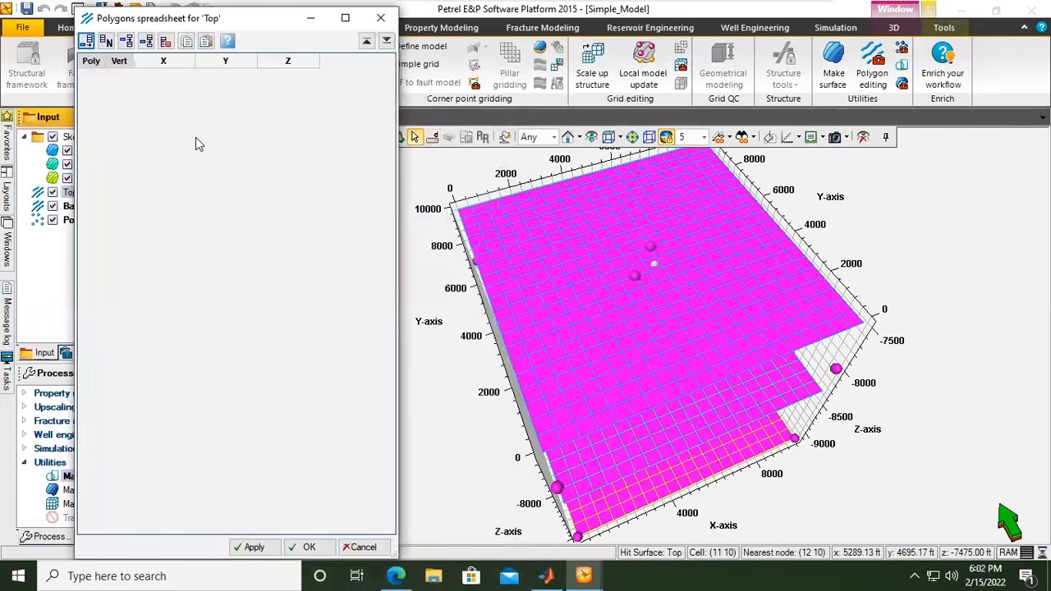
drag(177, 82, 305, 165)
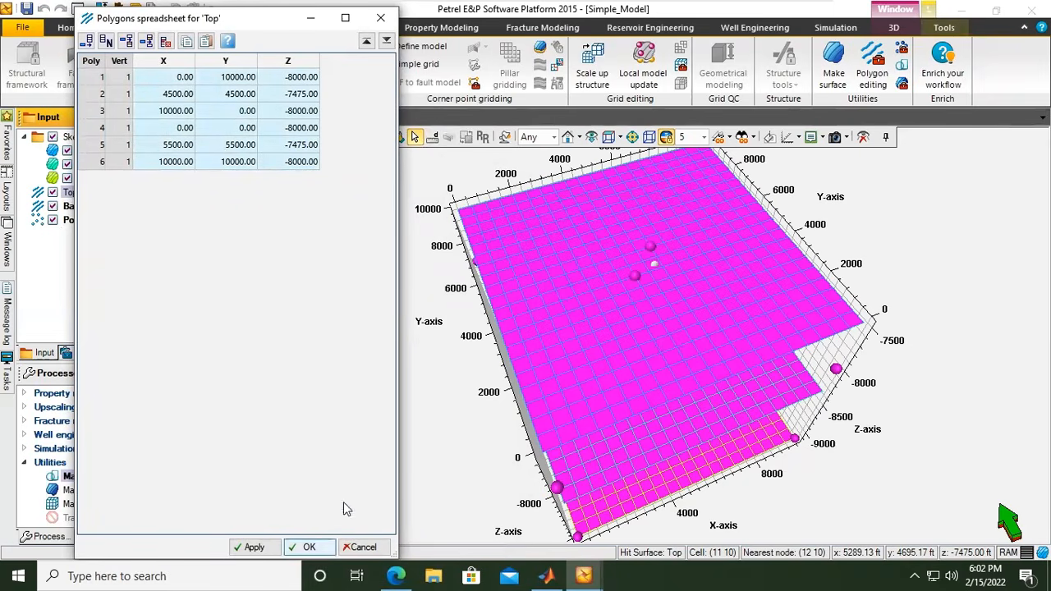
click(381, 18)
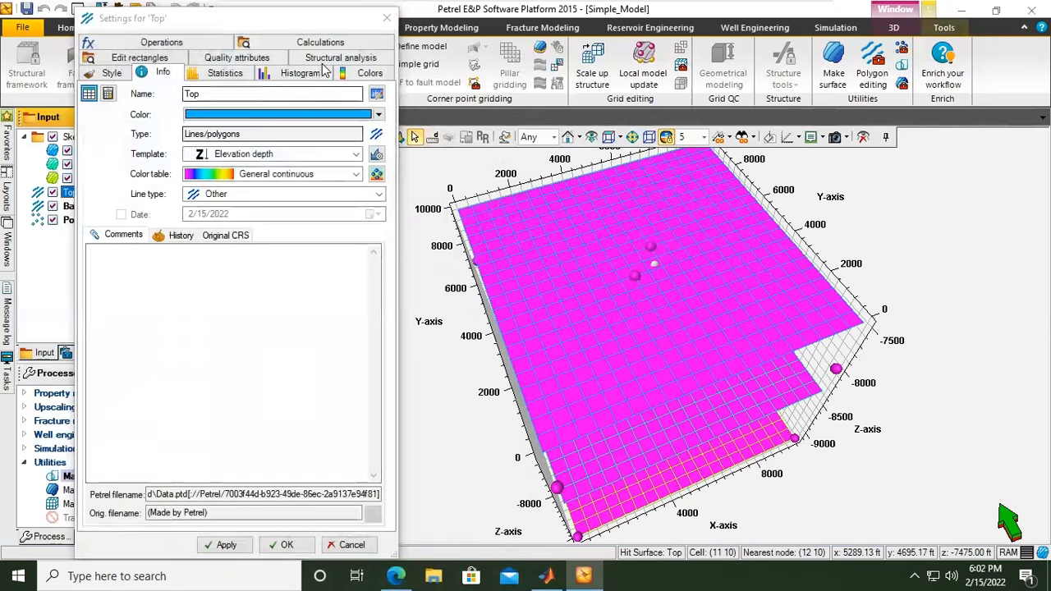
click(387, 17)
Set the name of the Points 1 point set to Top_Points in its settings
double_click(86, 221)
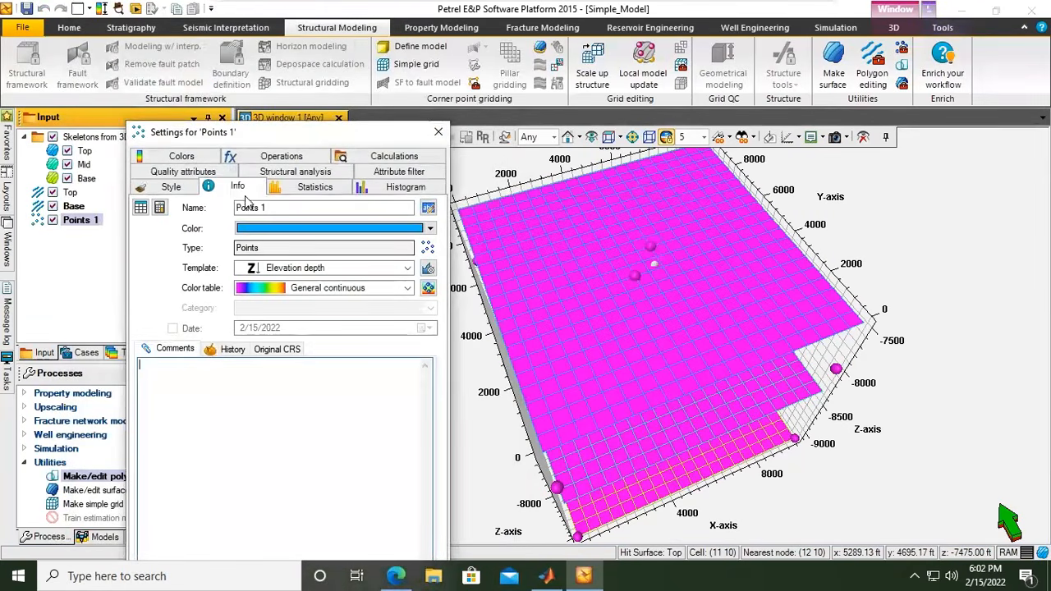
drag(270, 206, 215, 200)
text(Top_)
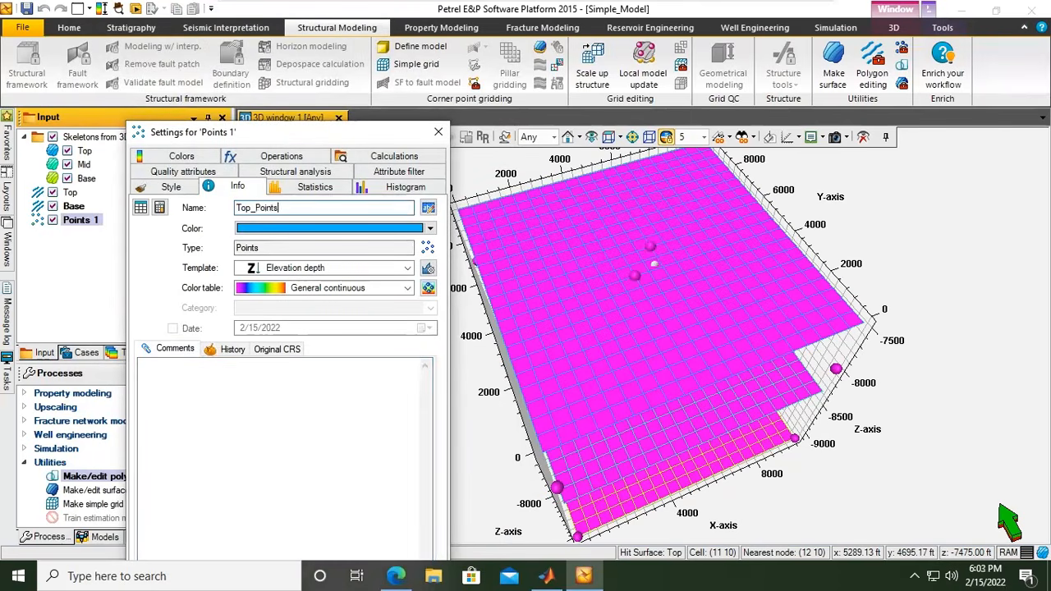
text(Points)
In the point set's spreadsheet, append five empty rows below the first point
click(141, 207)
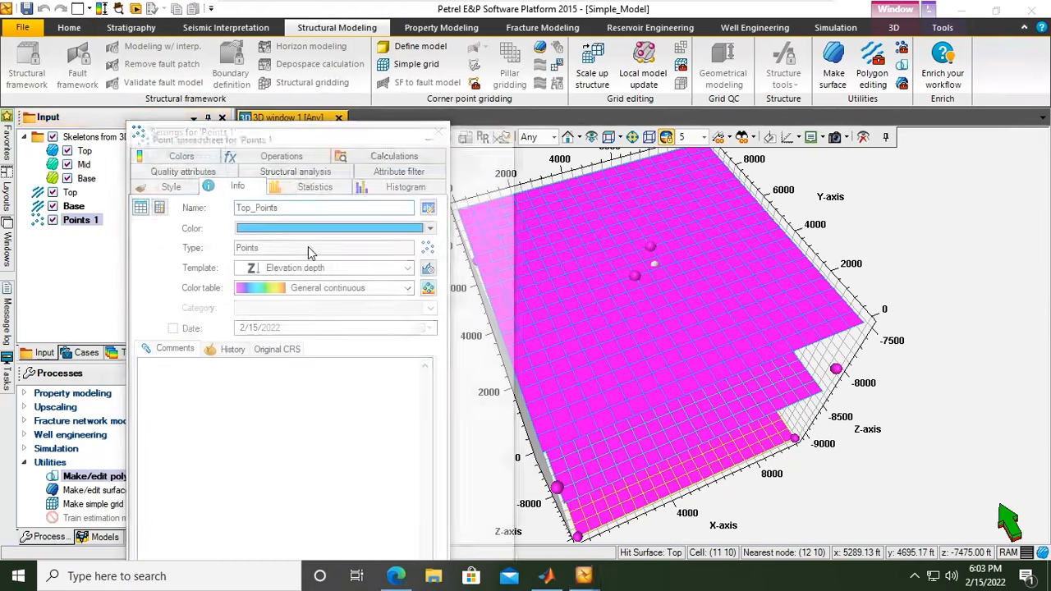
click(137, 157)
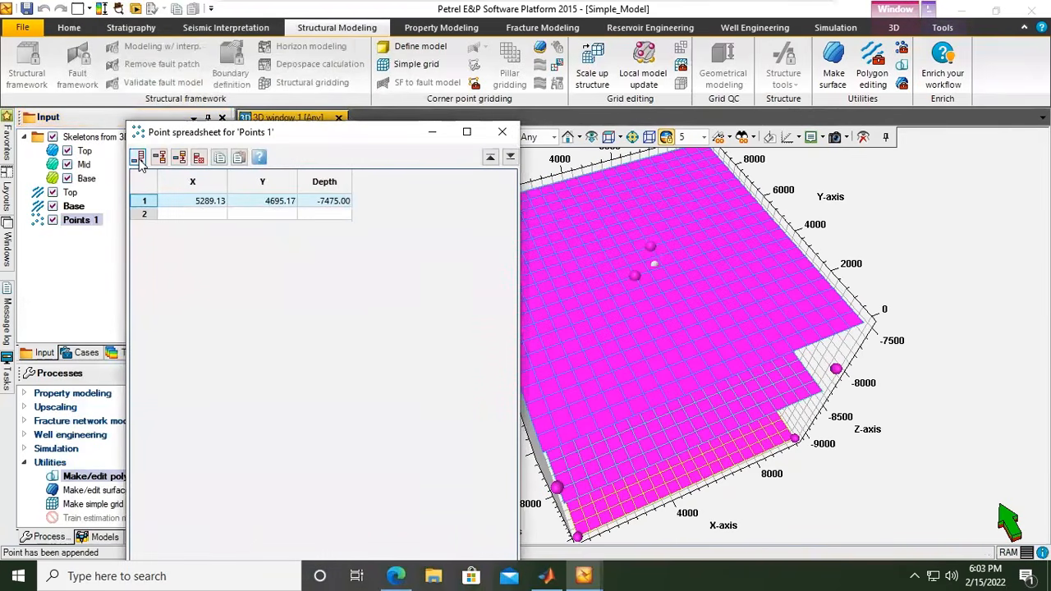
click(137, 157)
click(137, 157)
click(137, 157)
click(137, 159)
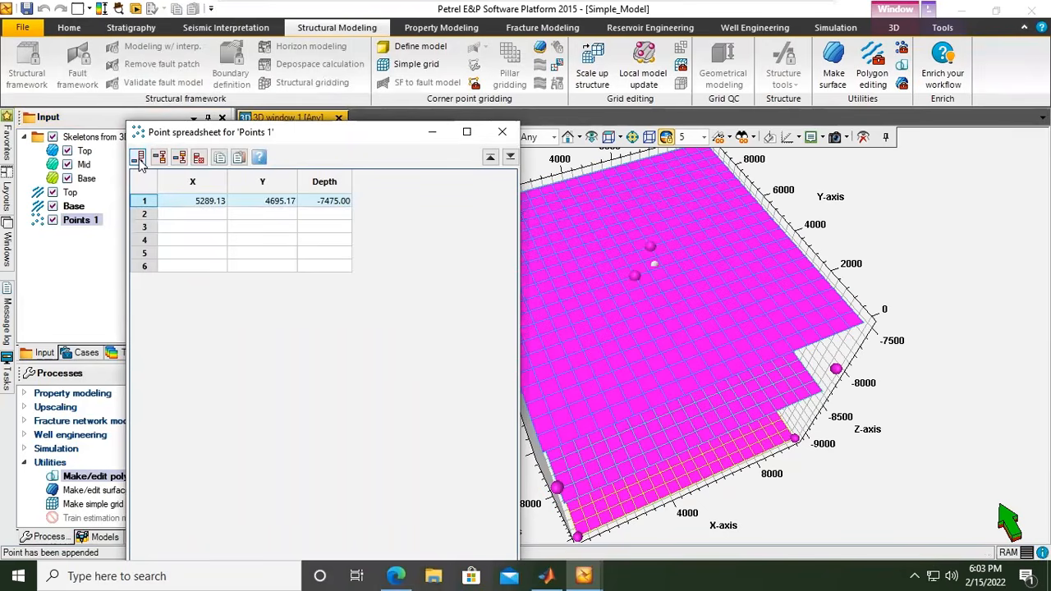
Set the first point to X 0, Y 10000 and depth -8000
double_click(185, 200)
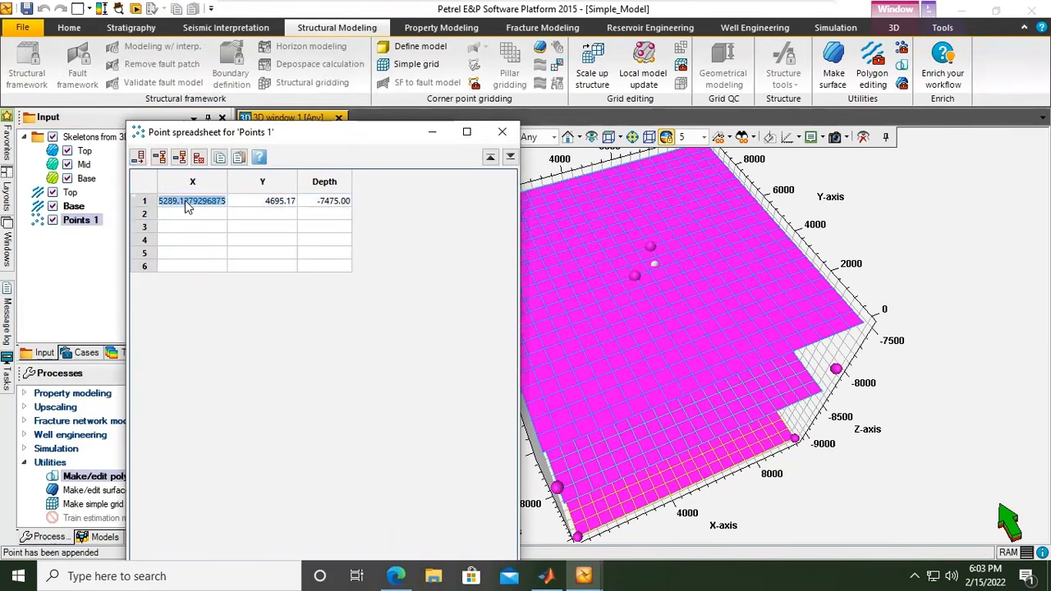
text(-9150)
key(Return)
double_click(200, 205)
drag(206, 201, 291, 207)
text(0)
key(Tab)
key(BackSpace)
text(10000)
double_click(337, 204)
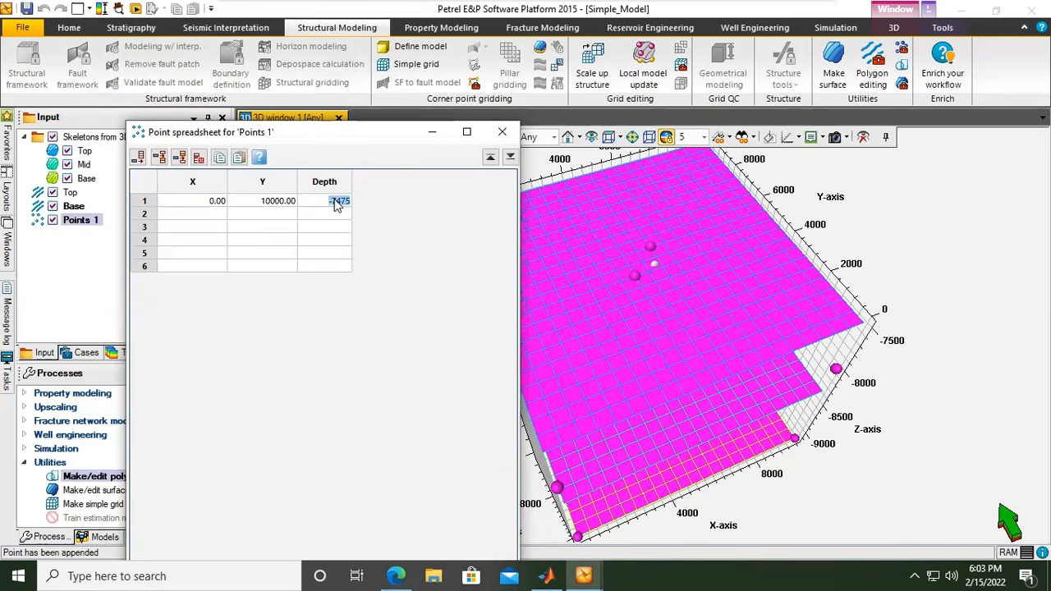
drag(332, 202, 391, 206)
text(8000)
Set the depth of point 3 to -8000
click(342, 206)
double_click(344, 205)
click(346, 238)
key(Return)
double_click(337, 227)
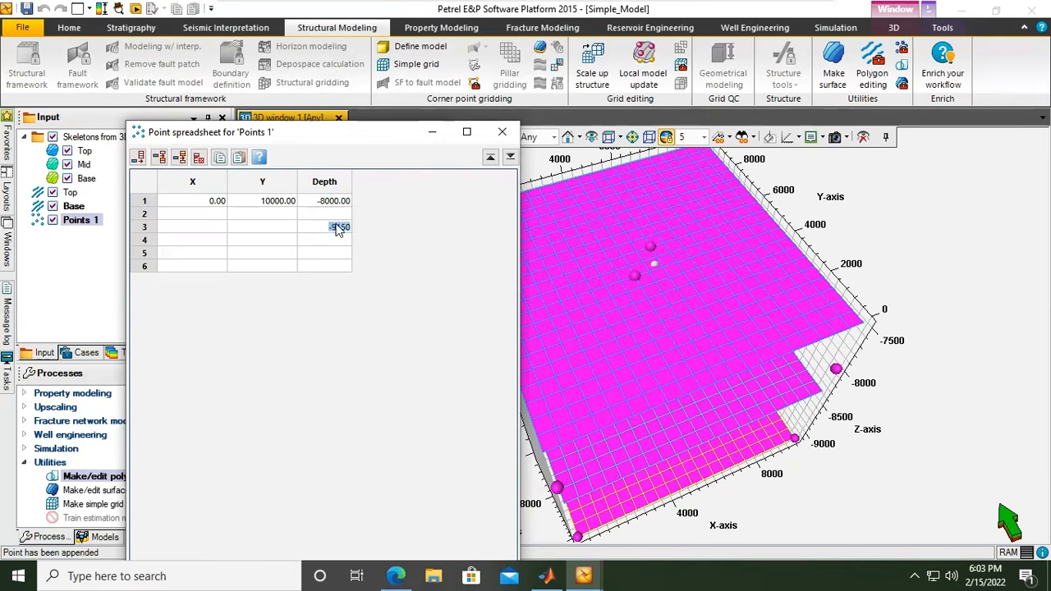
click(339, 204)
double_click(339, 203)
double_click(338, 228)
double_click(336, 226)
text(-8000)
key(Return)
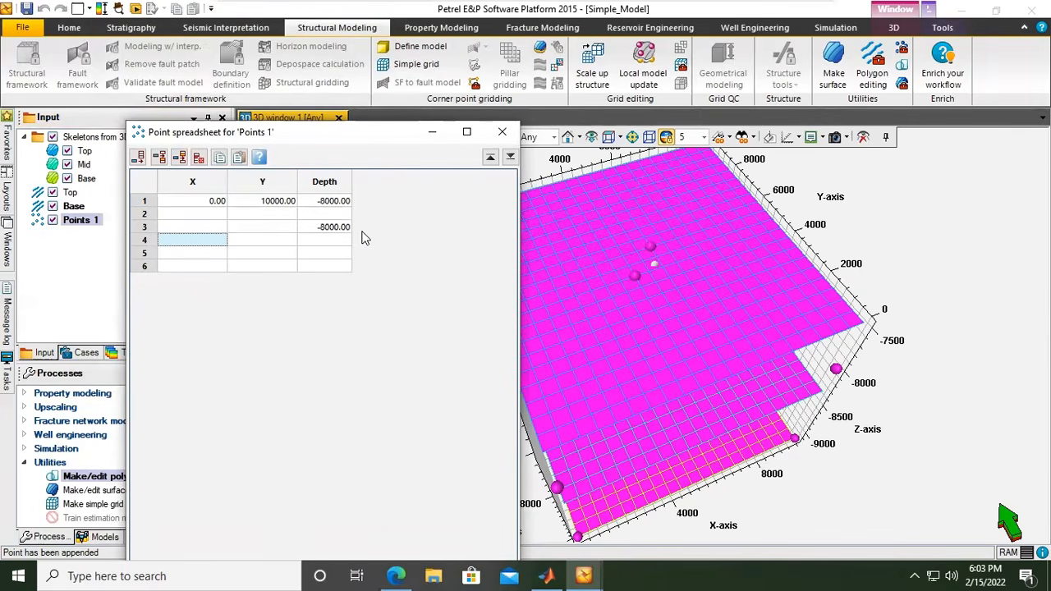
Set the depths of points 4 and 6 to -8000
text(-)
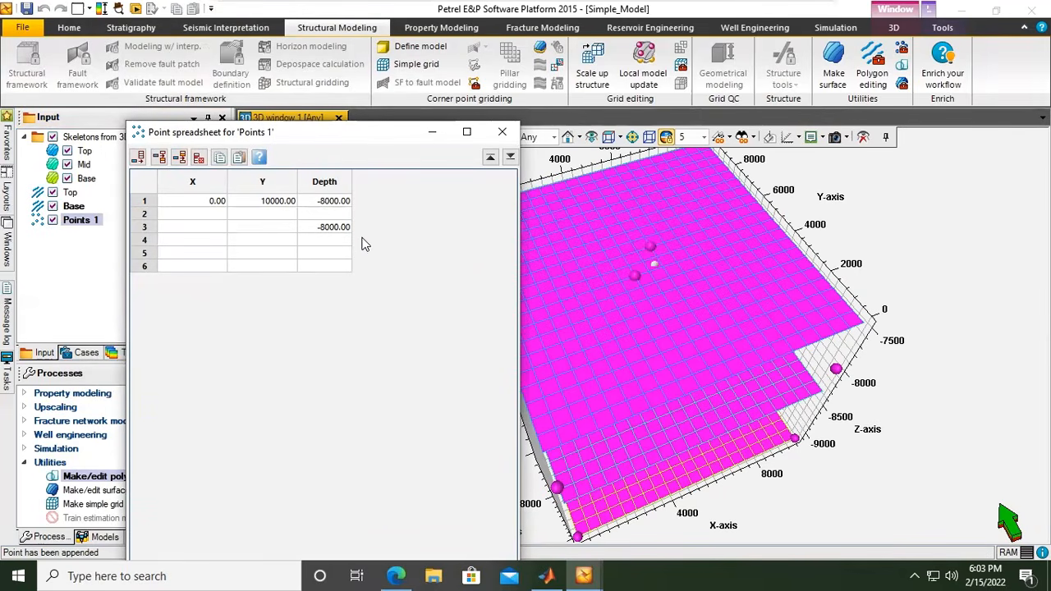
double_click(336, 244)
text(-8000)
double_click(335, 230)
double_click(346, 244)
double_click(347, 266)
text(-9150)
drag(333, 265, 380, 267)
text(8000)
Set the depths of points 2 and 5 to -7475
double_click(329, 214)
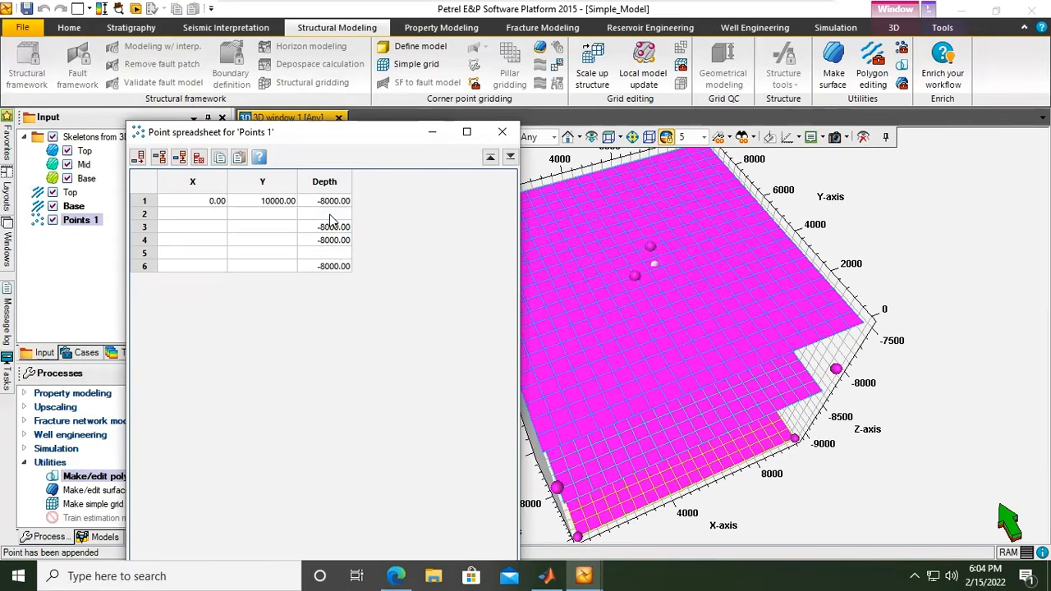
text(-7475)
double_click(328, 254)
text(-7475)
Enter X 4500 and Y 4500 for point 2
click(218, 228)
click(220, 214)
text(450)
key(Tab)
text(450)
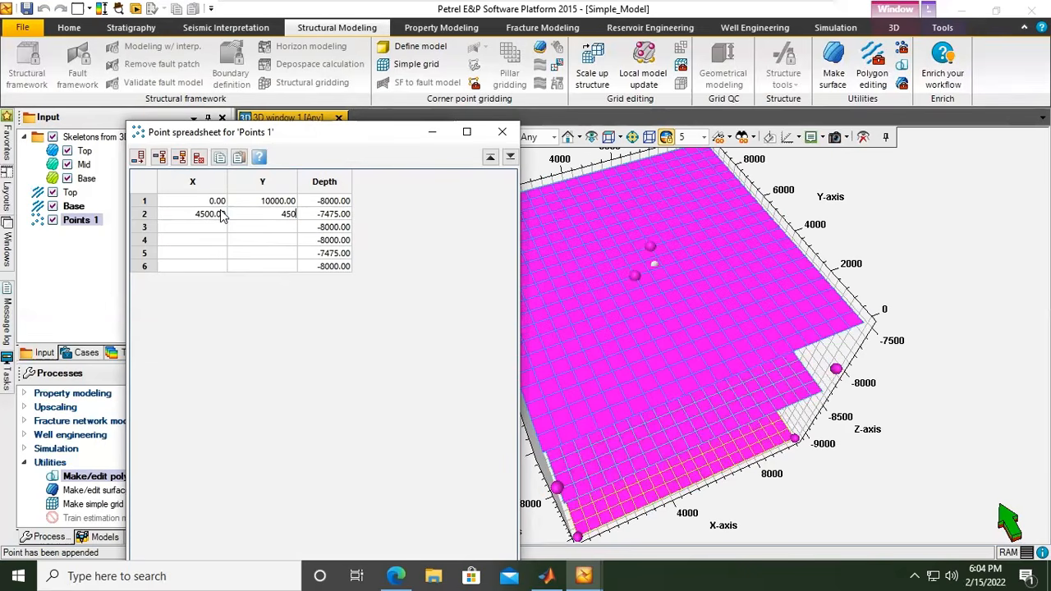
text(0)
Enter X 10000, Y 0 for point 3 and X 0, Y 0 for point 4
click(220, 227)
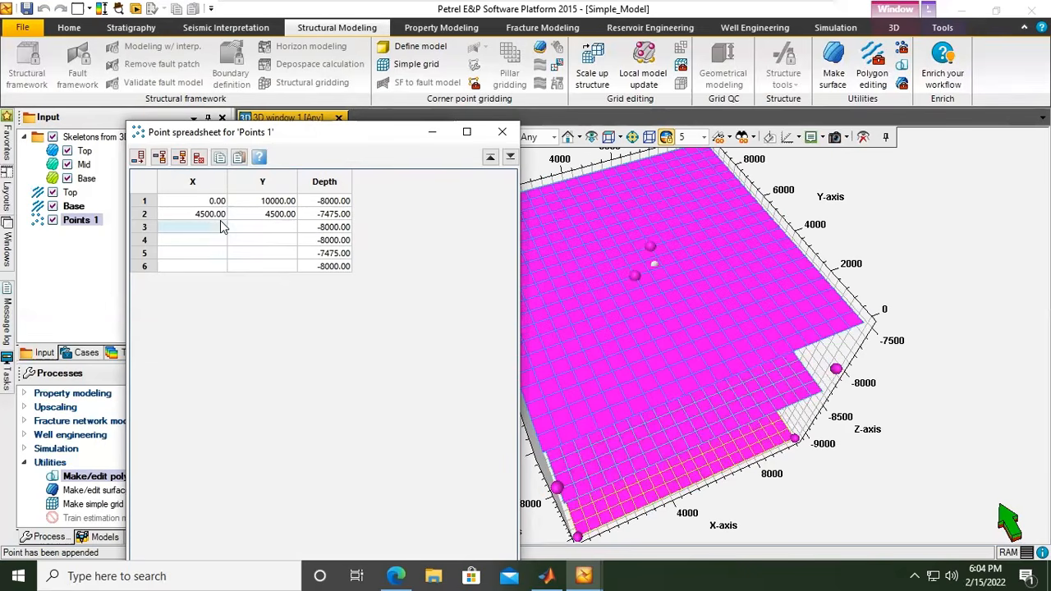
text(1000)
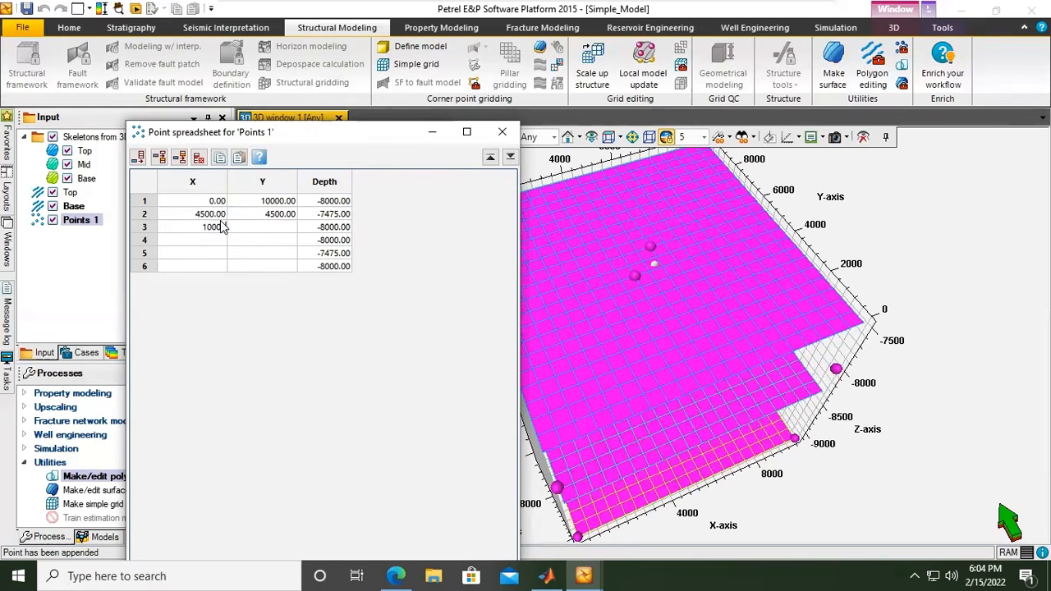
text(0)
key(Tab)
text(0)
click(197, 246)
text(0)
key(Tab)
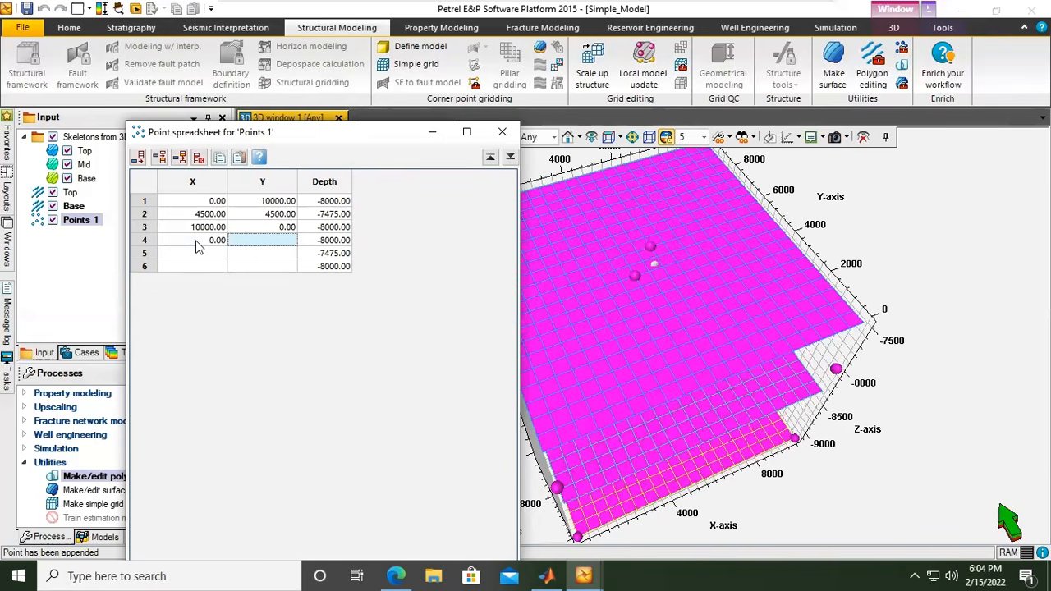
text(0)
Enter X 5500 and Y 5500 for point 5
click(215, 260)
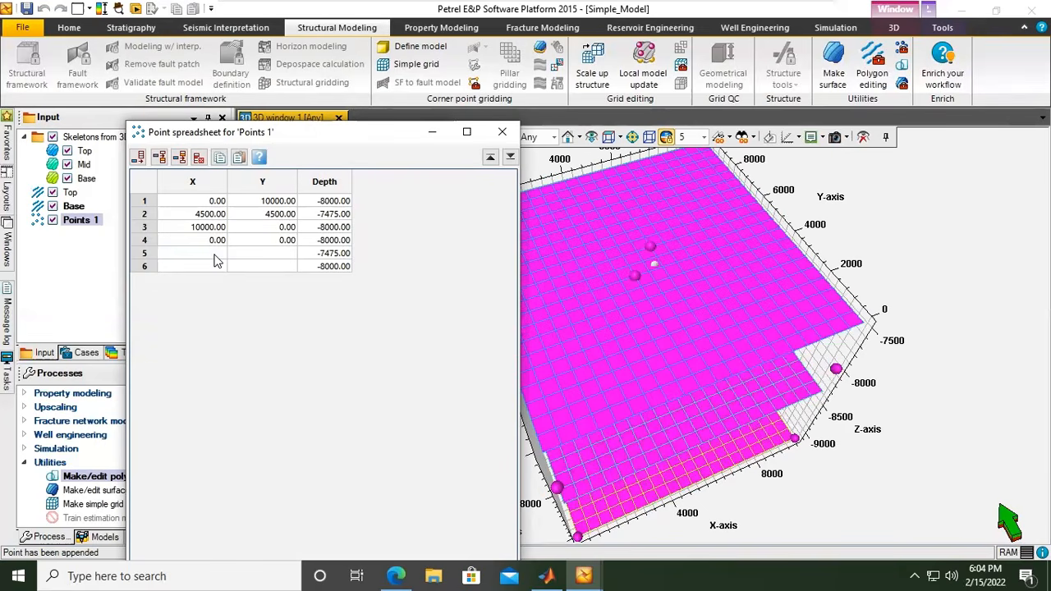
text(5500)
key(Tab)
text(5500)
Enter X 10000 and Y 1000 for point 6 and accept the point spreadsheet
click(217, 269)
text(10000)
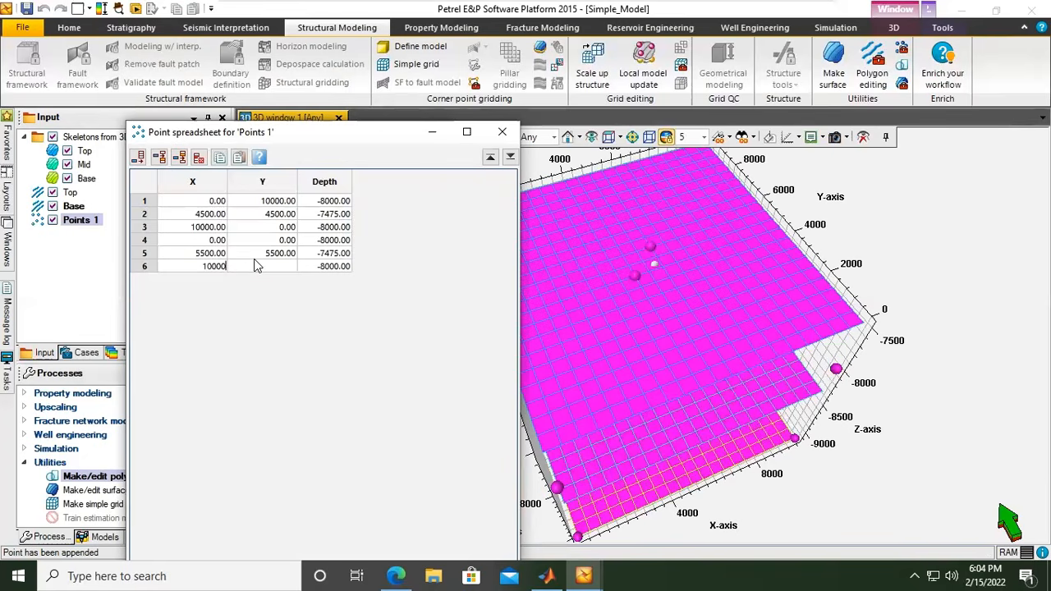
key(Tab)
text(1000)
drag(309, 125, 284, 0)
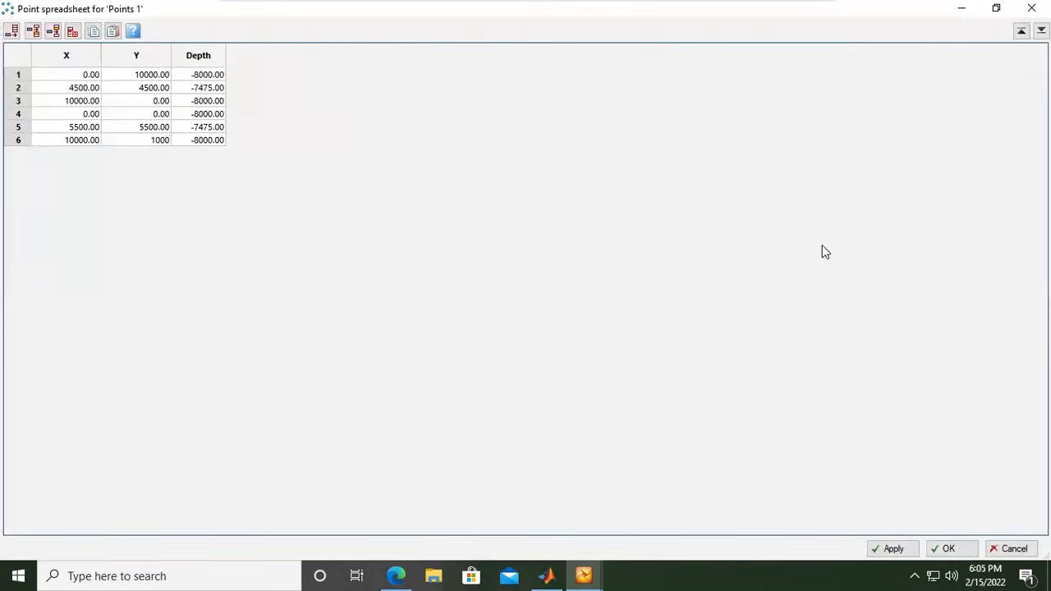
click(948, 549)
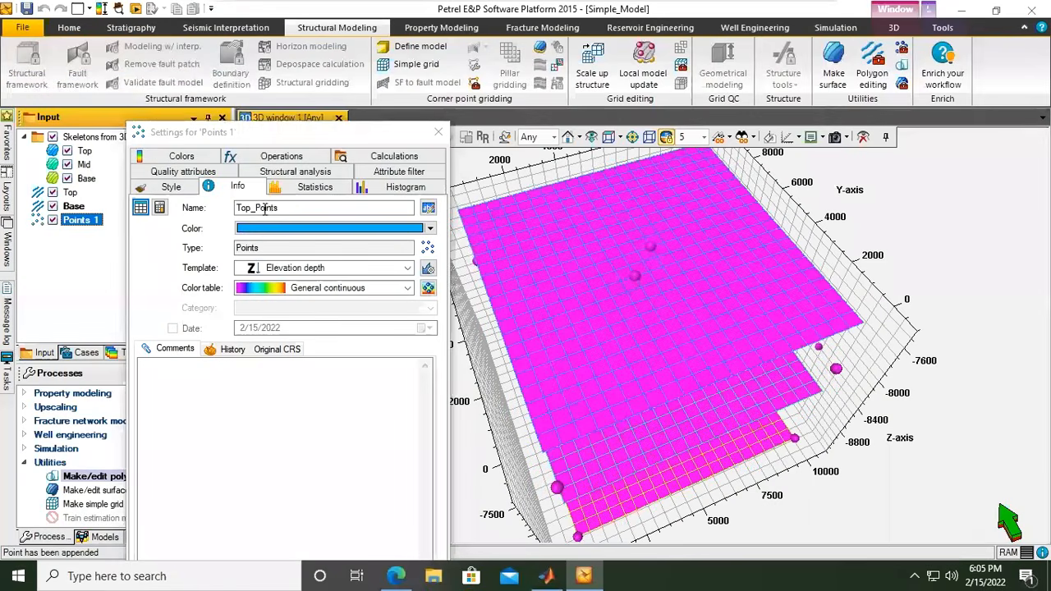
Set the point set's symbol size to 20 in its display style and check the depth style options
drag(220, 144, 208, 39)
click(158, 81)
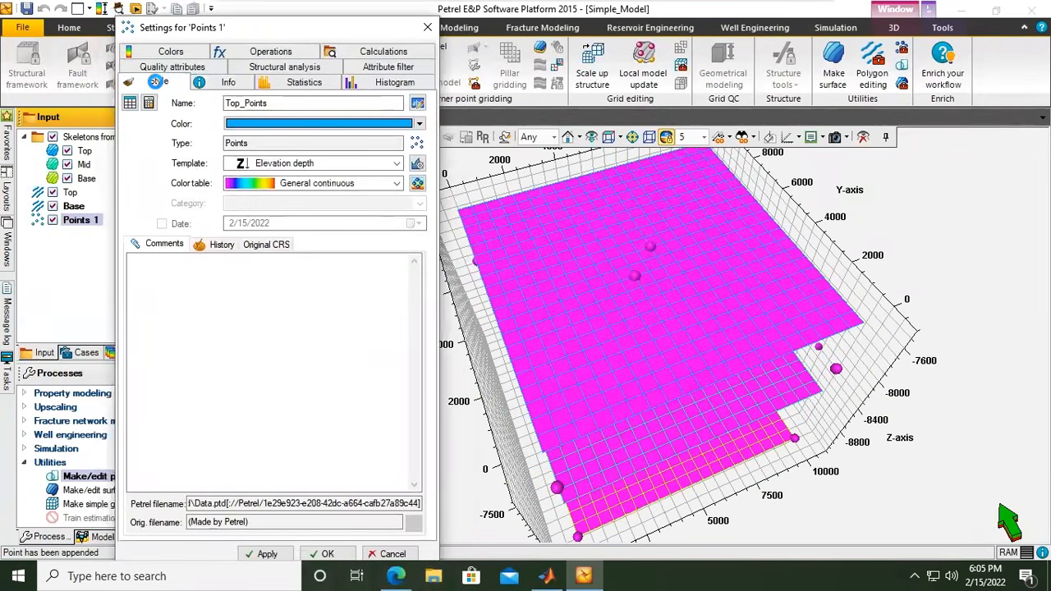
click(238, 196)
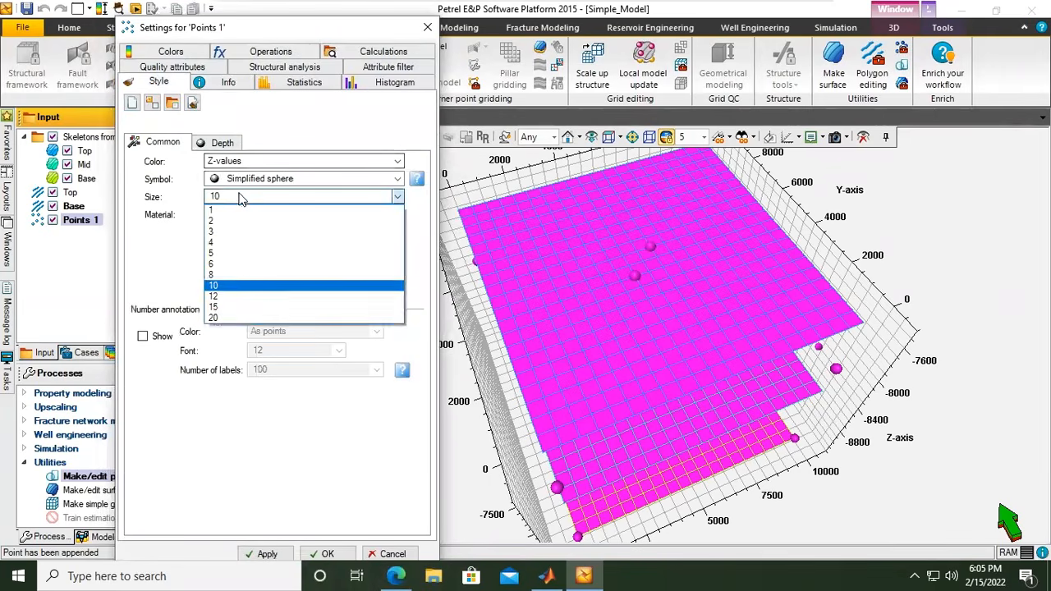
click(217, 318)
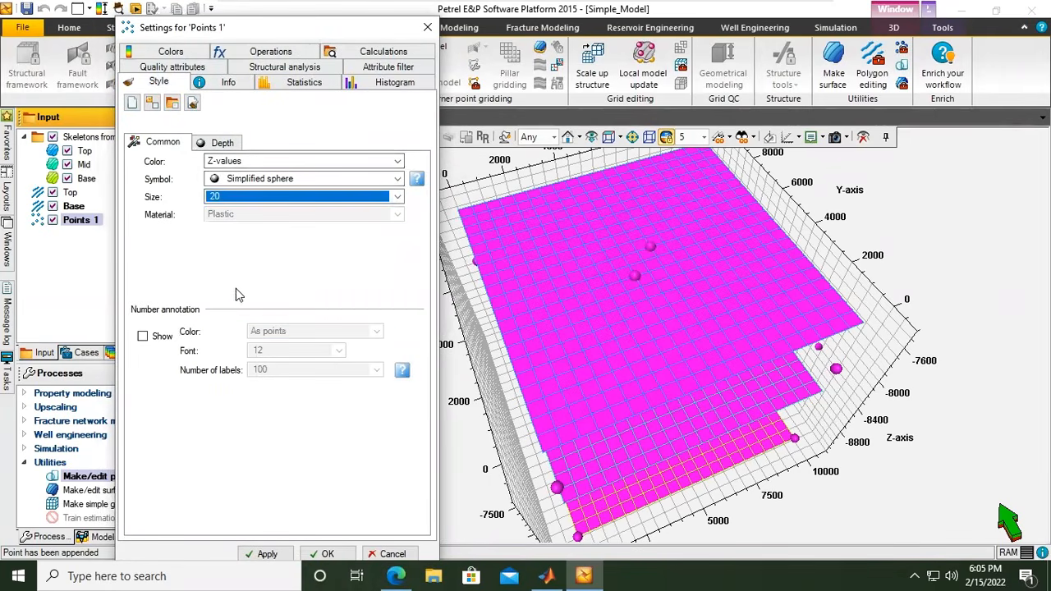
click(221, 143)
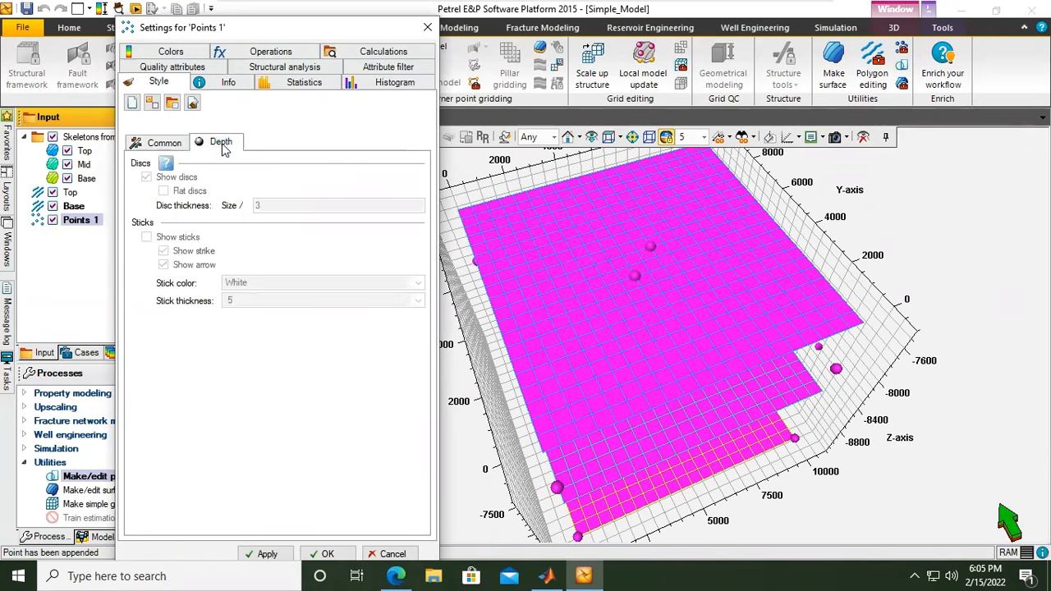
click(174, 145)
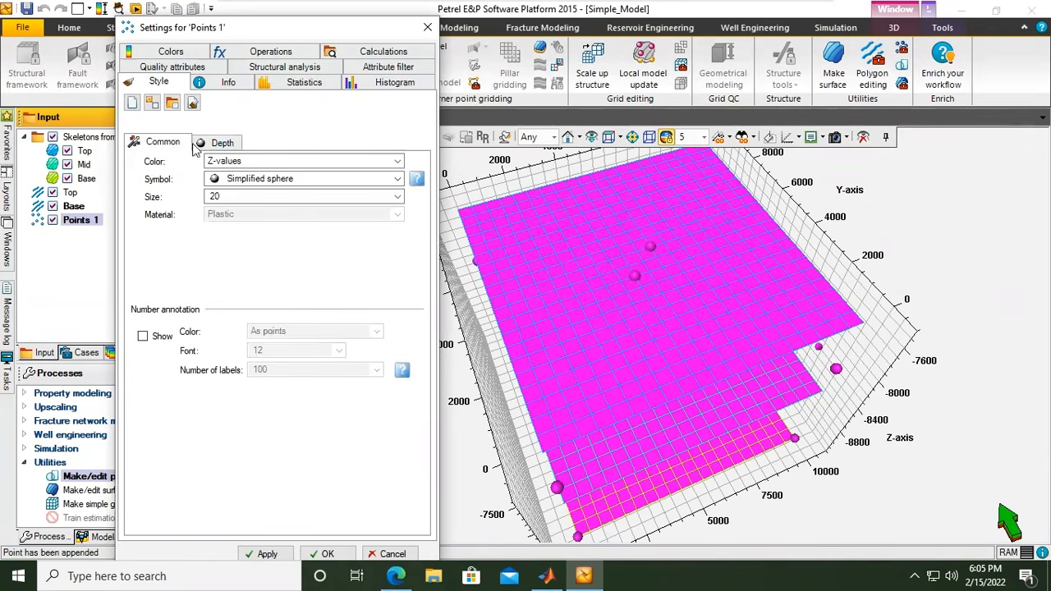
Apply the name Top_Points to the point set and accept its settings
click(238, 87)
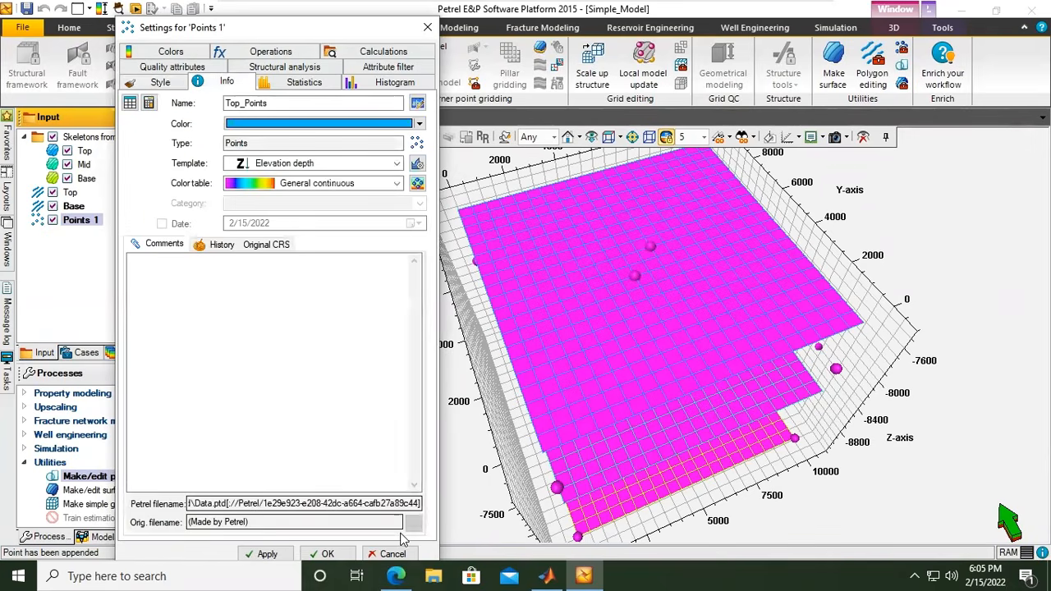
click(276, 552)
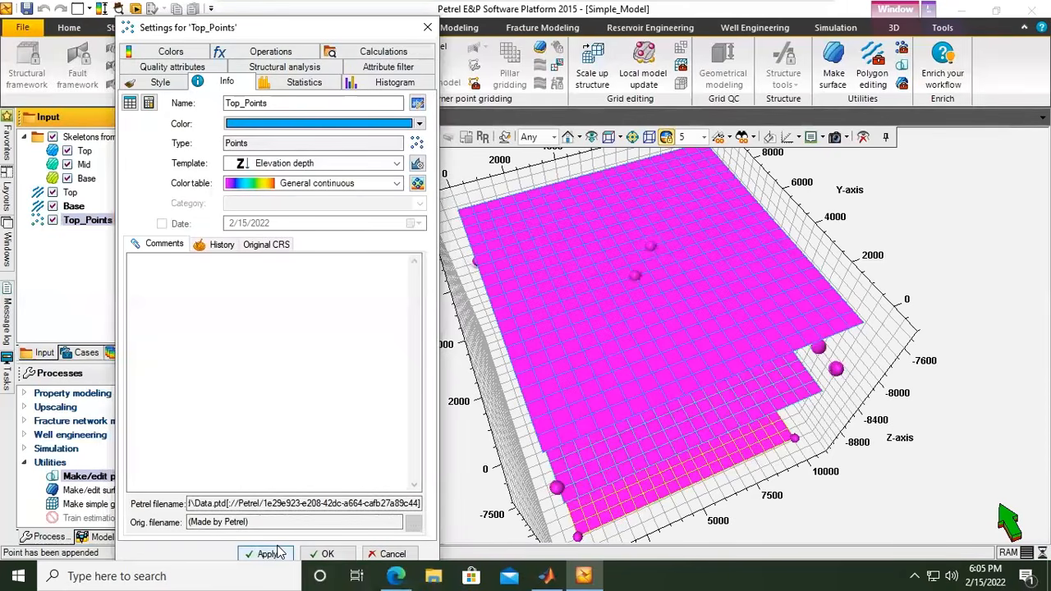
click(321, 553)
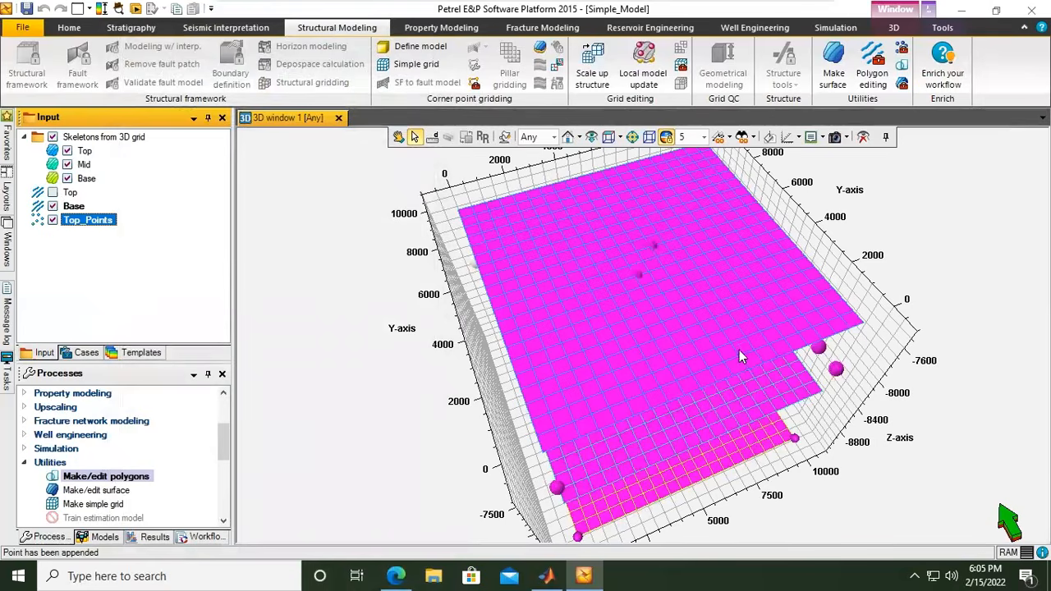
Review the Top_Points positions in the 3D view, its point spreadsheet and its common style settings
click(398, 137)
drag(661, 329, 648, 282)
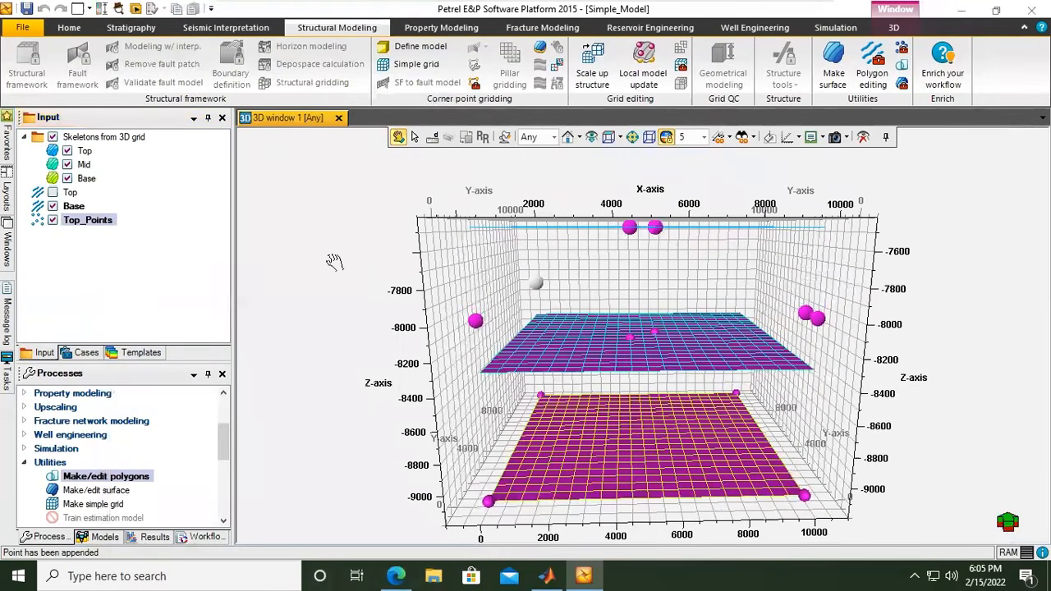
double_click(108, 224)
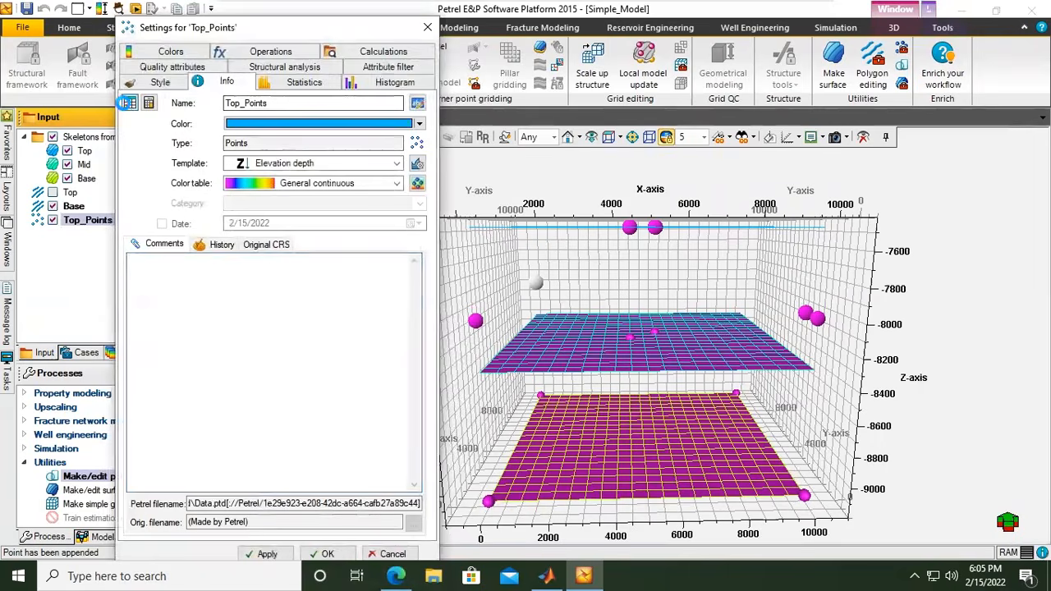
click(128, 102)
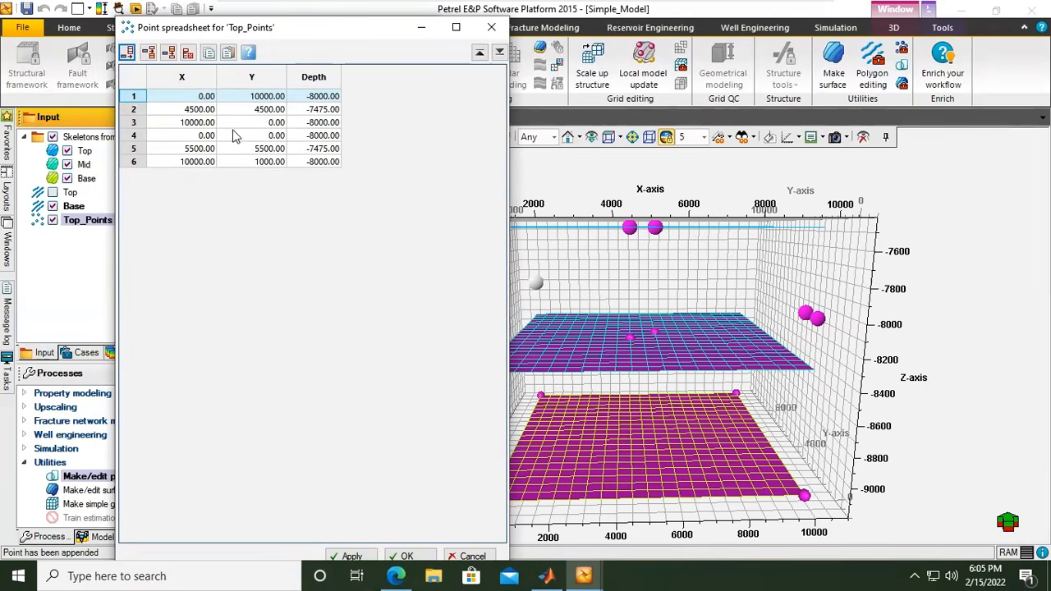
click(491, 27)
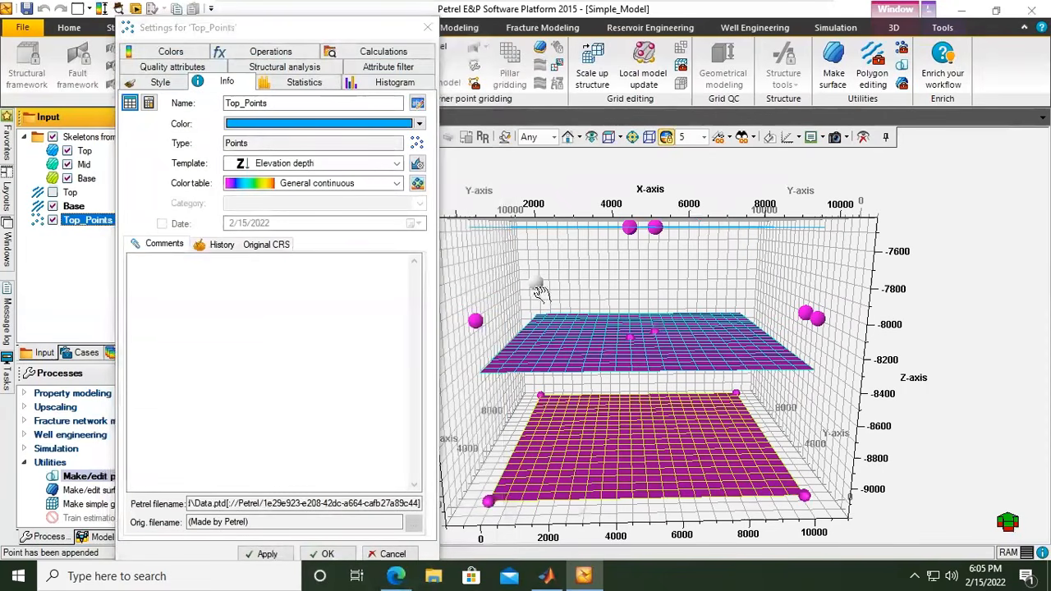
click(158, 83)
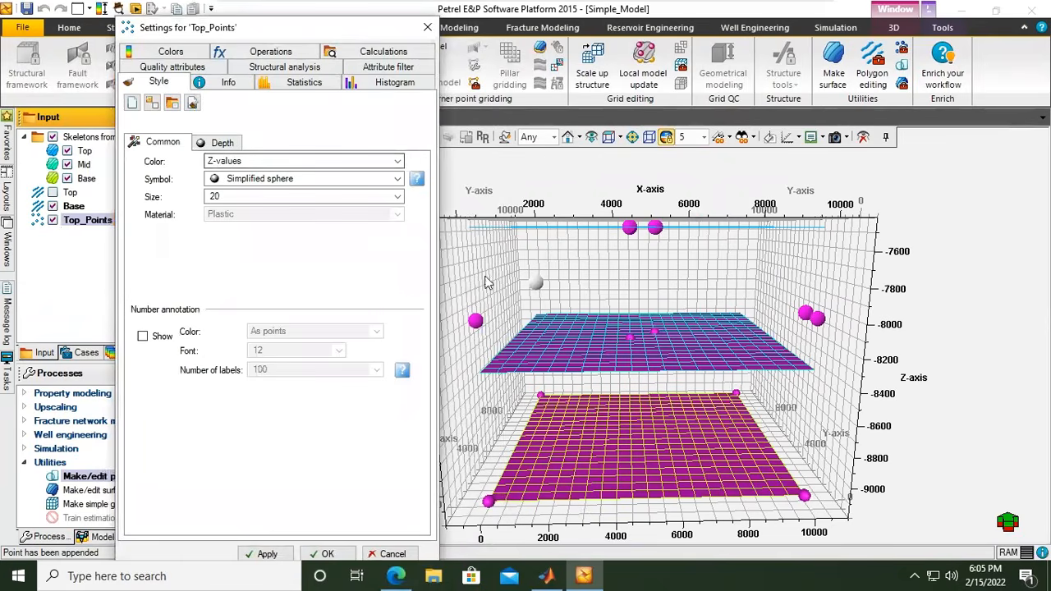
click(427, 27)
Hide the Base polygons in the 3D window and duplicate the Top_Points point set
click(53, 206)
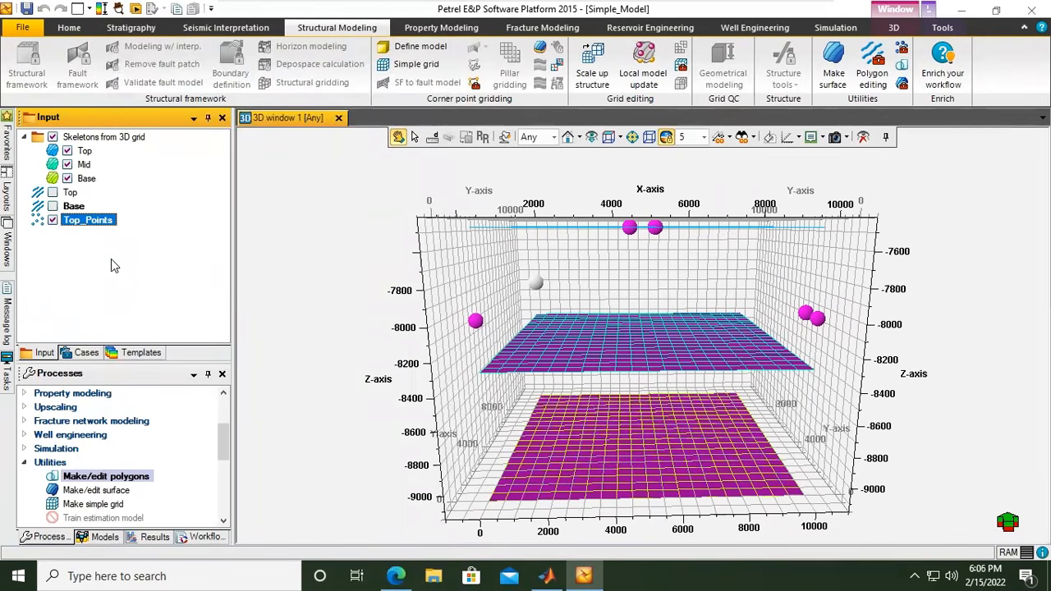
click(91, 225)
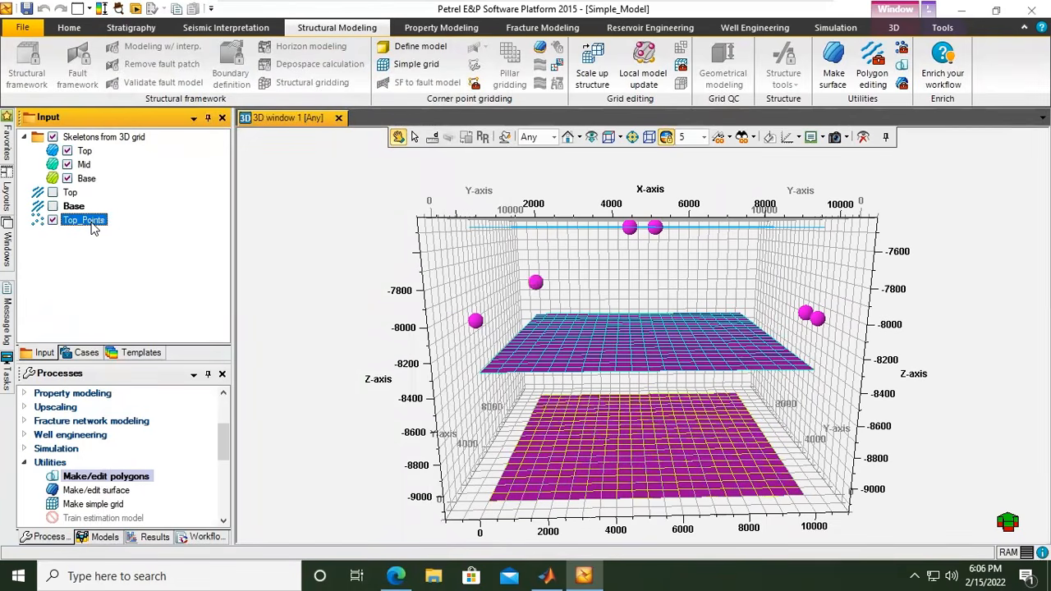
key(ctrl+c)
key(ctrl+v)
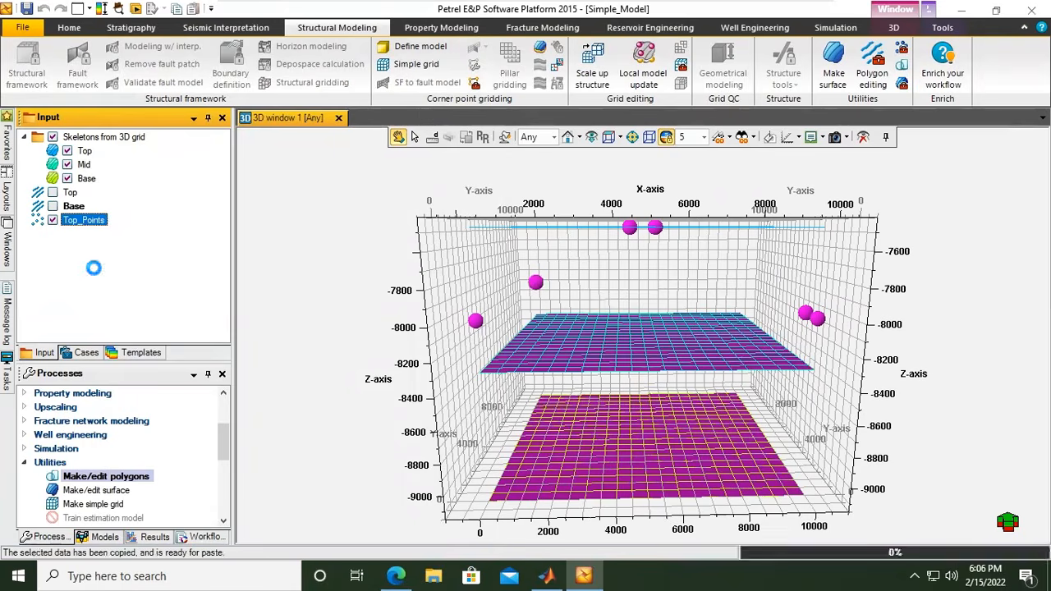
Enter Base_Points as the name of the copied point set in its settings
click(76, 235)
double_click(77, 236)
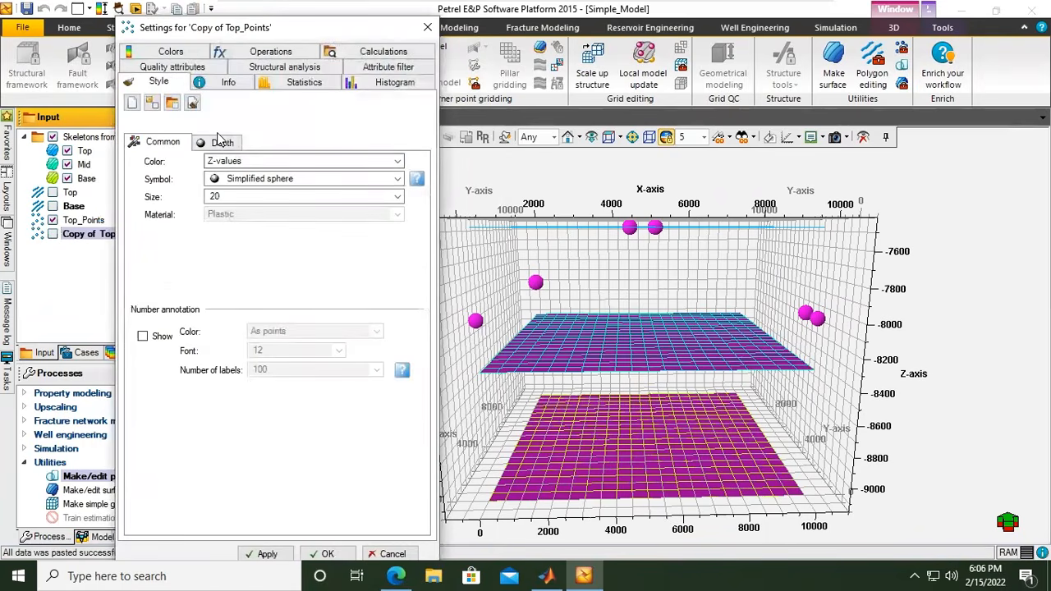
click(227, 82)
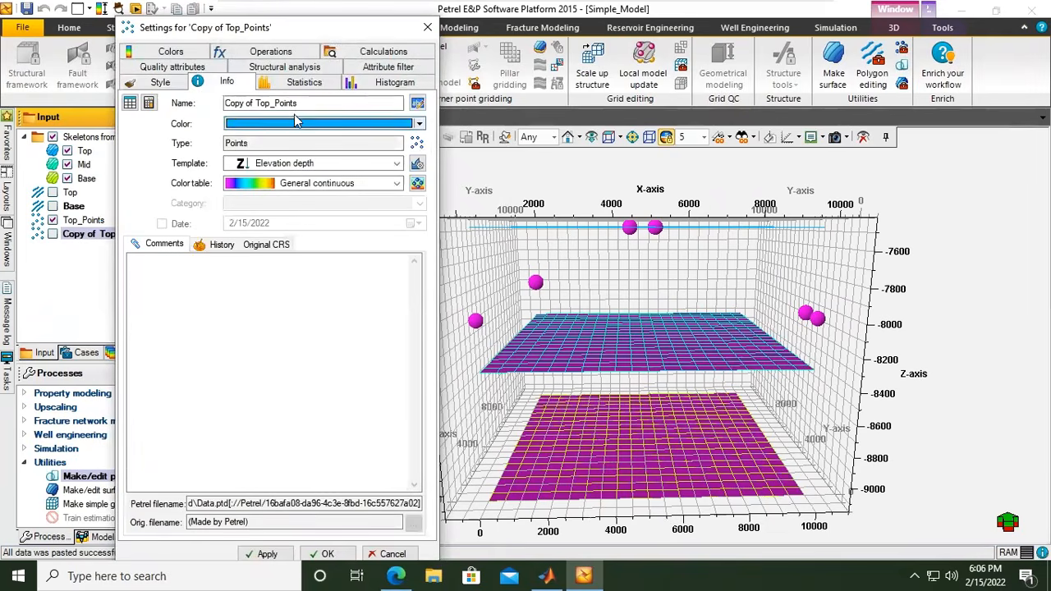
drag(272, 103, 193, 109)
text(Base)
key(Tab)
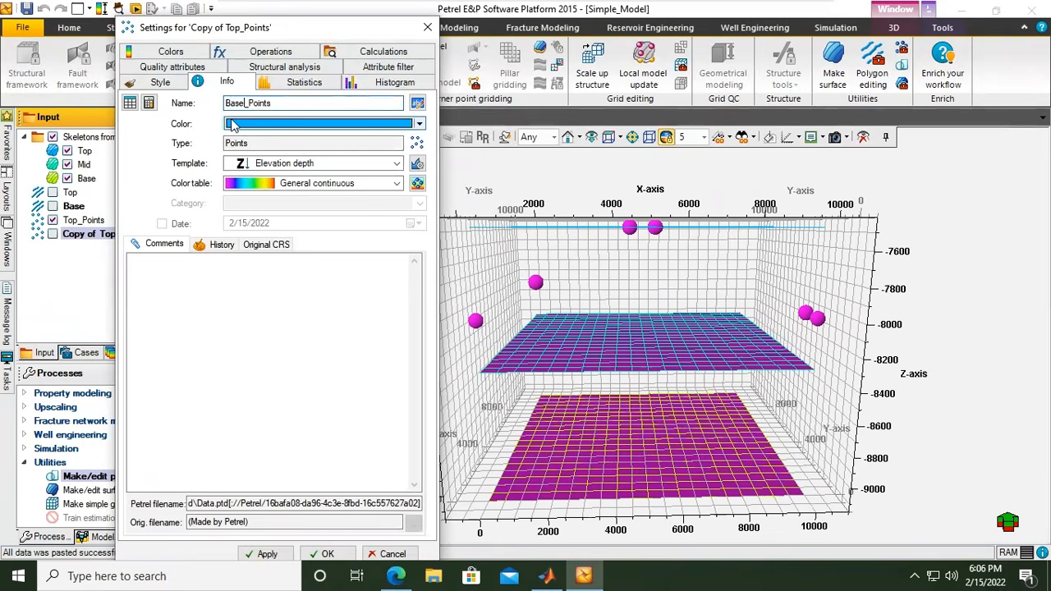
Open the copied set's point spreadsheet and set the depth of point 1 to -9150
click(148, 104)
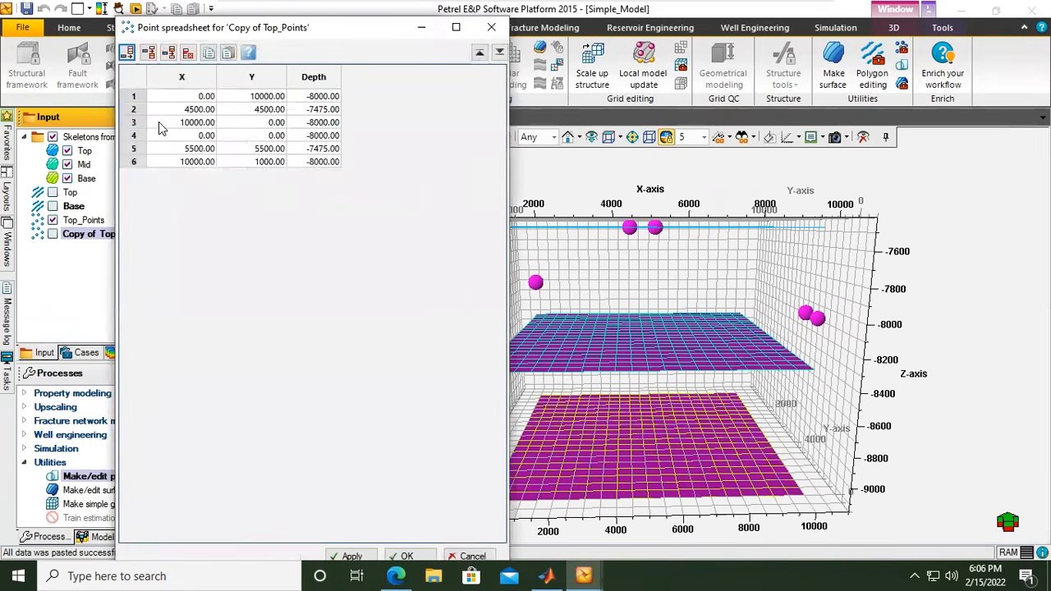
double_click(325, 96)
click(325, 96)
key(Delete)
text(91)
key(Delete)
text(50)
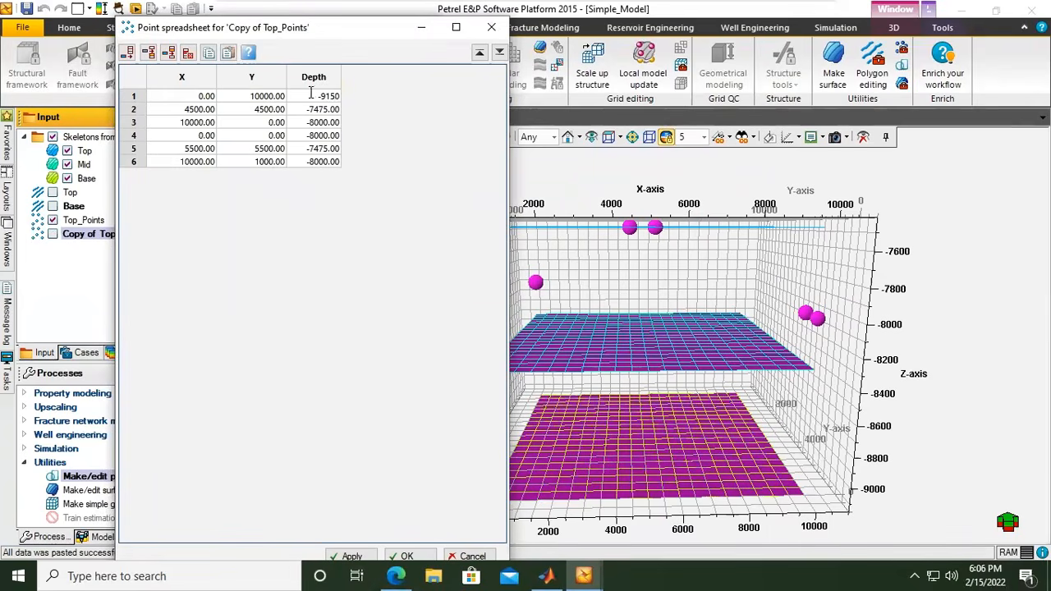
Set the depth of points 3, 4 and 6 to -9150
click(312, 85)
double_click(318, 96)
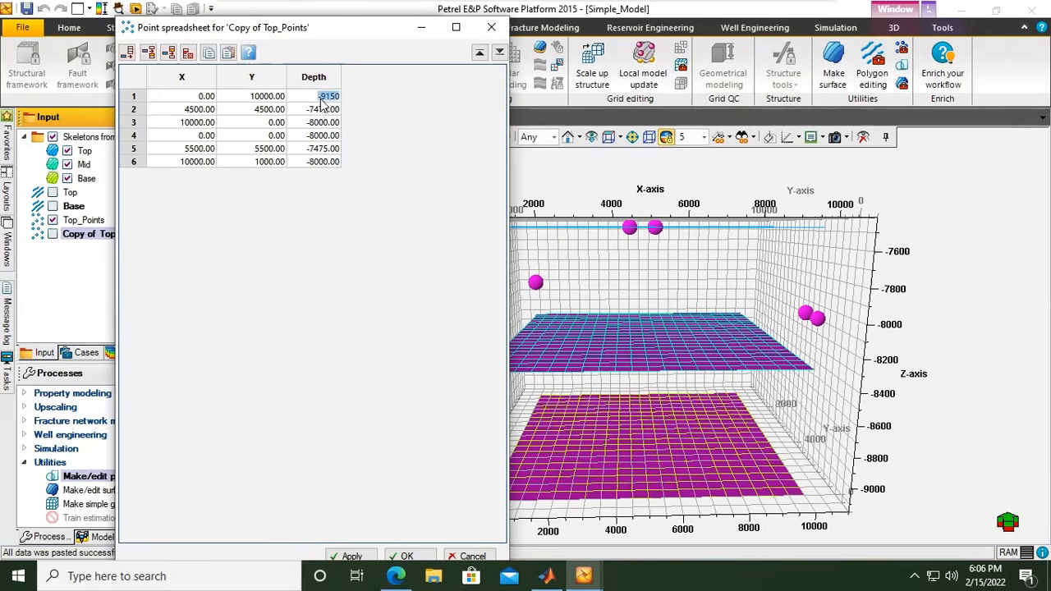
double_click(326, 124)
text(-9150)
double_click(321, 138)
text(-)
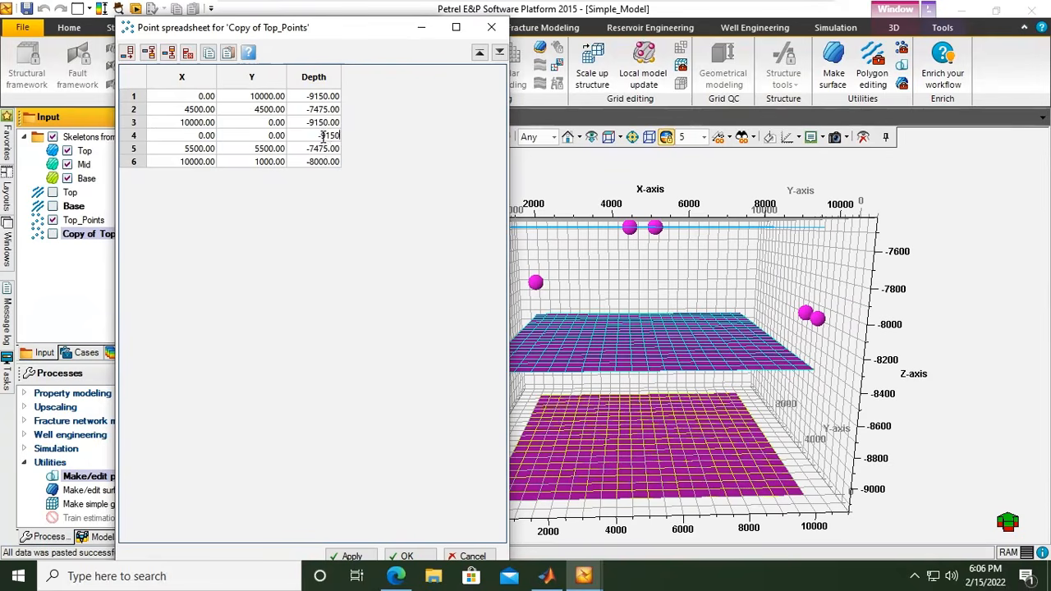
double_click(322, 161)
text(-9150)
Set the depth of points 2 and 5 to -8315 and accept the point spreadsheet
double_click(326, 111)
text(-)
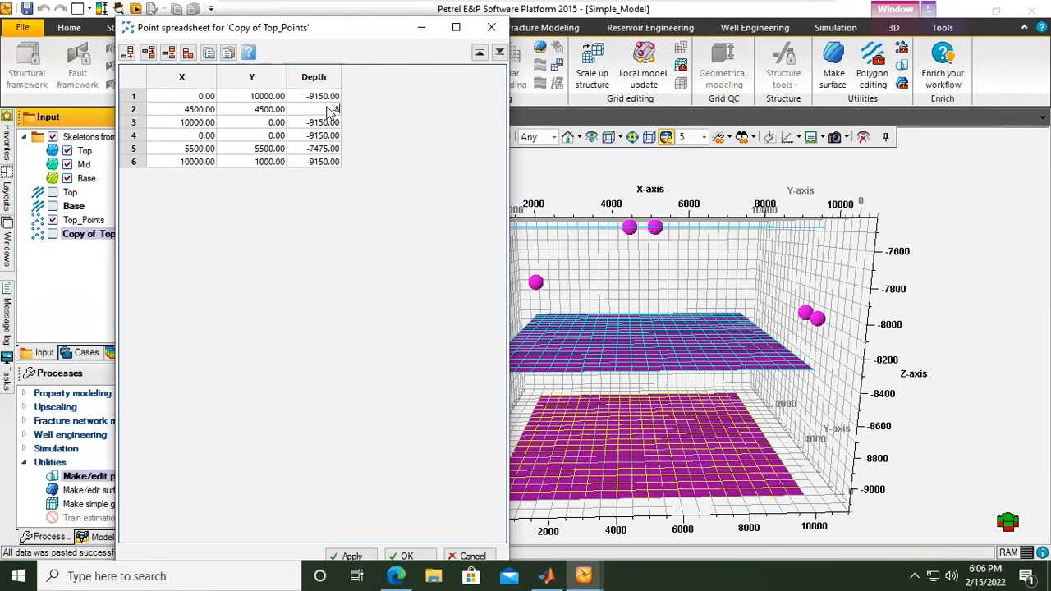
text(8315)
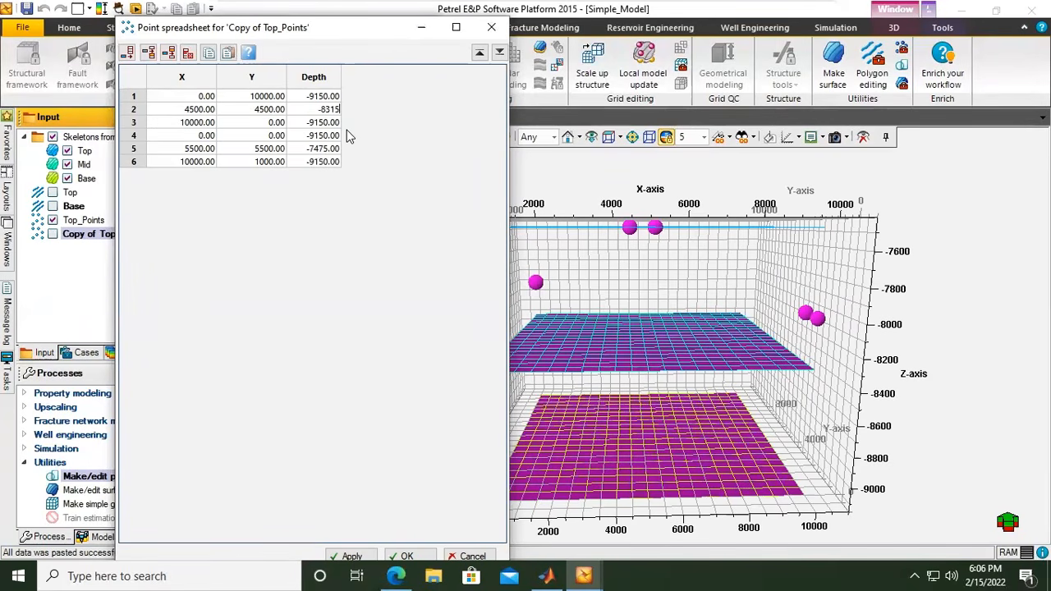
double_click(326, 149)
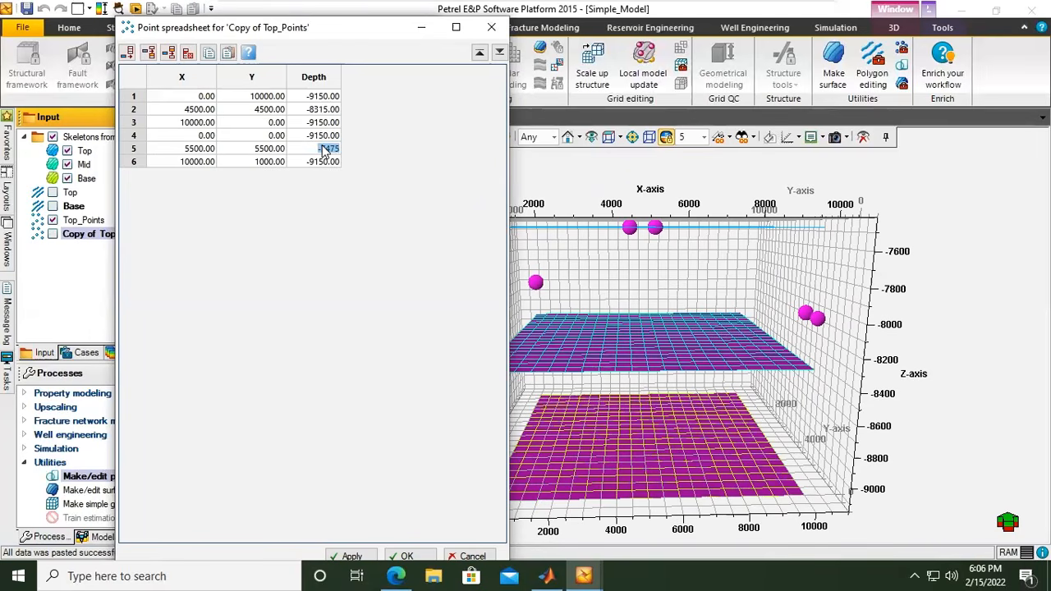
text(-8315)
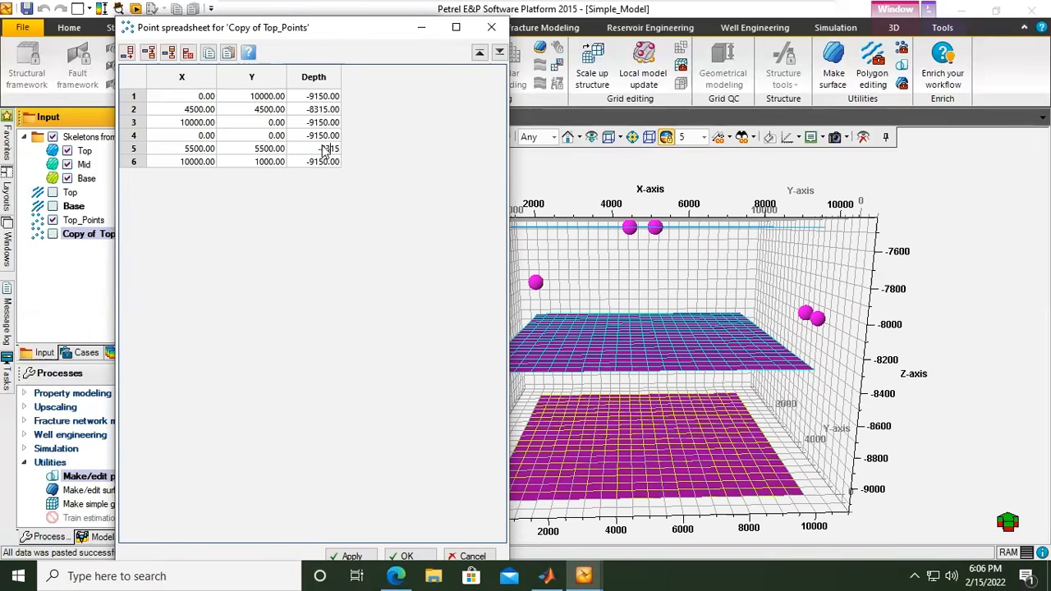
click(373, 558)
click(404, 556)
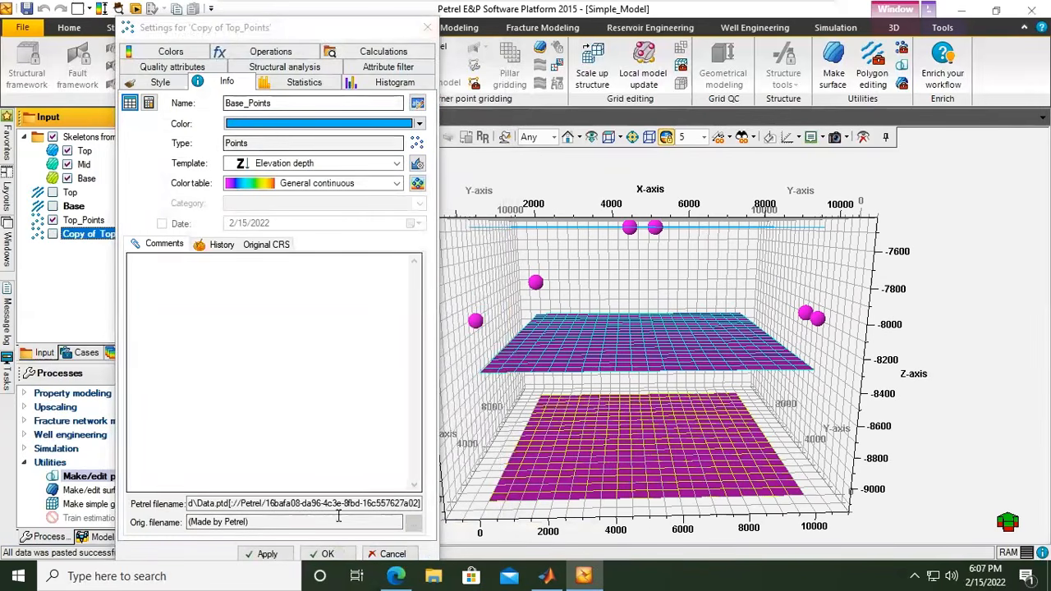
Accept the Base_Points settings and display the point set in the 3D window
click(269, 555)
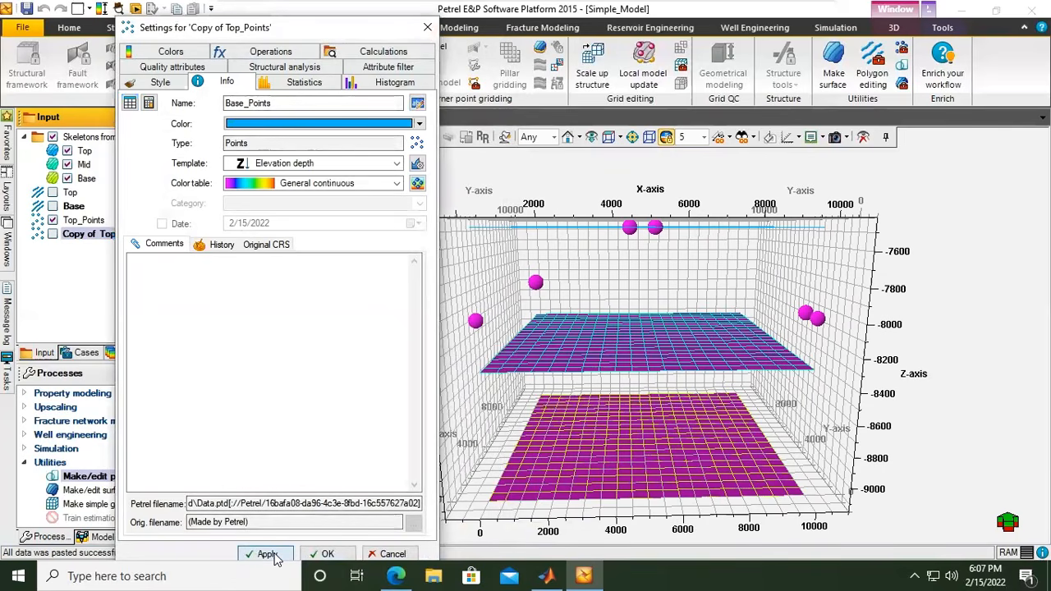
click(327, 554)
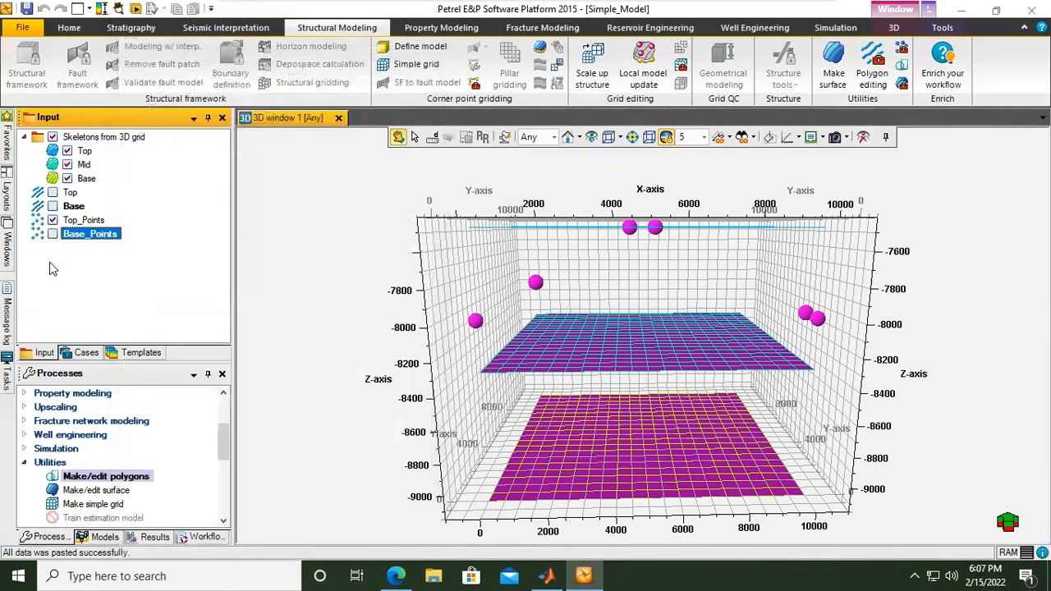
click(52, 234)
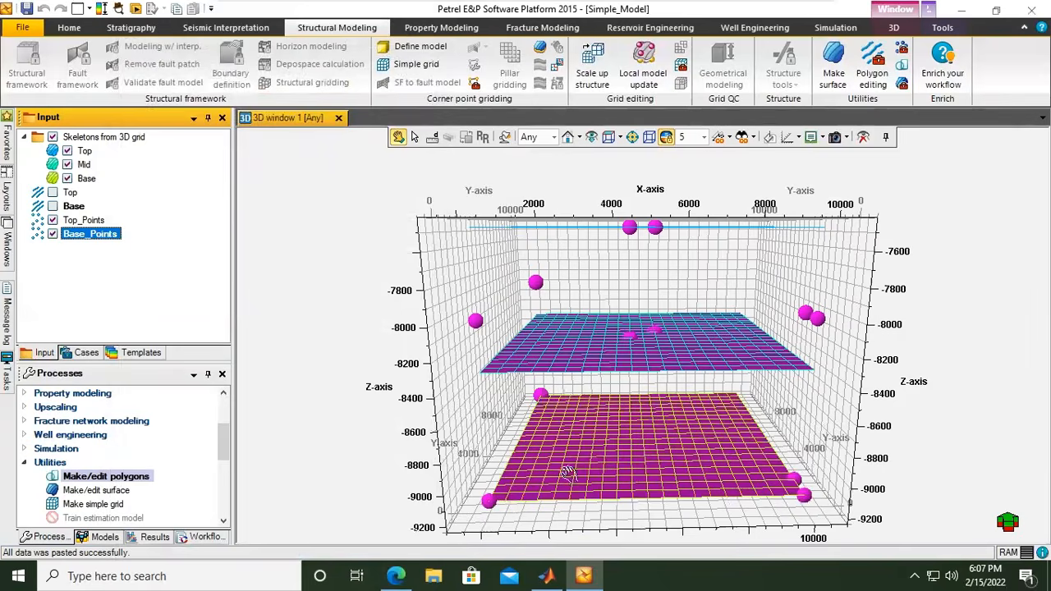
drag(597, 420, 564, 284)
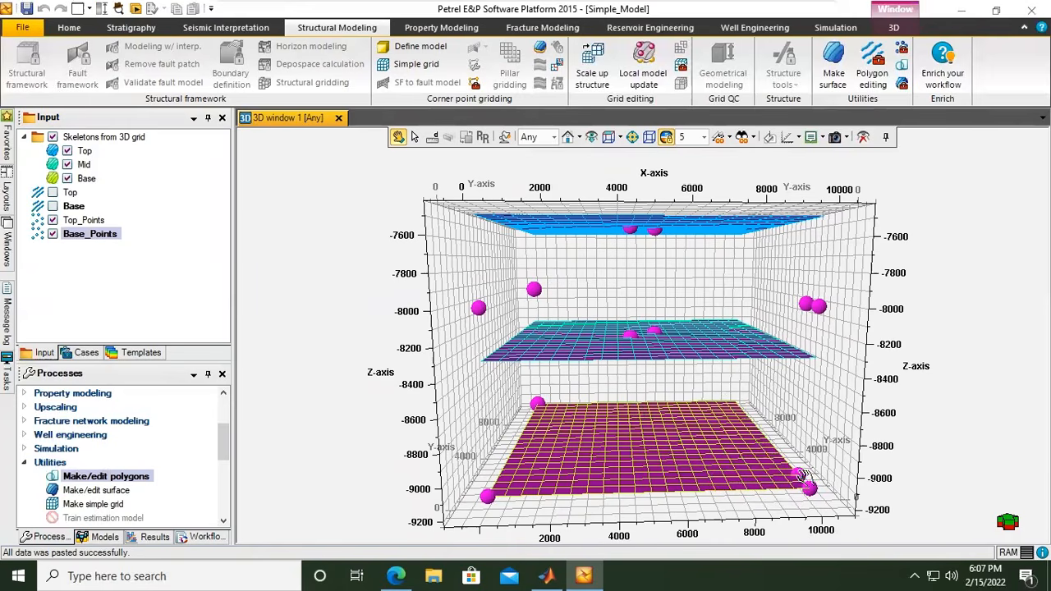
Set the Y coordinate of point 6 in the Base_Points spreadsheet to 10000 and accept the change
double_click(90, 234)
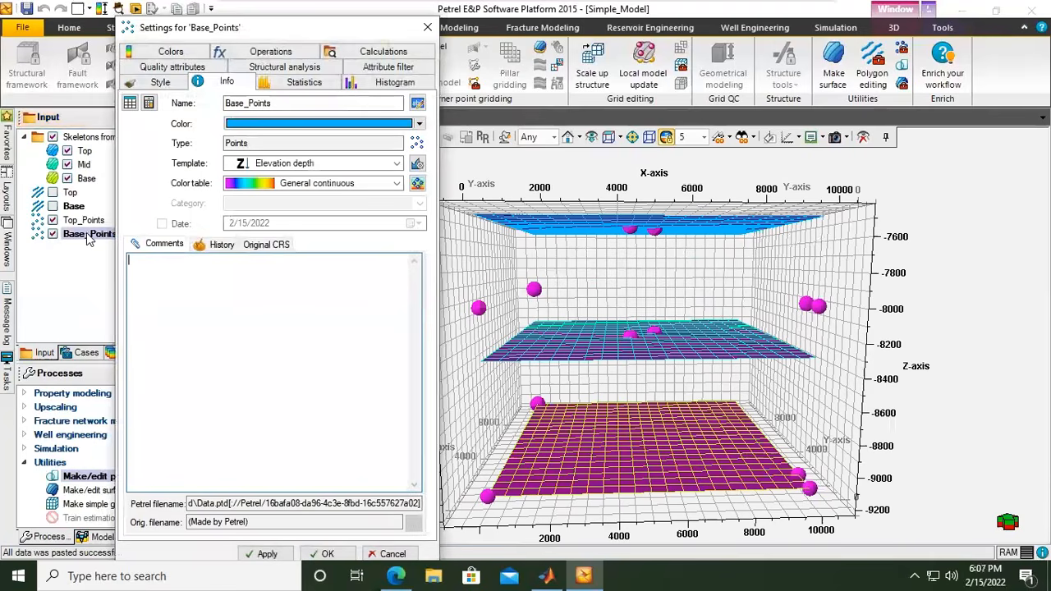
click(130, 102)
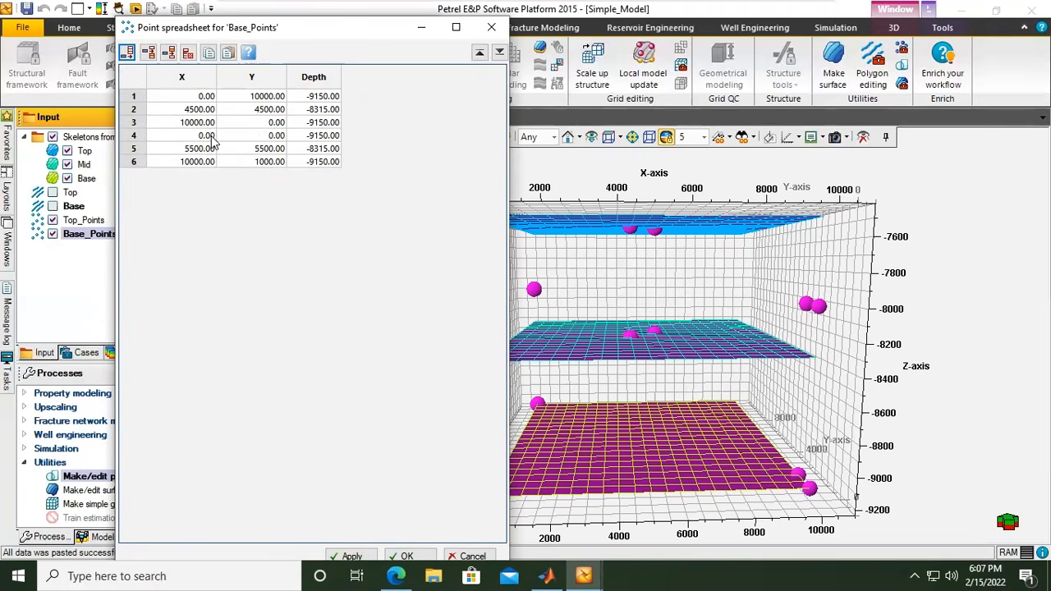
click(272, 167)
click(276, 166)
click(287, 161)
text(0)
click(351, 556)
click(406, 556)
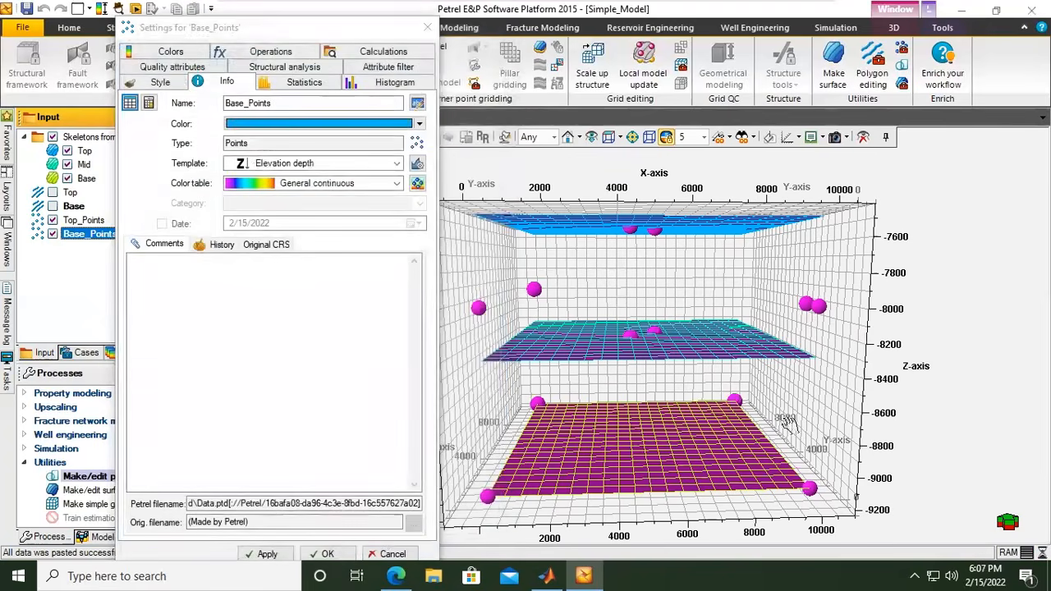
Set the Y coordinate of point 6 in the Top_Points spreadsheet to 10000 and accept the change
double_click(84, 222)
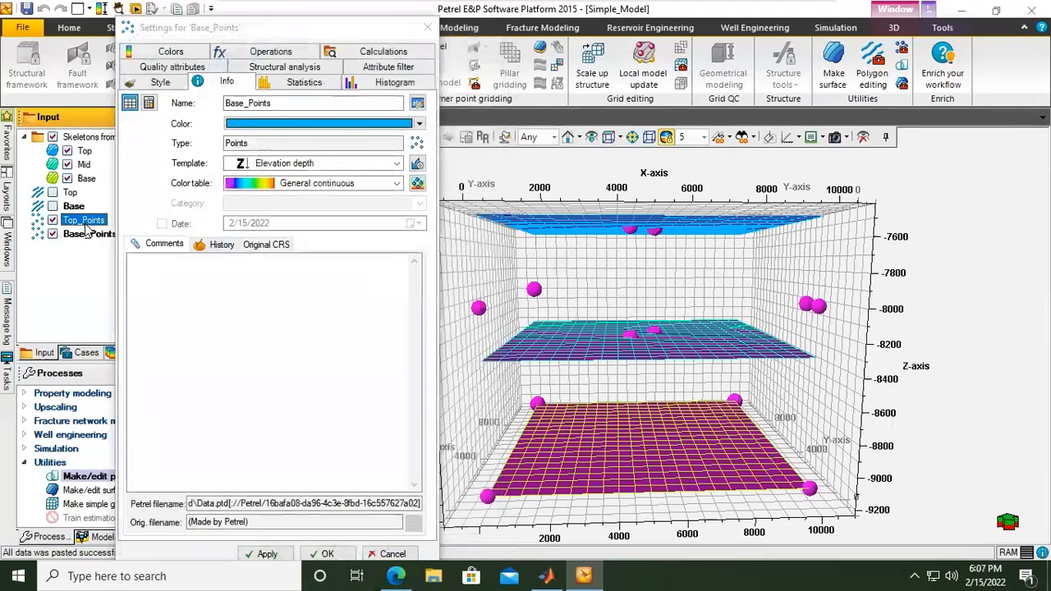
click(220, 84)
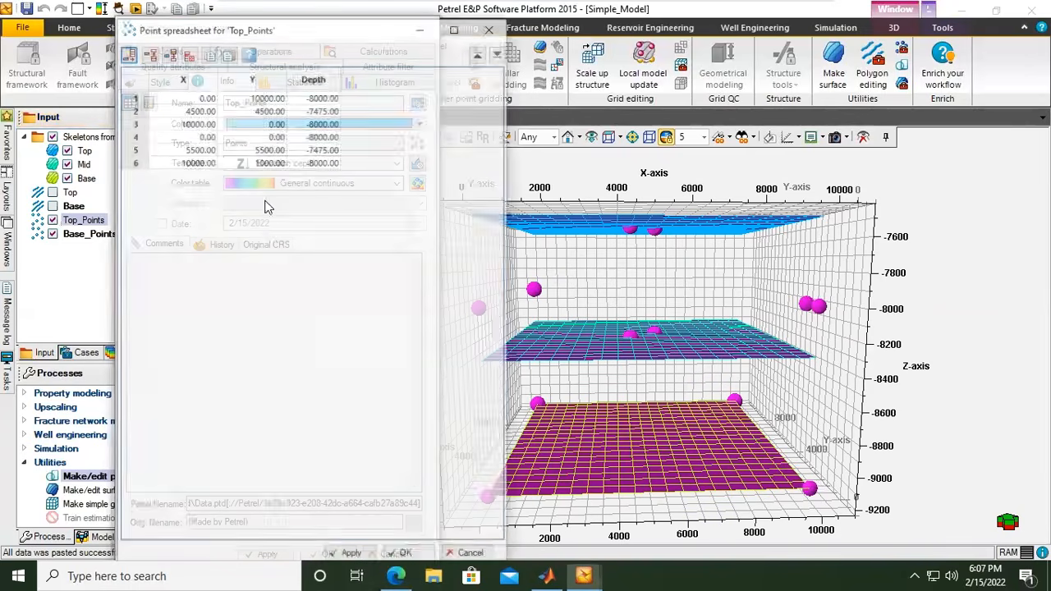
double_click(273, 165)
click(272, 165)
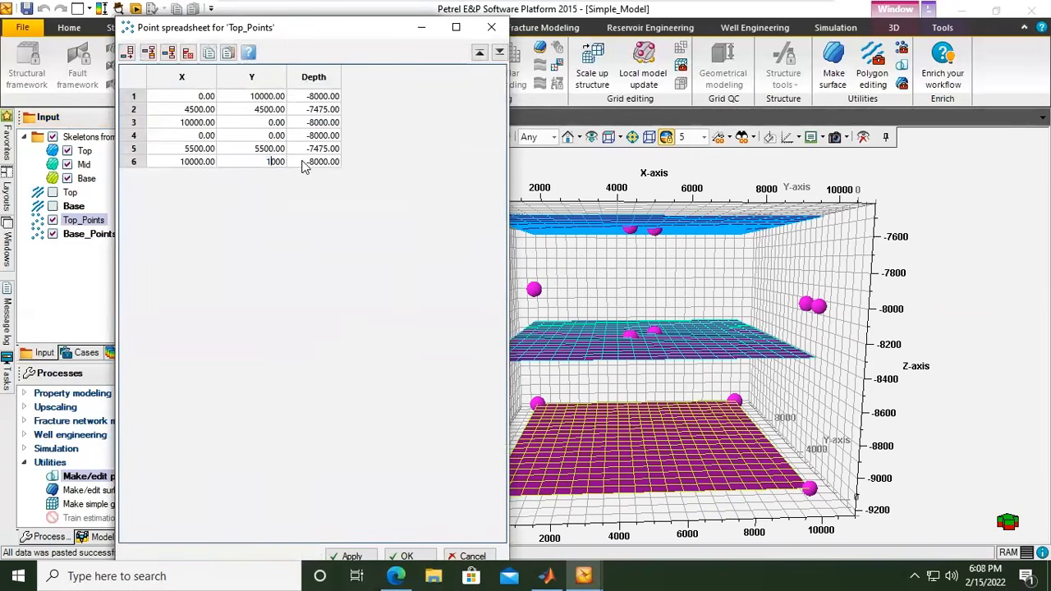
text(0)
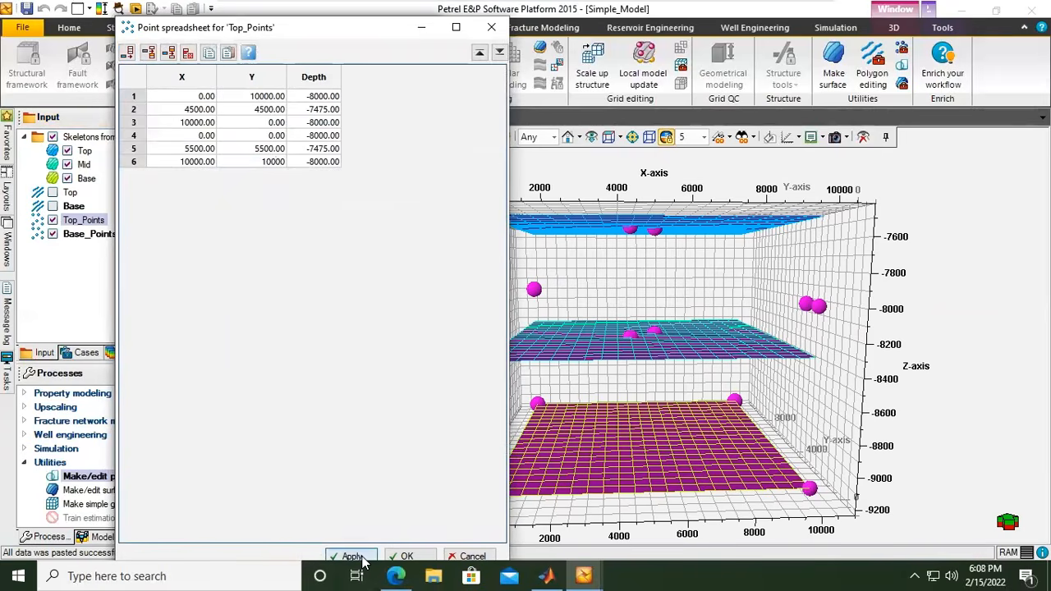
click(351, 556)
click(406, 557)
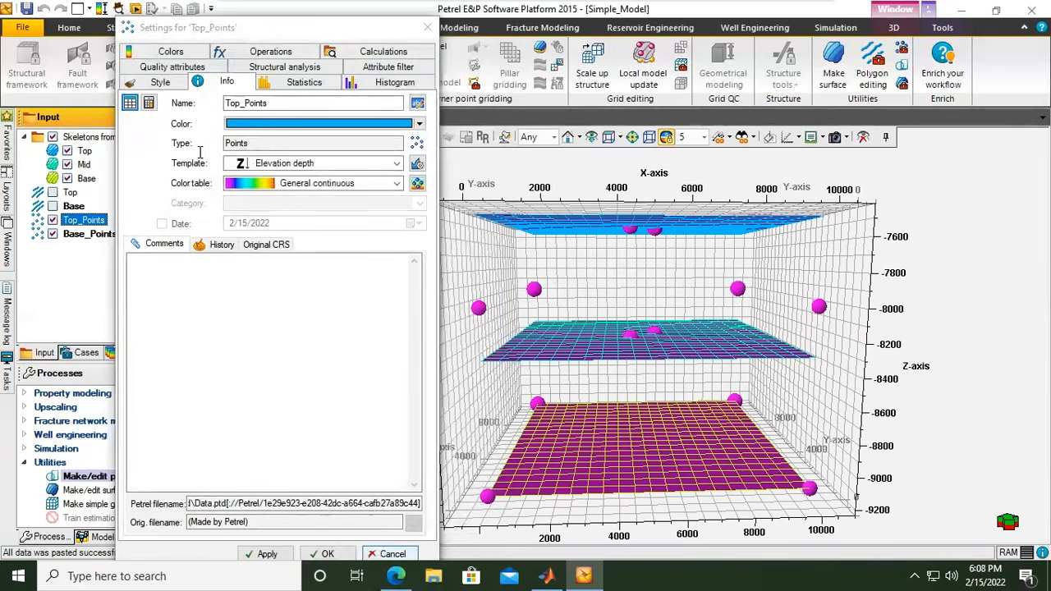
Close the settings of both point sets and save the project
click(424, 29)
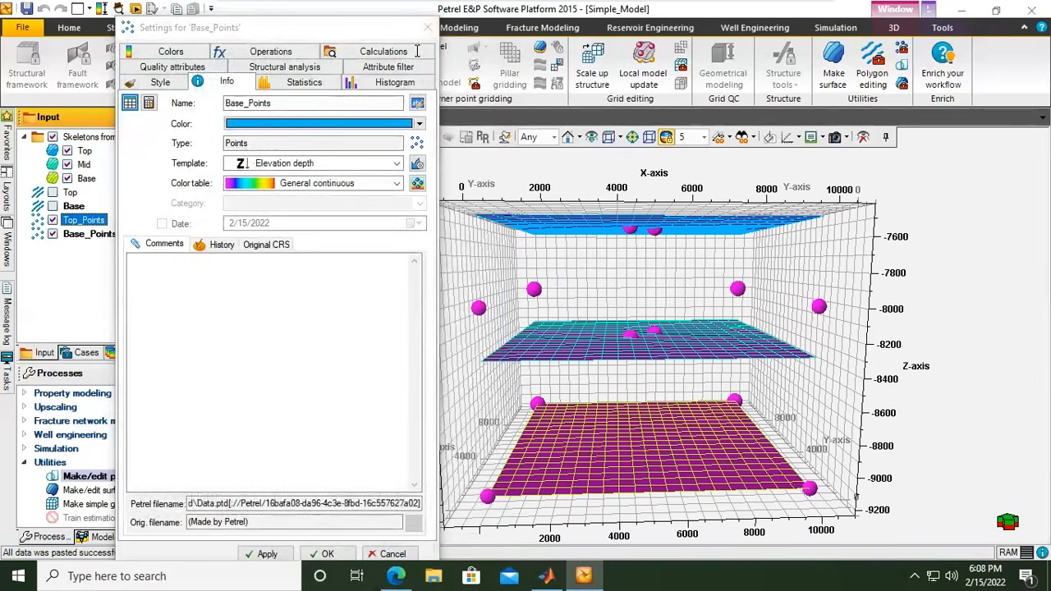
click(426, 30)
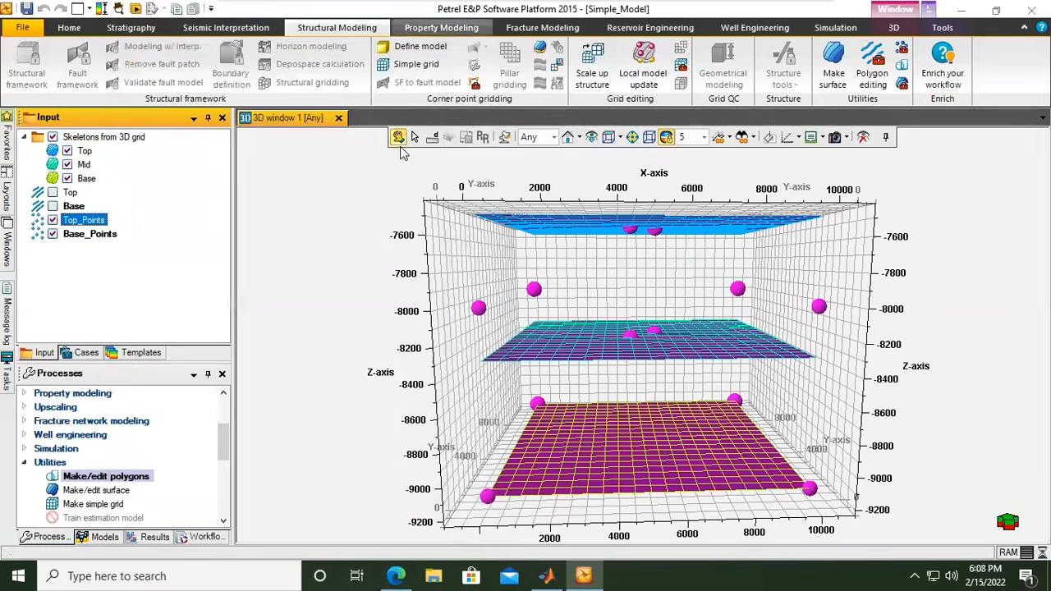
click(26, 8)
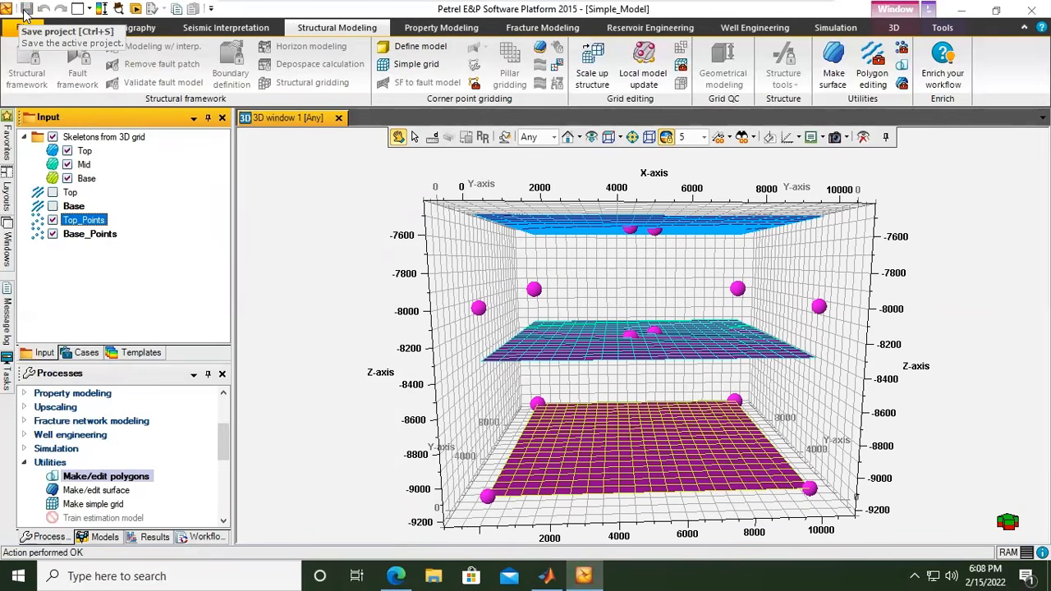
Make a surface from the Top_Points point set, taking the X and Y grid limits from the Top skeleton surface
double_click(101, 491)
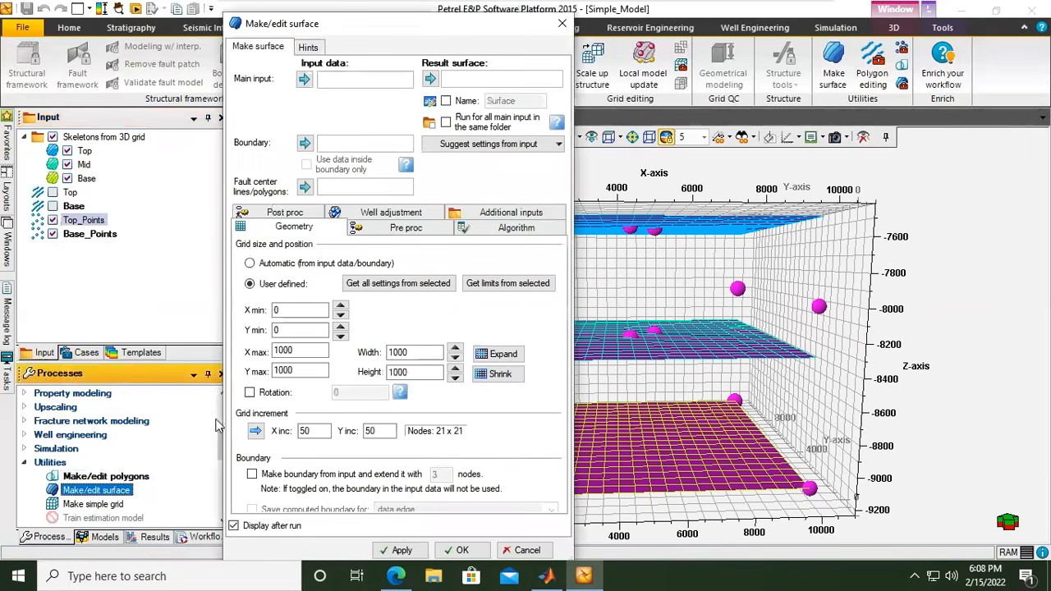
click(85, 222)
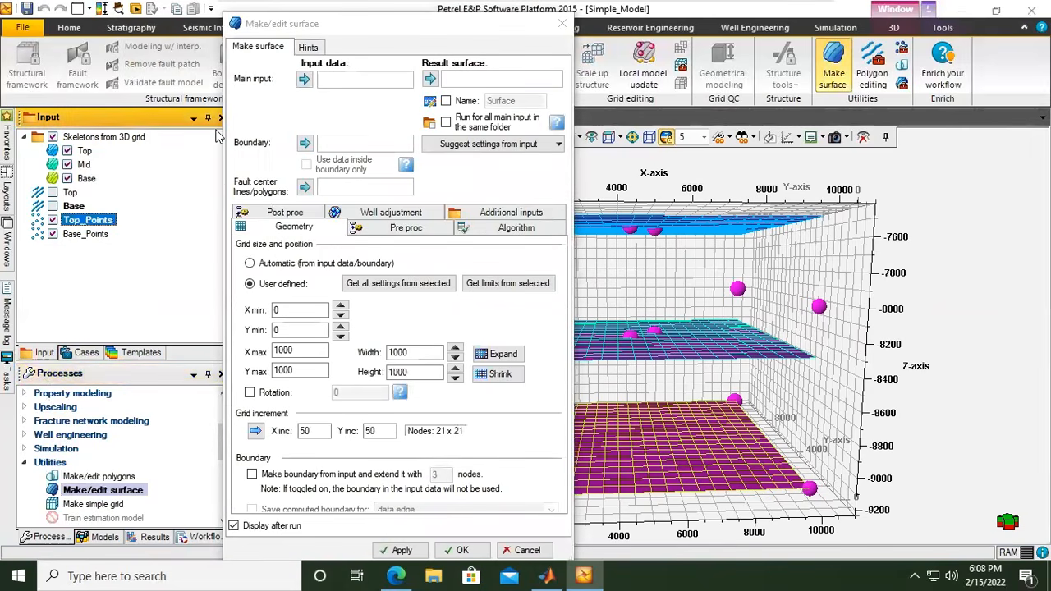
click(305, 82)
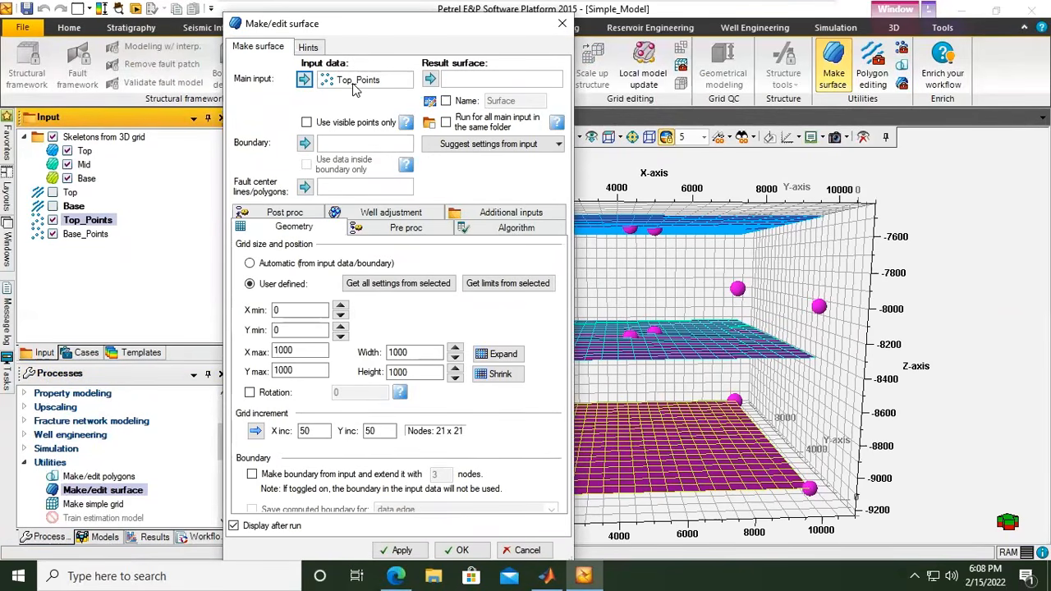
click(85, 151)
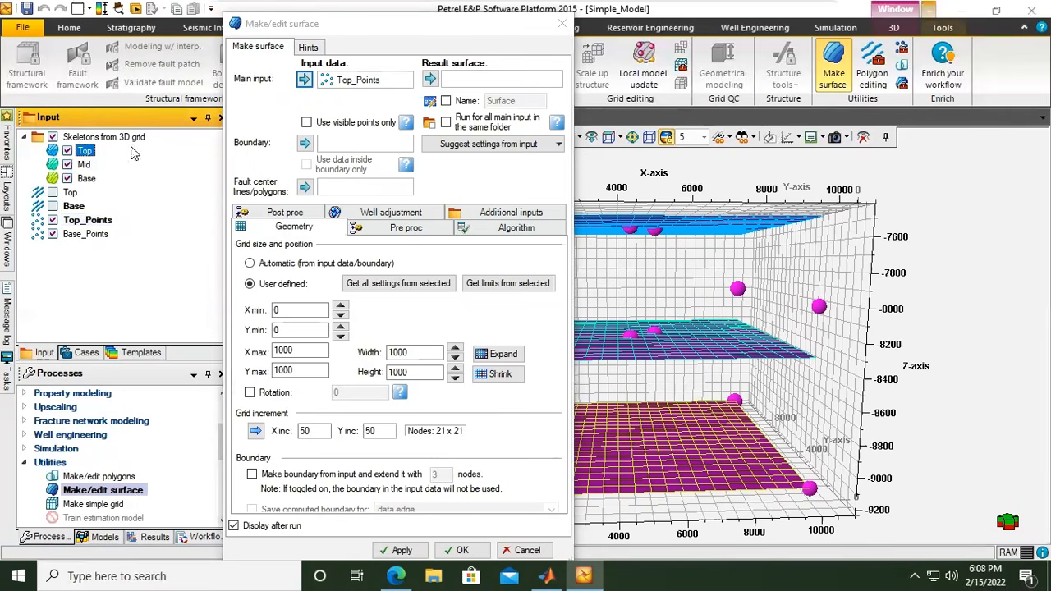
click(503, 289)
click(502, 291)
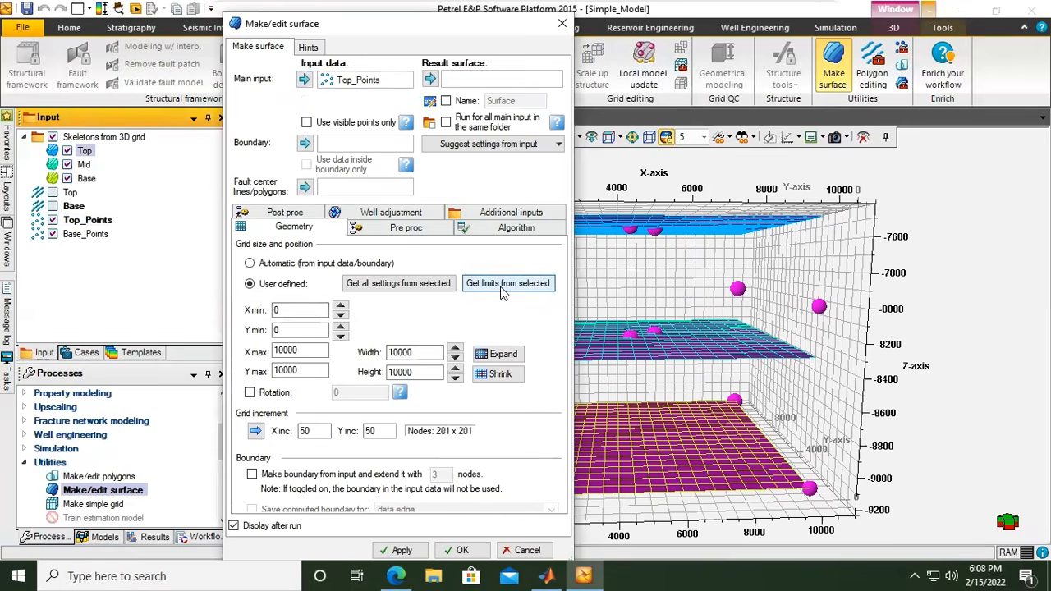
drag(342, 33, 325, 17)
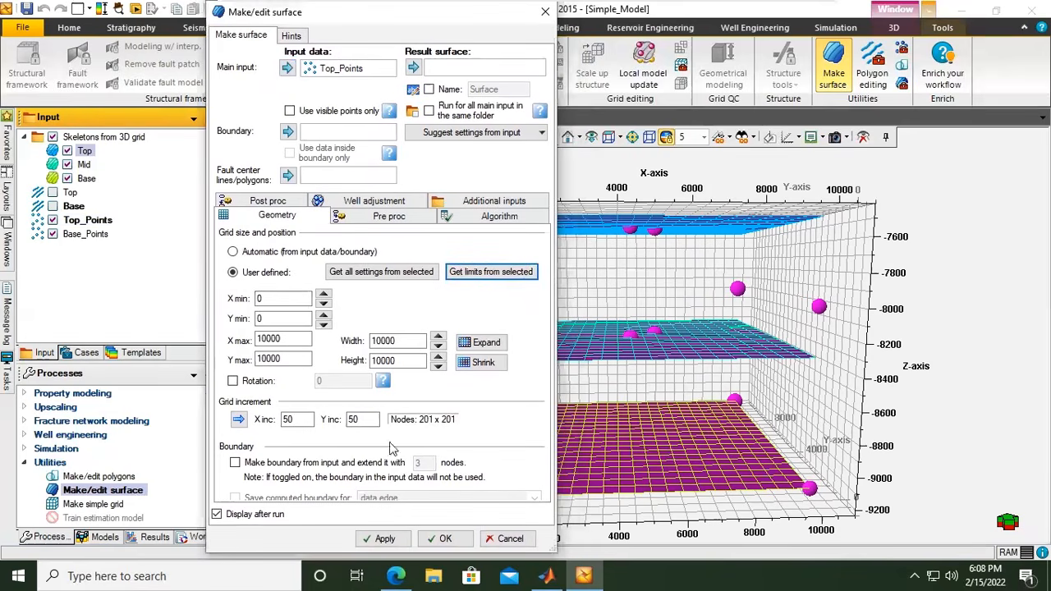
click(388, 540)
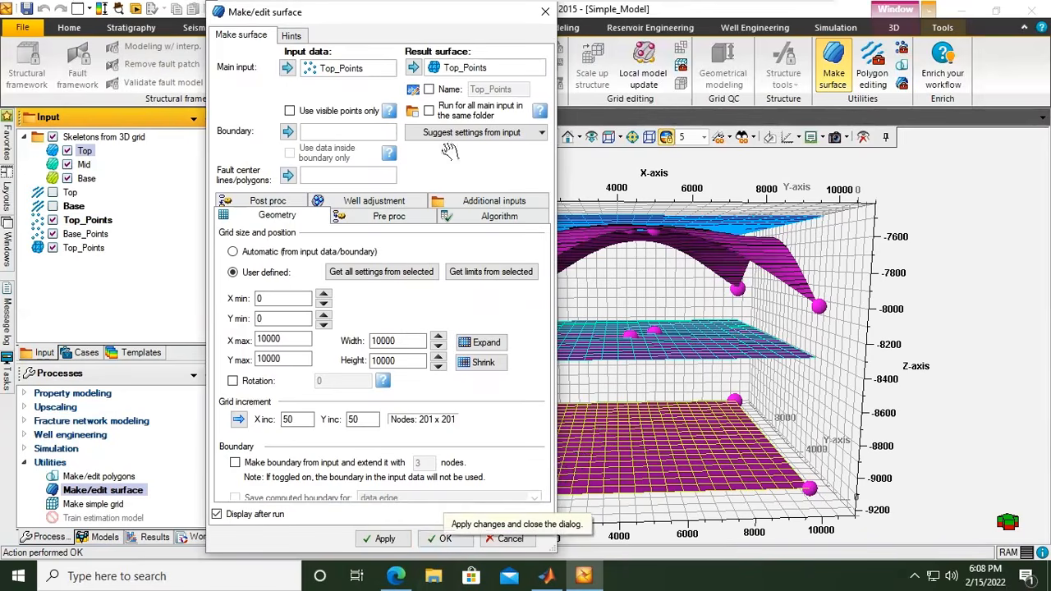
Remove Top_Points as the result surface and reset the Make/edit surface settings
drag(319, 20, 177, 26)
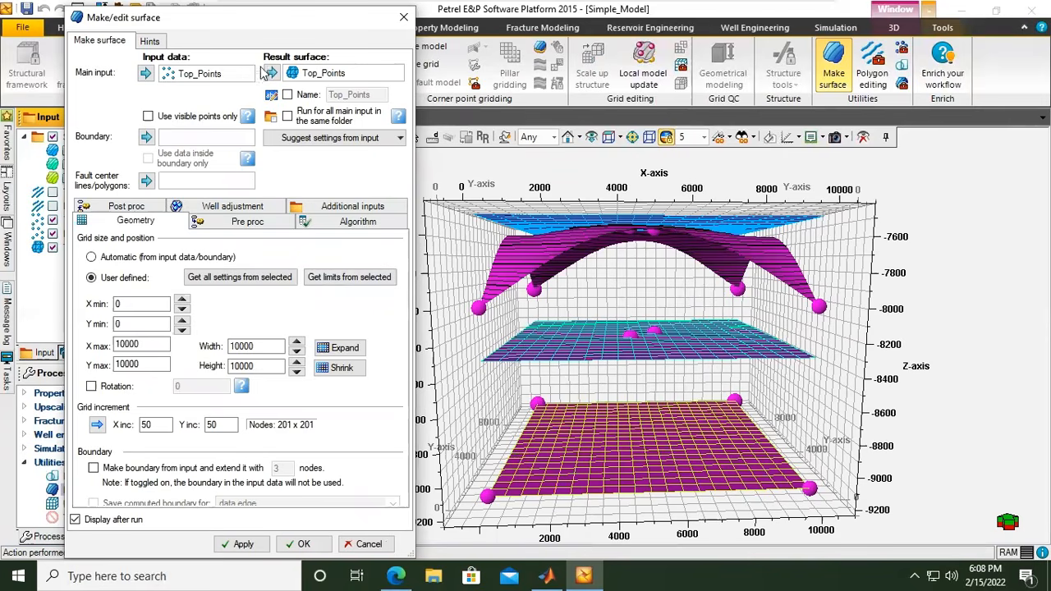
right_click(310, 74)
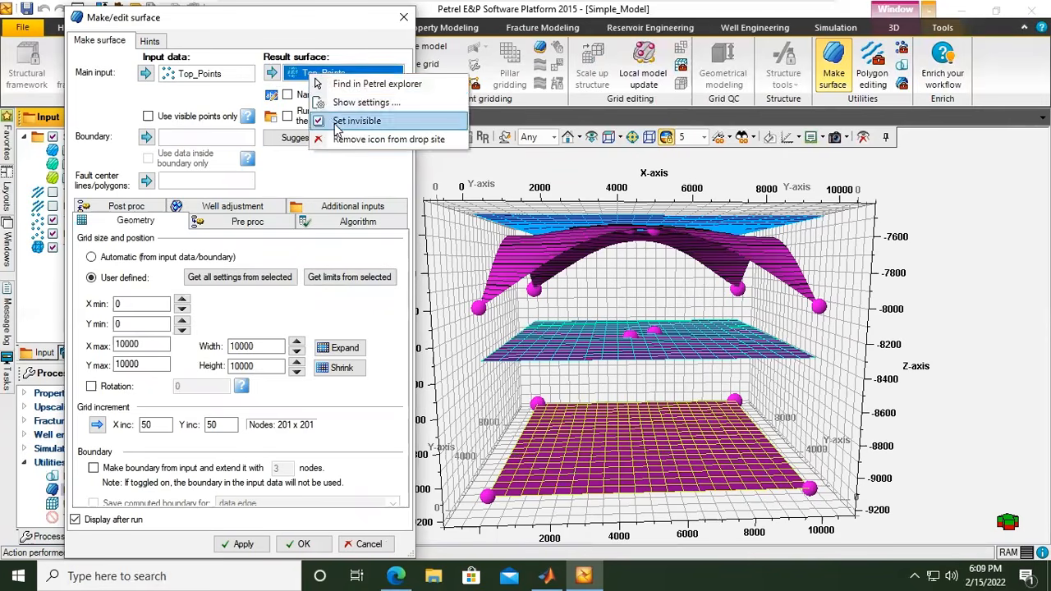
click(339, 139)
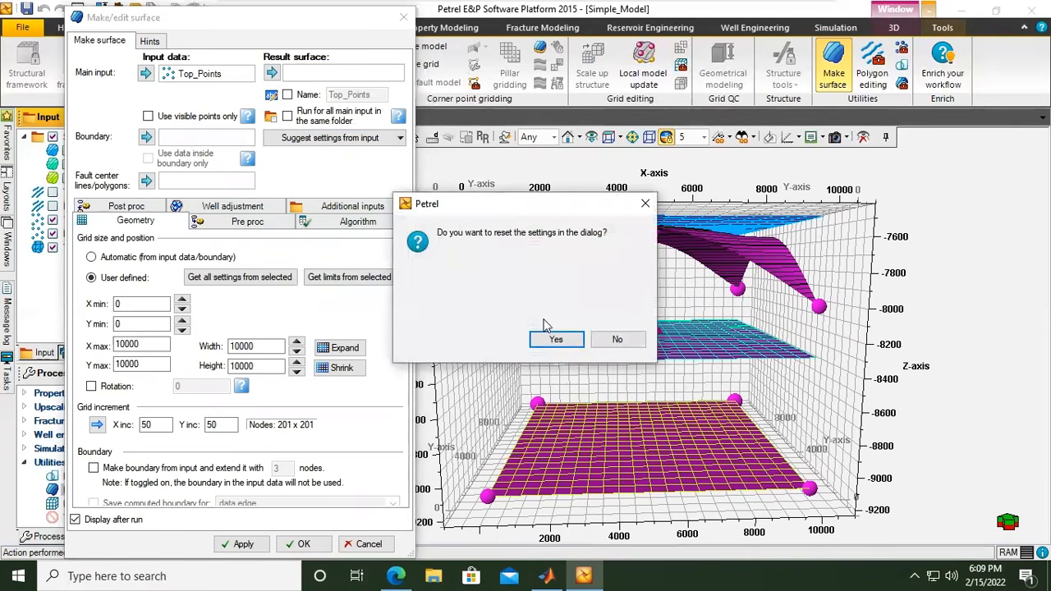
click(555, 337)
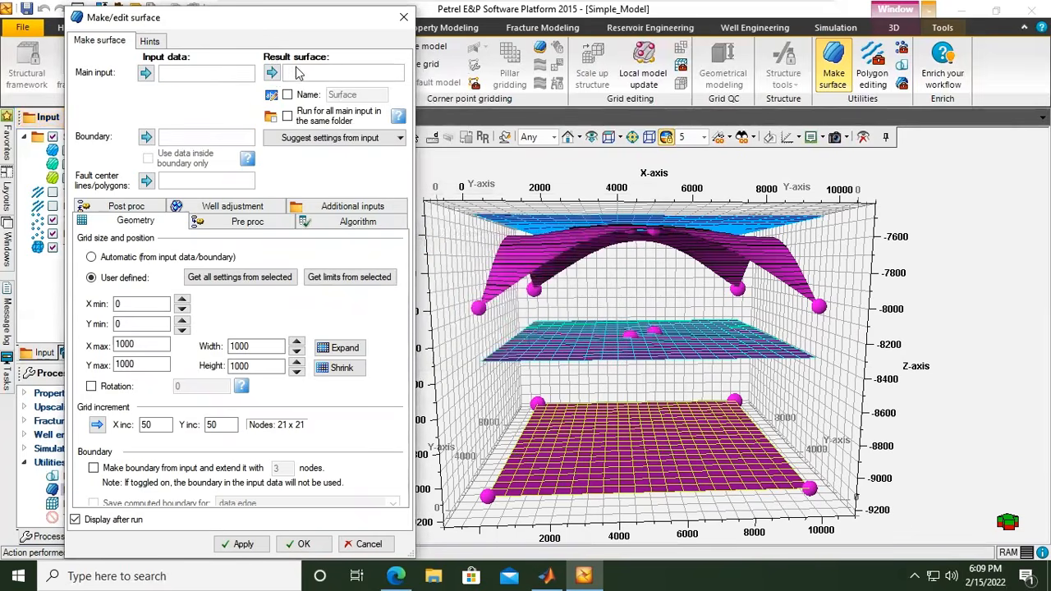
drag(259, 23, 331, 38)
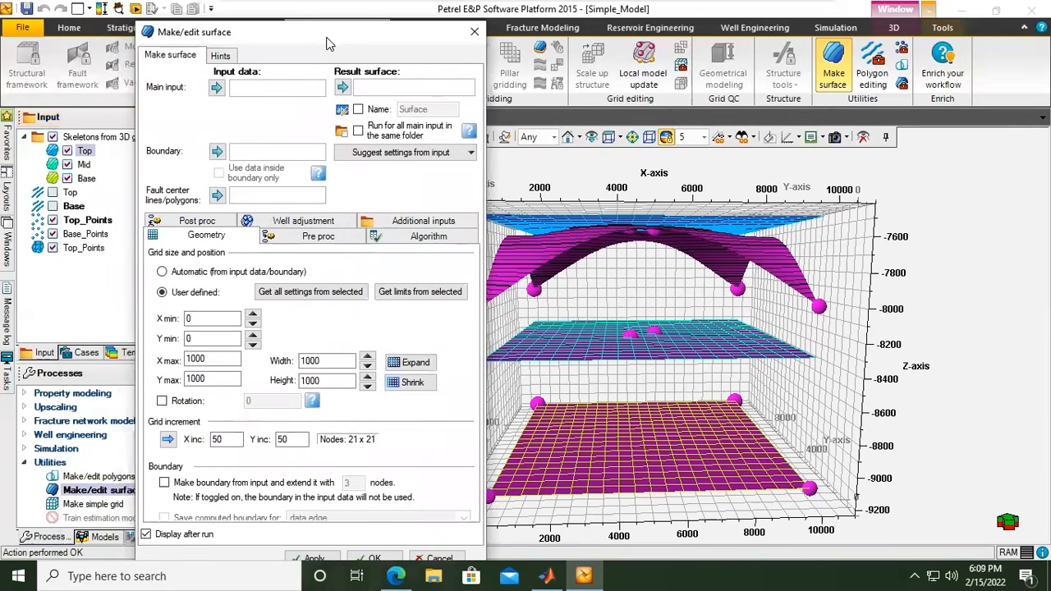
Make a surface from the Base_Points point set, taking the X and Y grid limits from the Base skeleton surface
click(95, 236)
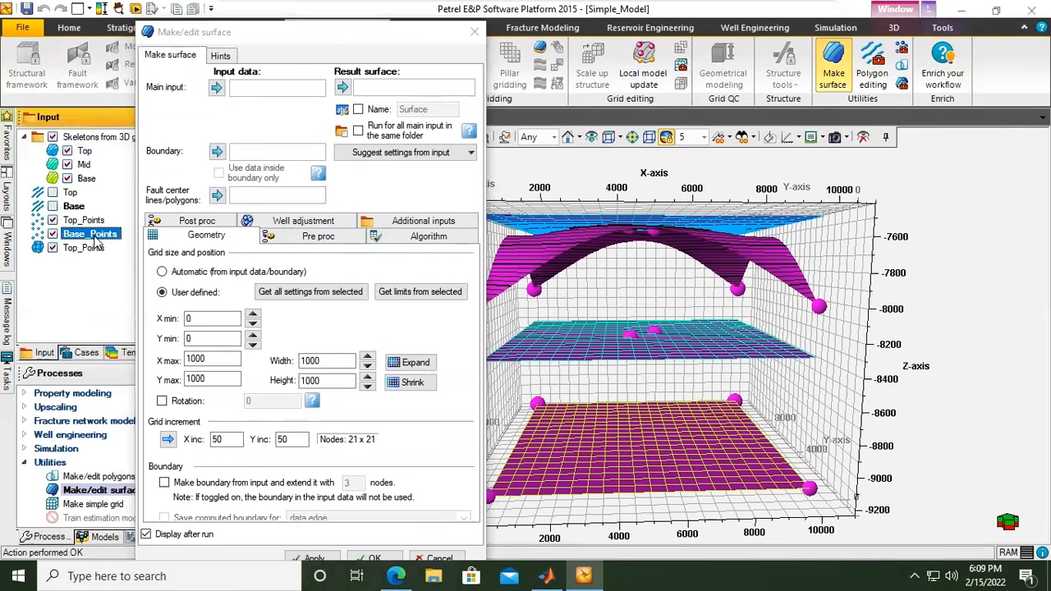
click(216, 87)
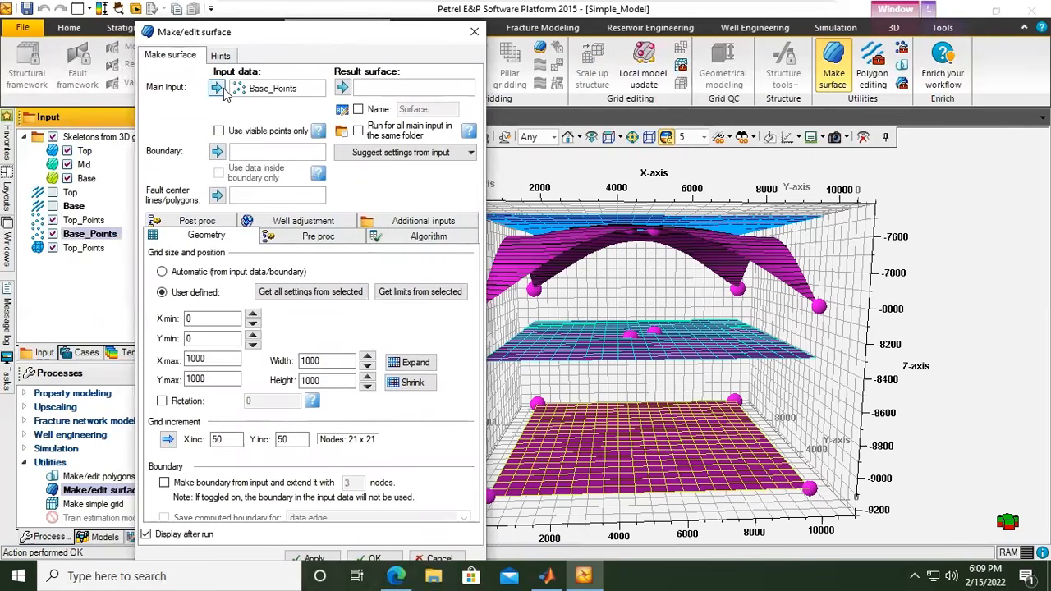
click(87, 180)
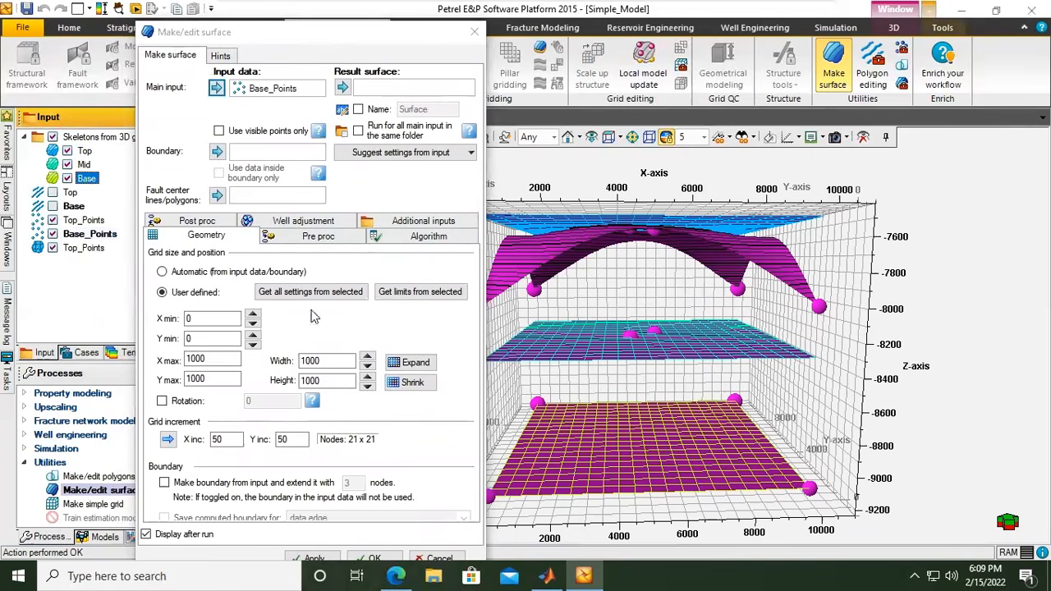
click(425, 294)
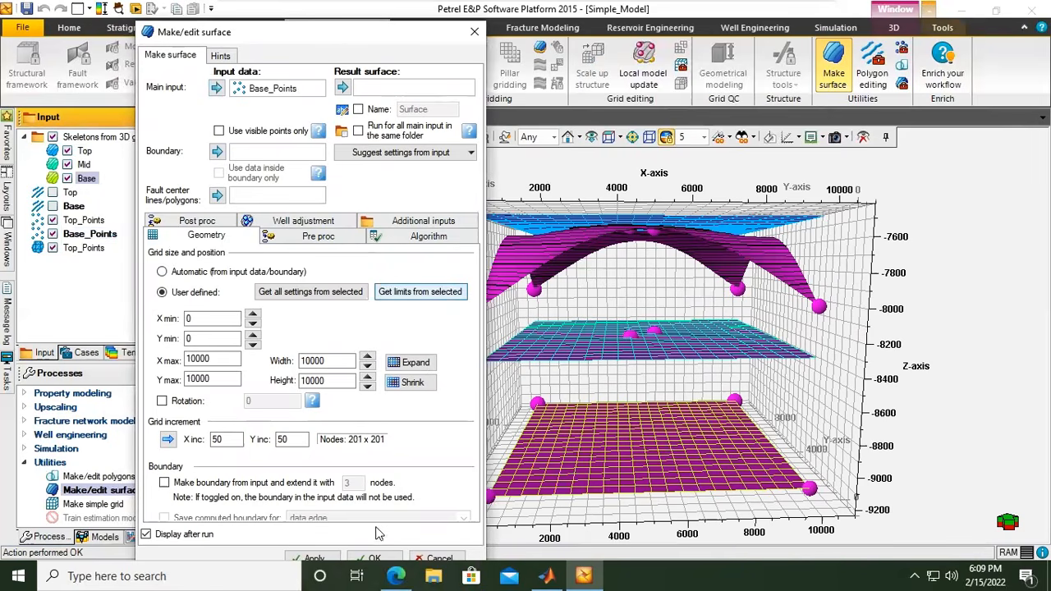
click(371, 558)
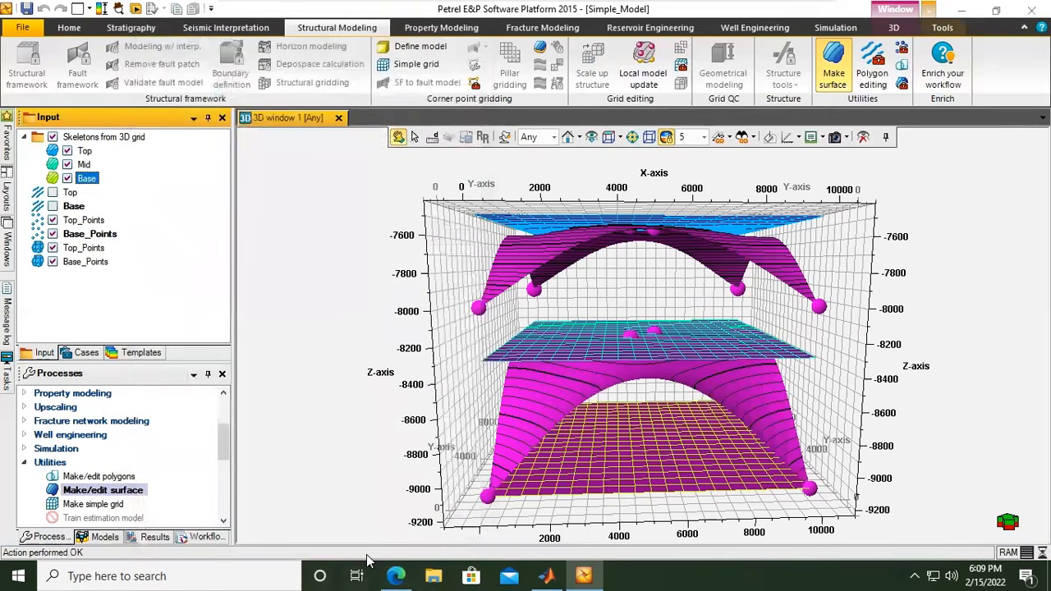
mouse_move(664, 331)
mouse_down()
mouse_move(663, 306)
mouse_move(662, 330)
mouse_up()
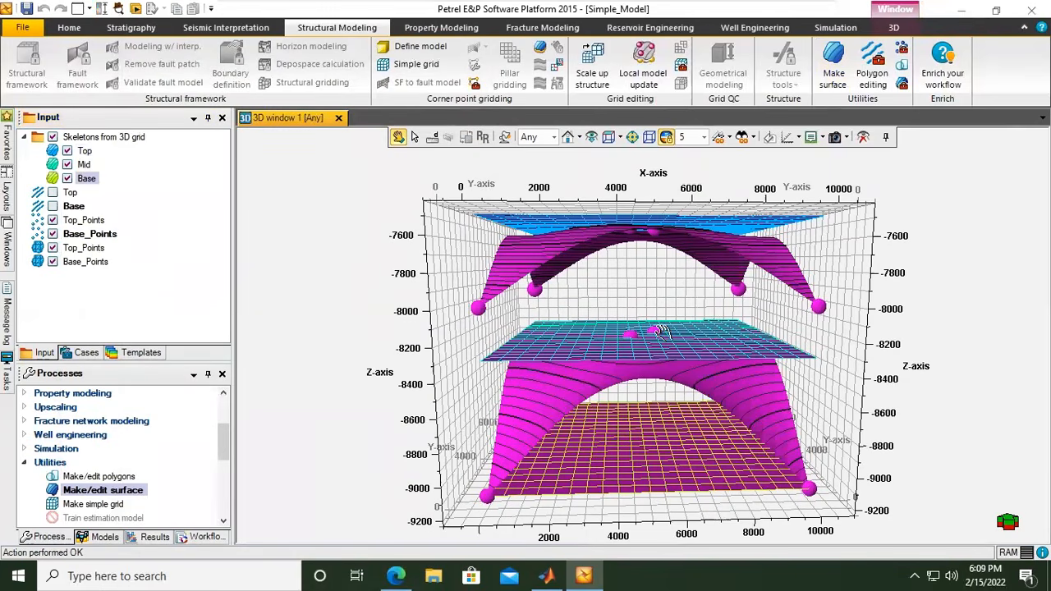
click(85, 248)
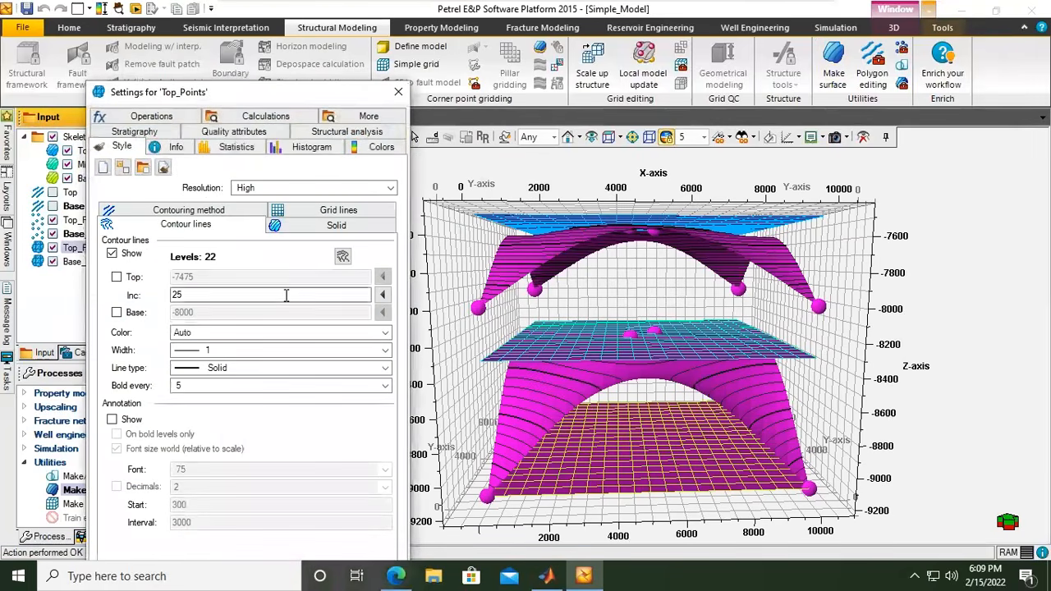
click(179, 147)
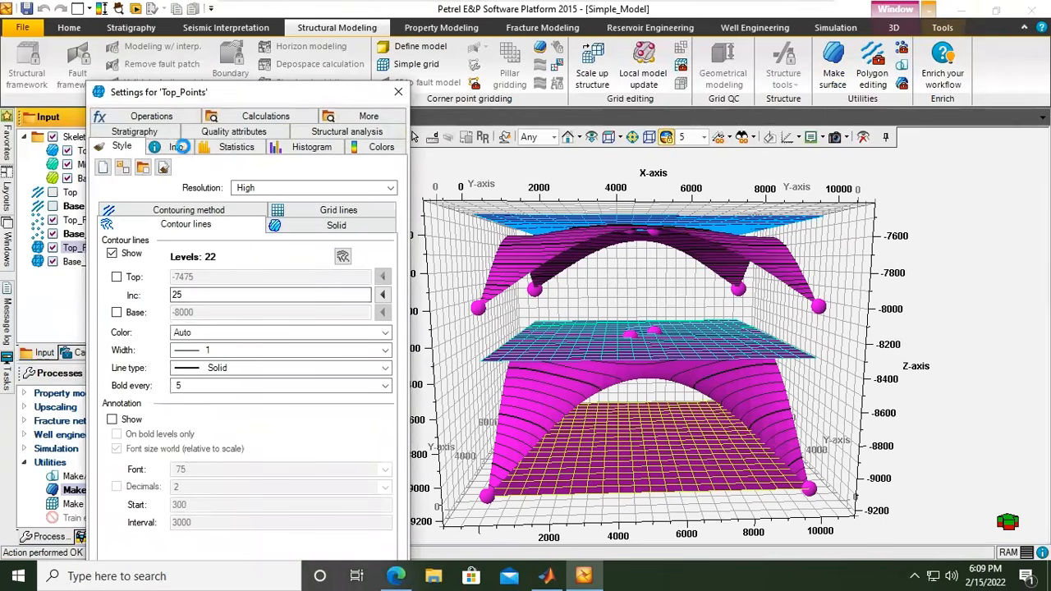
double_click(248, 169)
text(Surface)
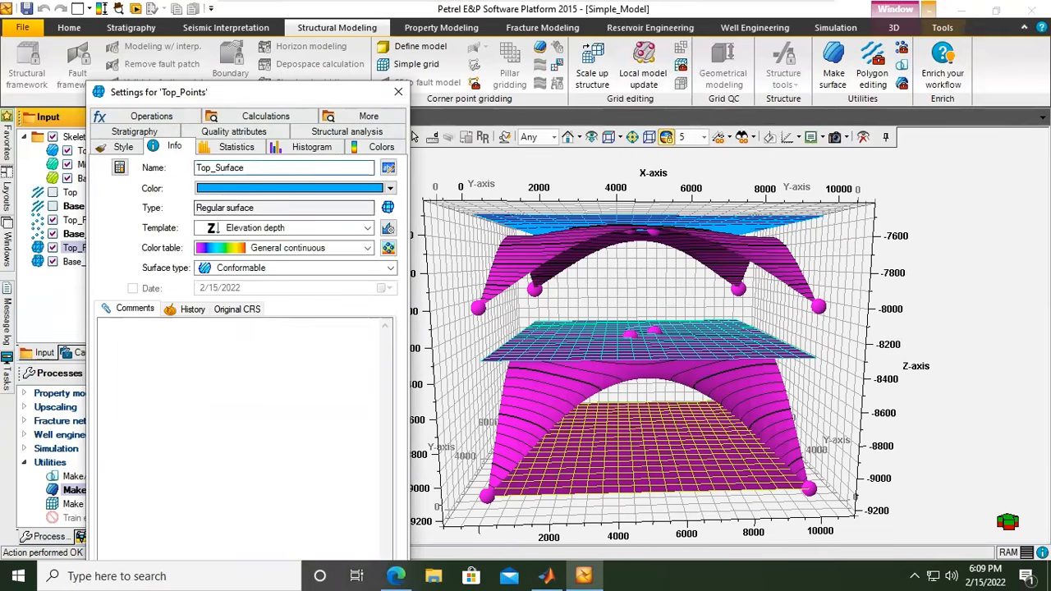
drag(272, 97, 268, 17)
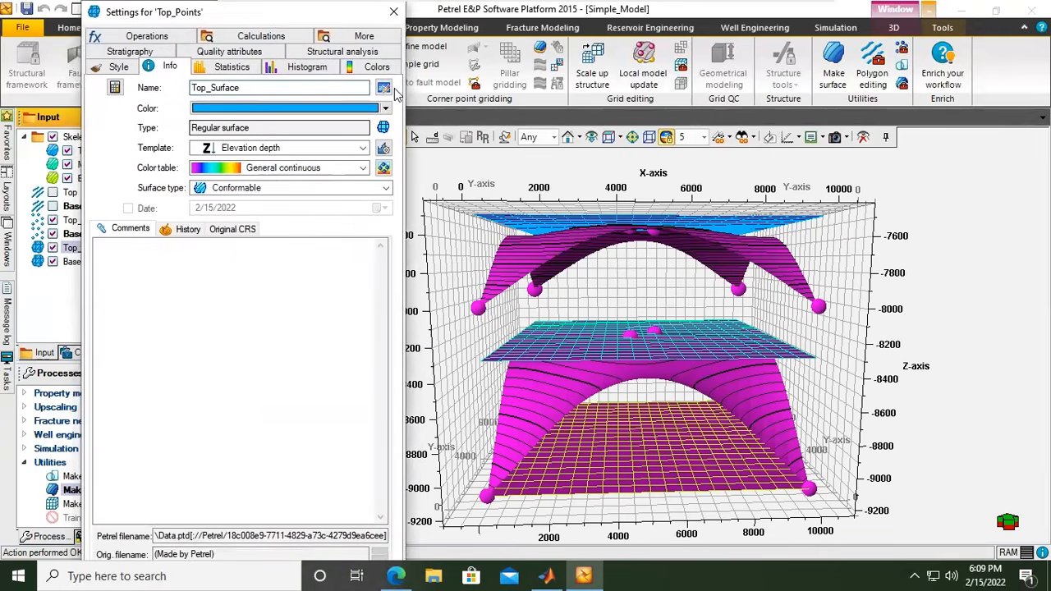
drag(347, 11, 546, 32)
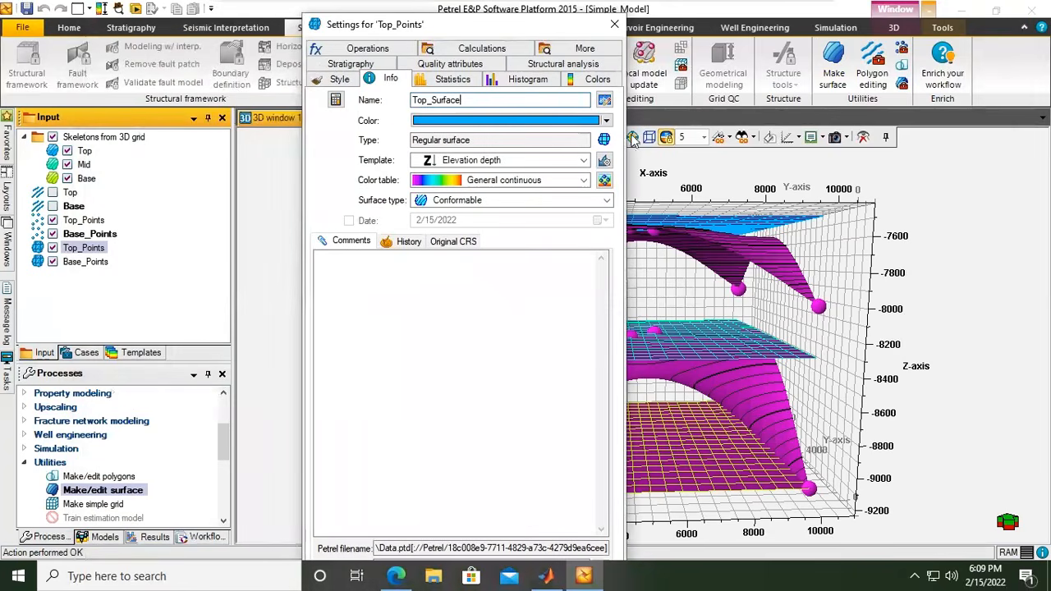
drag(626, 140, 926, 140)
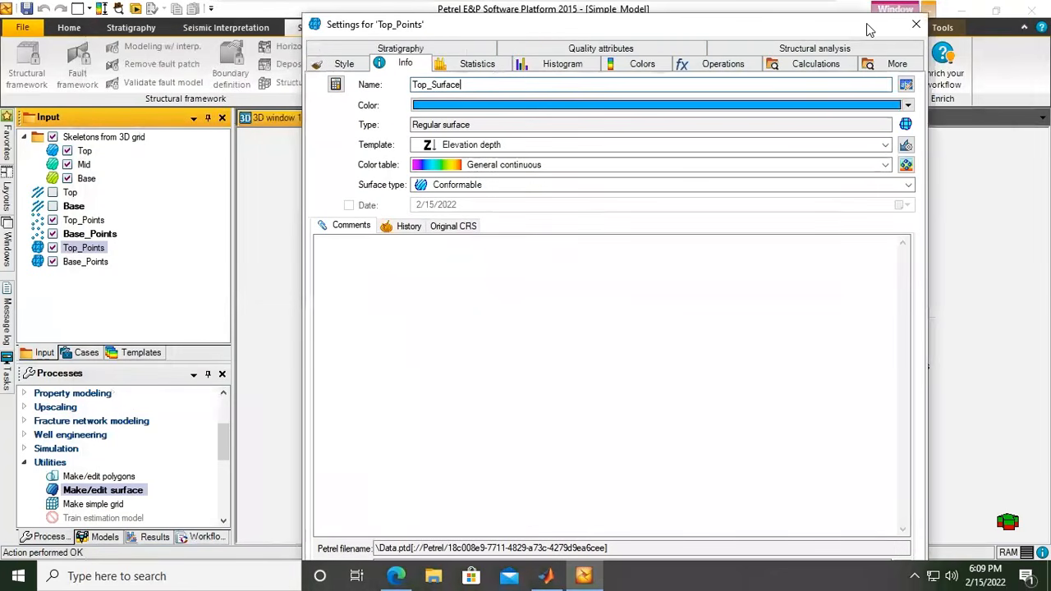
drag(866, 23, 842, 10)
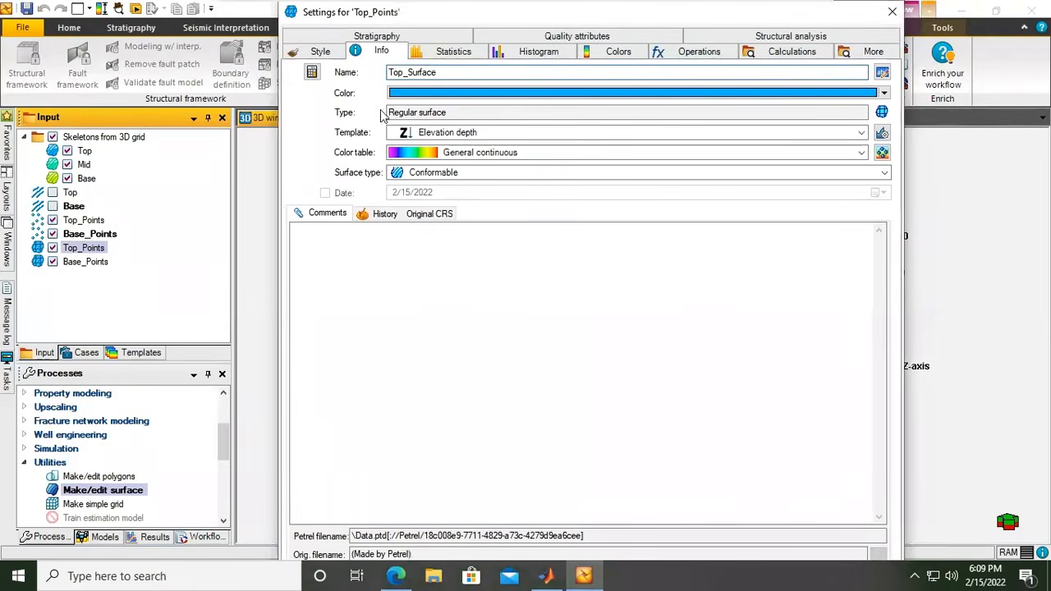
drag(336, 11, 291, 61)
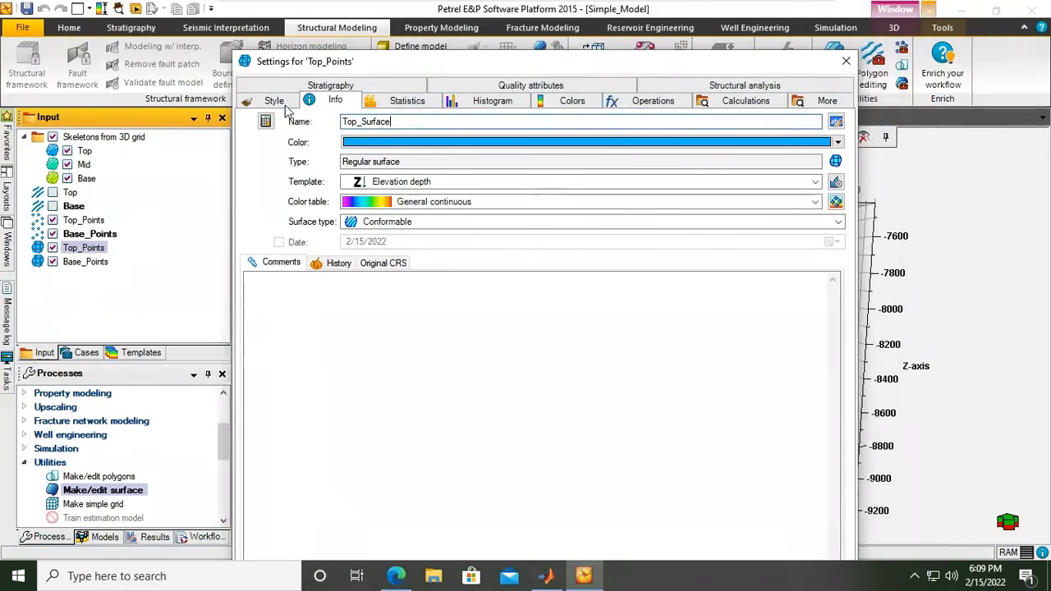
click(575, 496)
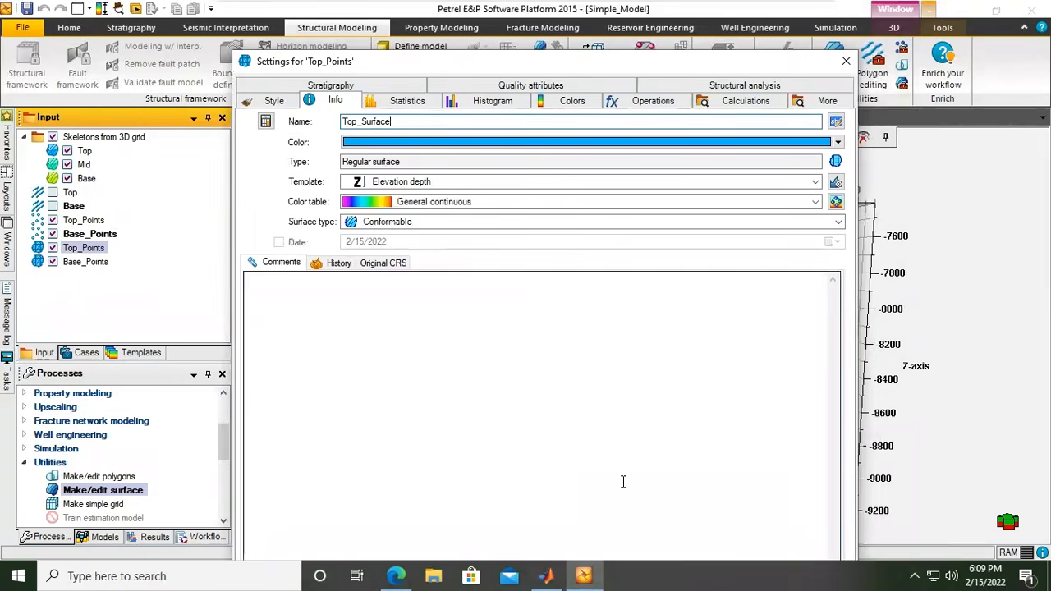
click(846, 63)
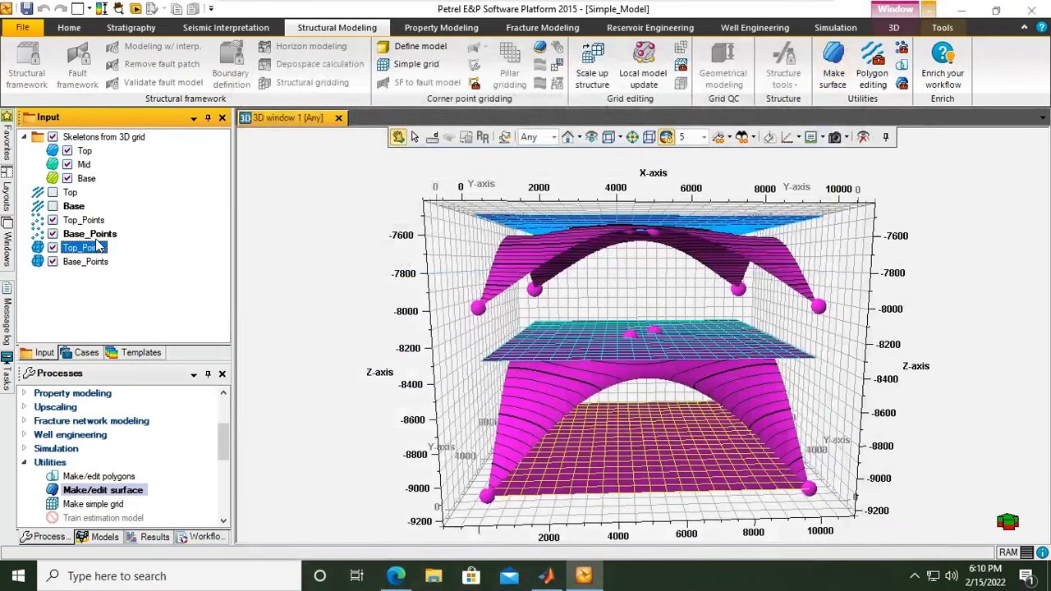
Rename the regular surface made from Top_Points as Top_Surface and apply the change
right_click(97, 248)
click(74, 253)
right_click(74, 250)
click(133, 205)
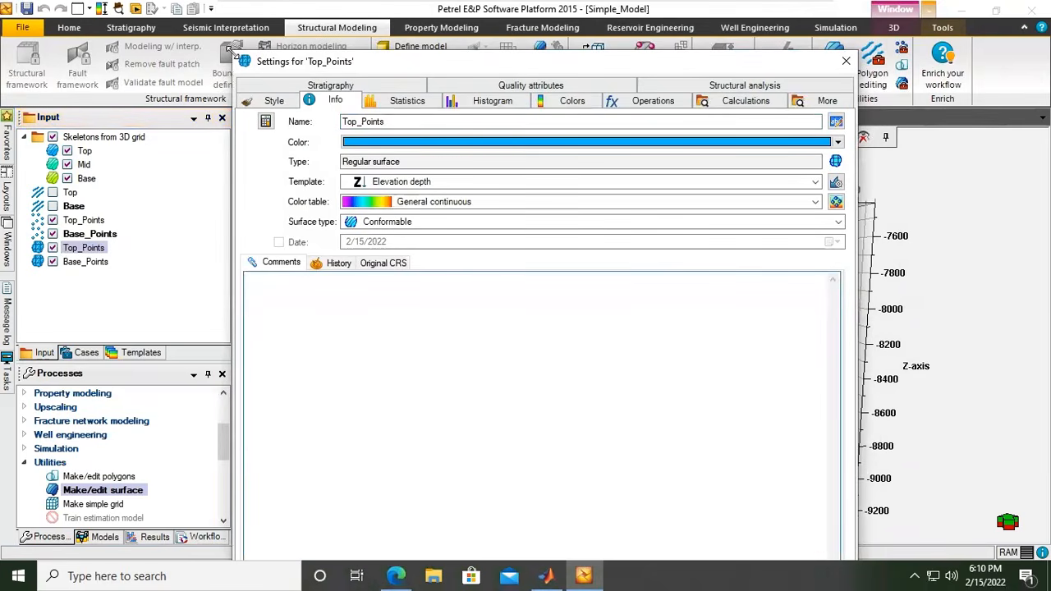
drag(377, 63, 372, 15)
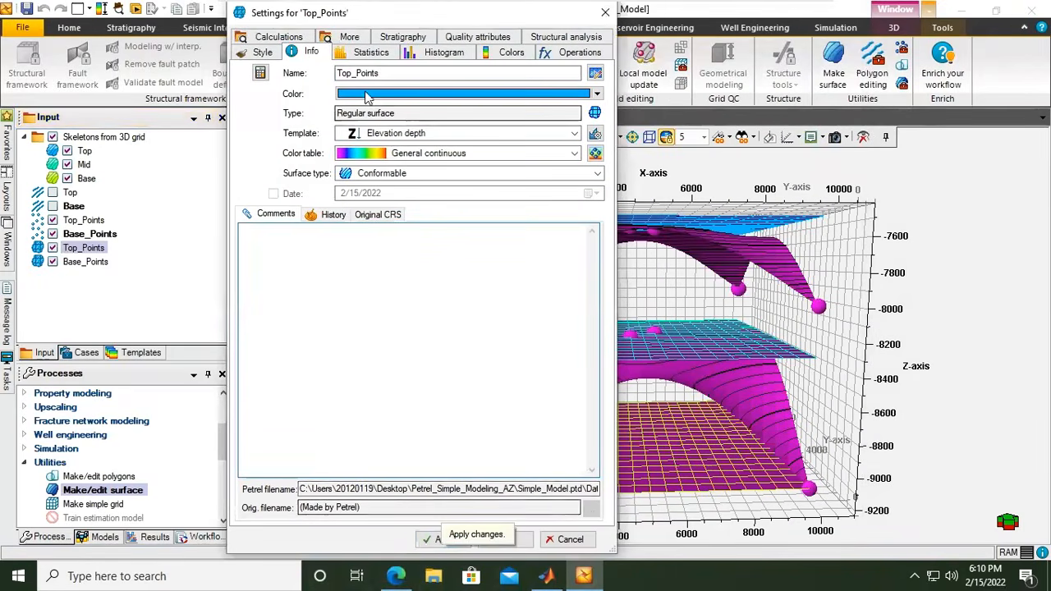
drag(355, 73, 403, 97)
key(BackSpace)
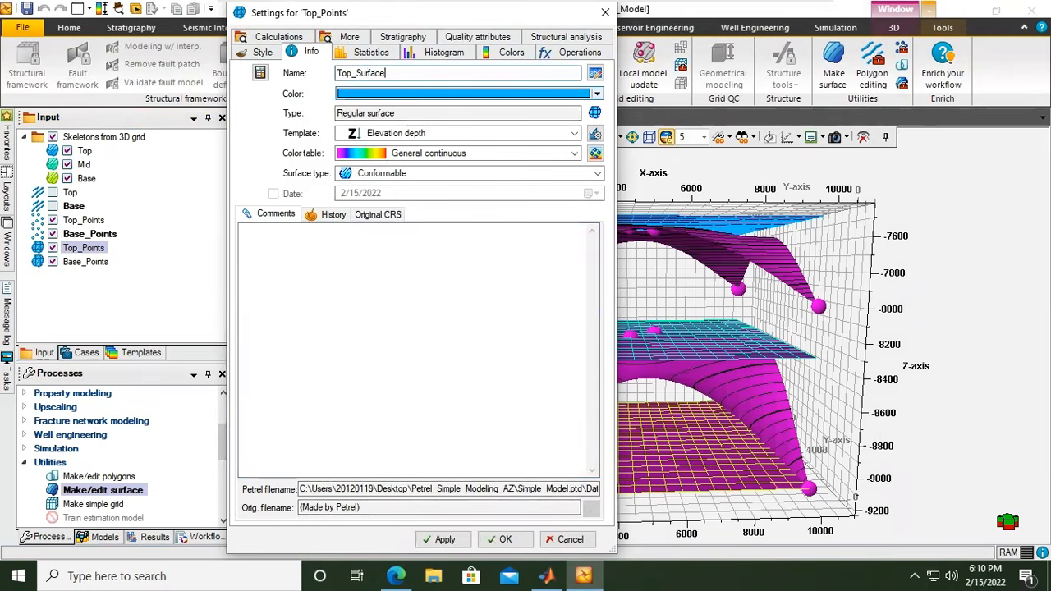
click(444, 540)
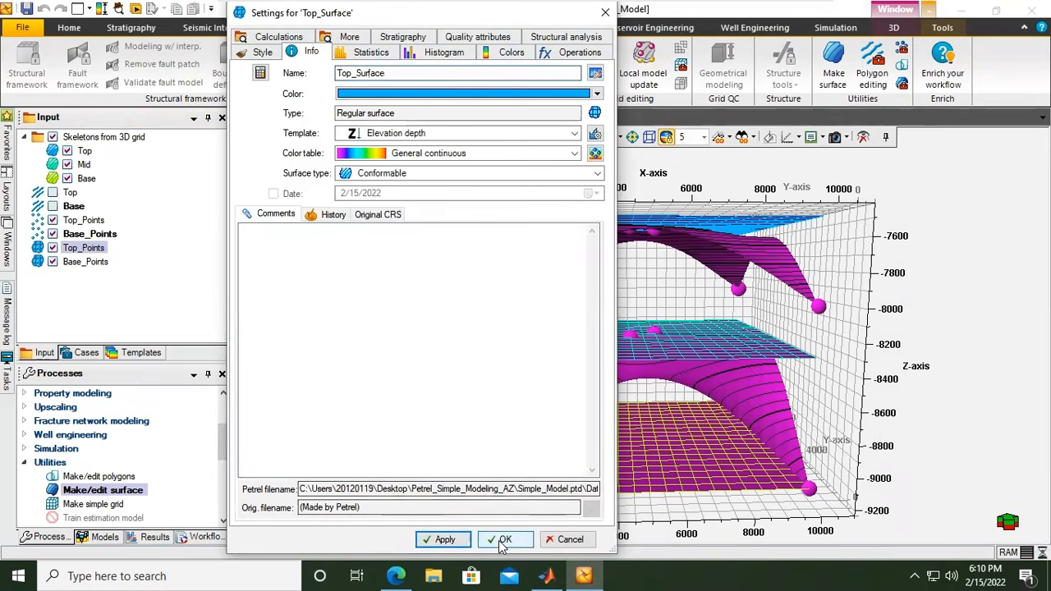
Rename the regular surface made from Base_Points as Base_Surface and accept the surface settings
click(503, 539)
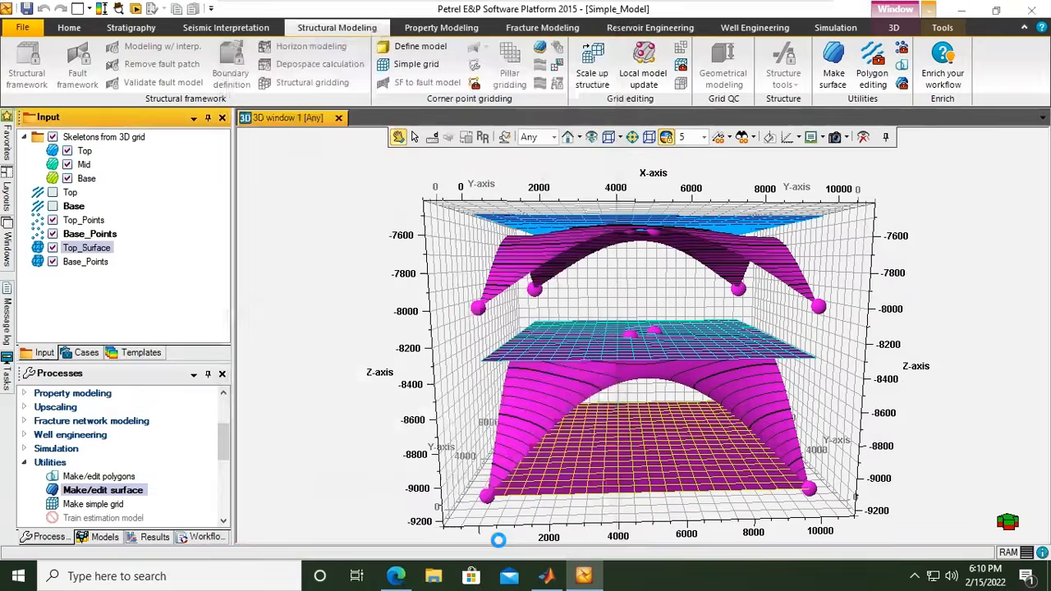
click(81, 262)
double_click(81, 262)
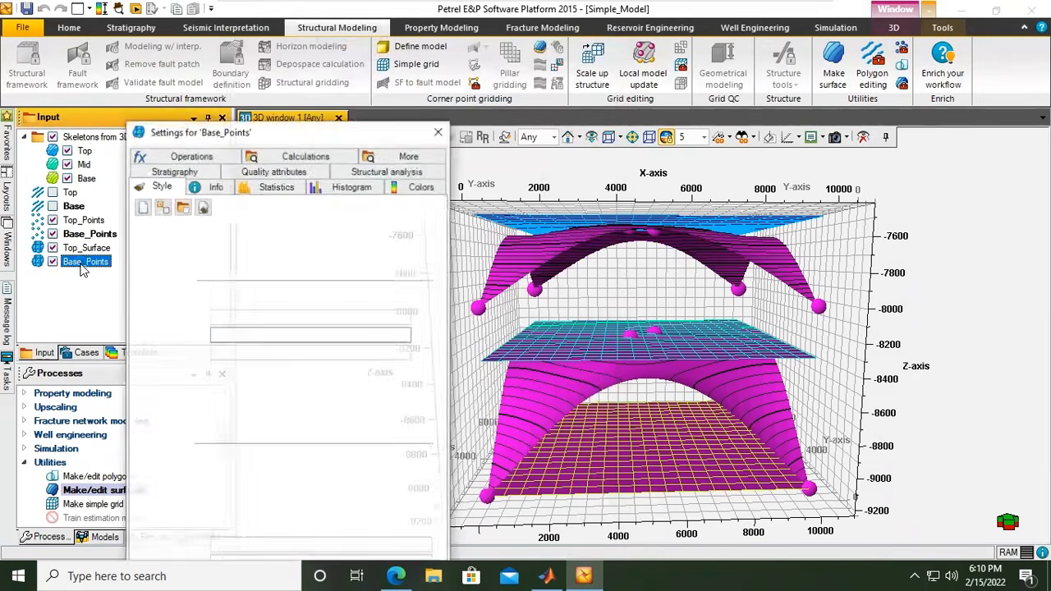
click(216, 188)
drag(258, 207, 308, 230)
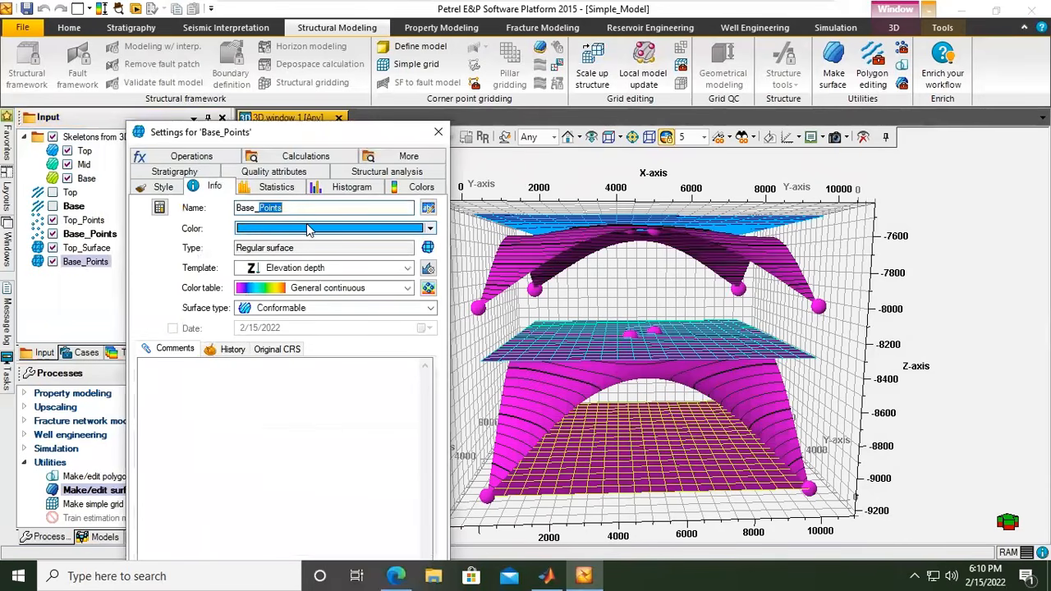
text(Surface)
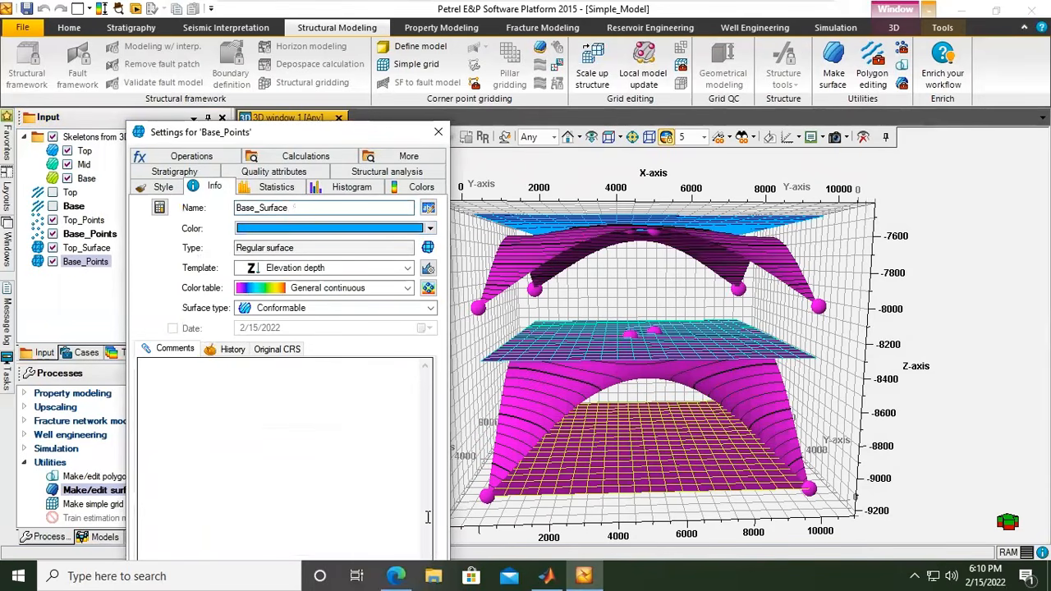
drag(318, 126, 278, 26)
click(264, 543)
click(325, 543)
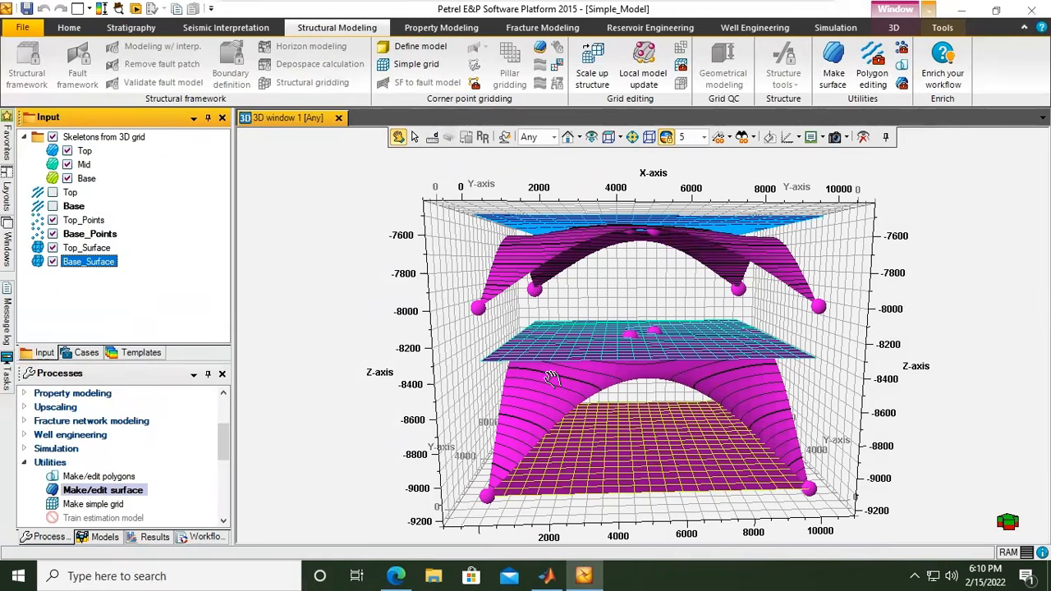
Hide the Skeletons from 3D grid folder, both point sets and the axes in the 3D window
click(52, 137)
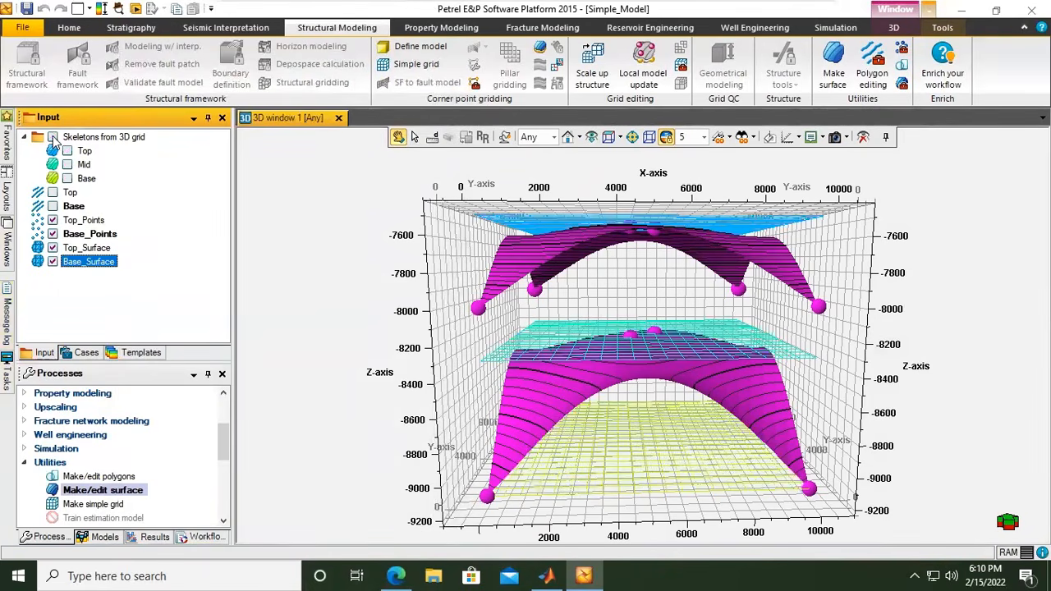
click(52, 220)
click(52, 234)
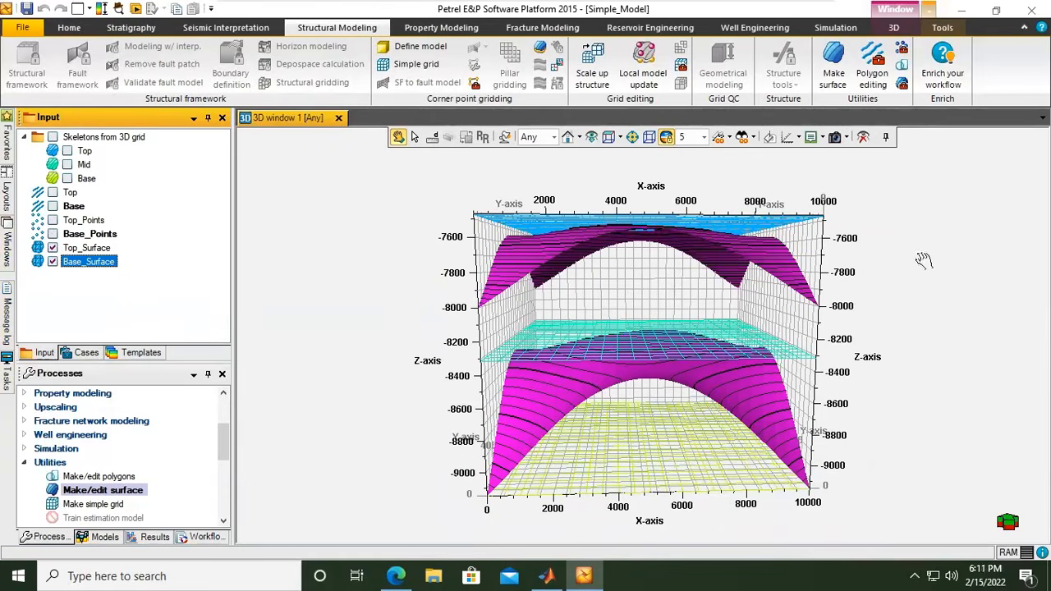
click(788, 138)
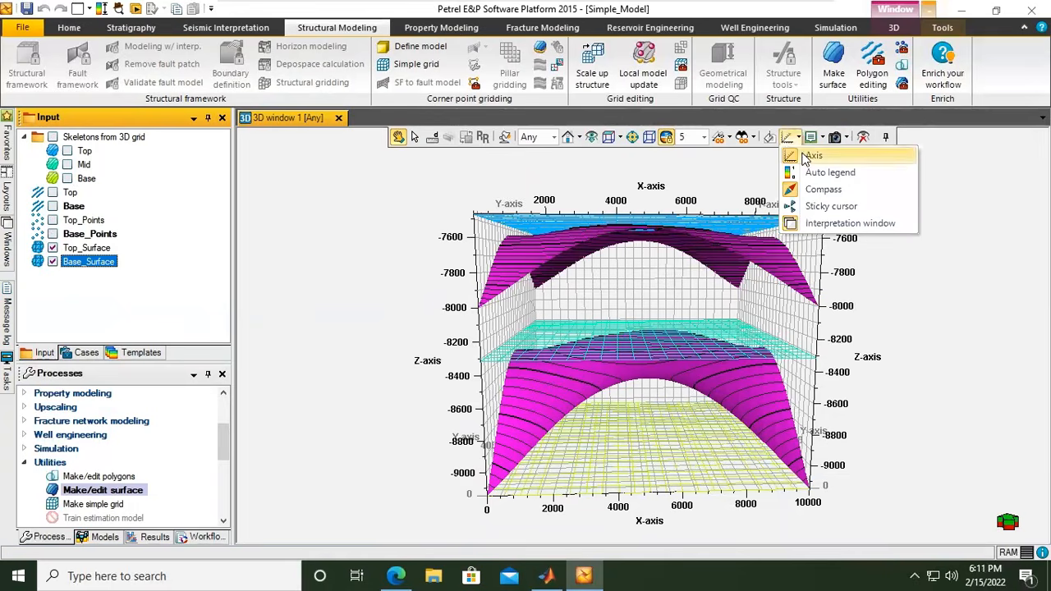
click(801, 155)
mouse_move(695, 312)
mouse_down()
mouse_move(672, 340)
mouse_move(704, 297)
mouse_up()
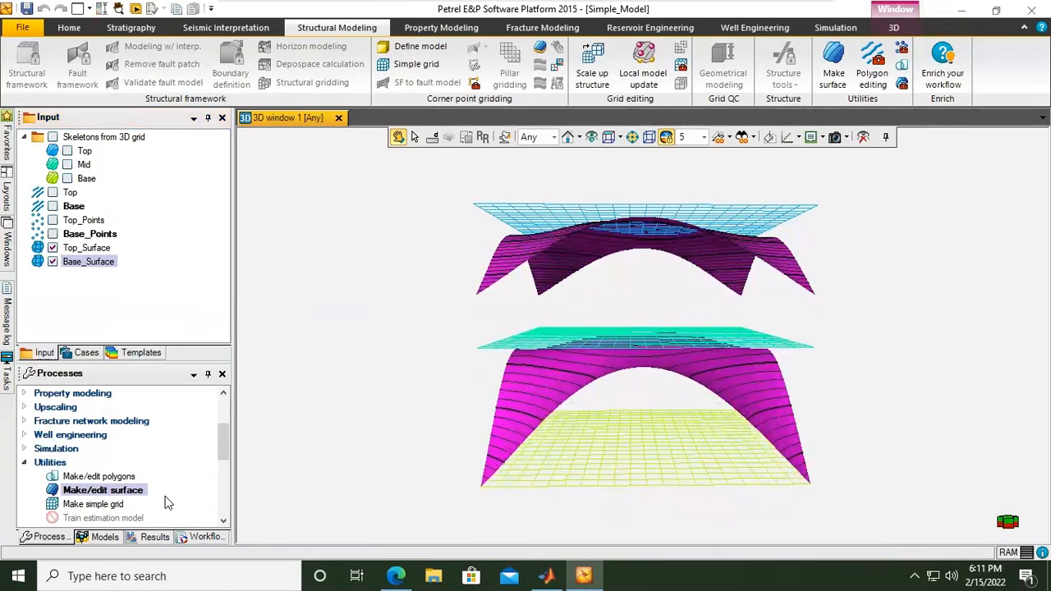
Hide the Top, Mid and Base skeleton grids of the 3D grid model, leaving only the two surfaces displayed
click(104, 536)
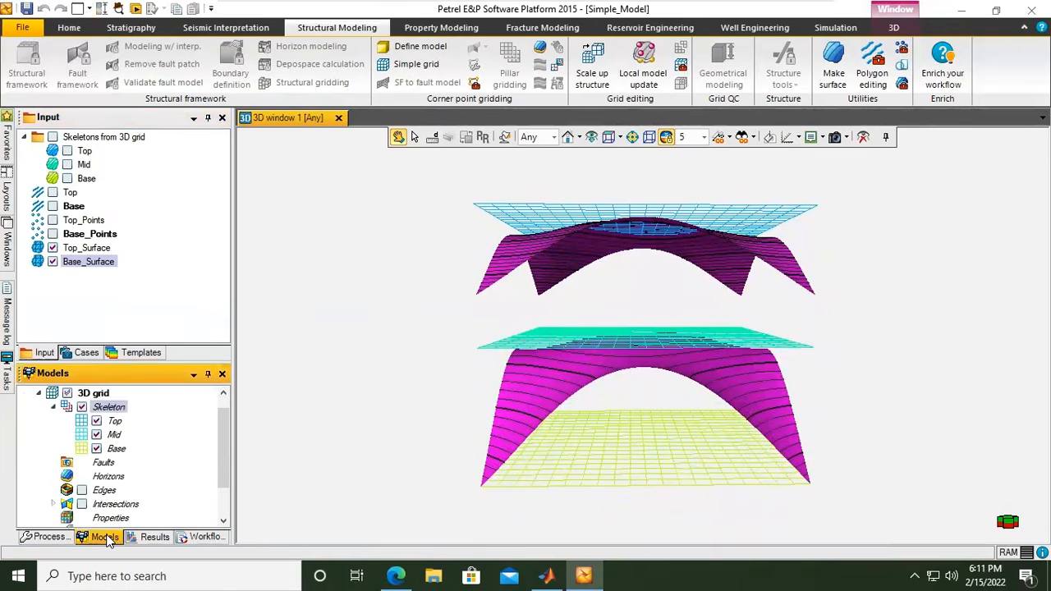
click(96, 421)
click(96, 434)
click(96, 449)
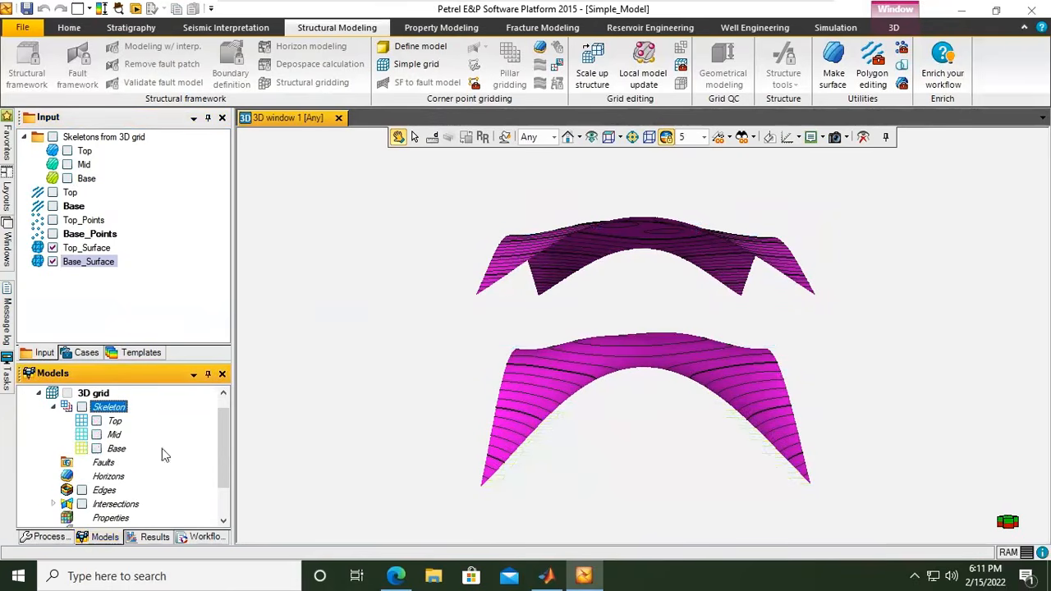
drag(593, 418, 630, 386)
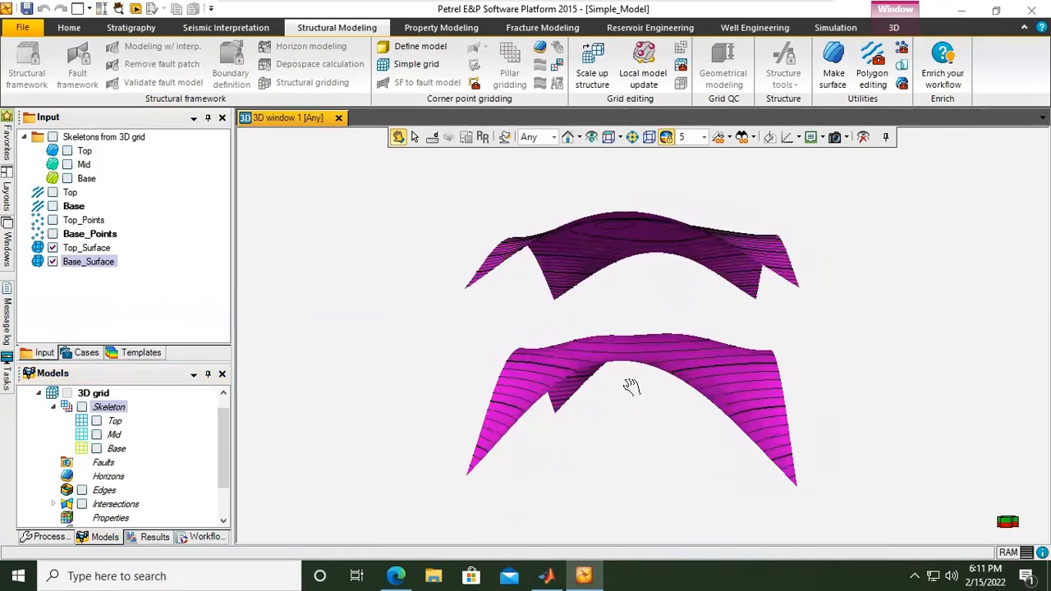
Display the 3D grid's edges to check the model's outer shape, and hide them again
click(82, 490)
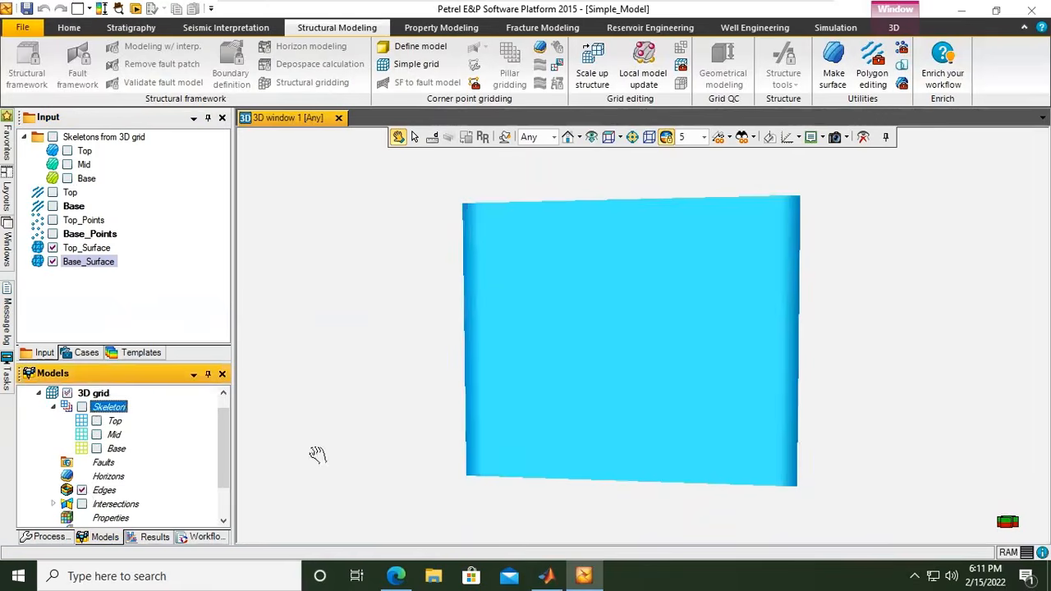
mouse_move(682, 377)
mouse_down()
mouse_move(534, 391)
mouse_move(652, 370)
mouse_move(750, 392)
mouse_move(755, 444)
mouse_move(680, 380)
mouse_up()
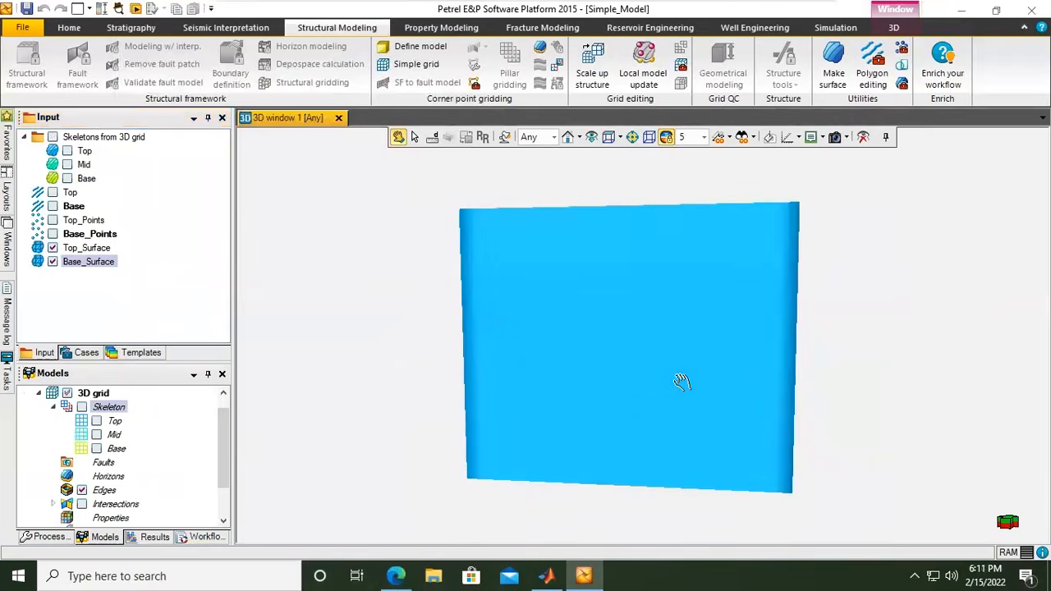
click(82, 490)
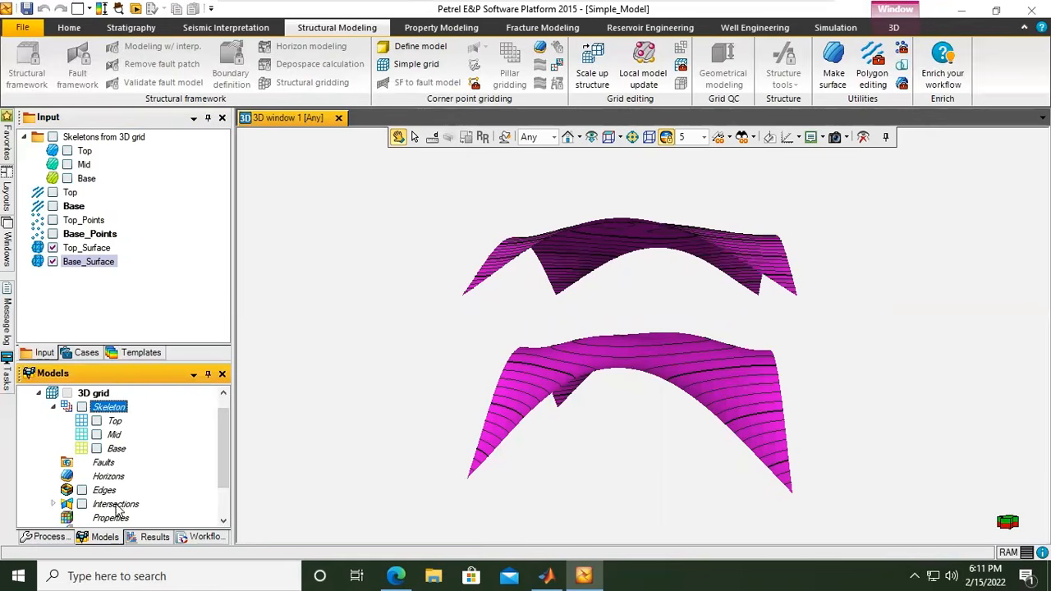
Start the Make horizons process from Corner point gridding and append two horizon rows to its table
click(46, 536)
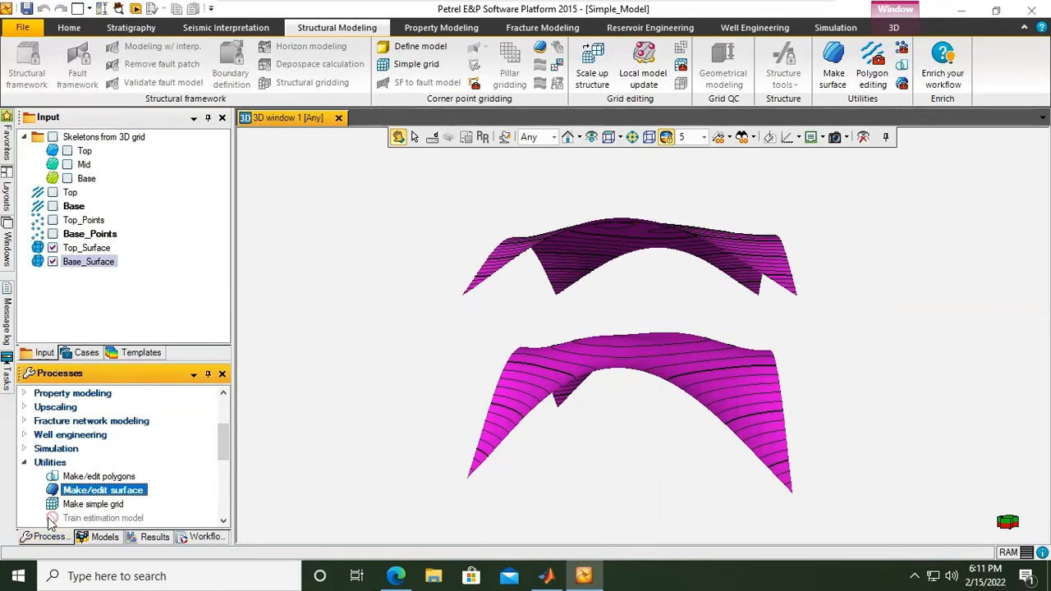
drag(228, 444, 225, 410)
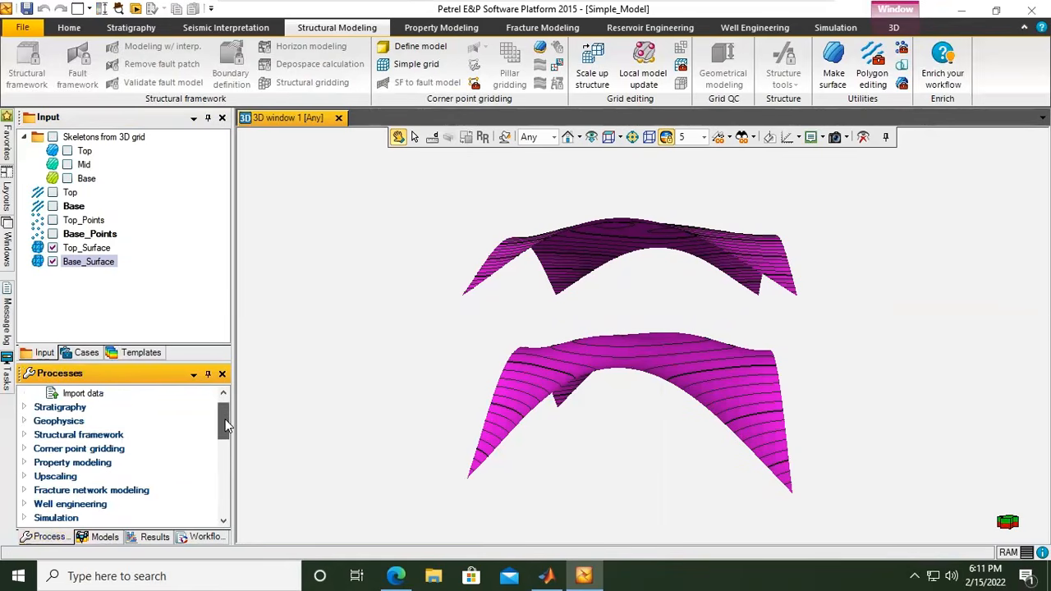
click(23, 449)
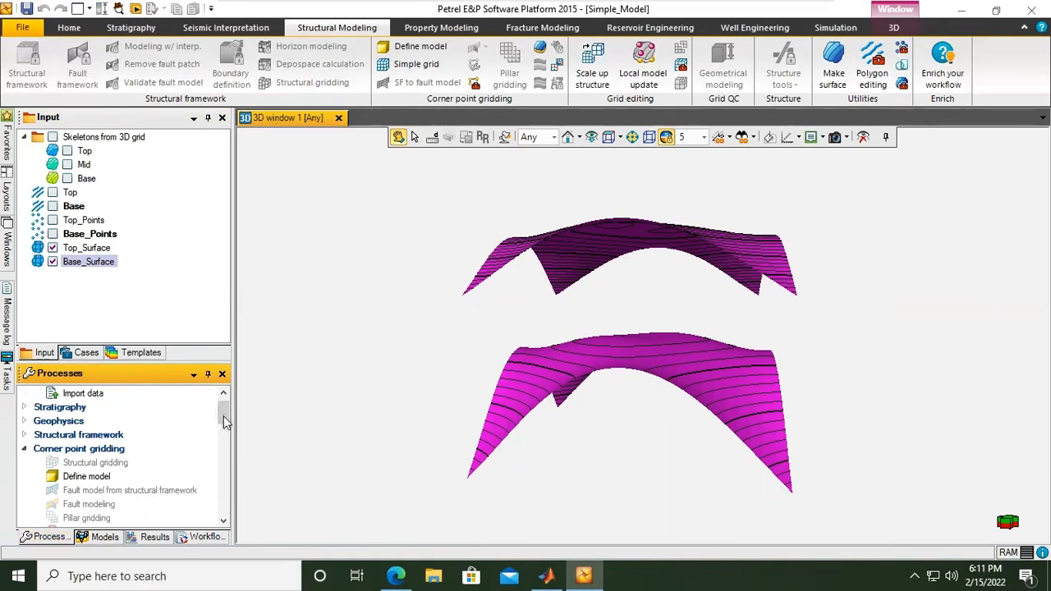
drag(223, 415, 222, 426)
click(89, 479)
double_click(89, 480)
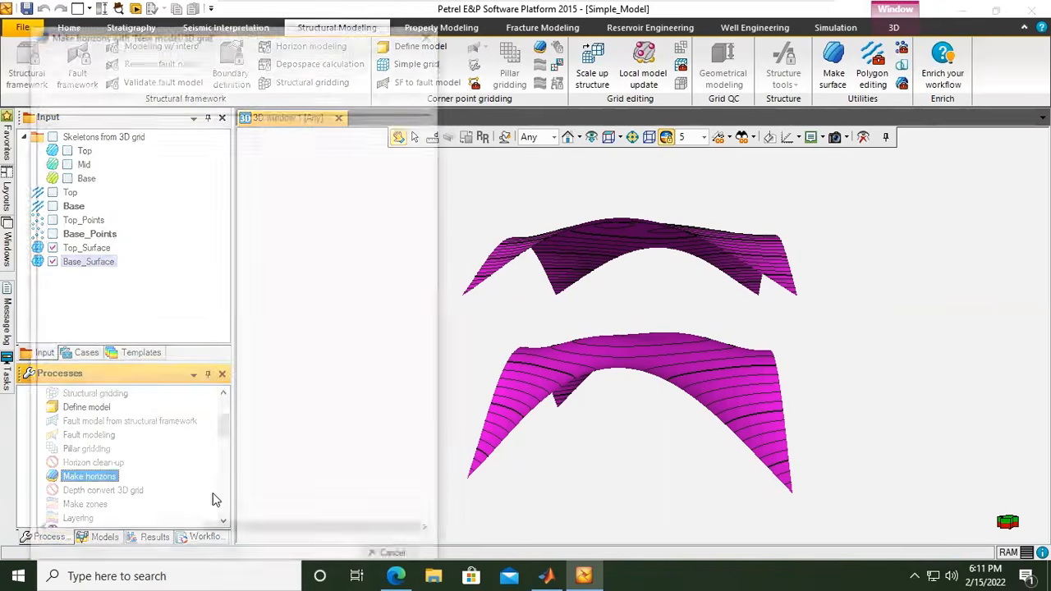
drag(226, 39, 476, 45)
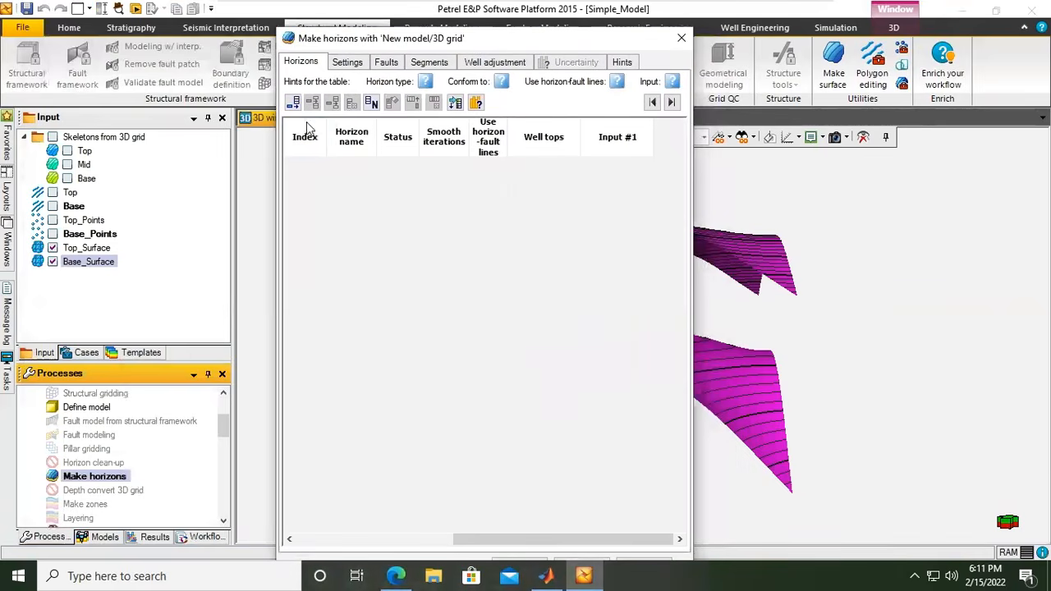
double_click(293, 104)
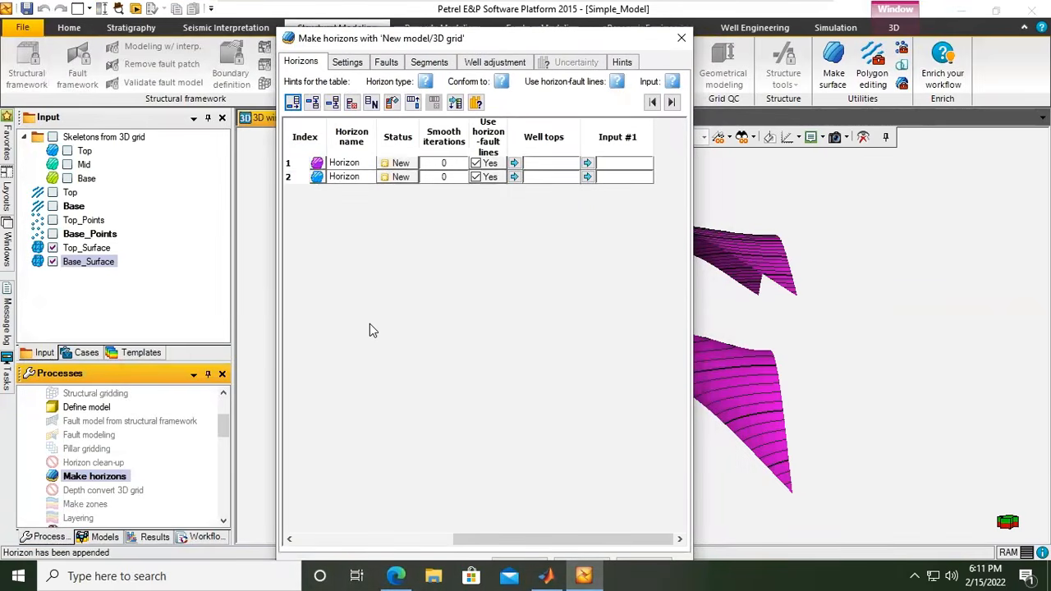
Use multiple drop to assign Top_Surface and Base_Surface as inputs for horizons 1 and 2, and make the horizons
click(86, 248)
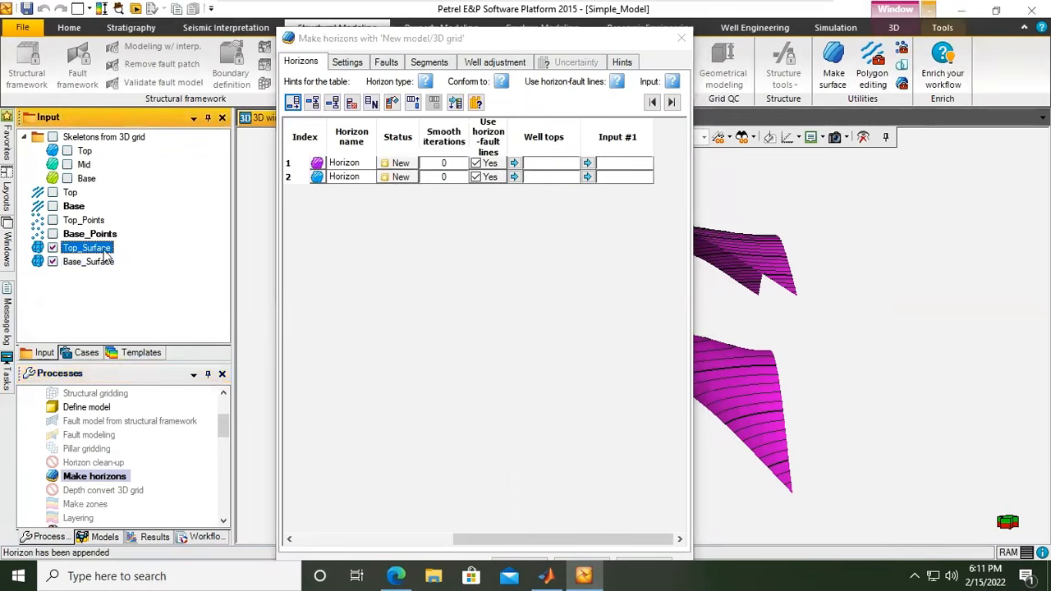
click(455, 105)
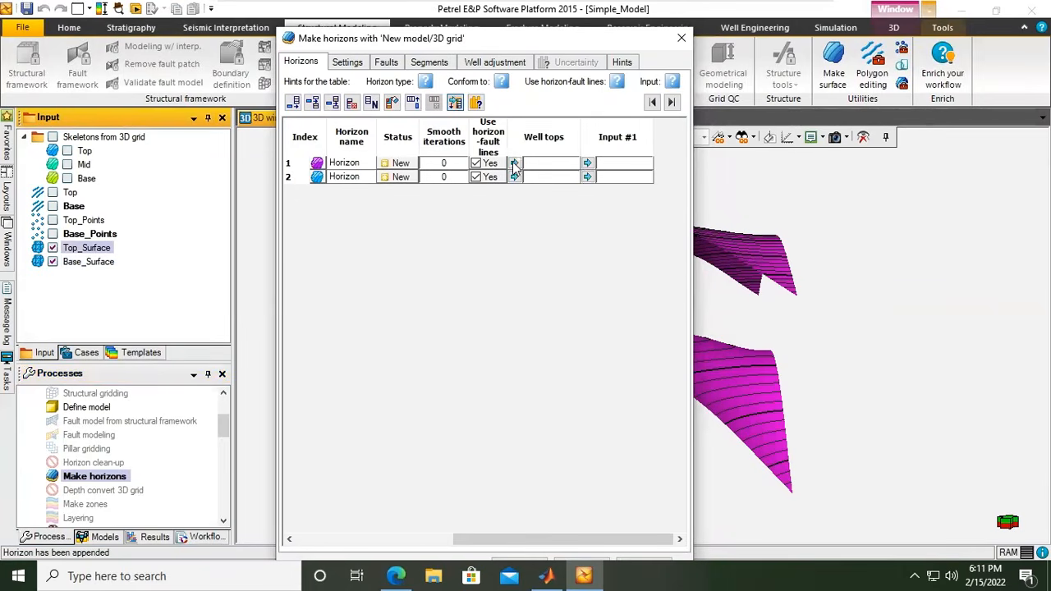
click(586, 163)
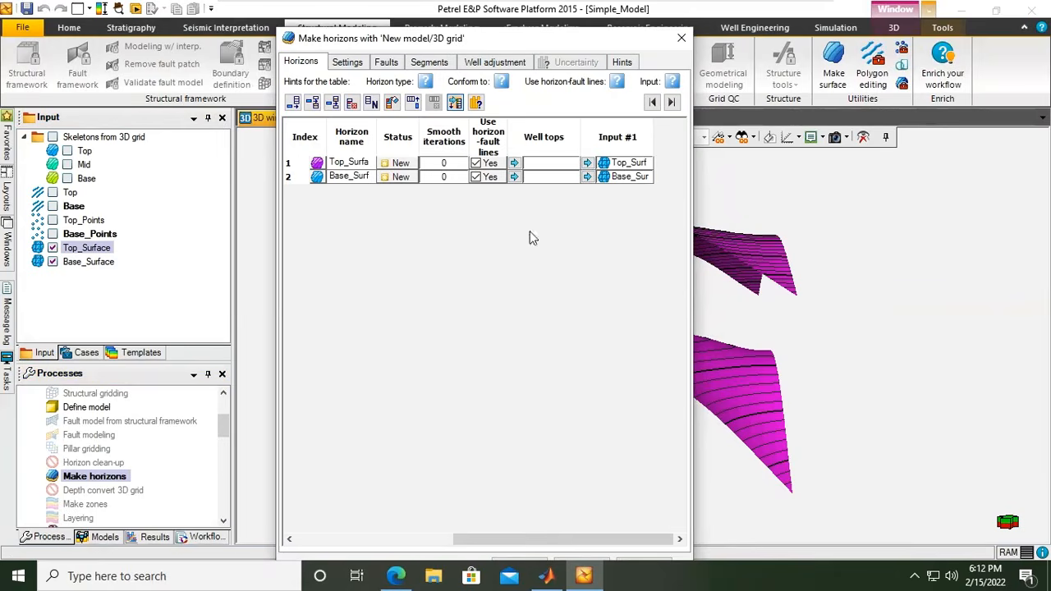
drag(367, 44, 295, 32)
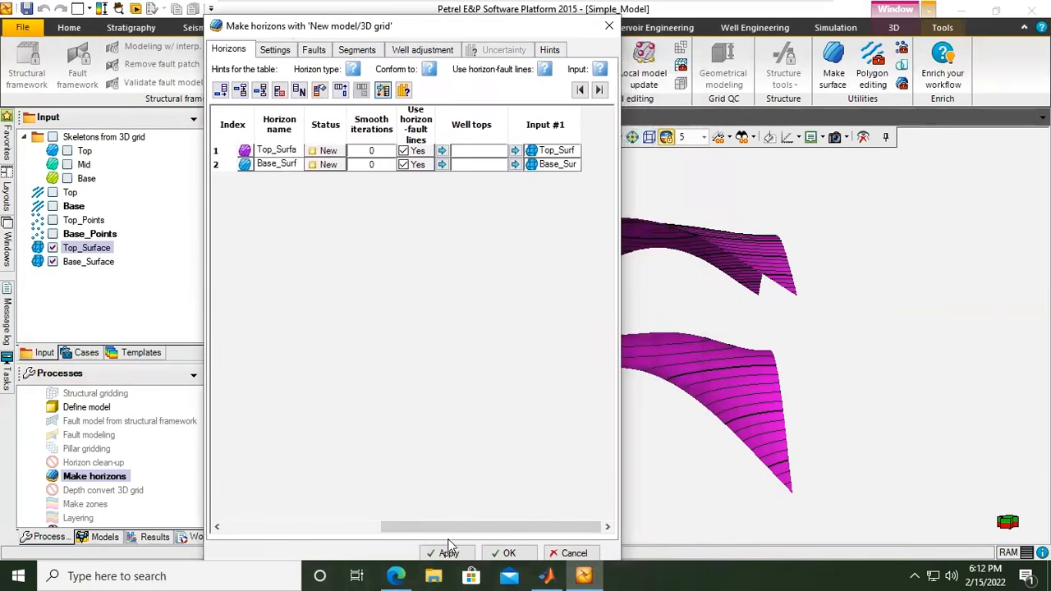
click(452, 553)
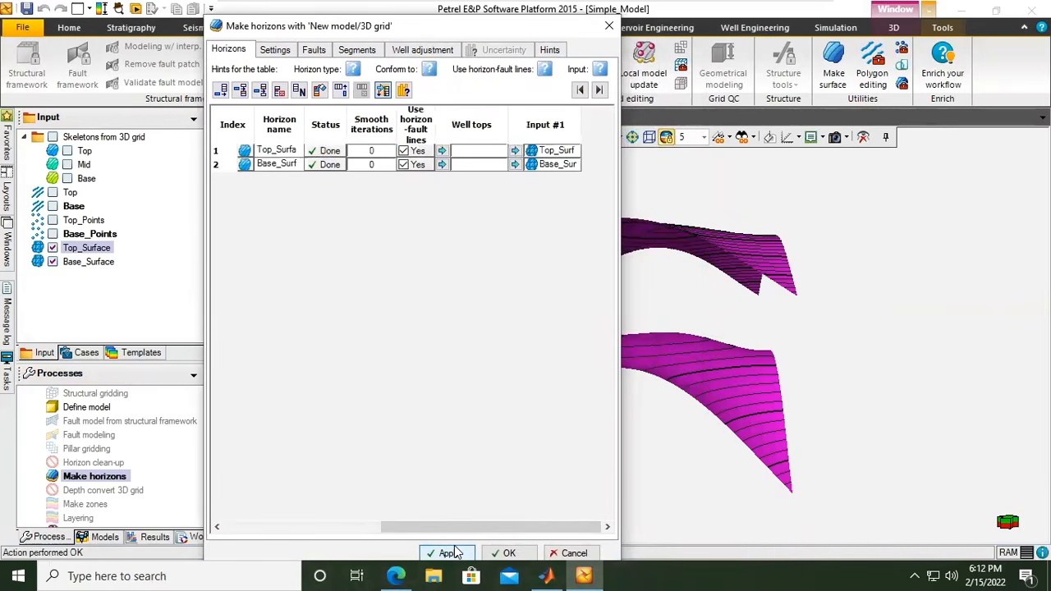
click(505, 552)
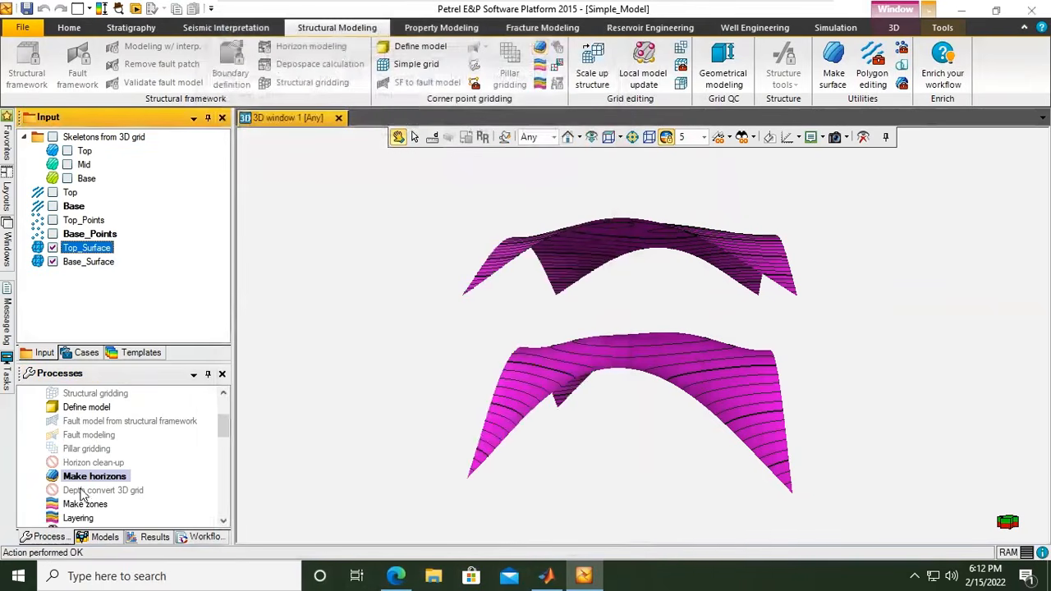
Display the model's Top_Surface and Base_Surface horizons and hide the two input surfaces of the same names
click(105, 537)
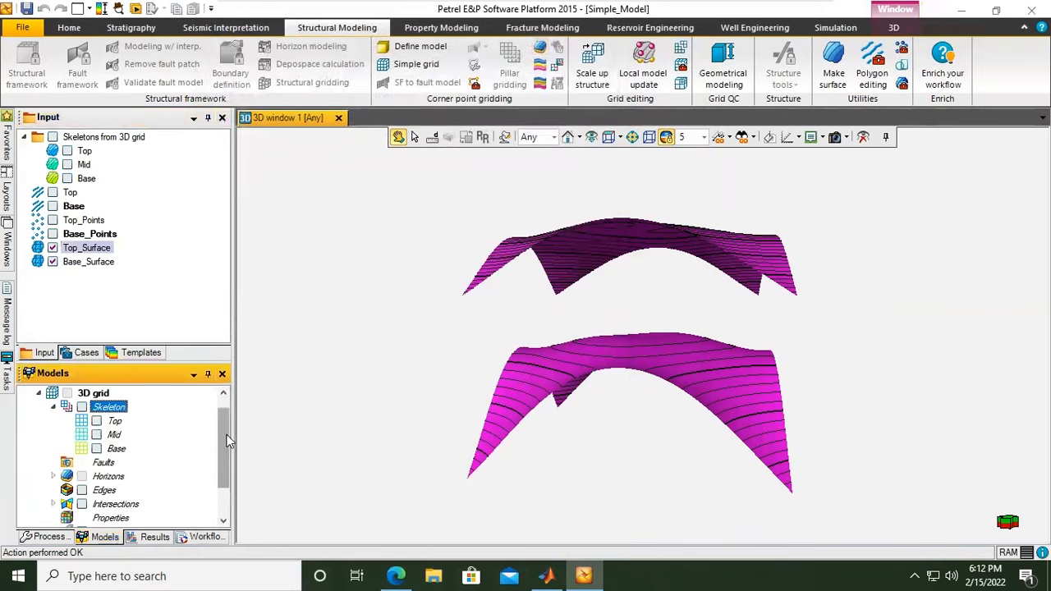
drag(229, 440, 230, 468)
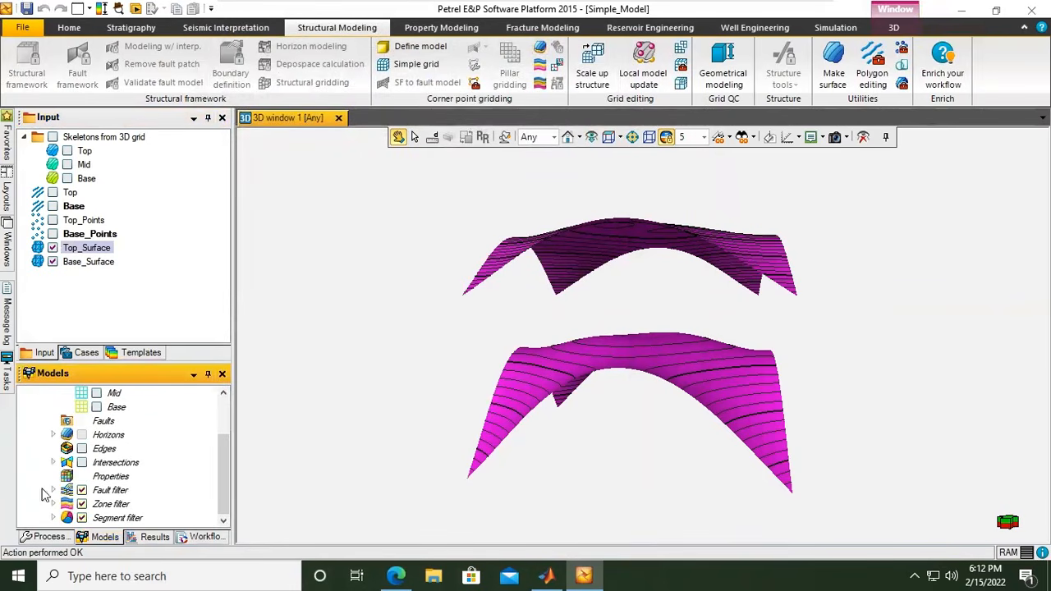
click(54, 435)
click(97, 449)
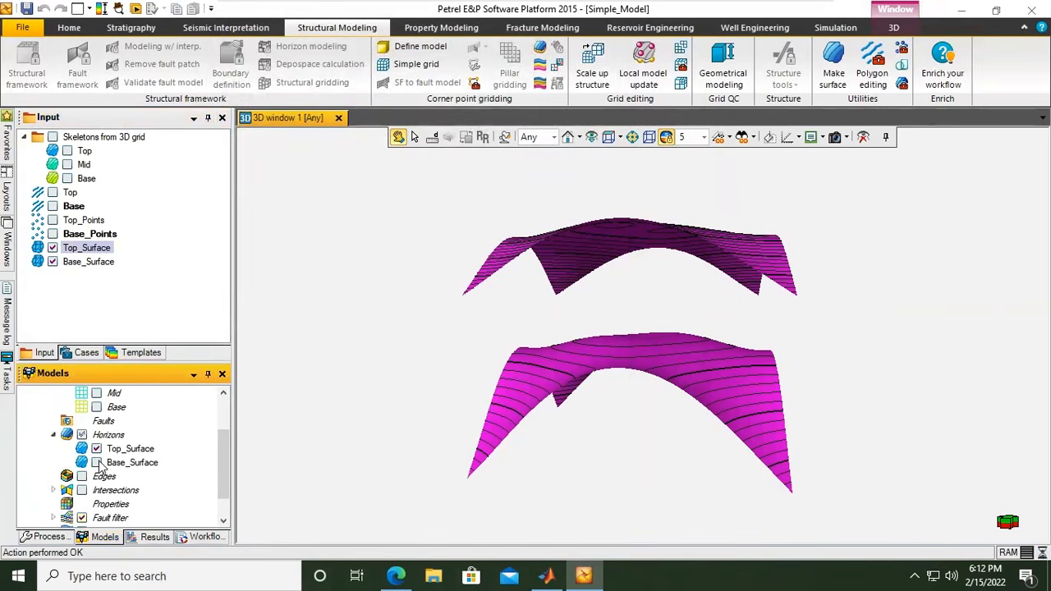
click(53, 248)
click(52, 262)
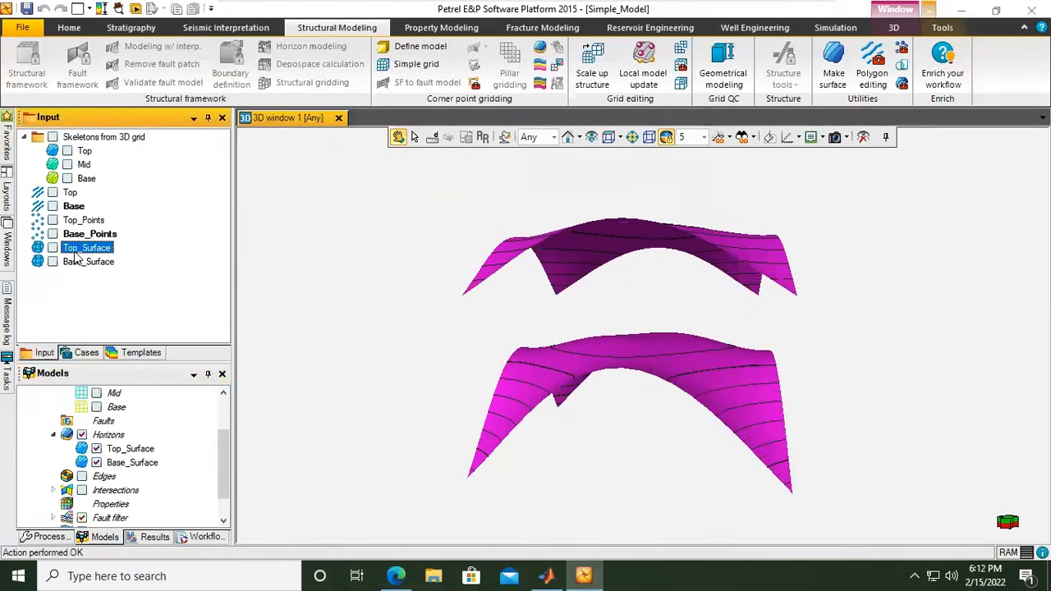
drag(646, 330, 725, 369)
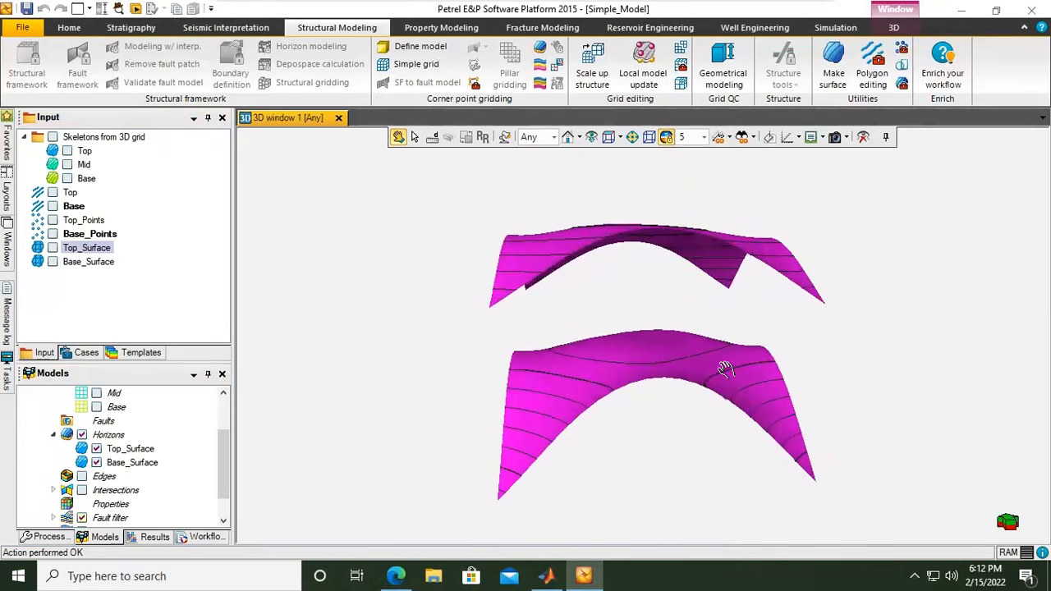
Display the 3D grid's edges together with the two horizons and inspect the model from another side
click(82, 476)
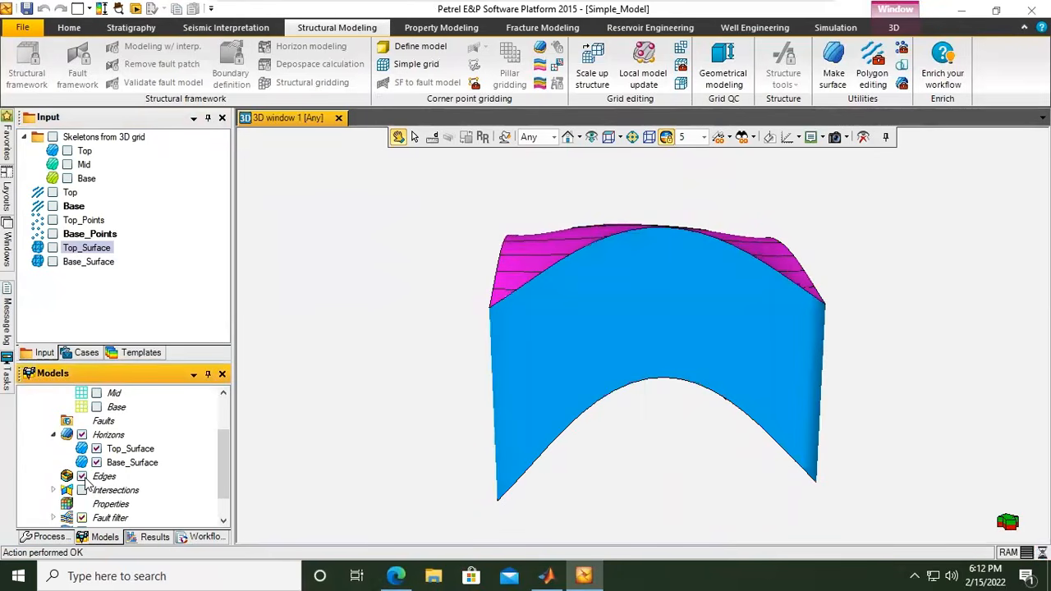
click(82, 477)
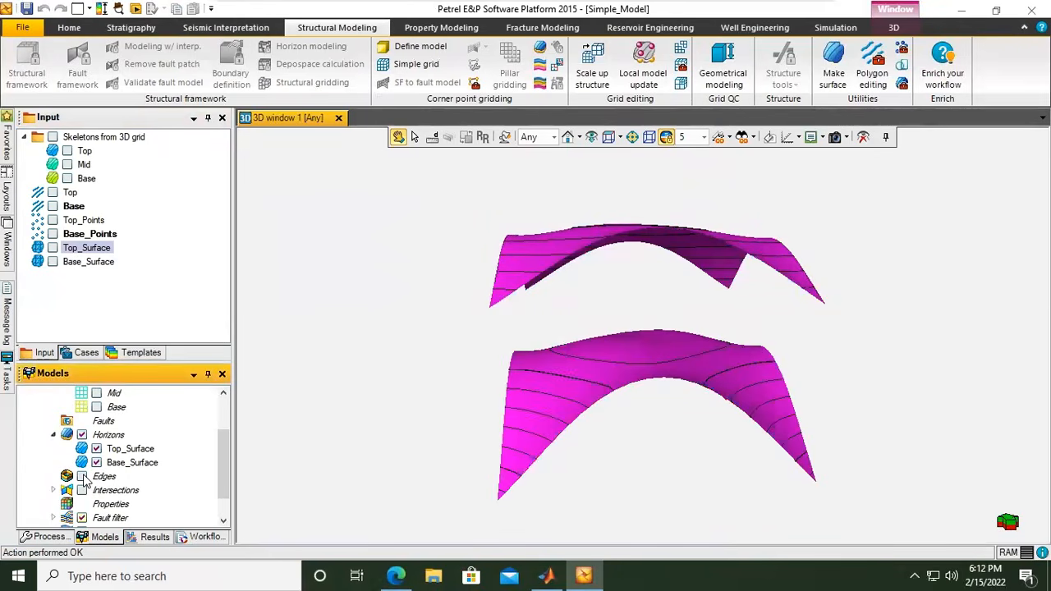
click(83, 476)
drag(770, 364, 745, 387)
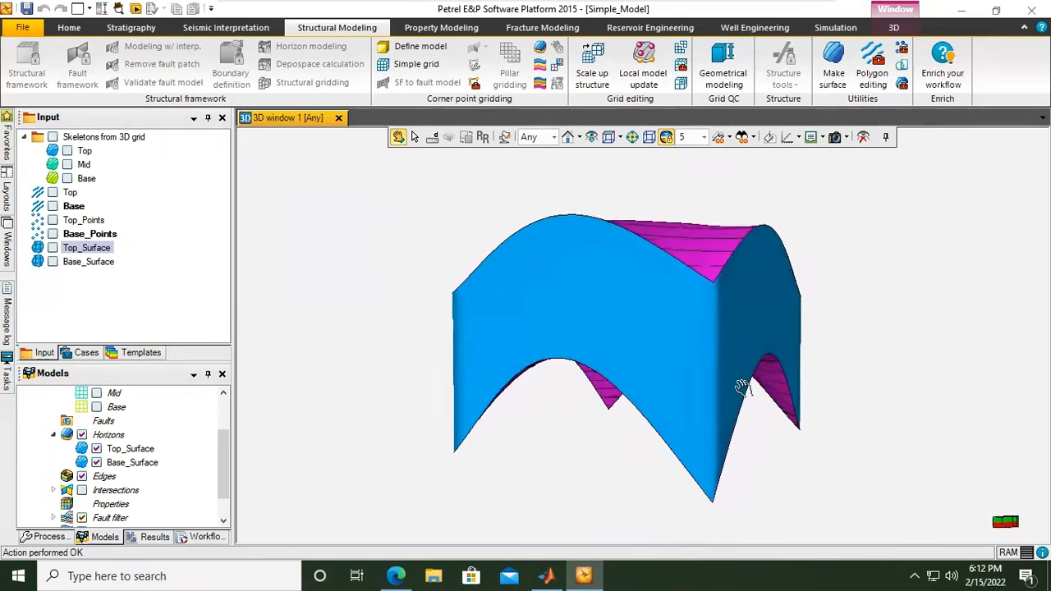
Display the coordinate axes with their gridded box around the model and inspect the horizons and edges from several sides
drag(528, 301, 463, 428)
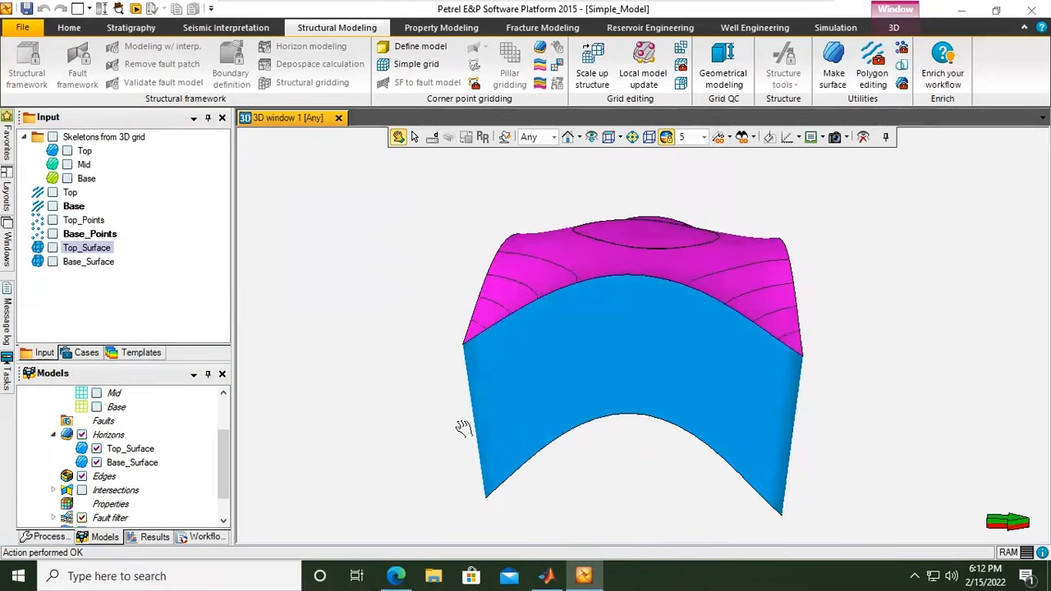
drag(652, 383, 490, 296)
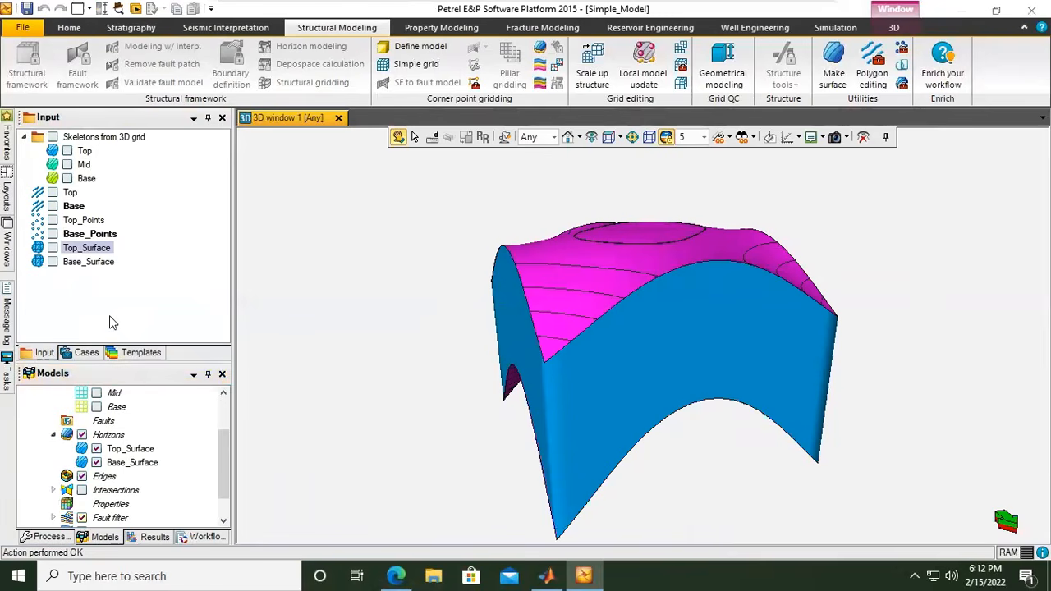
drag(572, 408, 514, 389)
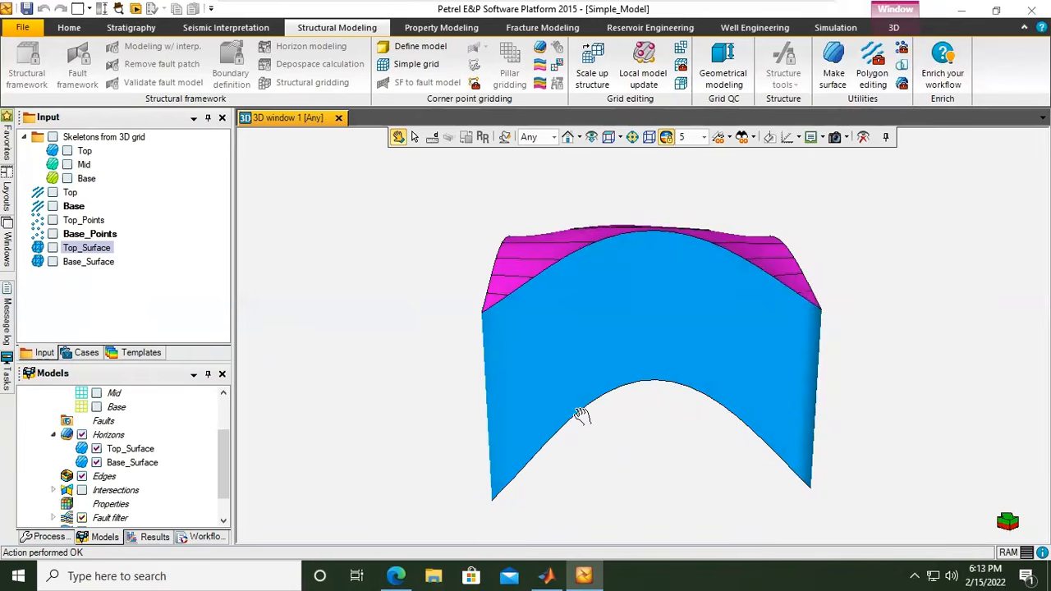
drag(218, 443, 220, 489)
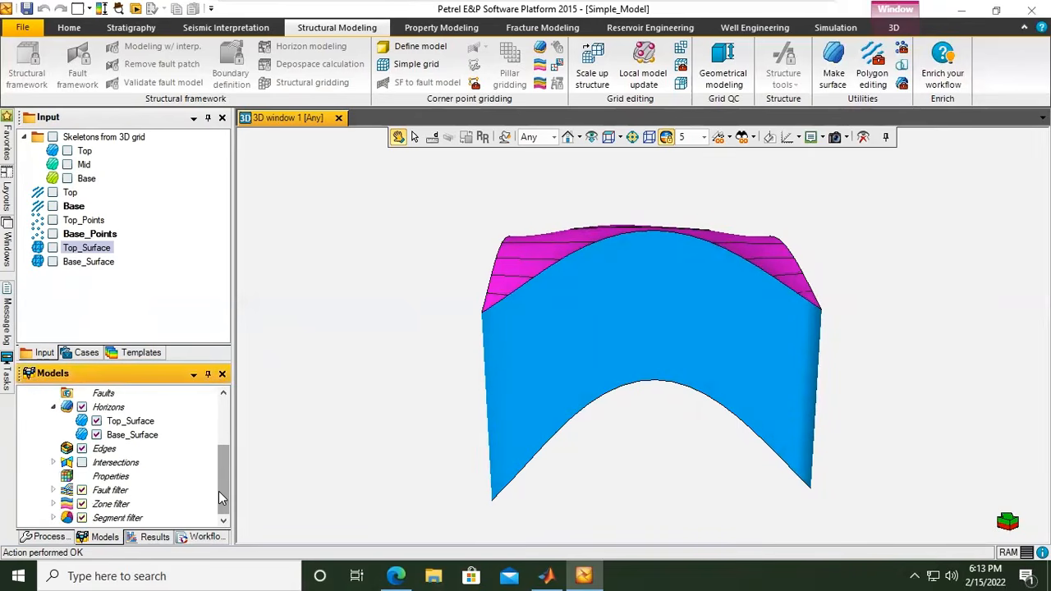
click(786, 138)
click(803, 156)
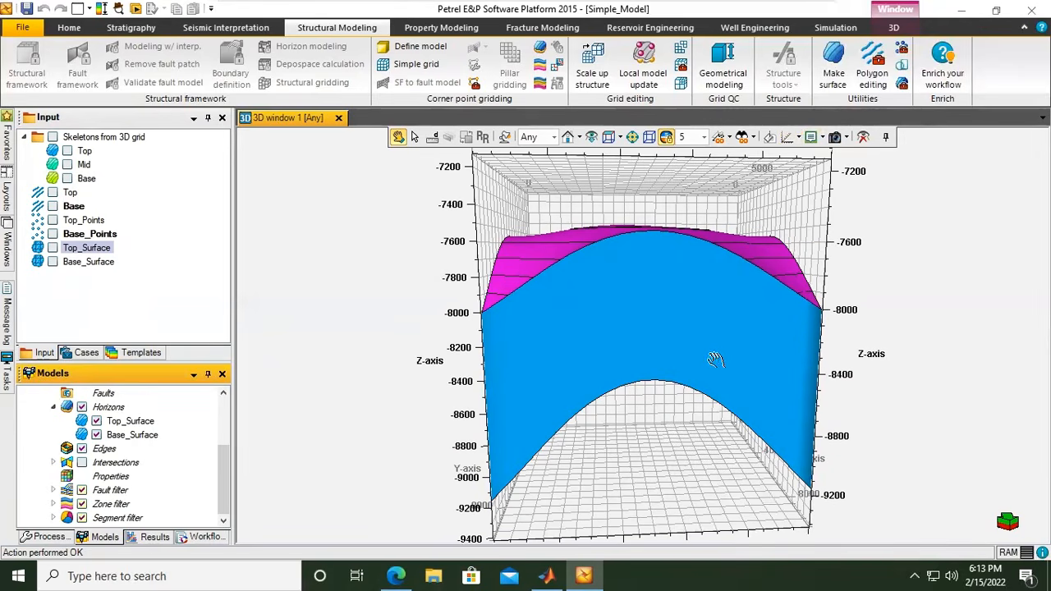
scroll(718, 307, up, 1)
scroll(718, 306, down, 4)
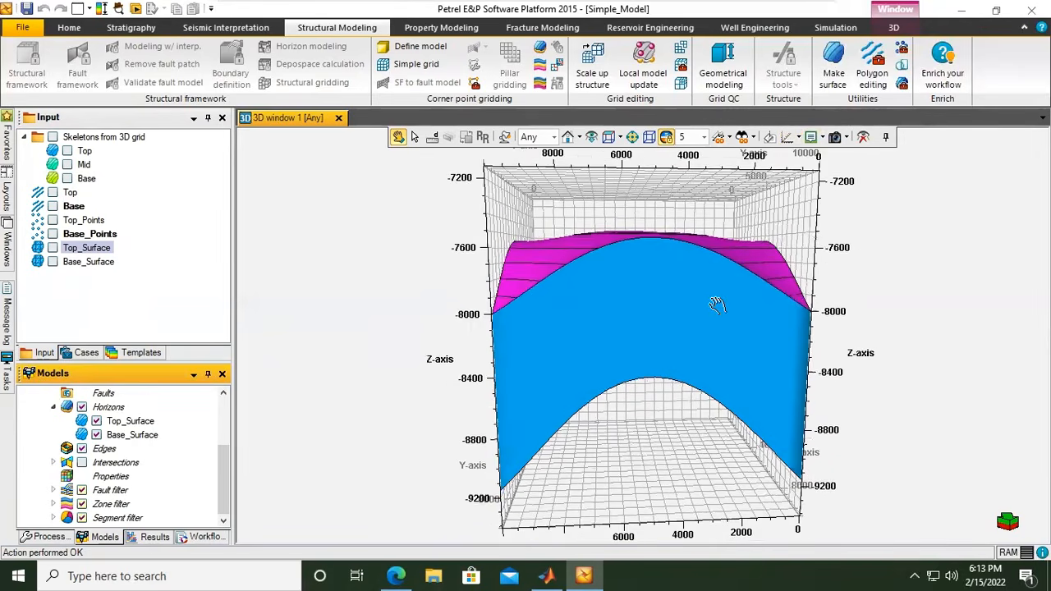
drag(668, 327, 462, 314)
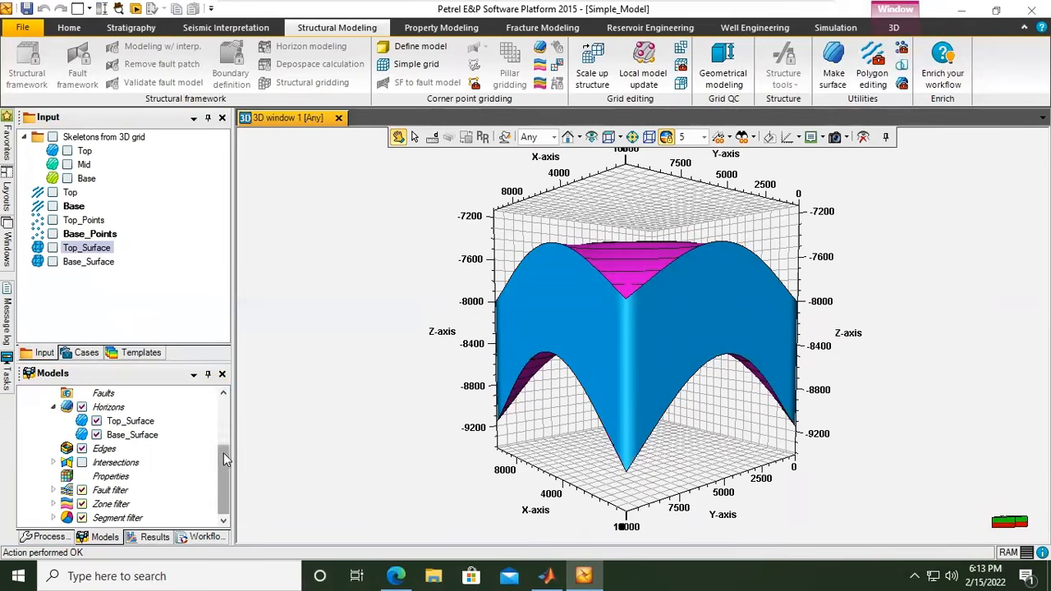
Collapse the 3D grid's Skeleton folder, and show the skeleton temporarily to compare it with the Top_Surface and Base_Surface horizons
click(212, 475)
drag(224, 454, 227, 426)
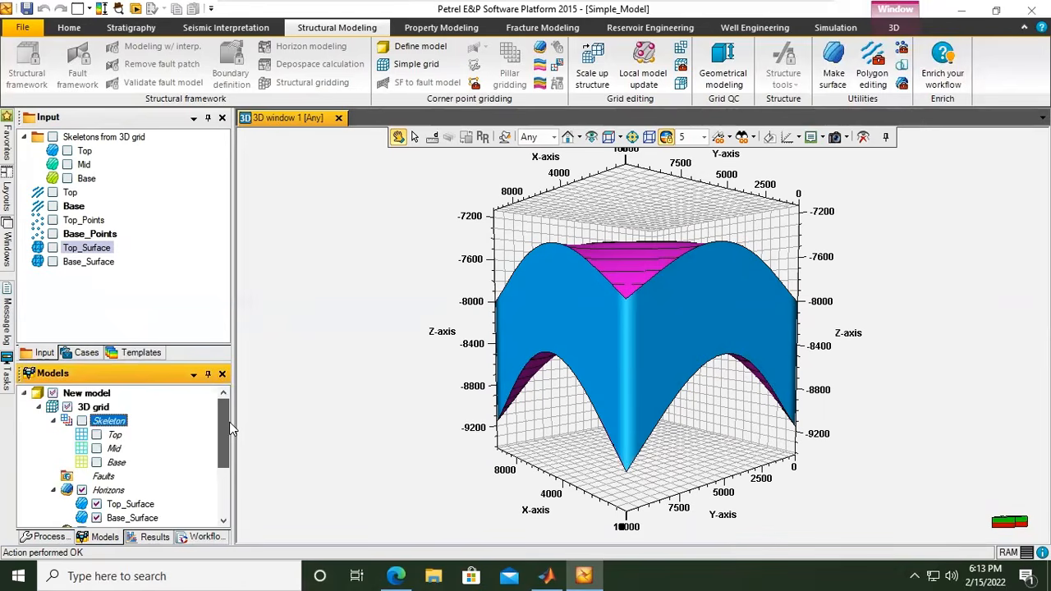
scroll(231, 428, down, 2)
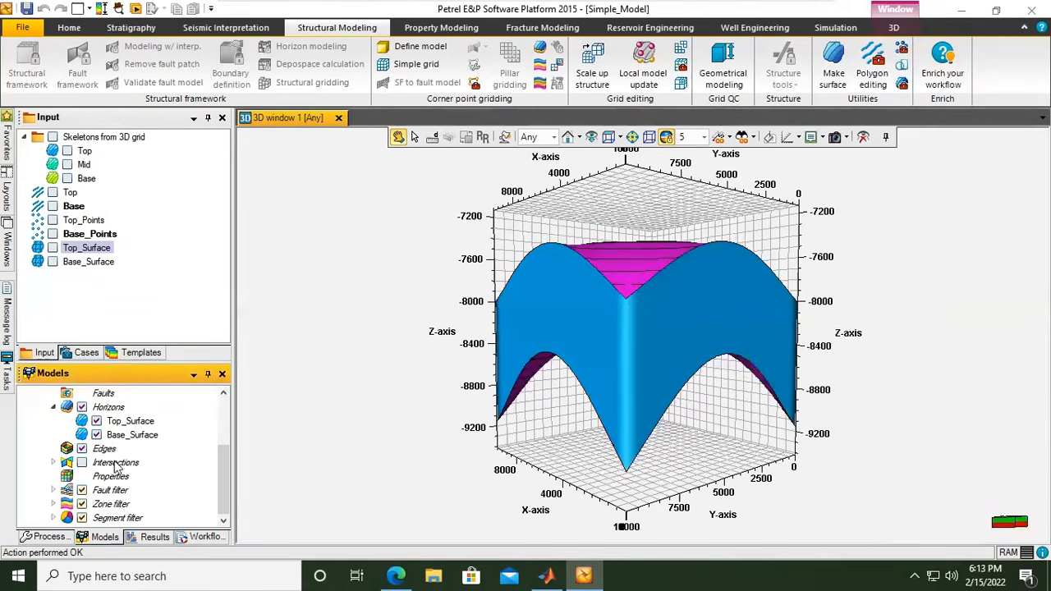
scroll(164, 447, up, 2)
click(55, 394)
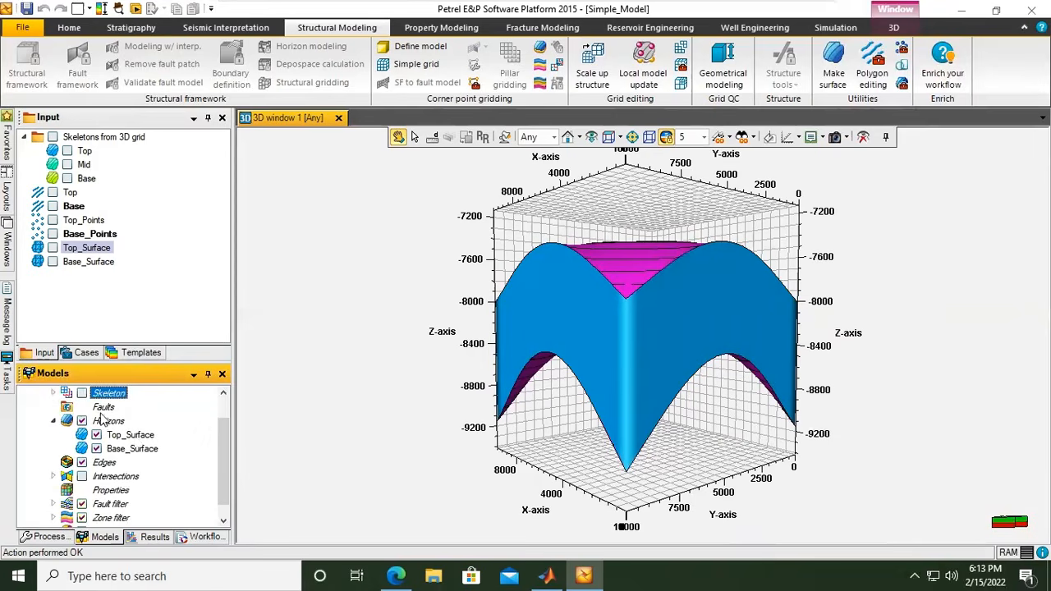
drag(222, 432, 224, 394)
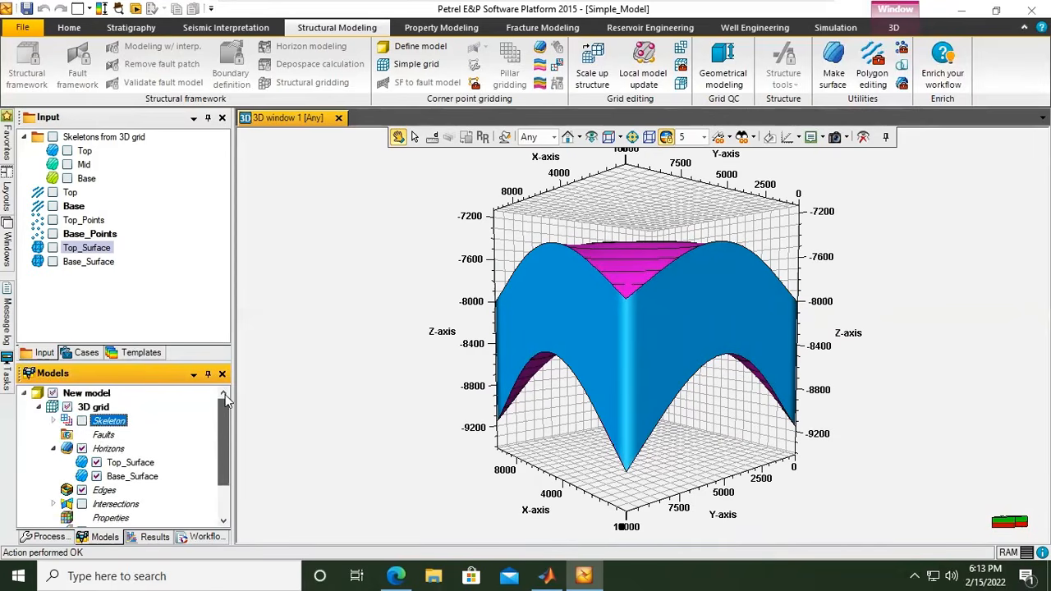
click(82, 421)
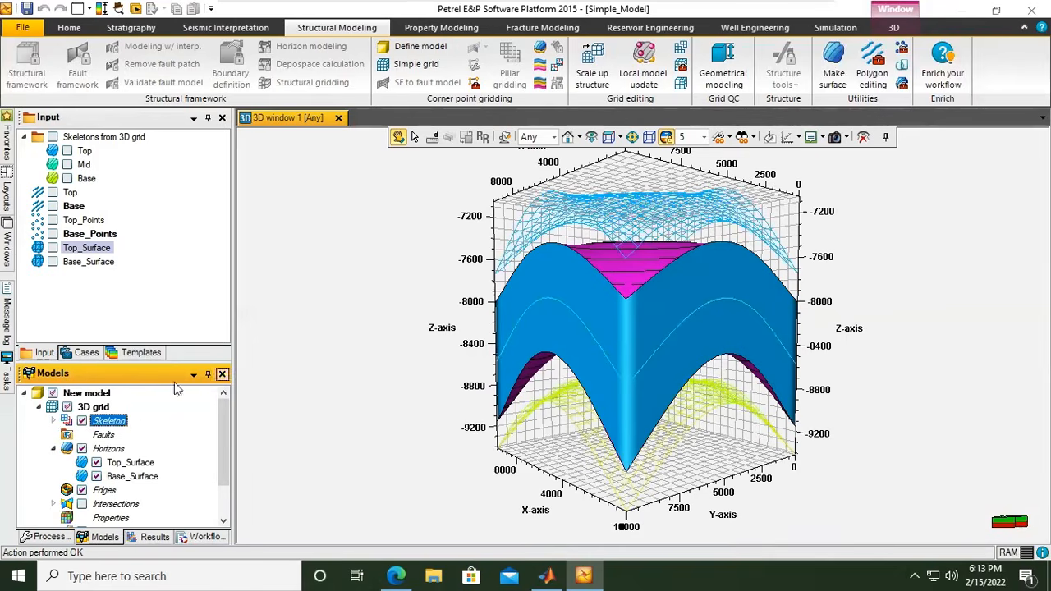
click(82, 421)
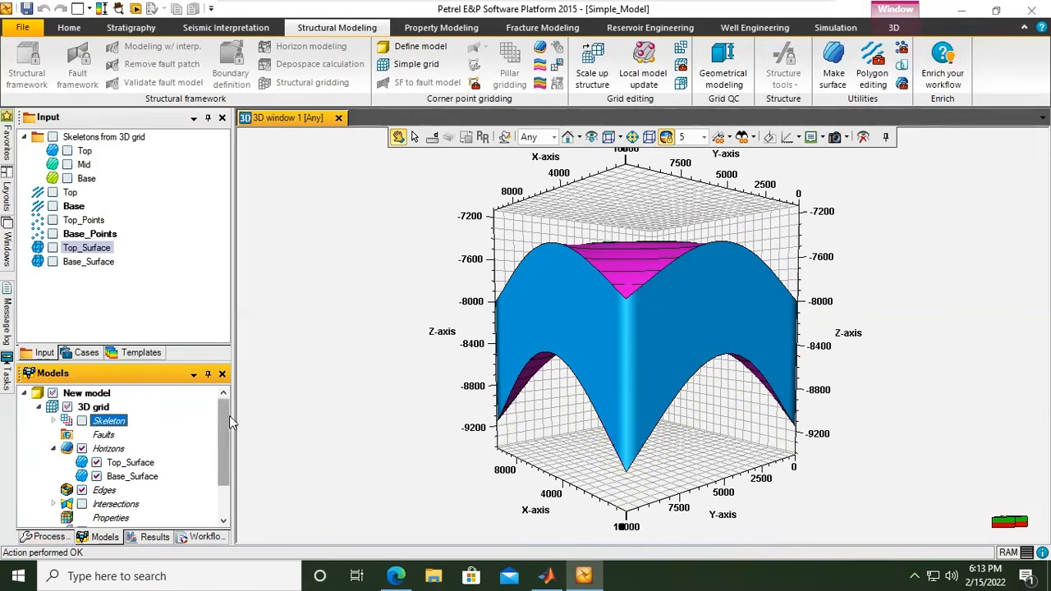
scroll(226, 435, down, 1)
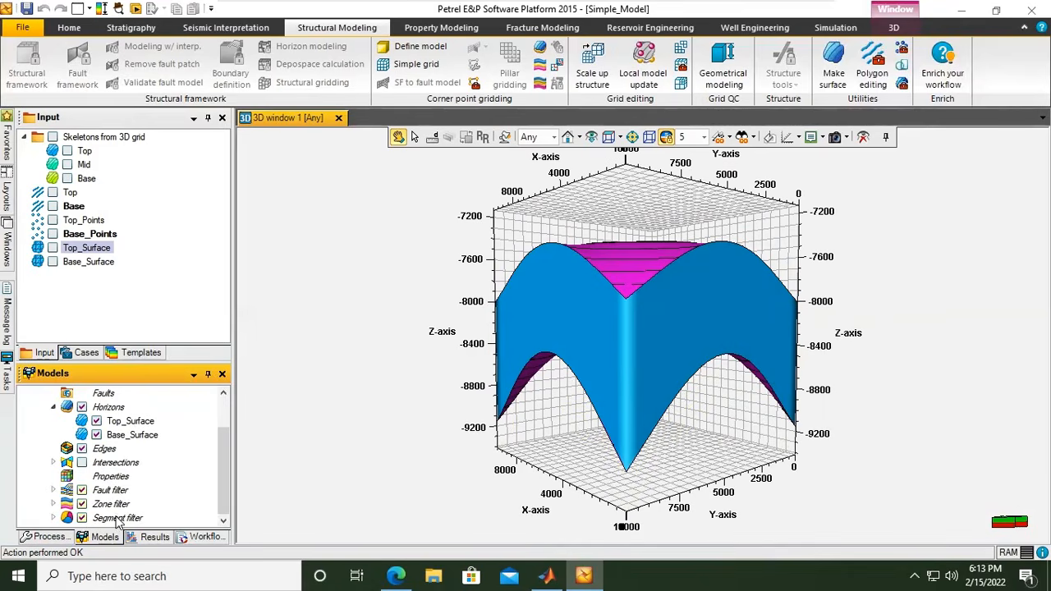
Run the Layering process to divide the zone between the horizons into 12 proportional layers, and inspect the layered grid
click(61, 539)
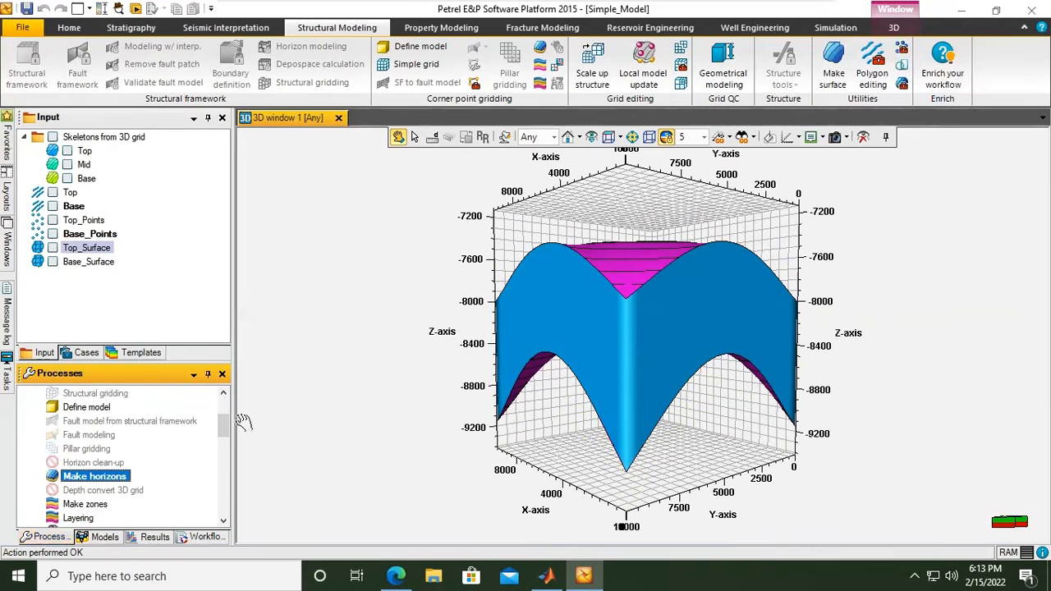
scroll(225, 396, up, 1)
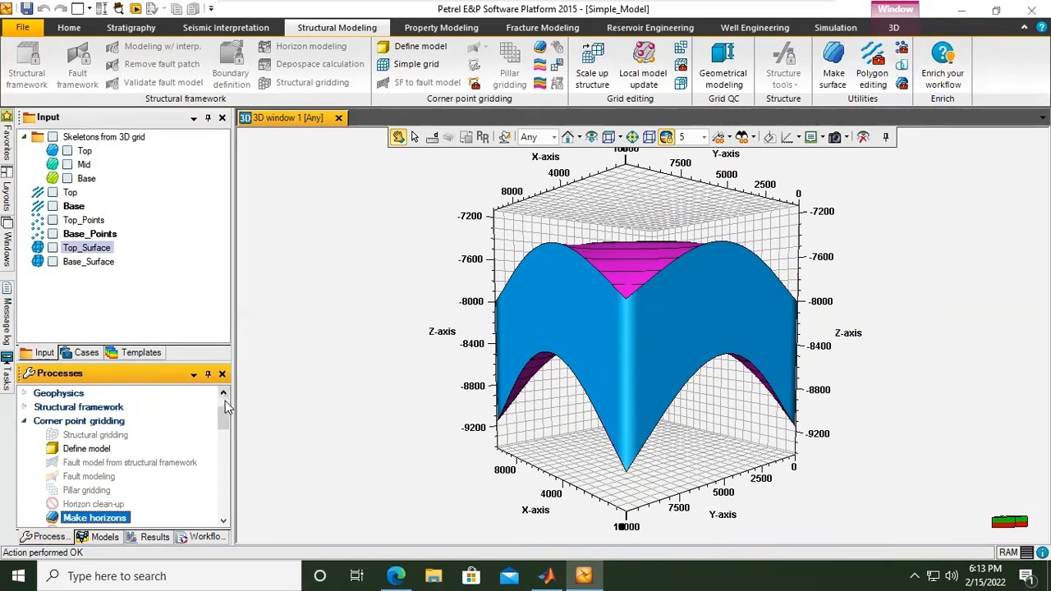
drag(220, 418, 223, 441)
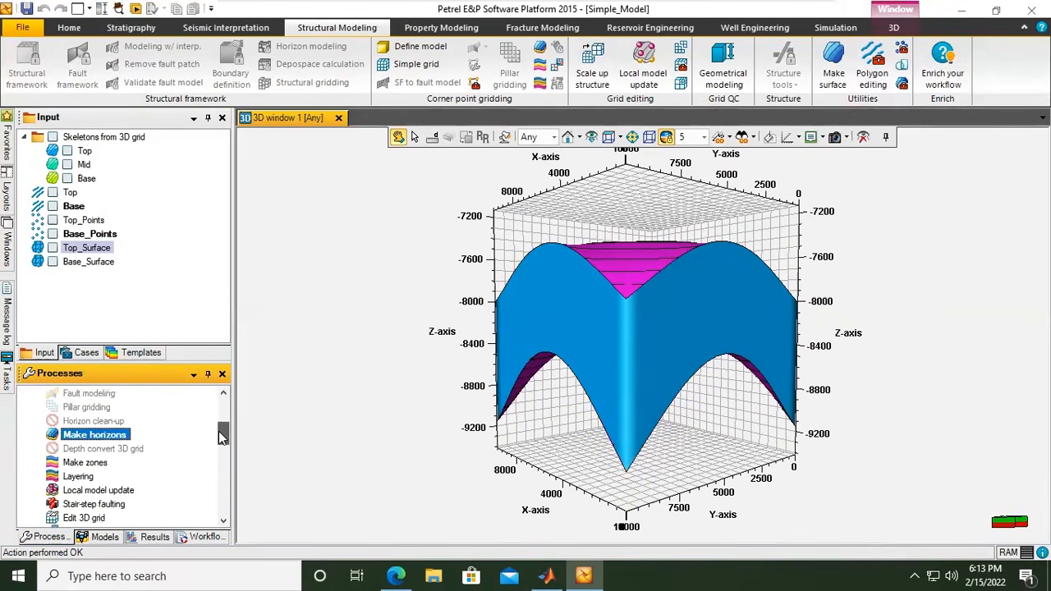
double_click(80, 477)
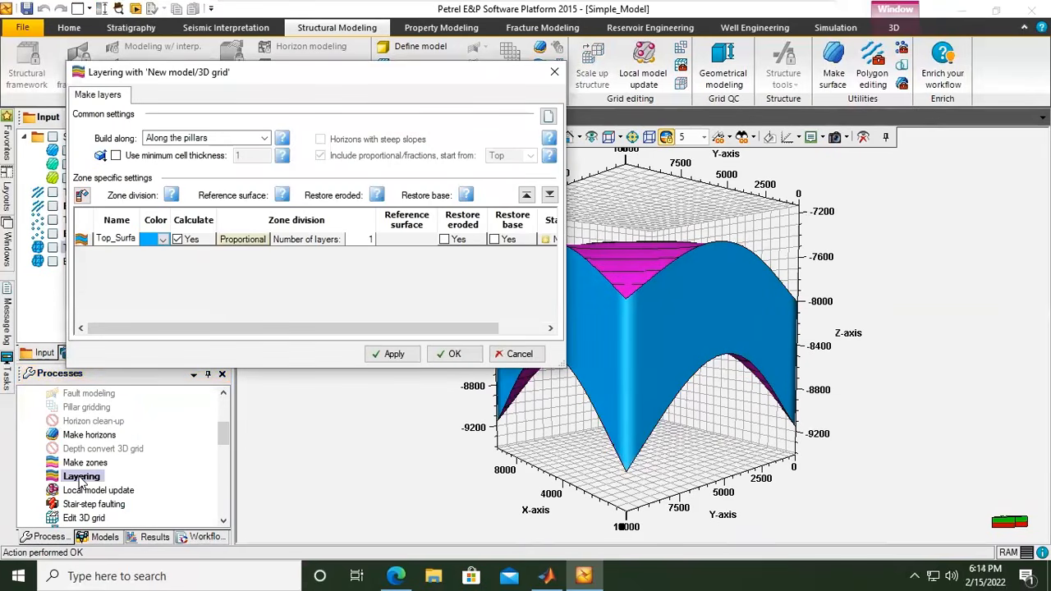
drag(341, 95, 374, 222)
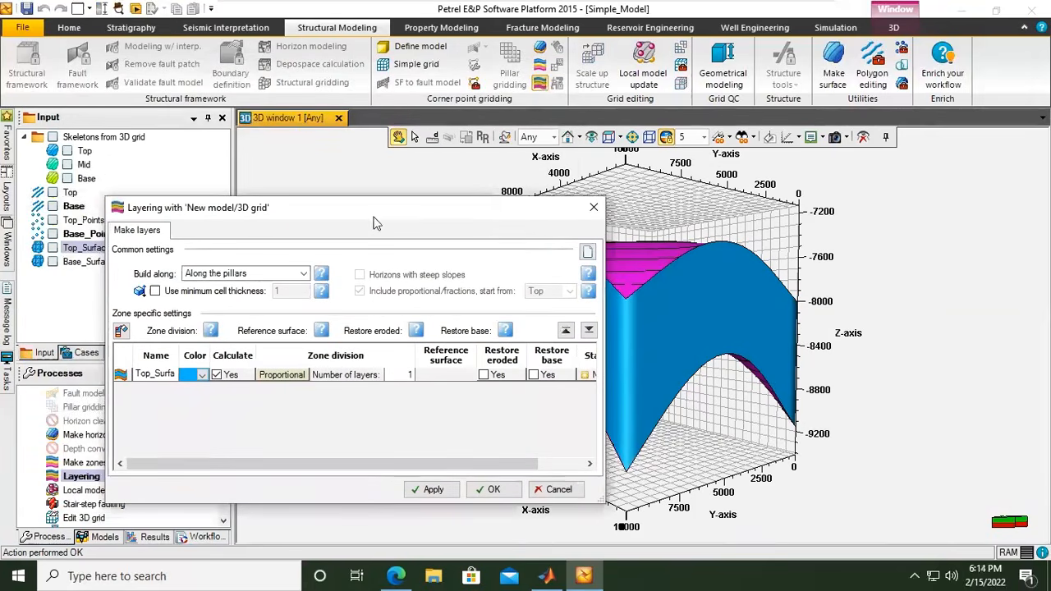
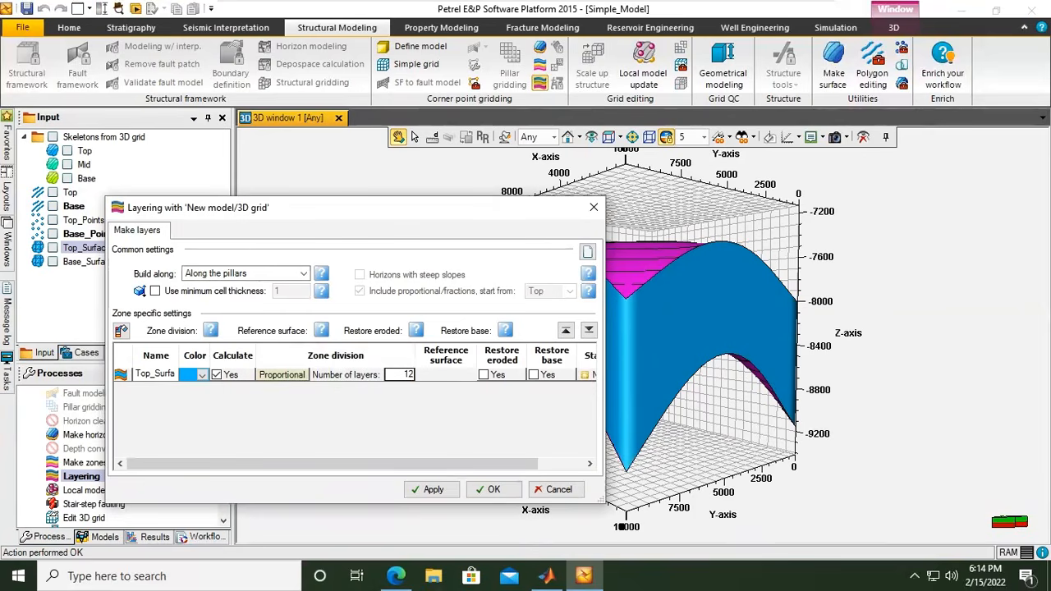
click(428, 491)
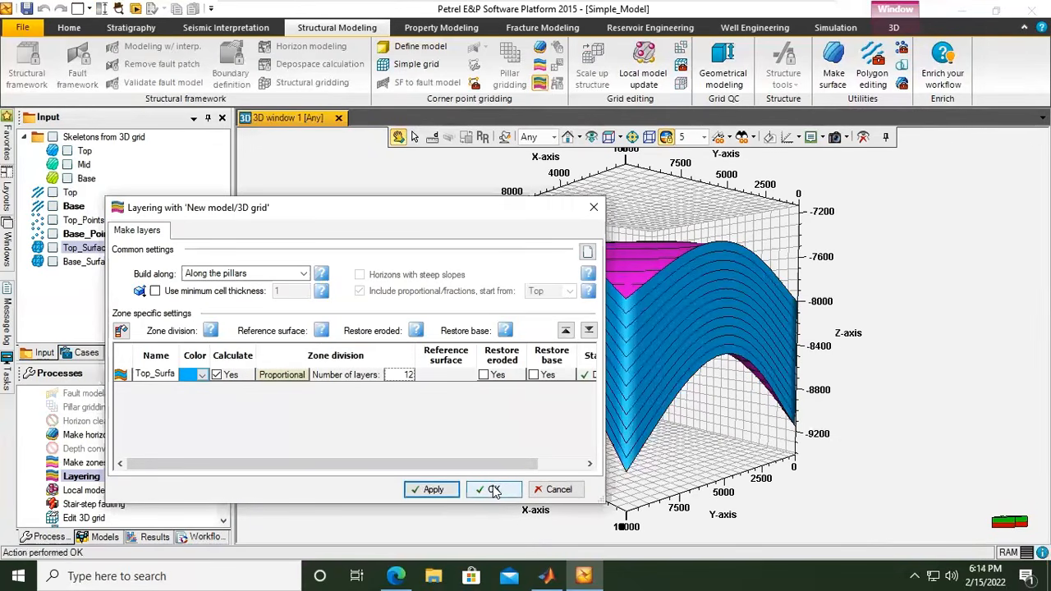
click(490, 490)
drag(682, 371, 1029, 384)
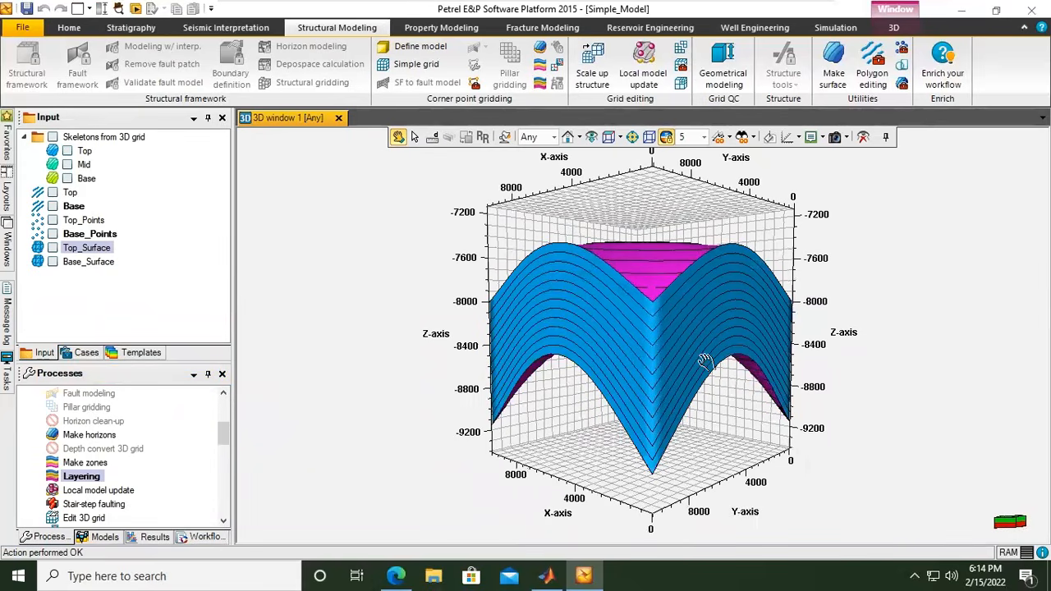
drag(707, 362, 791, 375)
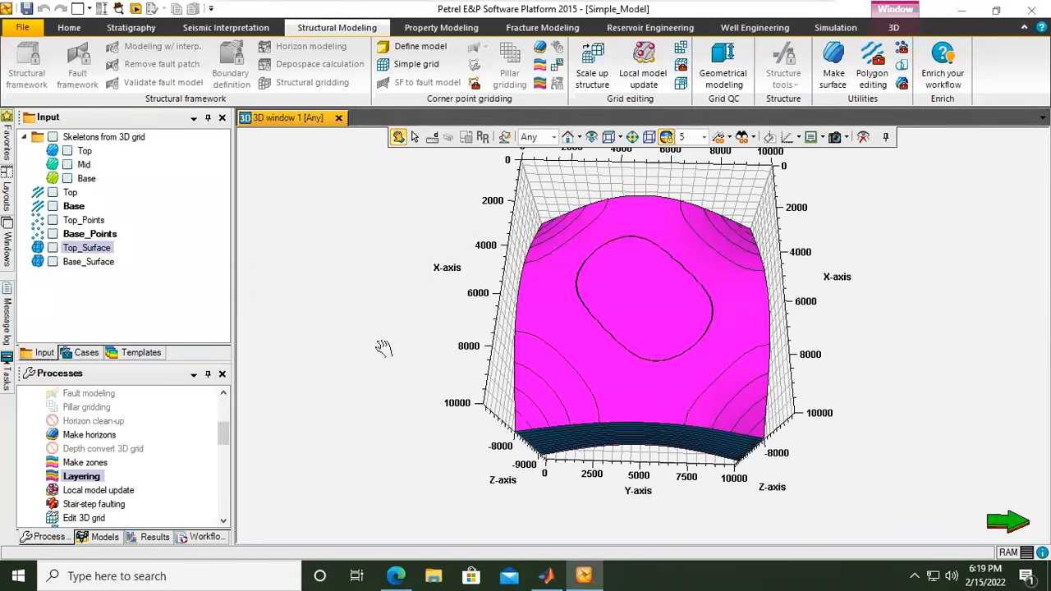
drag(617, 369, 628, 284)
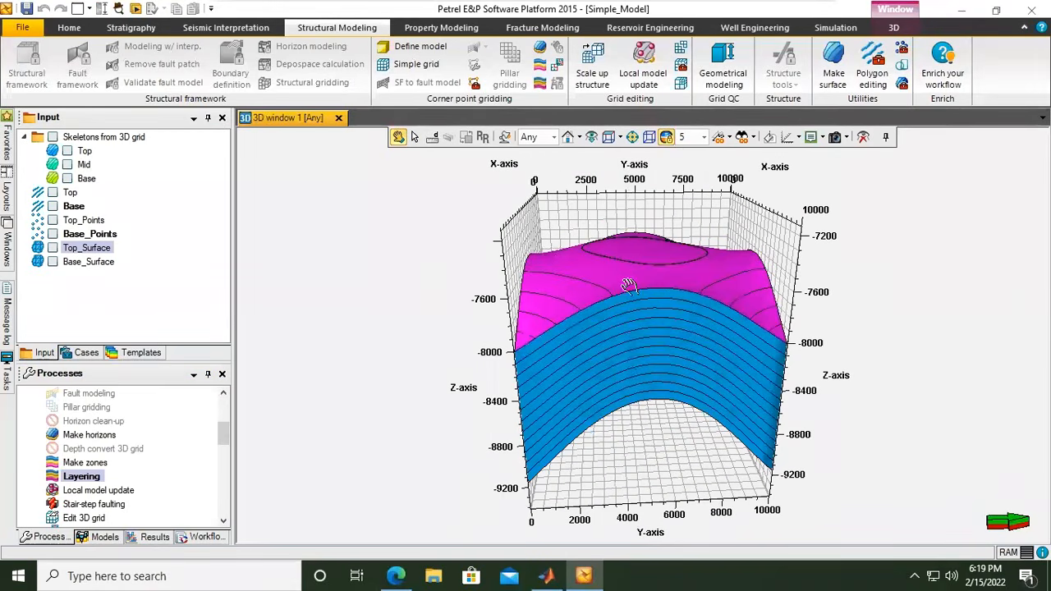
Create a property with the Geometrical modeling process under Property modeling, using the Cell height method with thickness along pillars
click(49, 537)
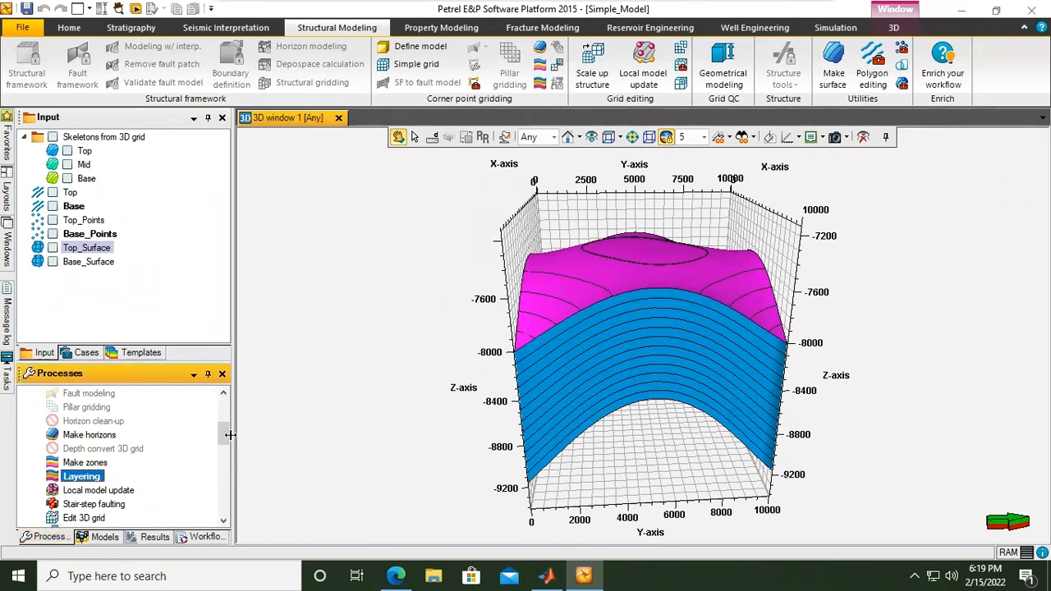
scroll(218, 440, down, 2)
scroll(218, 442, up, 5)
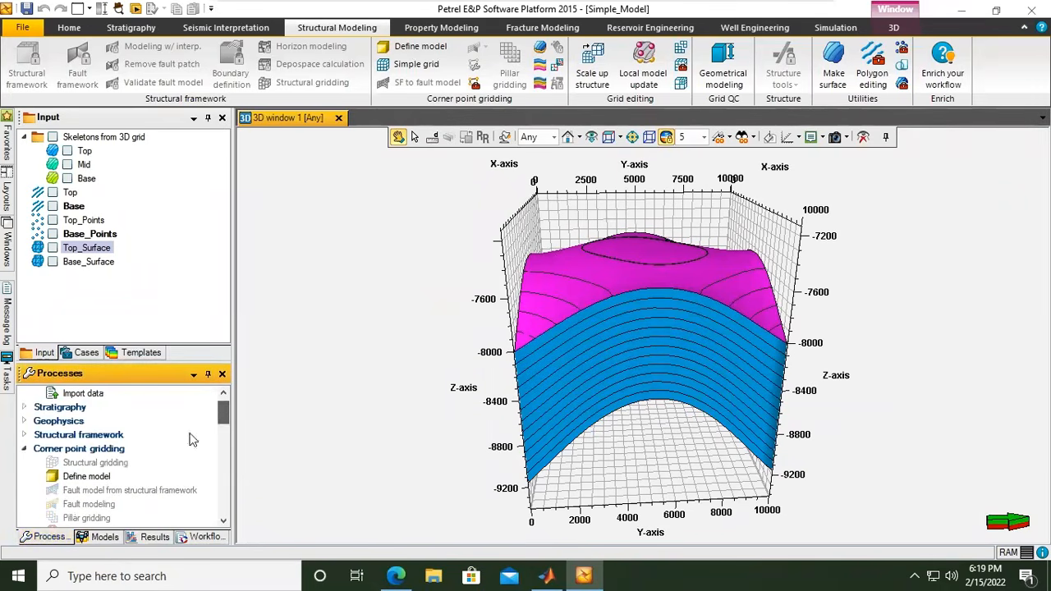
click(25, 449)
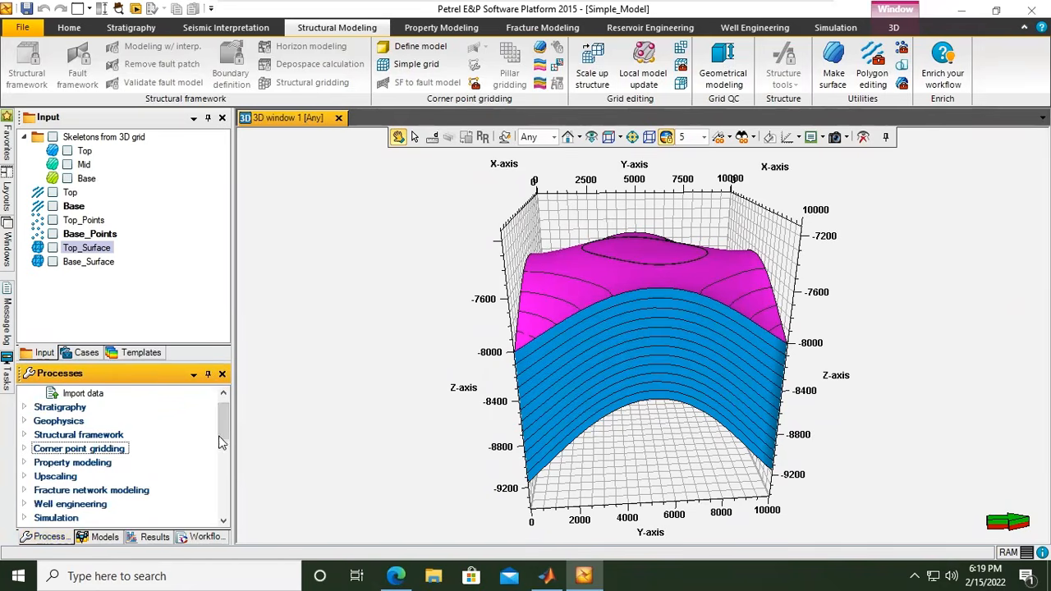
click(24, 463)
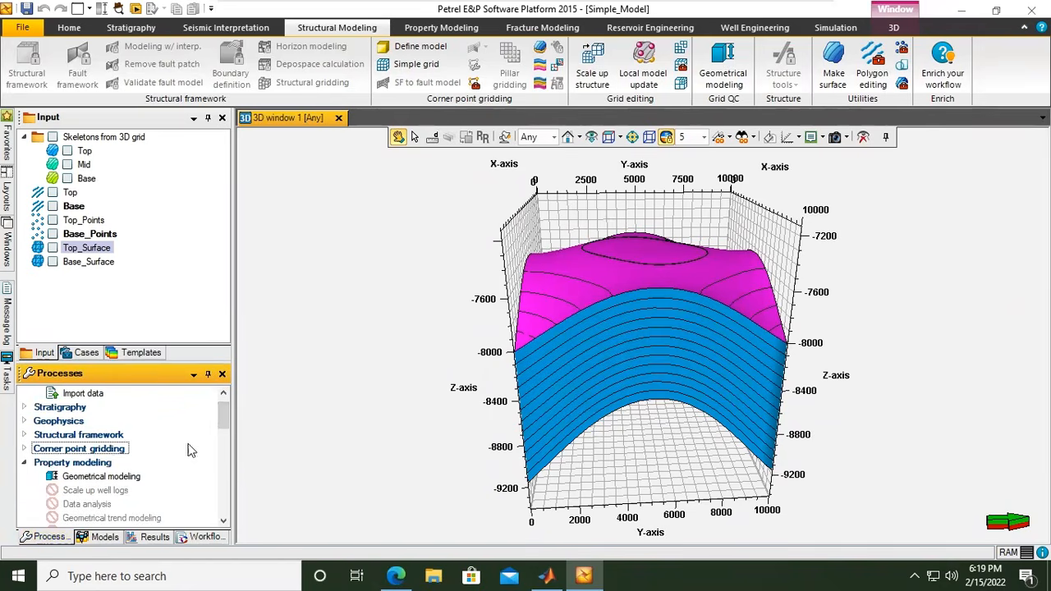
click(223, 519)
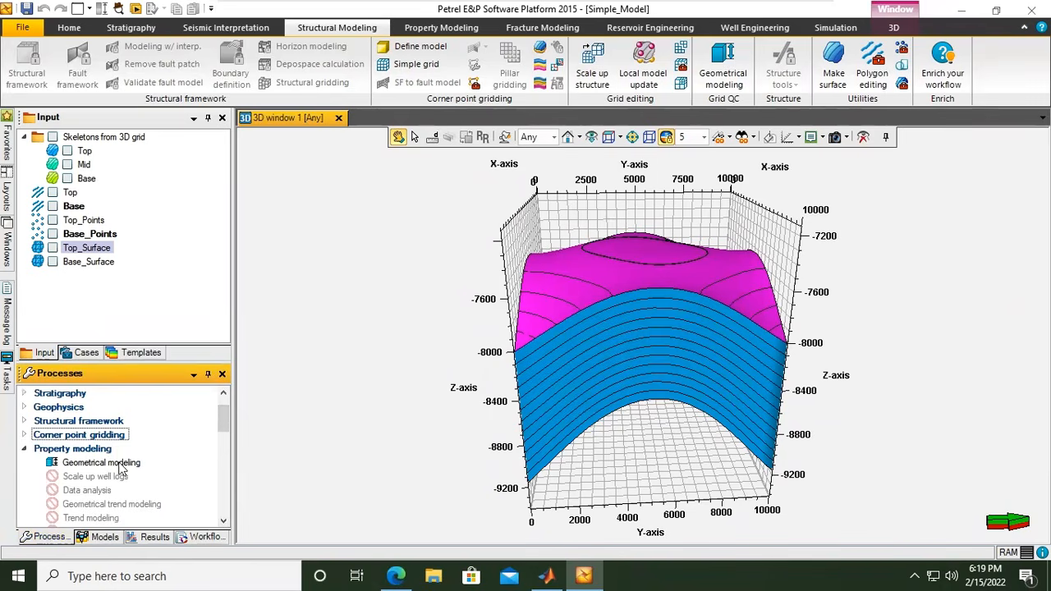
double_click(115, 463)
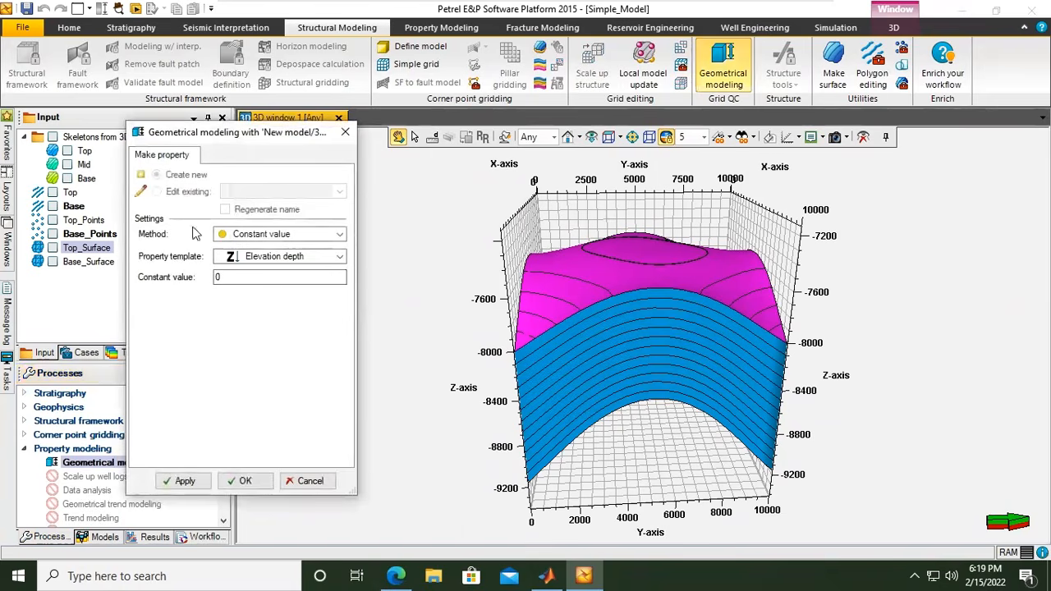
click(291, 236)
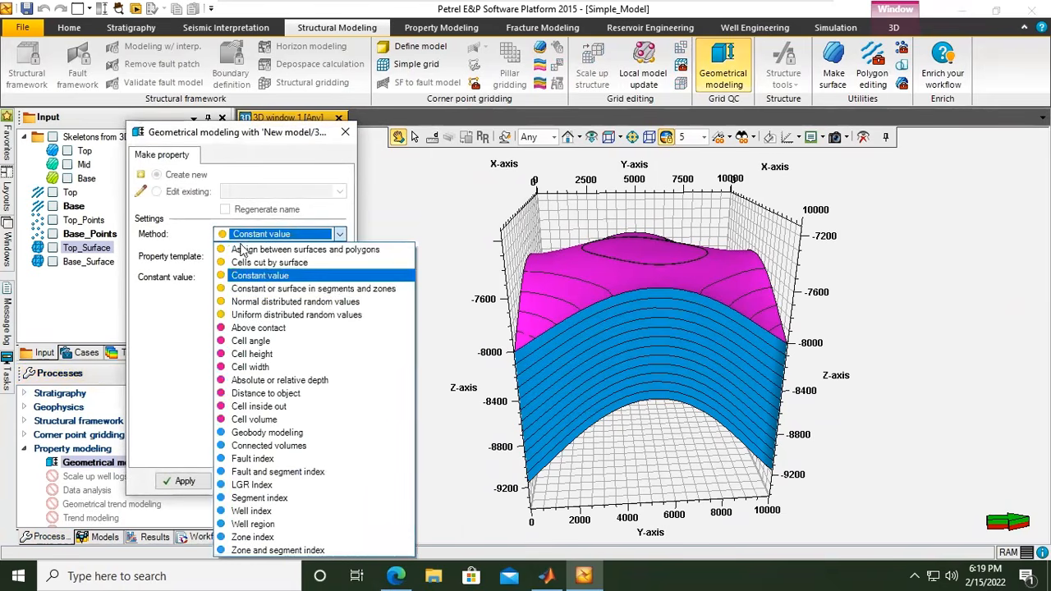
click(261, 354)
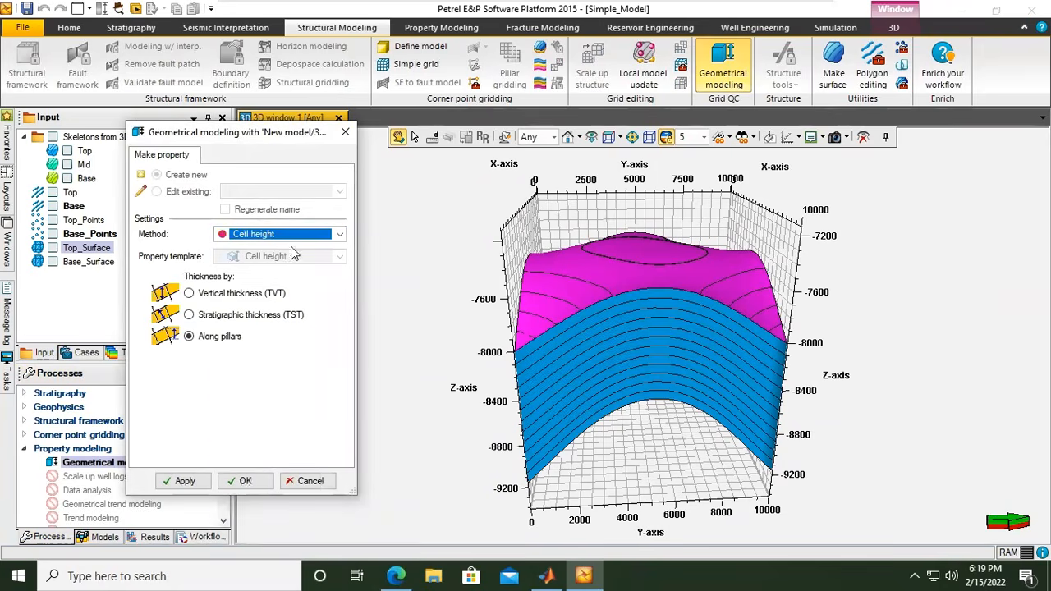
click(188, 480)
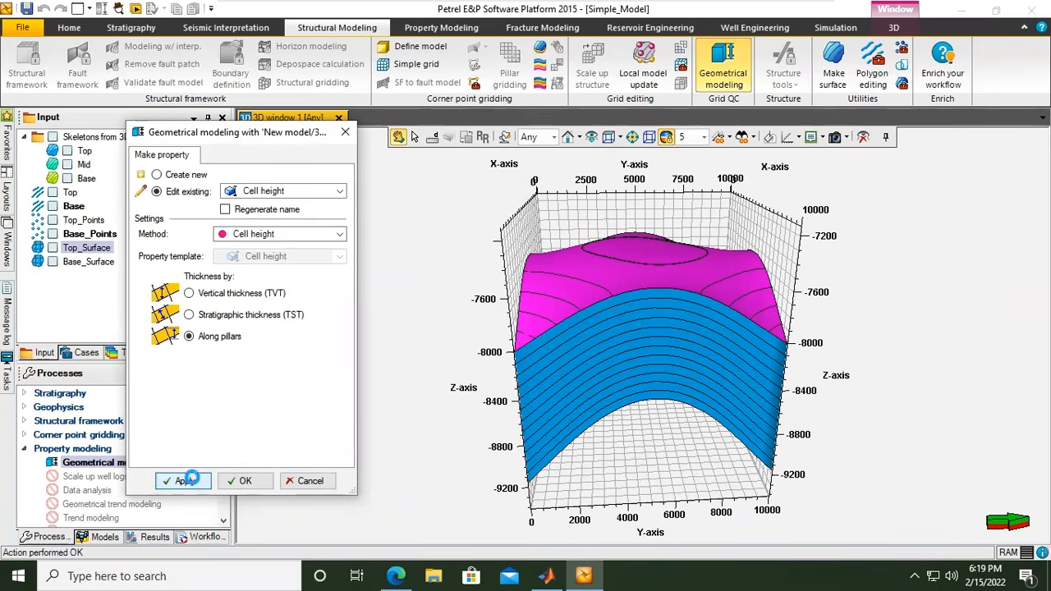
click(241, 481)
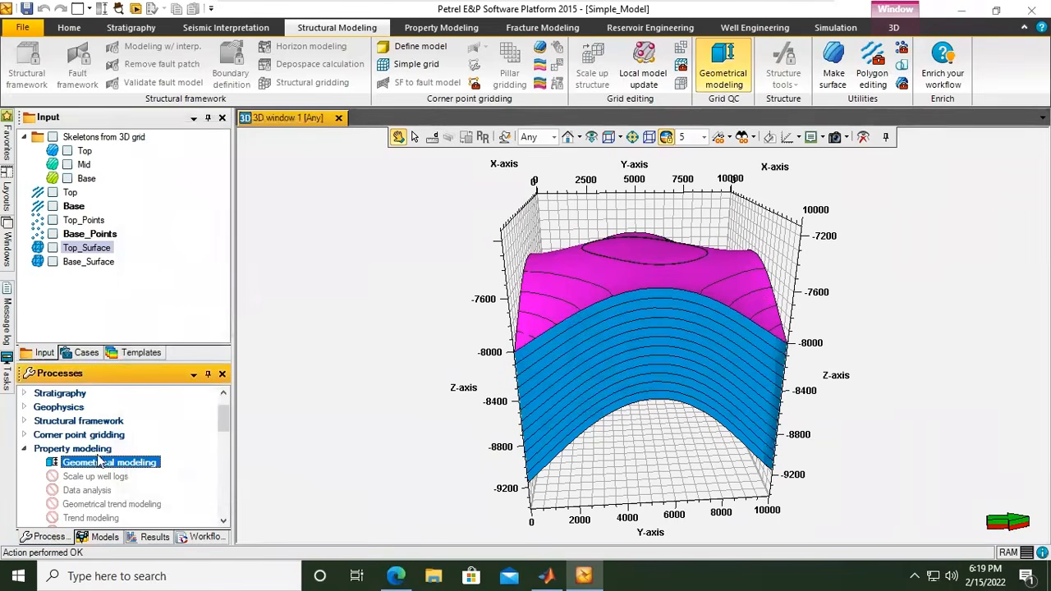
click(25, 449)
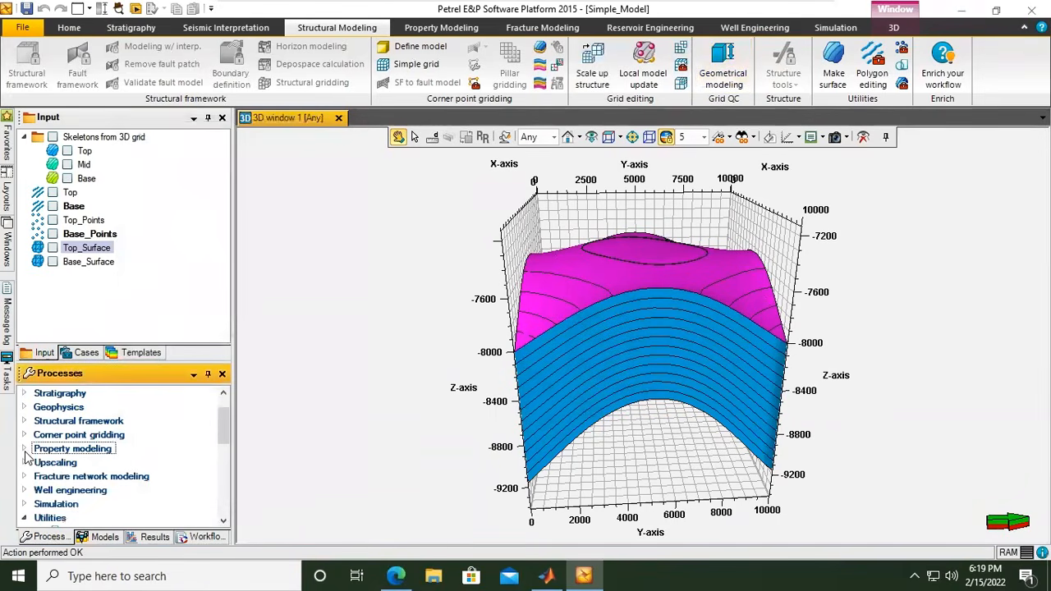
Display the Cell height property on the 3D grid, hide the horizons, and inspect the coloured layers from several sides
click(105, 538)
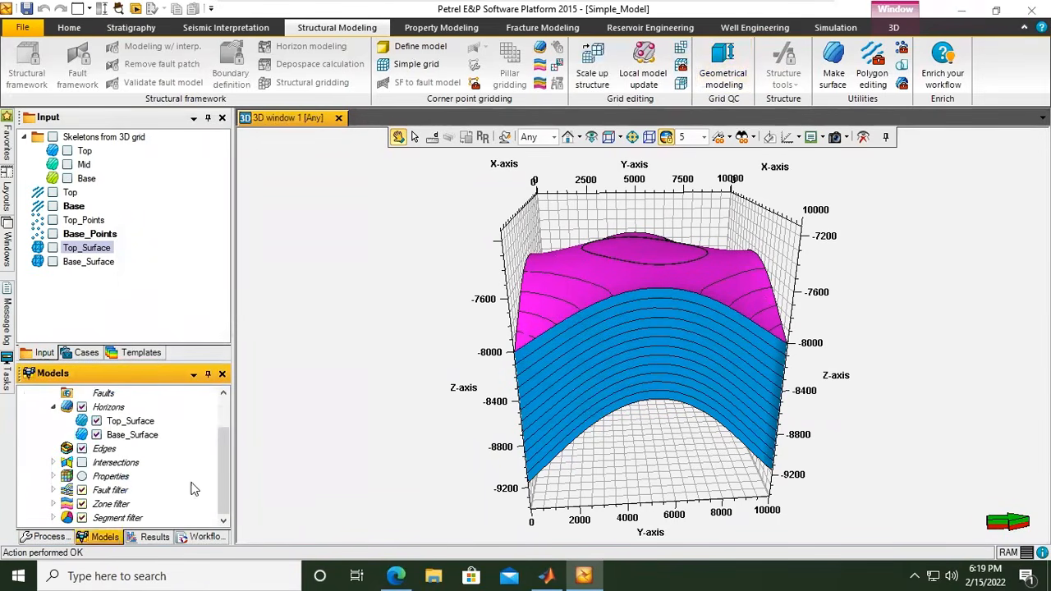
click(53, 476)
click(100, 491)
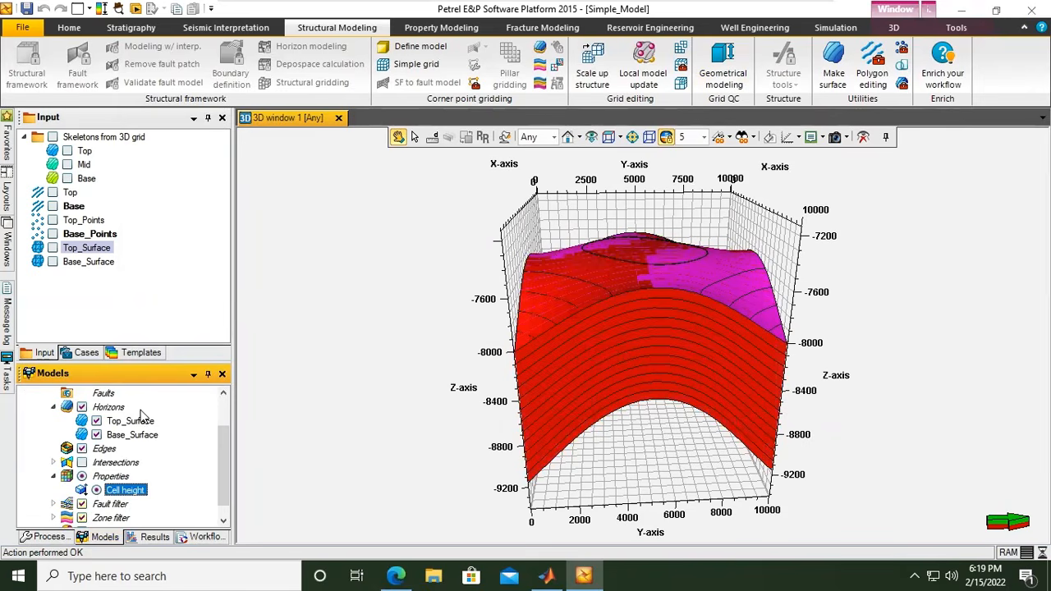
click(83, 408)
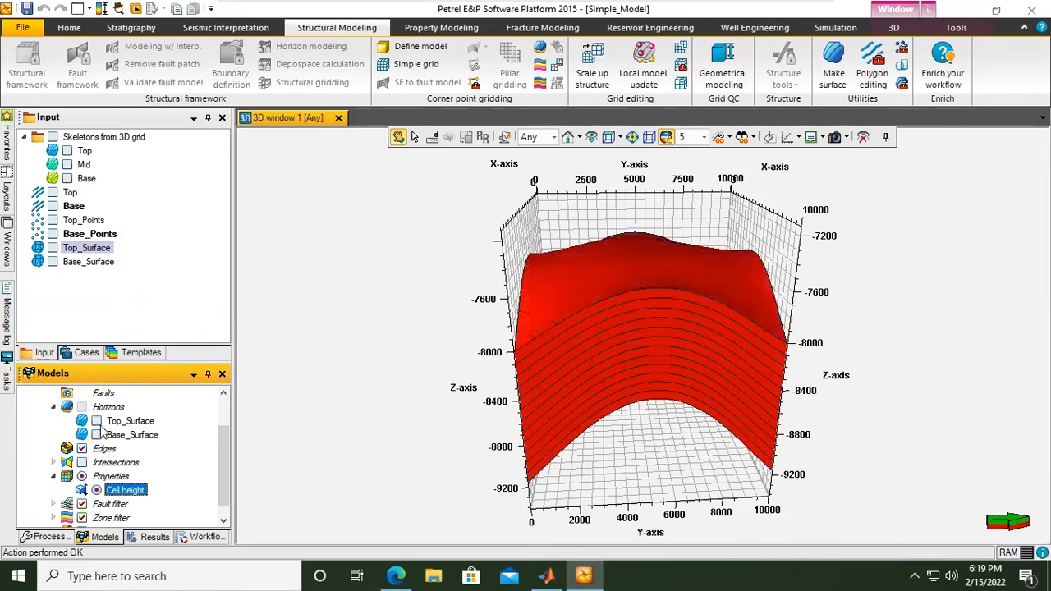
drag(563, 376, 947, 317)
drag(664, 336, 830, 362)
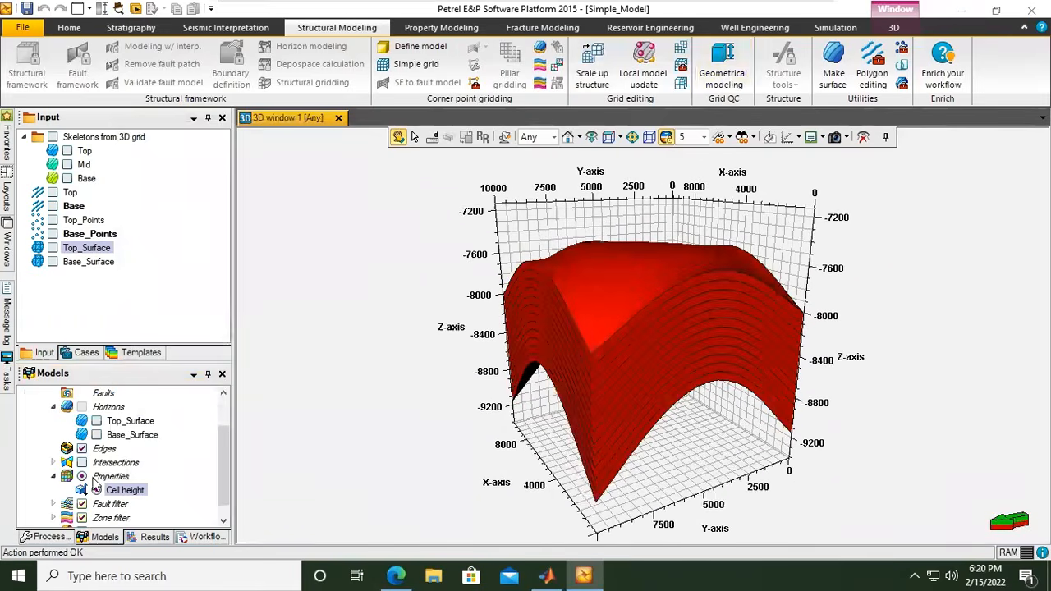
Examine the Cell height property's settings, including its info and the histogram of its value distribution
click(125, 491)
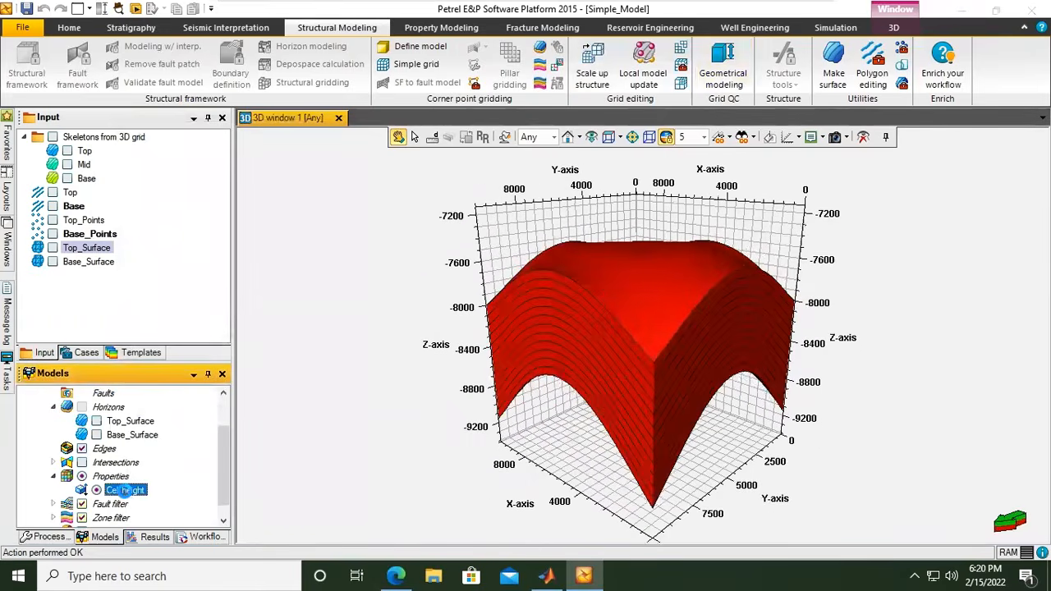
double_click(125, 491)
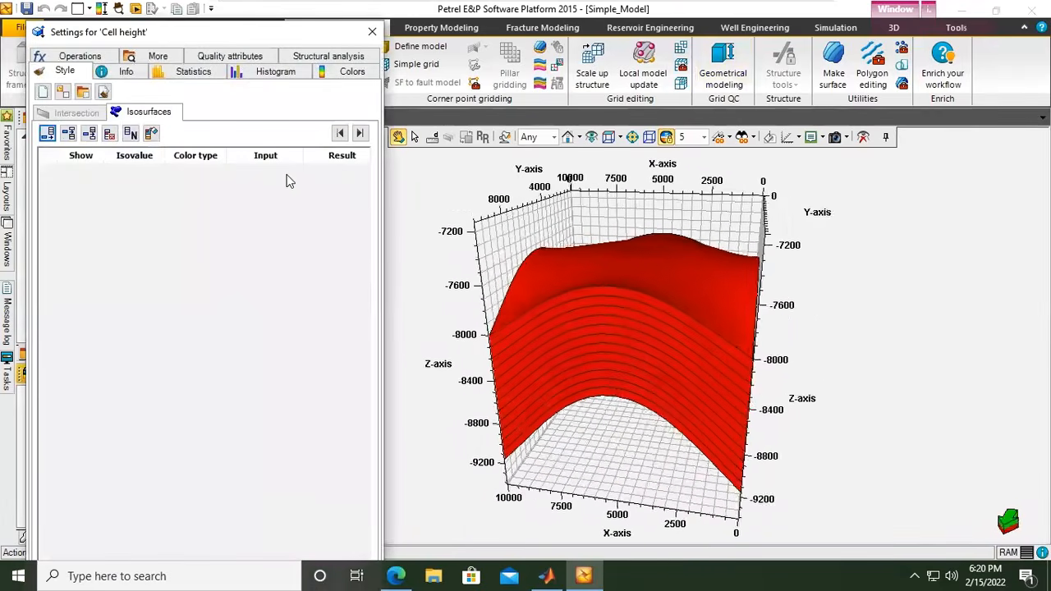
click(131, 72)
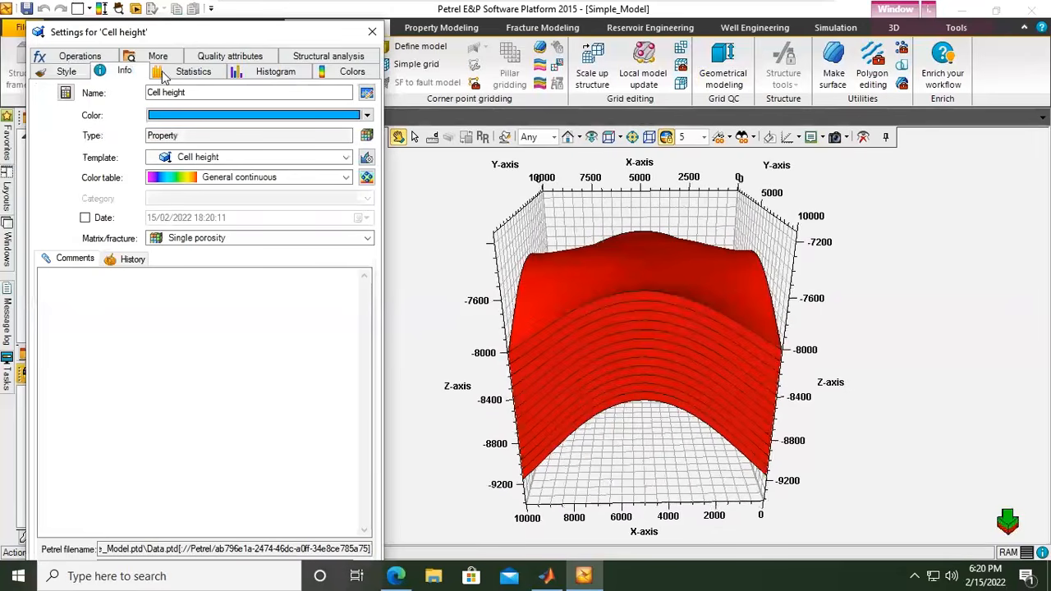
click(182, 72)
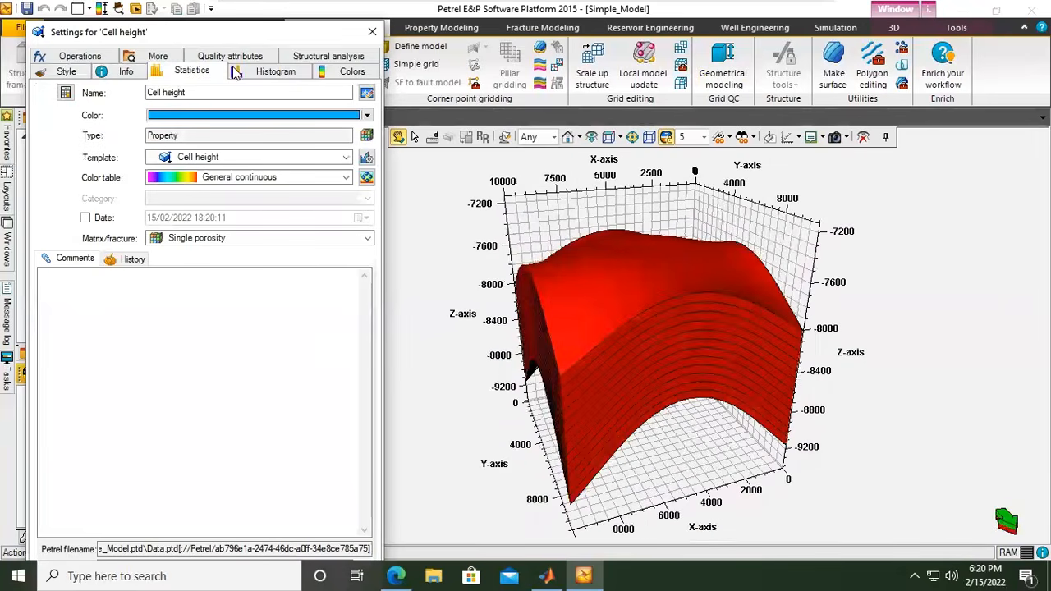
click(288, 72)
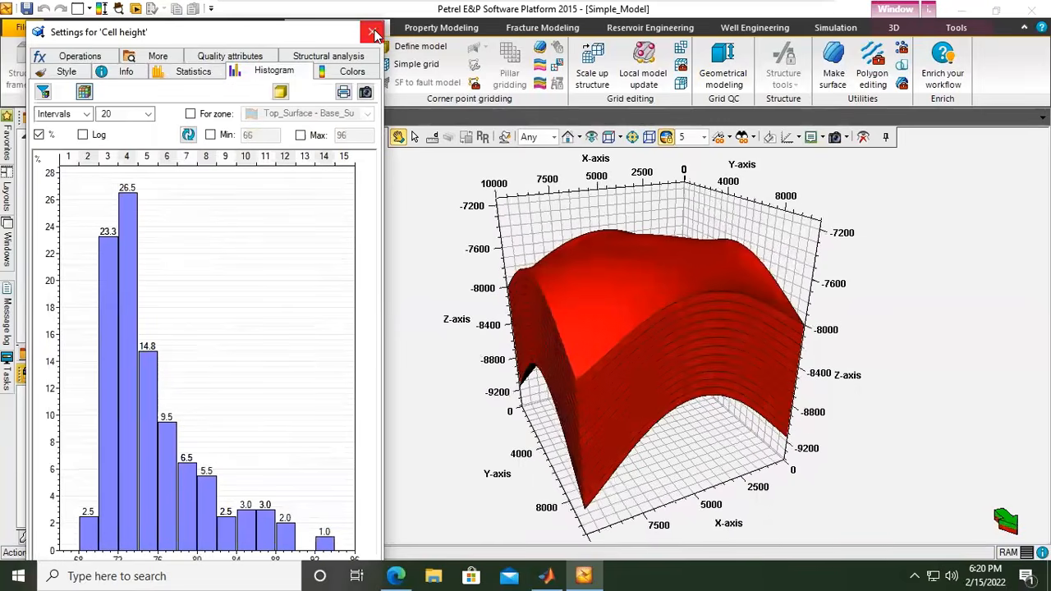
click(372, 33)
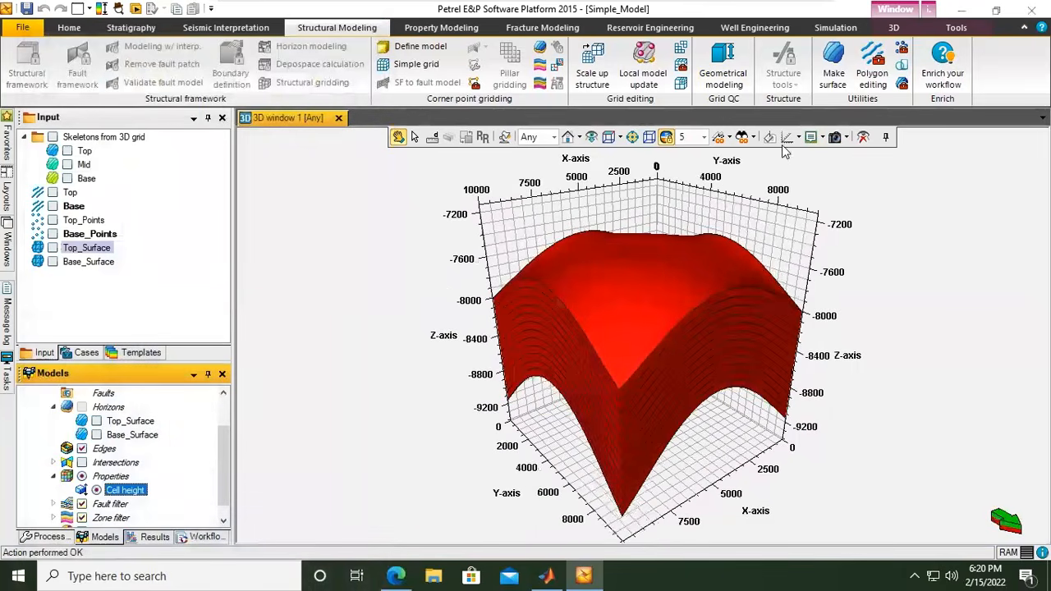
click(823, 138)
click(823, 138)
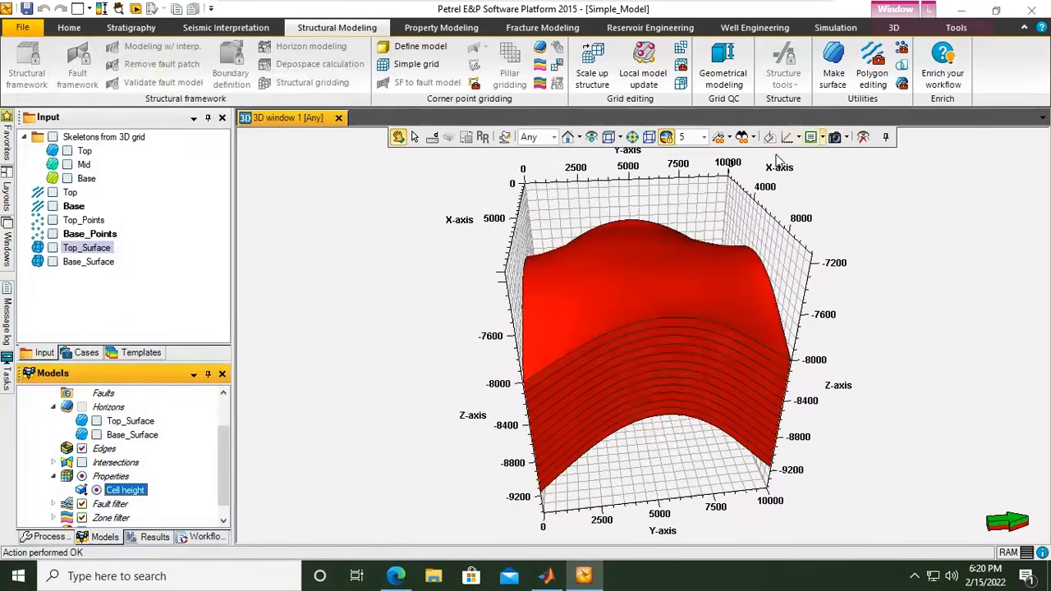
click(704, 138)
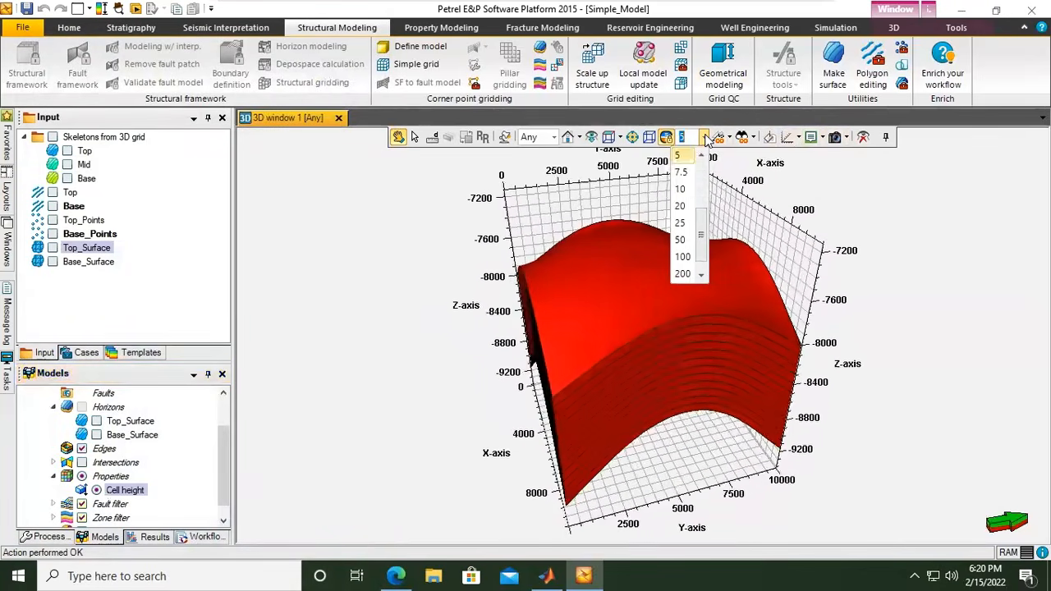
click(705, 138)
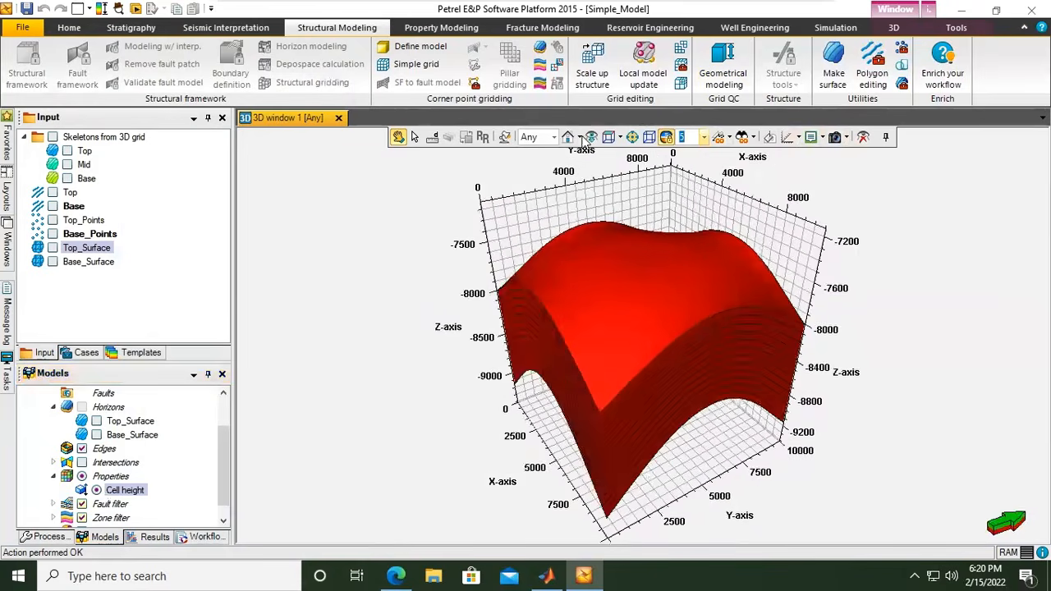
Show the 3D viewer's decoration controls temporarily, and look through its draw style and preference options
right_click(916, 336)
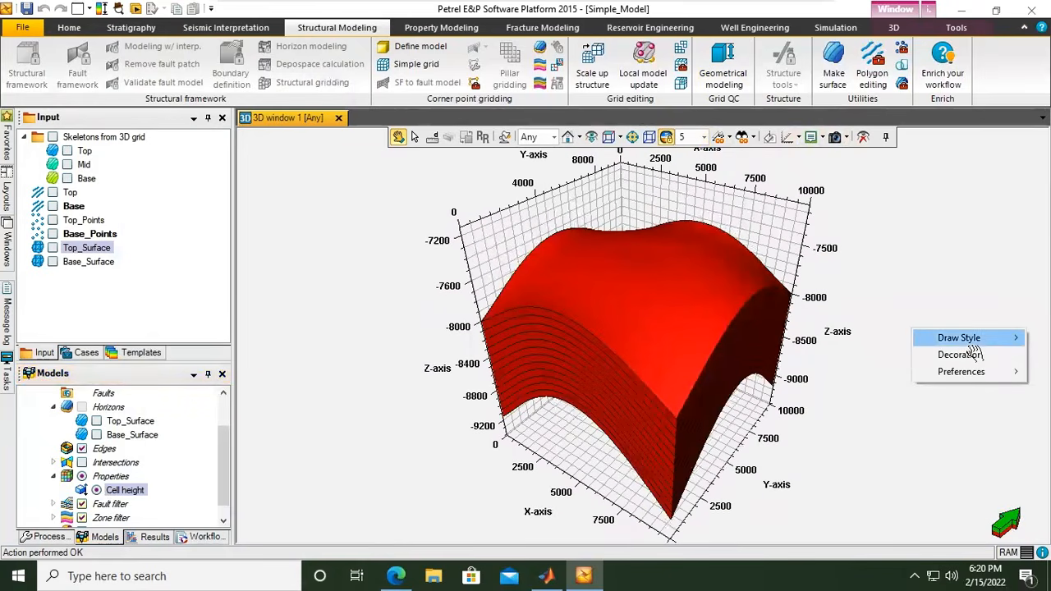
mouse_move(968, 341)
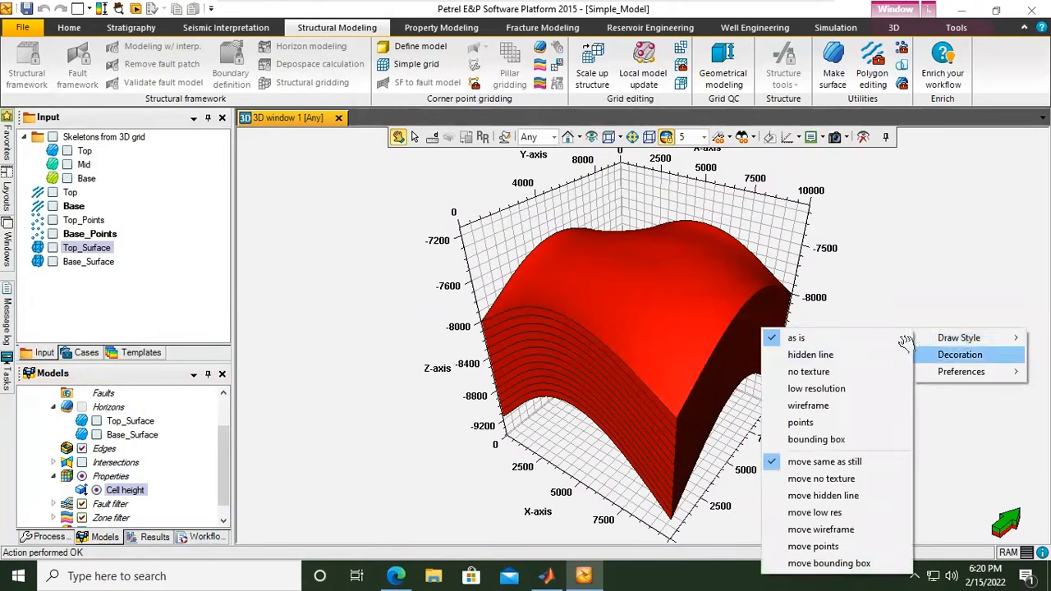
right_click(895, 263)
mouse_move(938, 309)
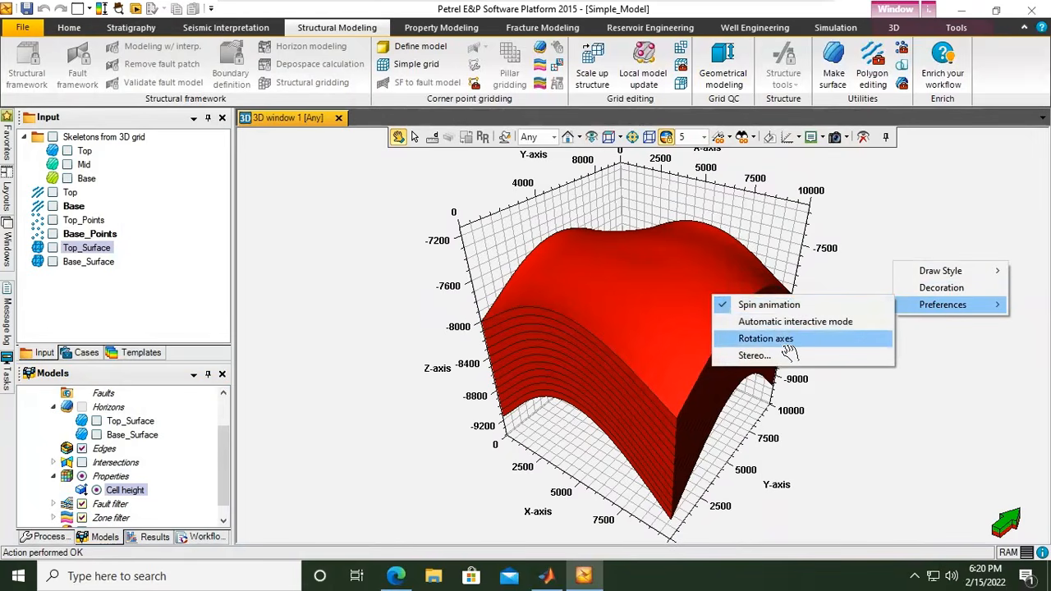
click(944, 288)
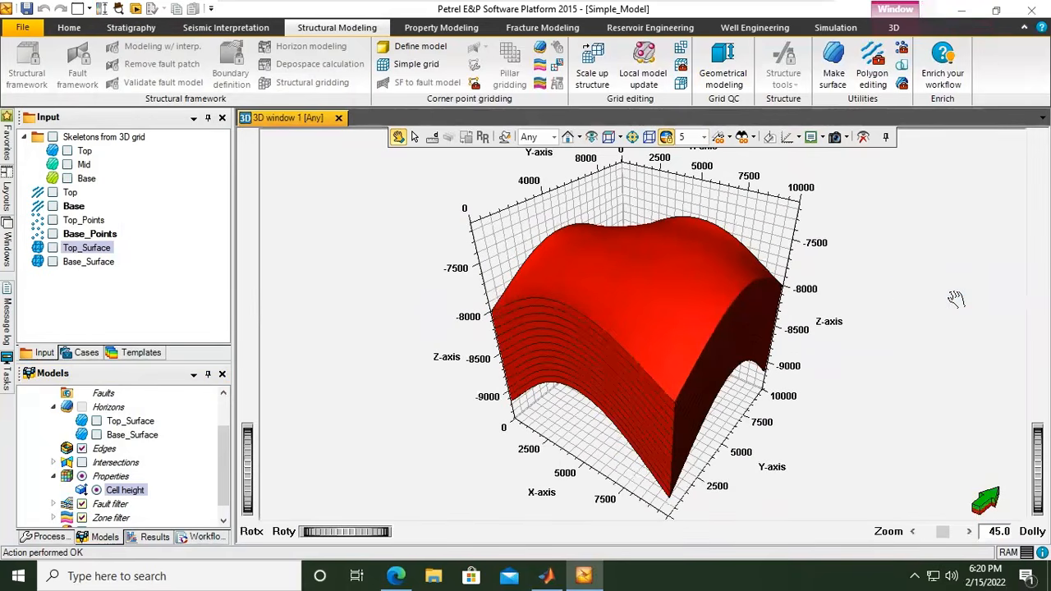
right_click(928, 217)
click(945, 243)
right_click(940, 241)
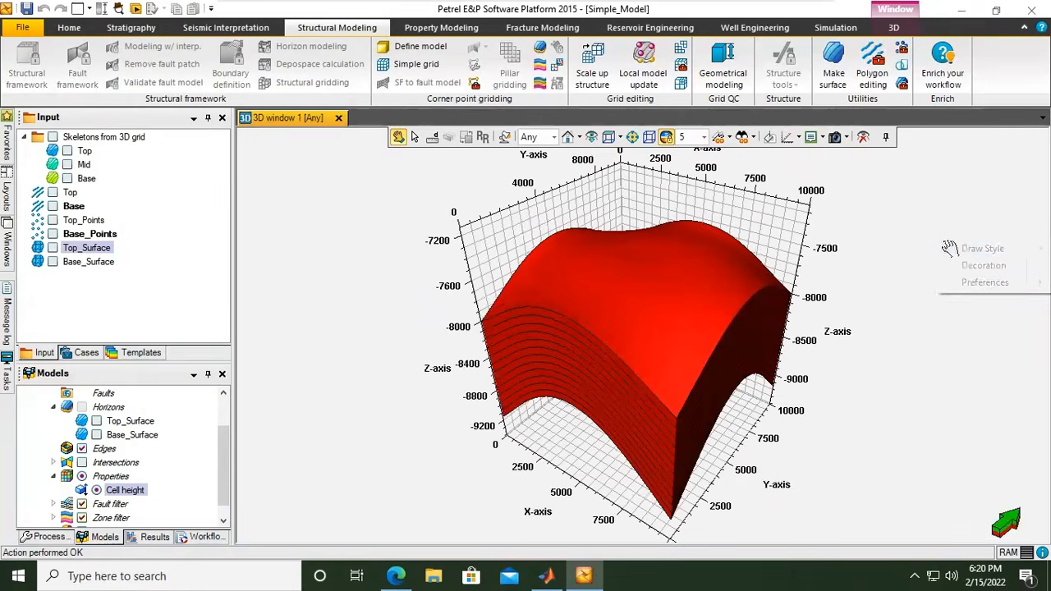
mouse_move(952, 248)
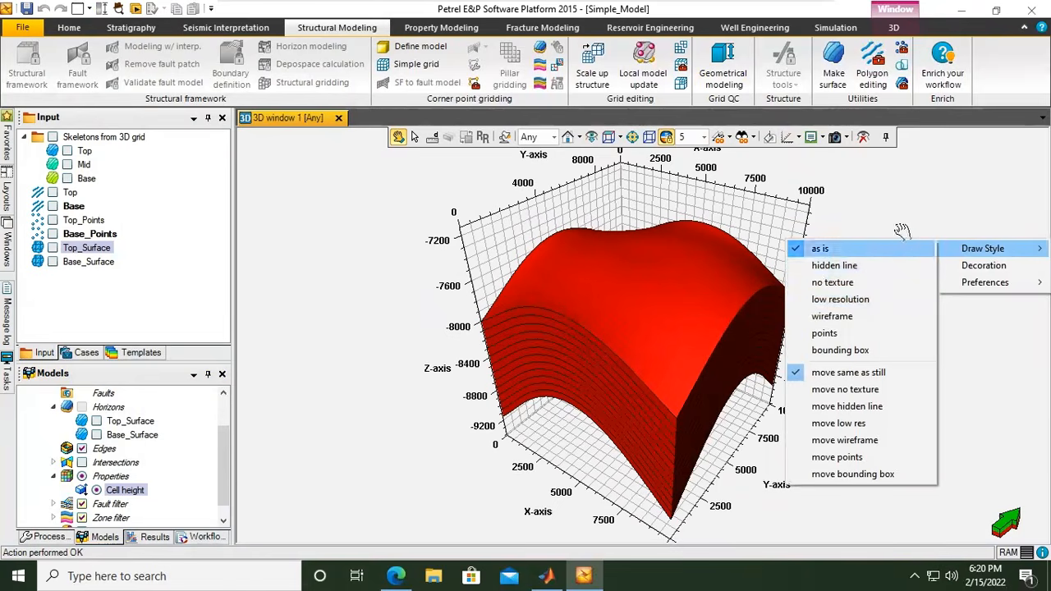
click(891, 190)
drag(875, 211, 873, 217)
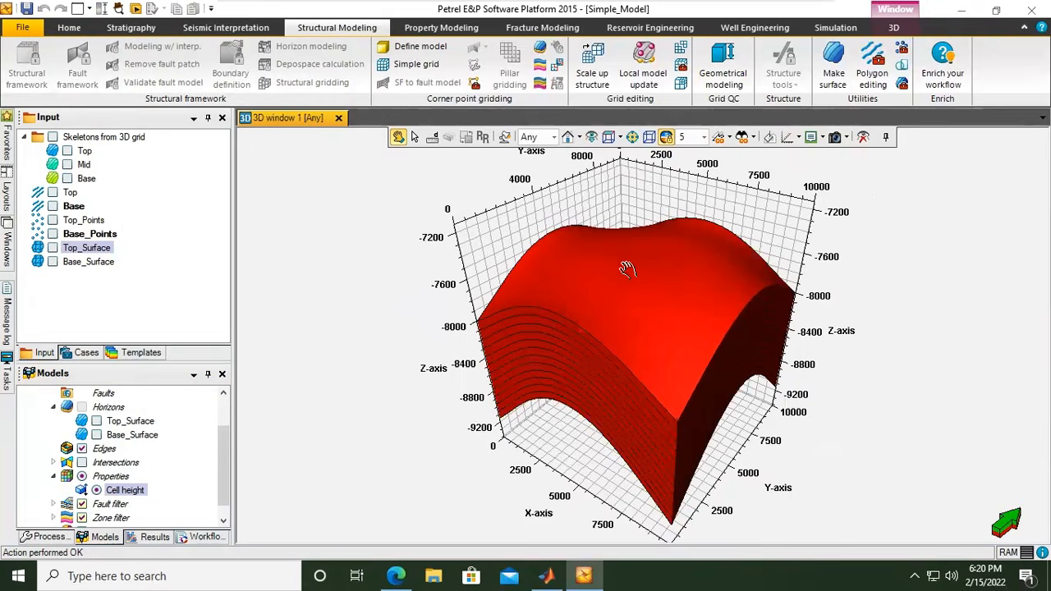
drag(651, 255, 734, 238)
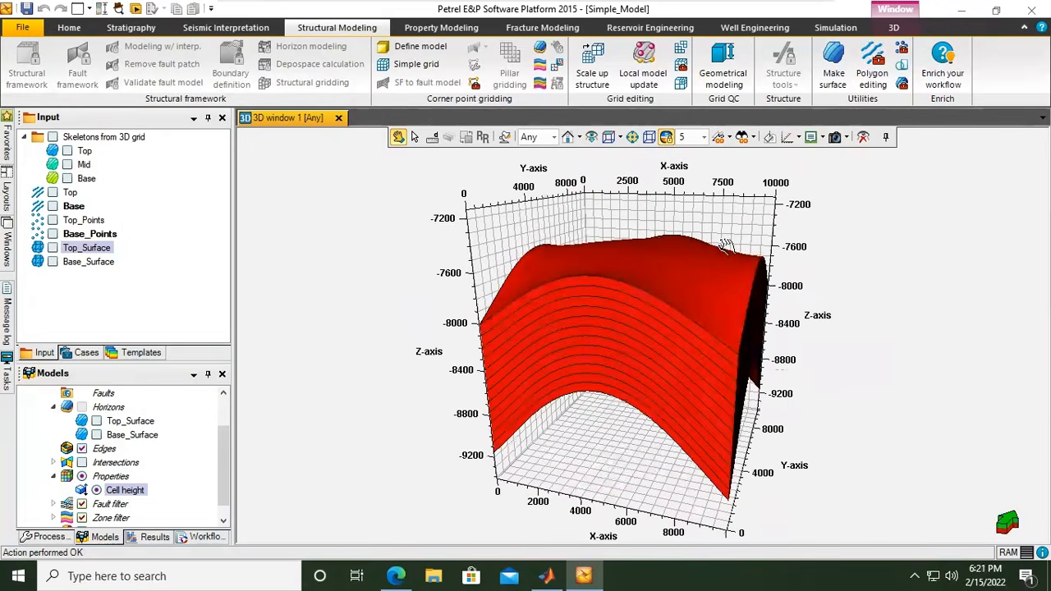